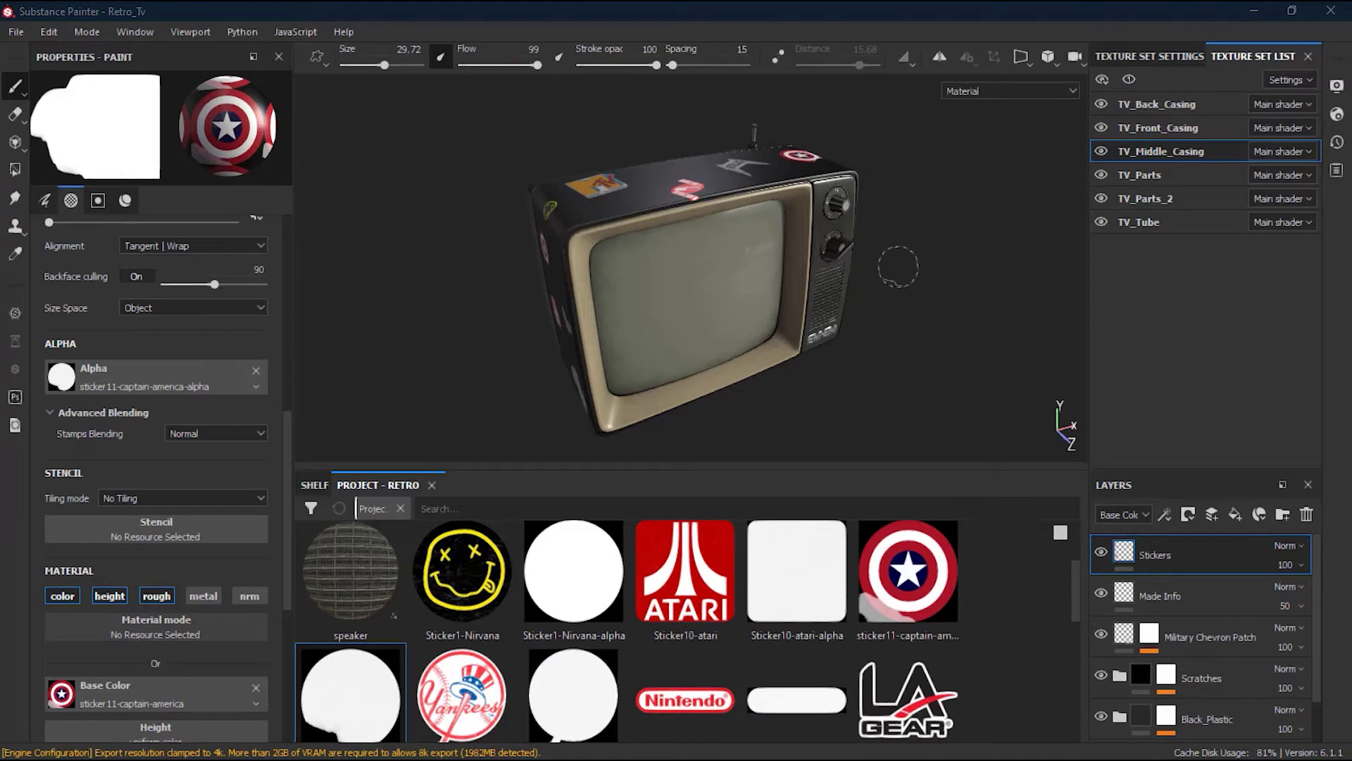
alt+drag(905, 266, 1078, 229)
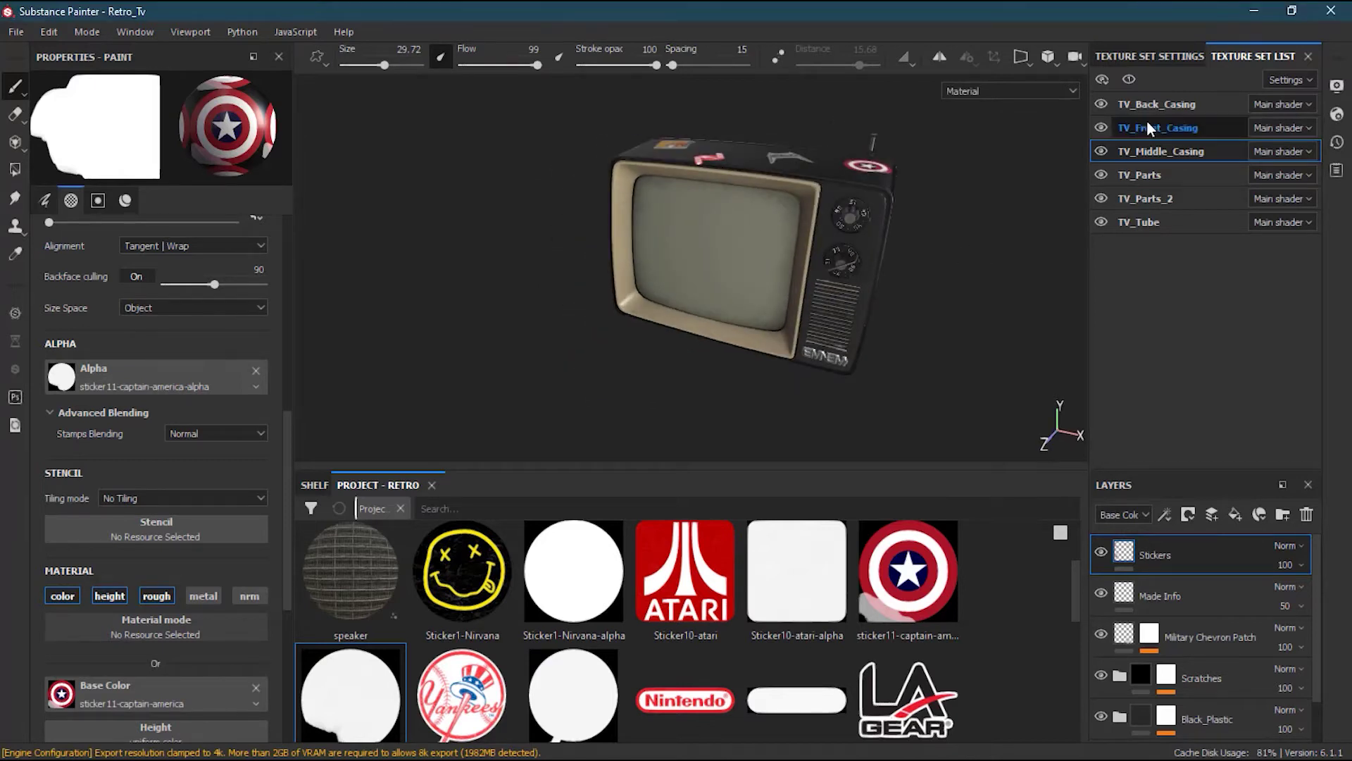
mouse_move(960, 229)
alt+mouse_down()
mouse_move(876, 302)
mouse_move(642, 300)
mouse_move(590, 168)
alt+mouse_up()
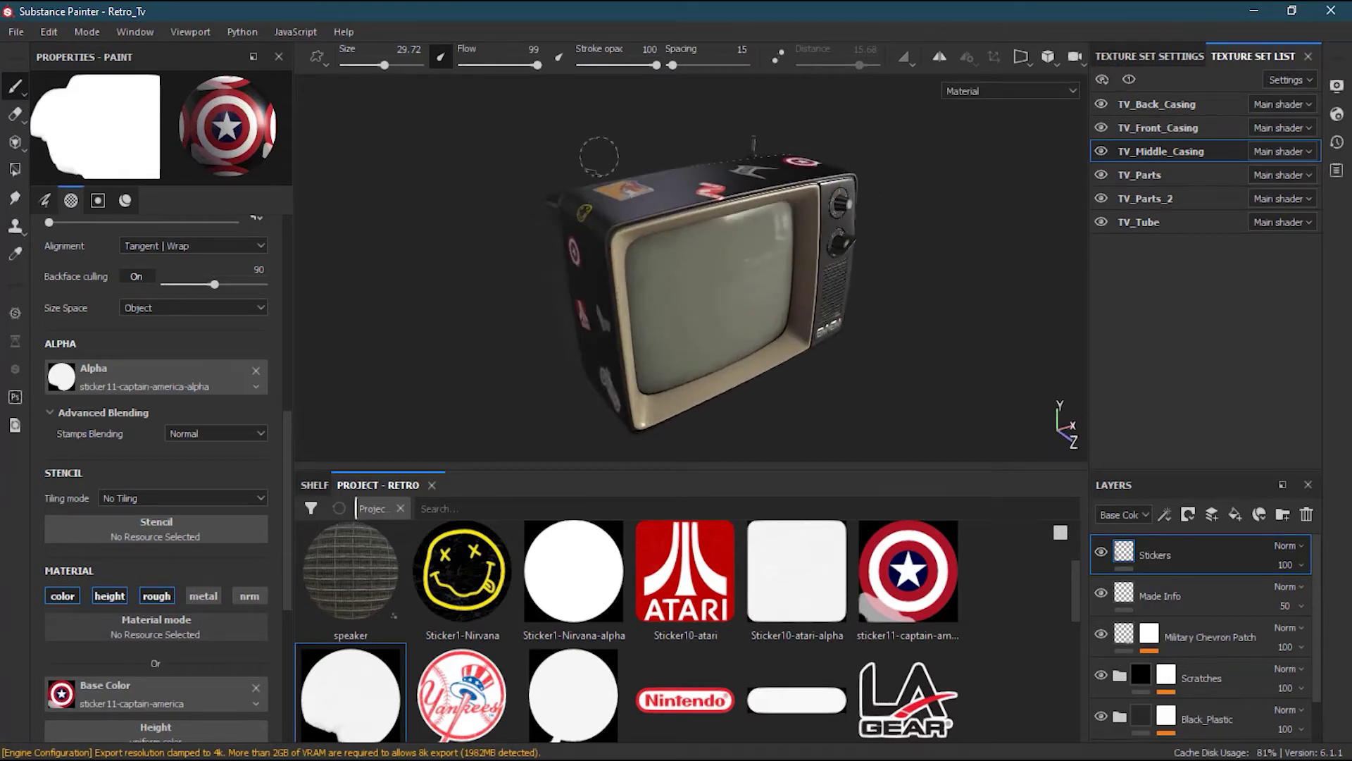
alt+drag(876, 310, 775, 346)
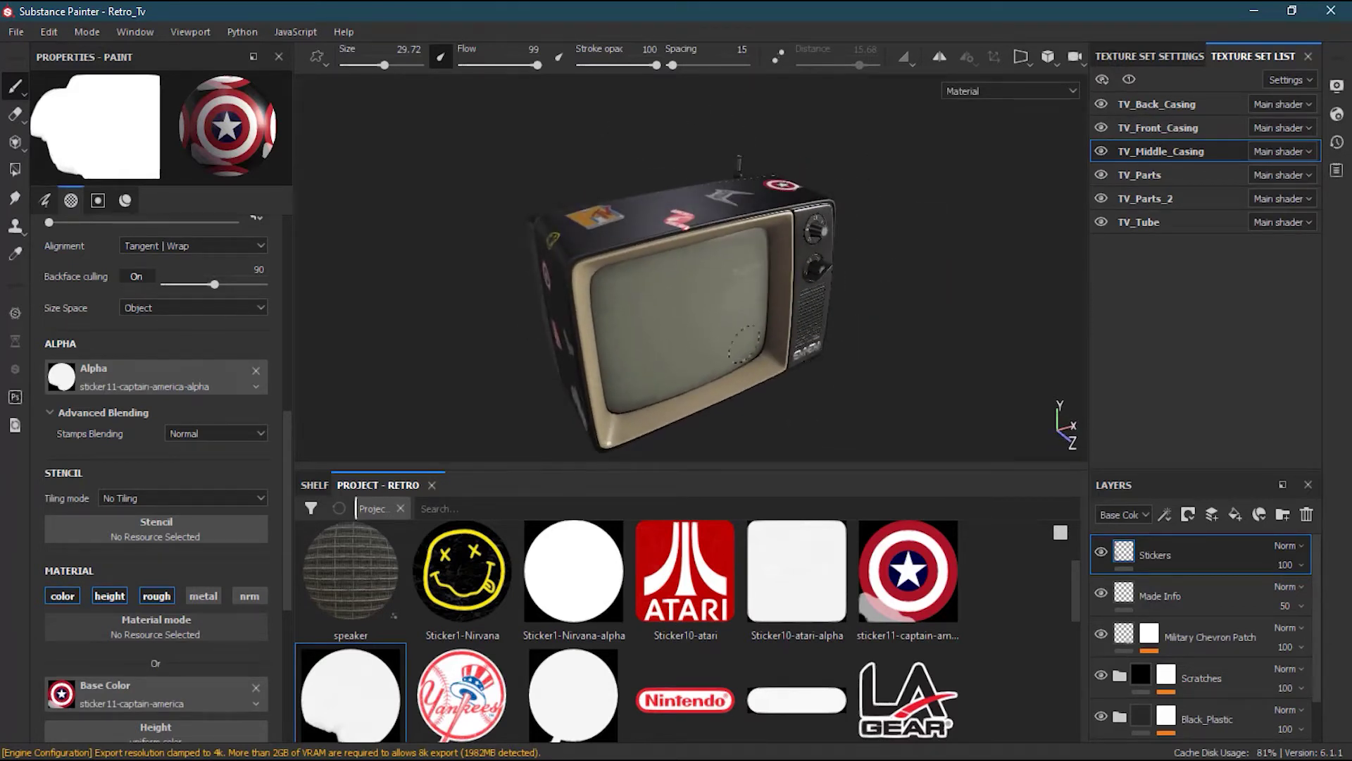
alt+right_drag(777, 343, 827, 327)
alt+middle_drag(828, 327, 851, 312)
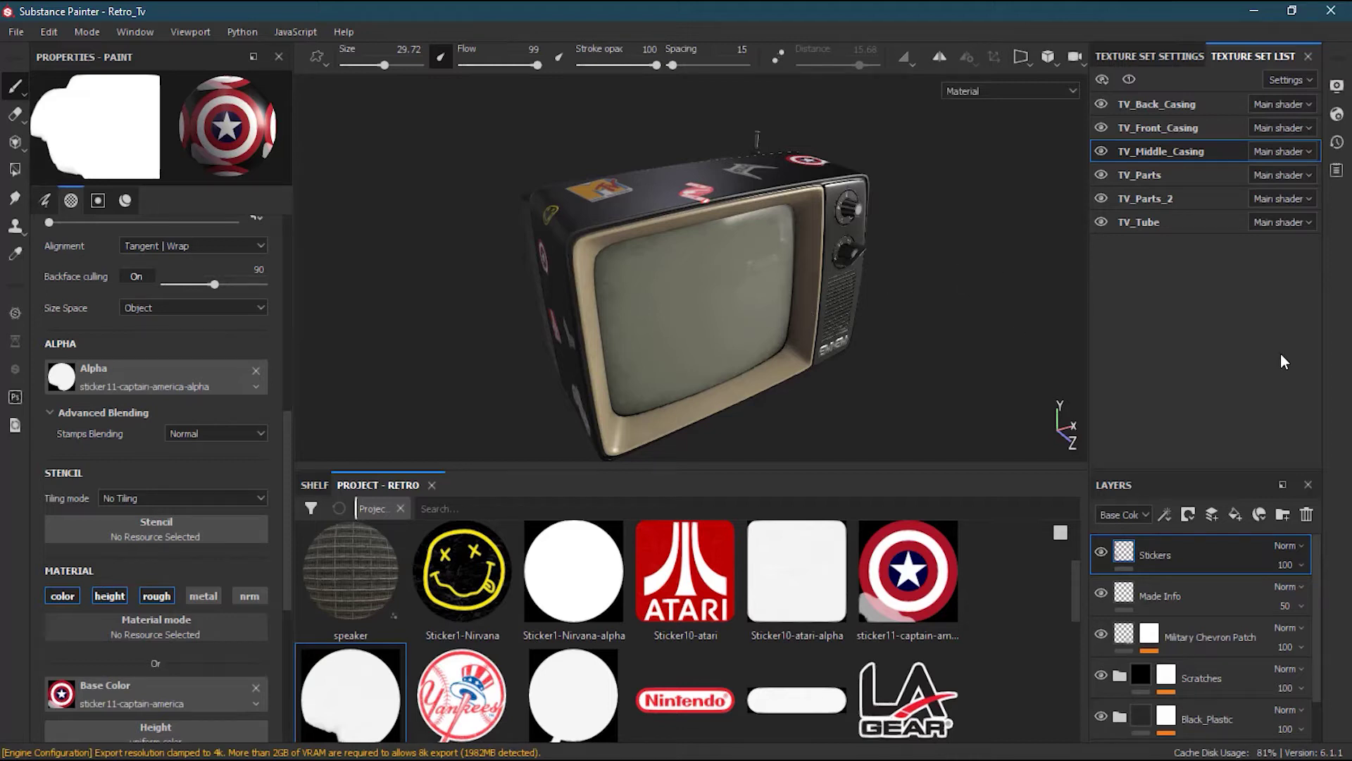
- Examine the TV_Middle_Casing mesh maps and the Position baker's normalization settings without baking, returning to the texture set list
click(1151, 59)
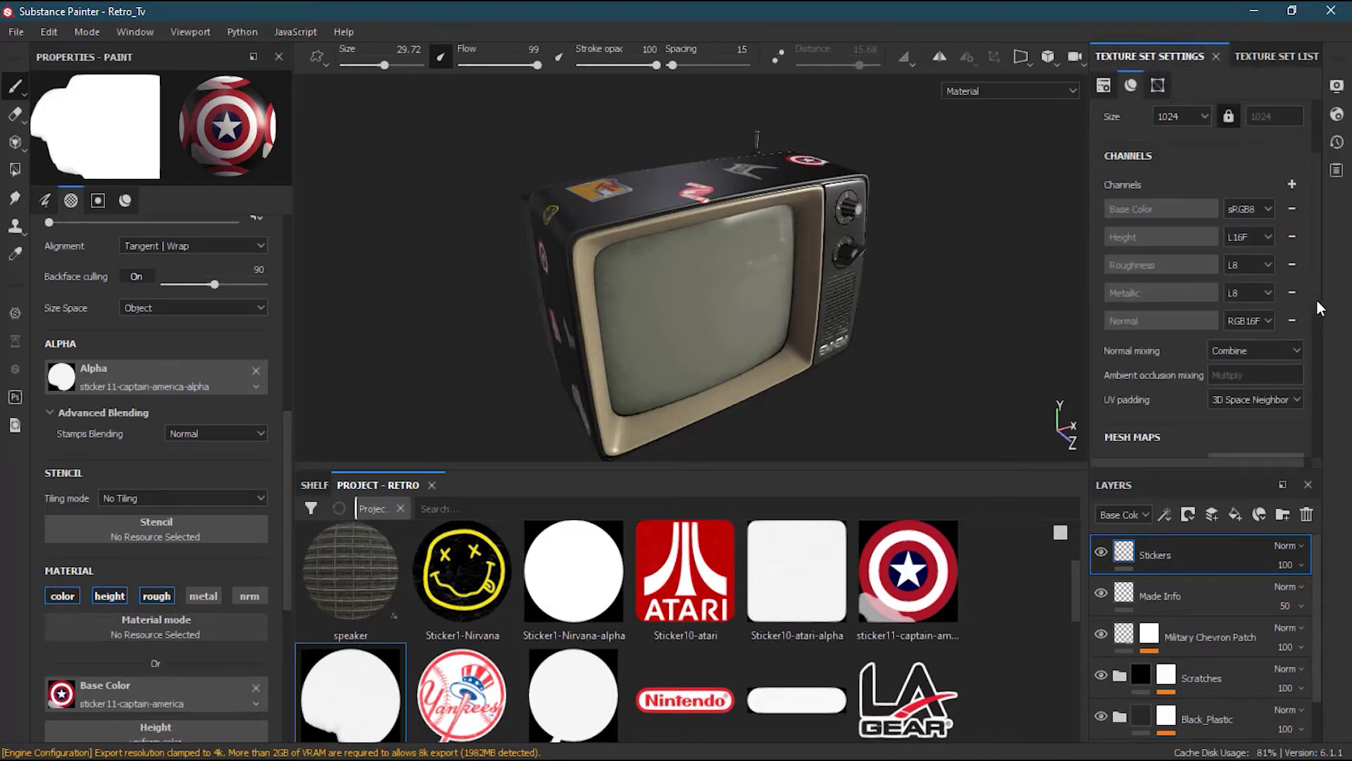
scroll(1318, 352, down, 3)
scroll(1320, 373, down, 1)
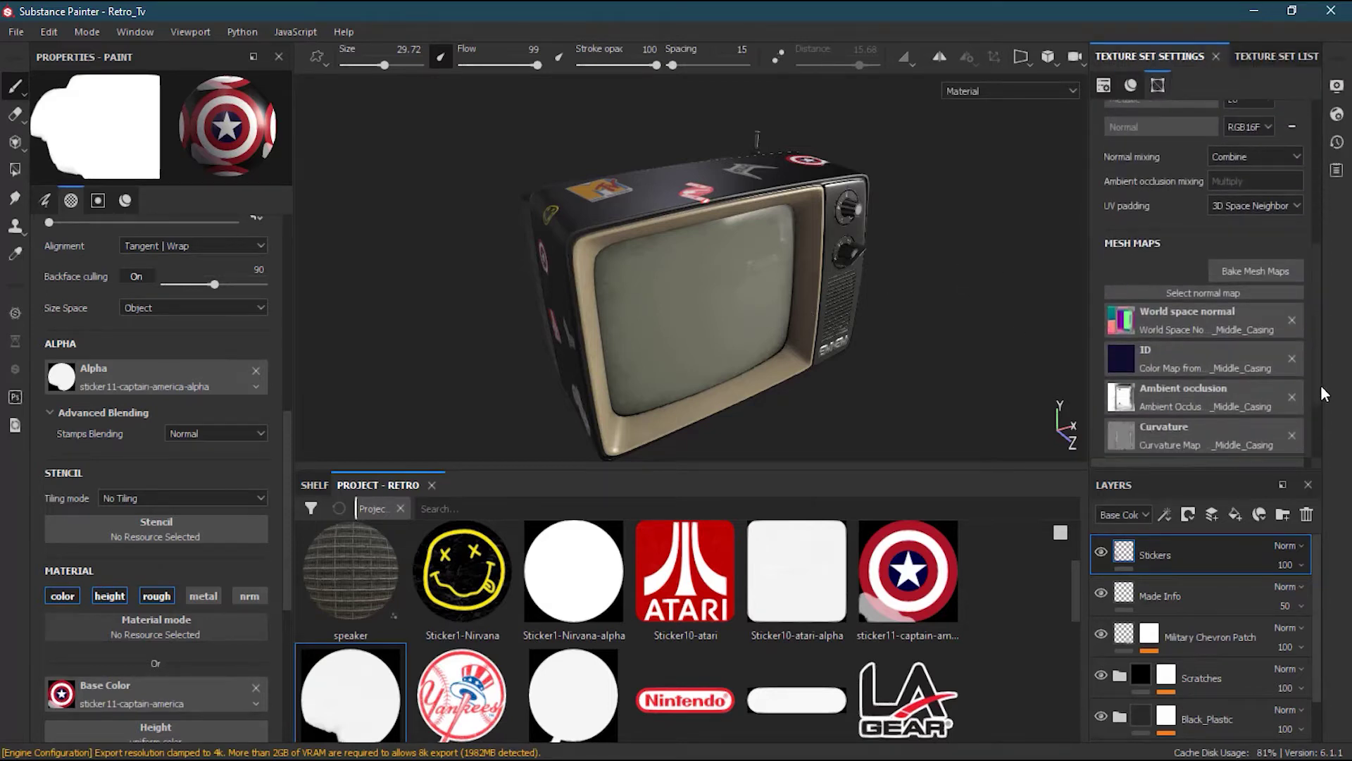
click(1269, 269)
click(496, 297)
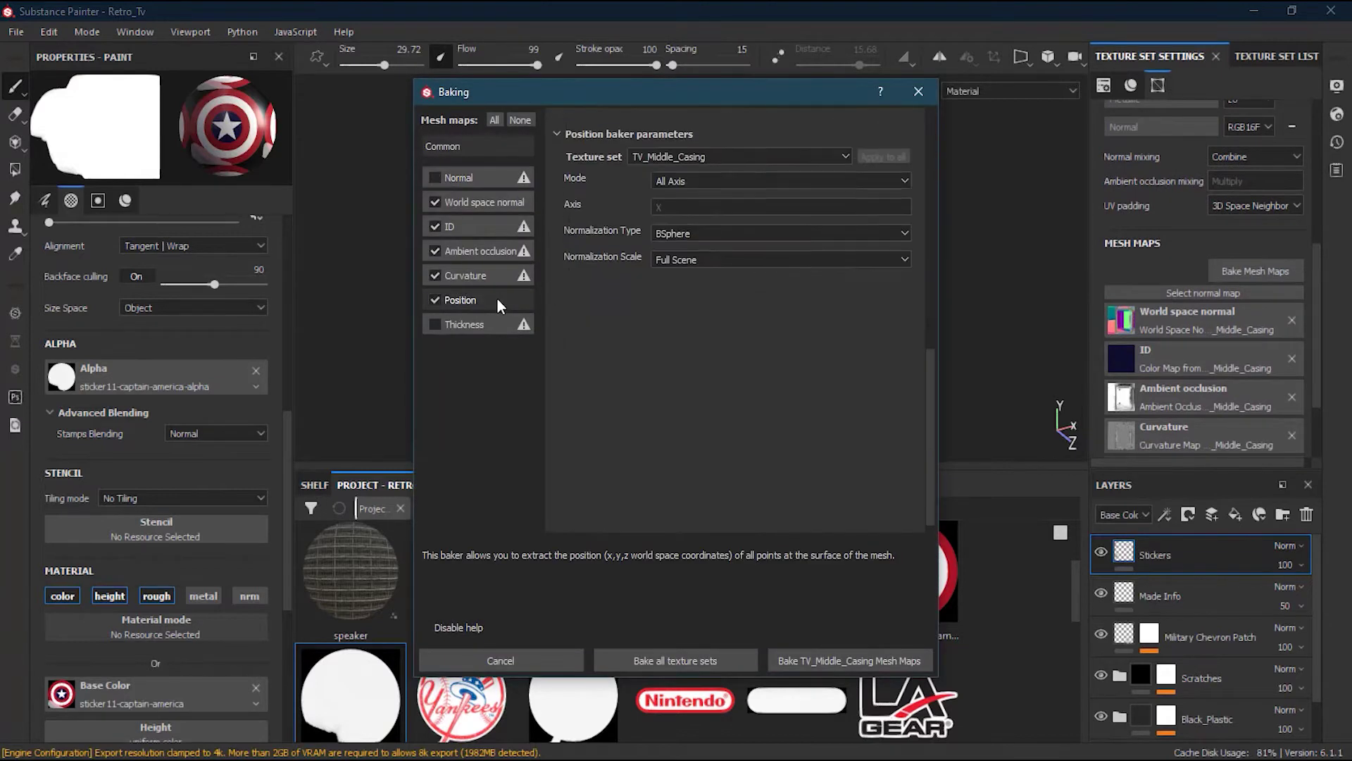
click(730, 251)
click(924, 247)
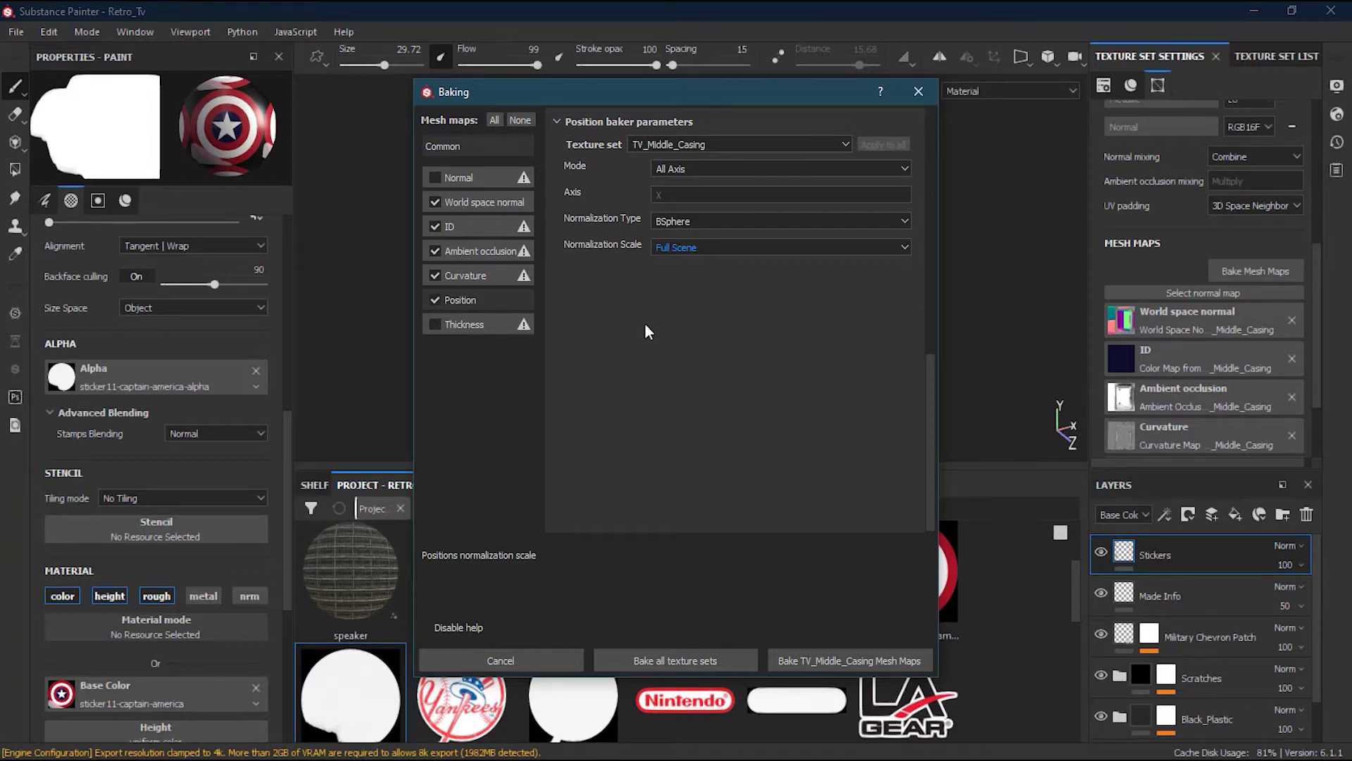
click(523, 659)
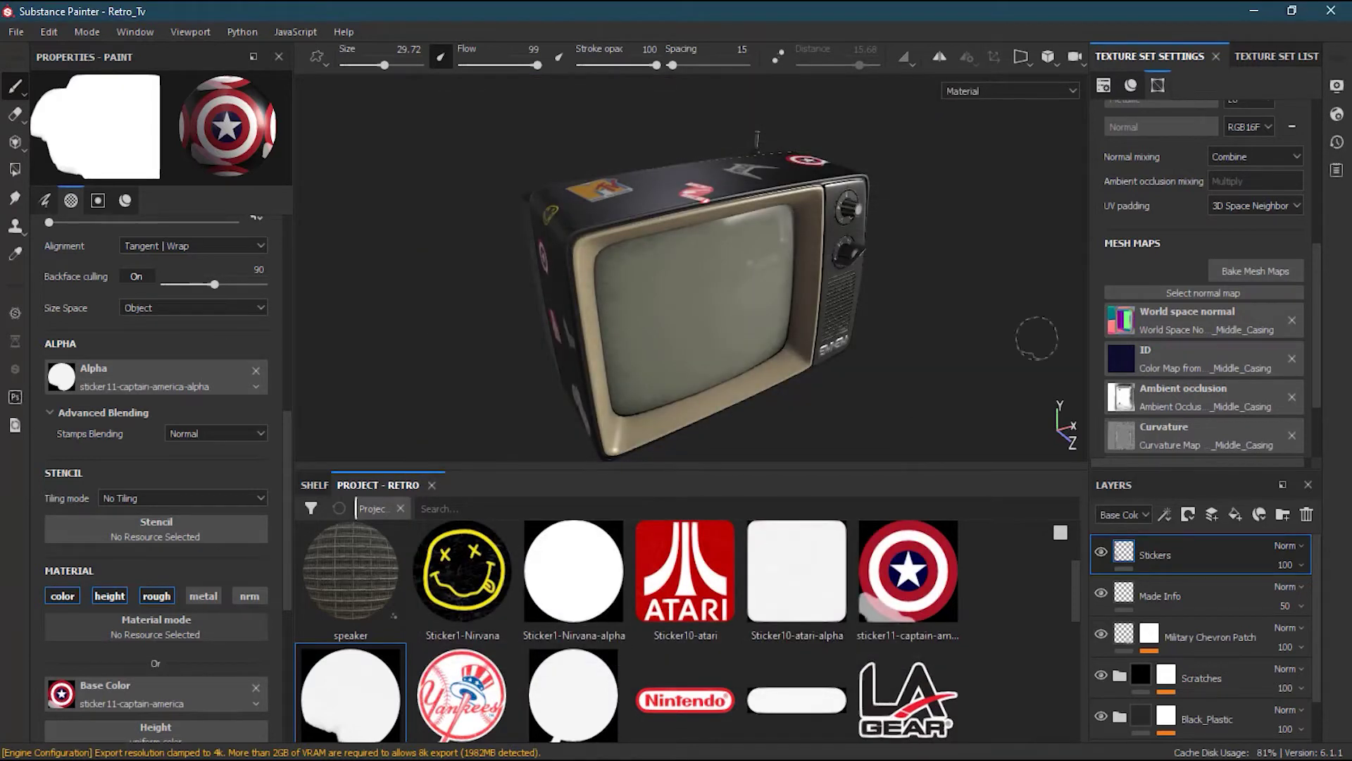
drag(1314, 345, 1313, 162)
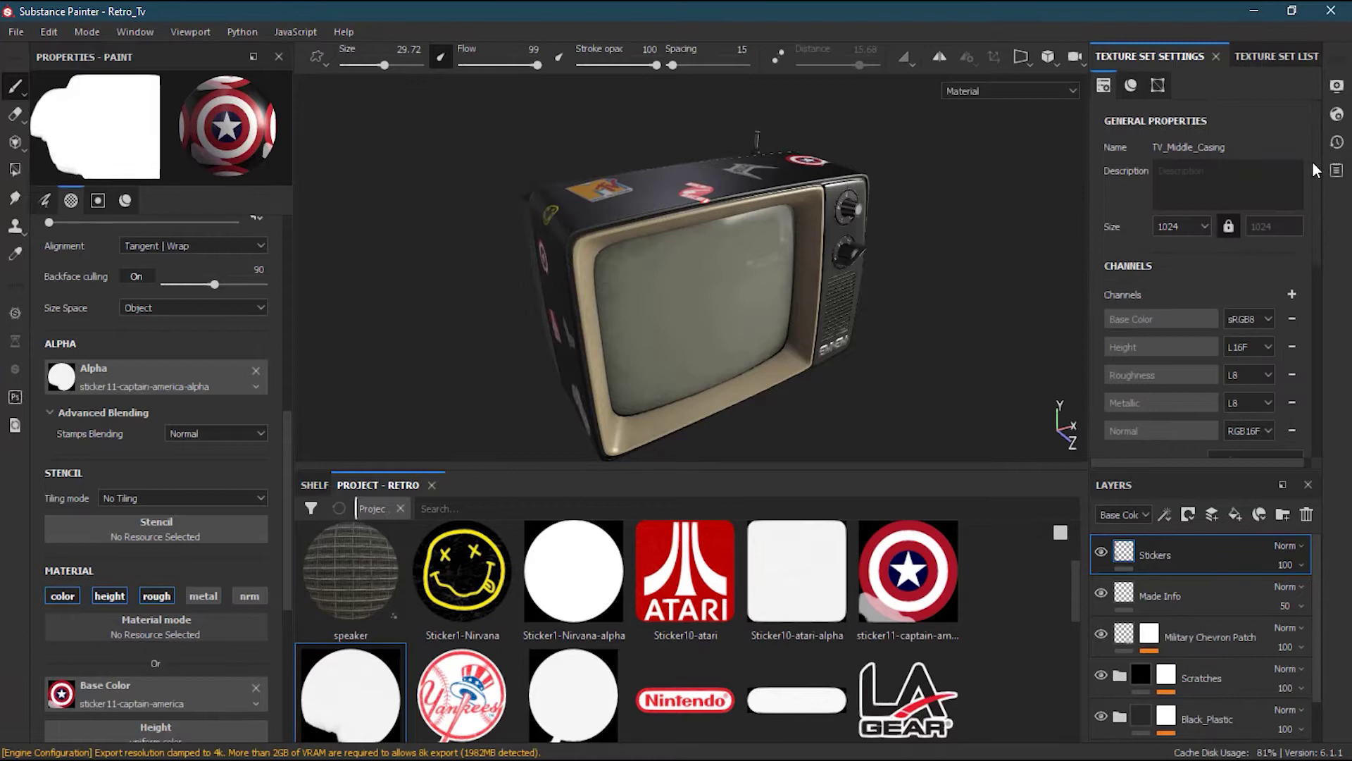
click(1273, 58)
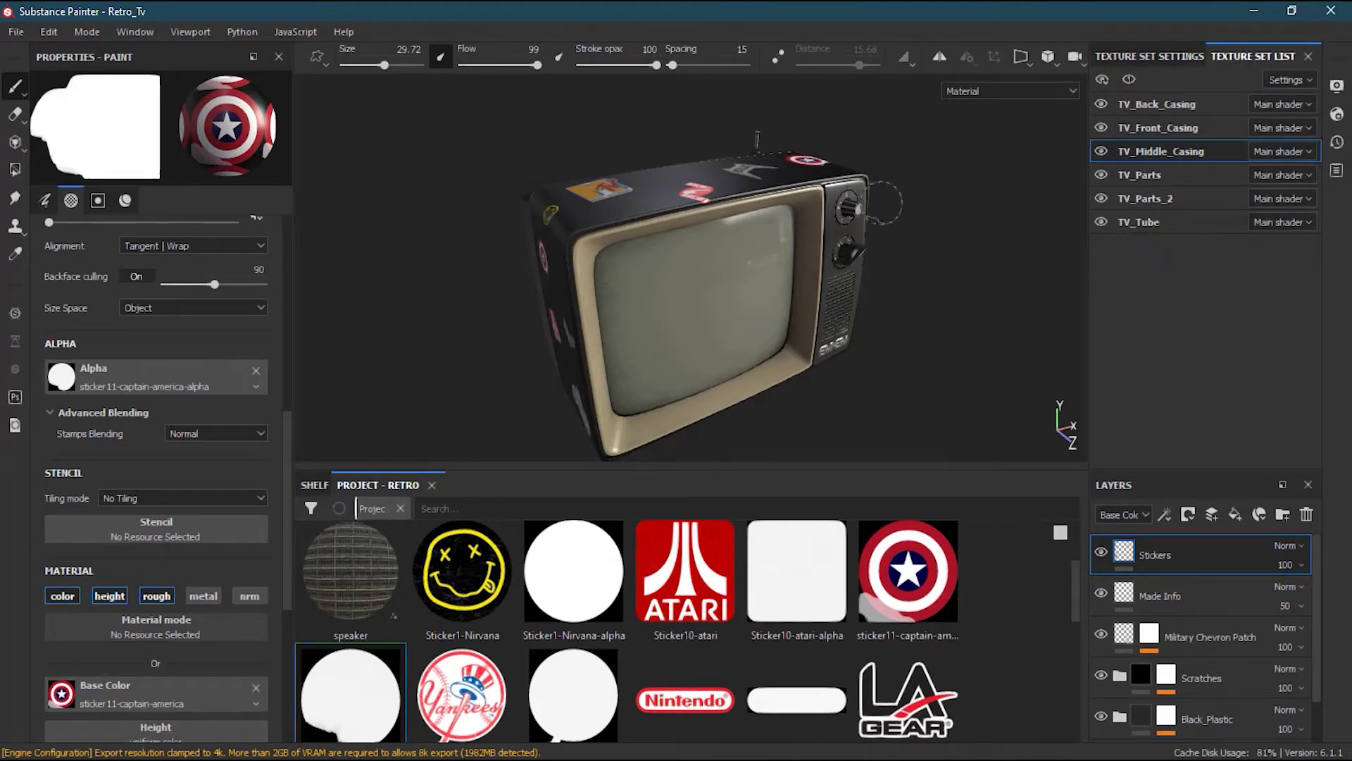
- Add a fill layer above the Stickers layer on TV_Middle_Casing and name it Dust
scroll(786, 217, up, 2)
mouse_move(786, 217)
alt+mouse_down()
mouse_move(736, 274)
mouse_move(655, 288)
alt+mouse_up()
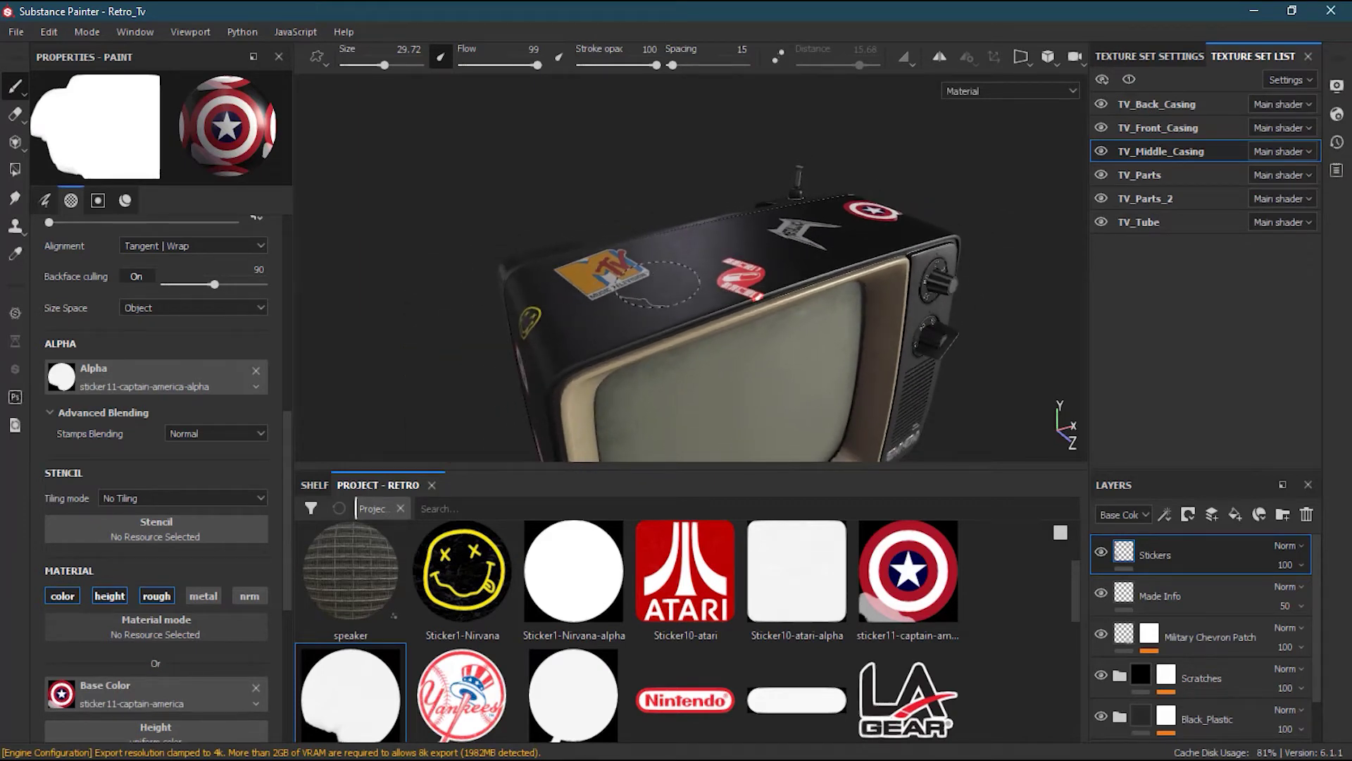
click(1234, 513)
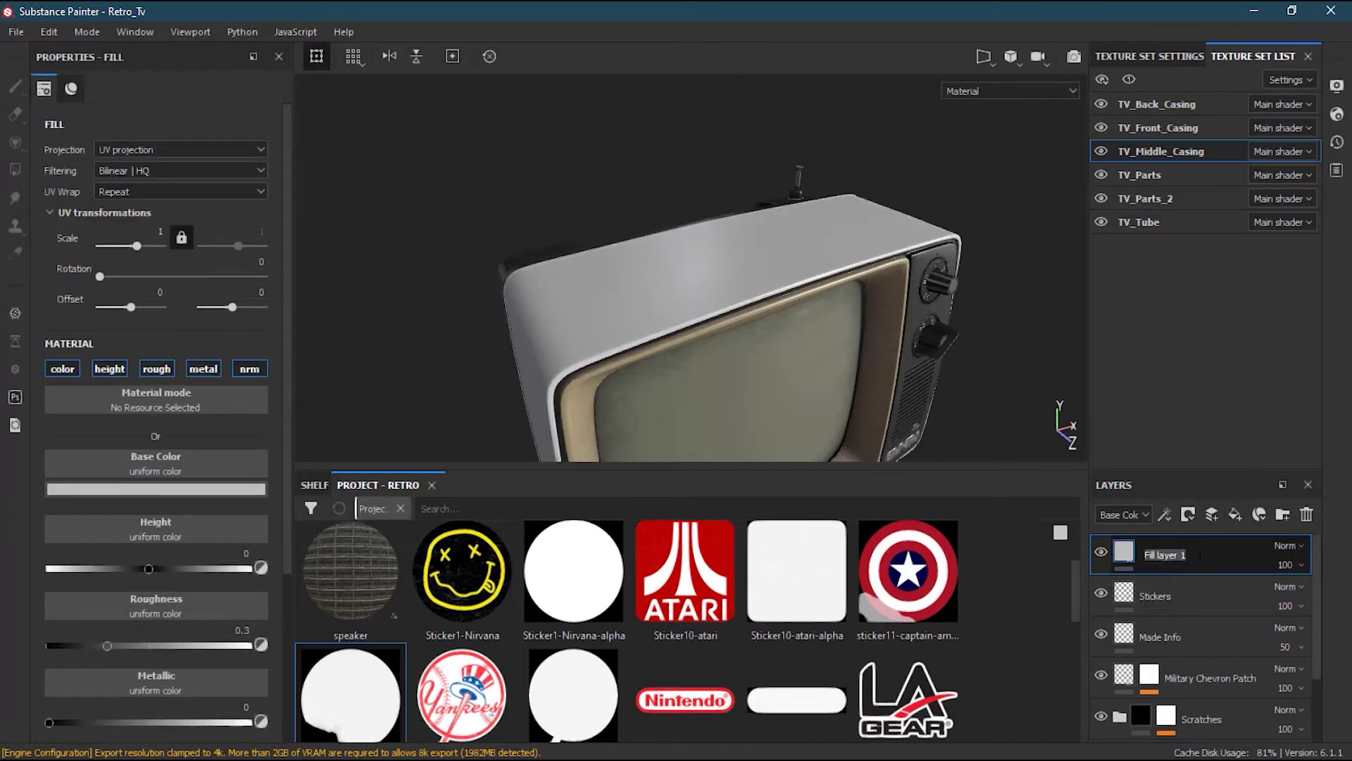
text(Dust)
key(Return)
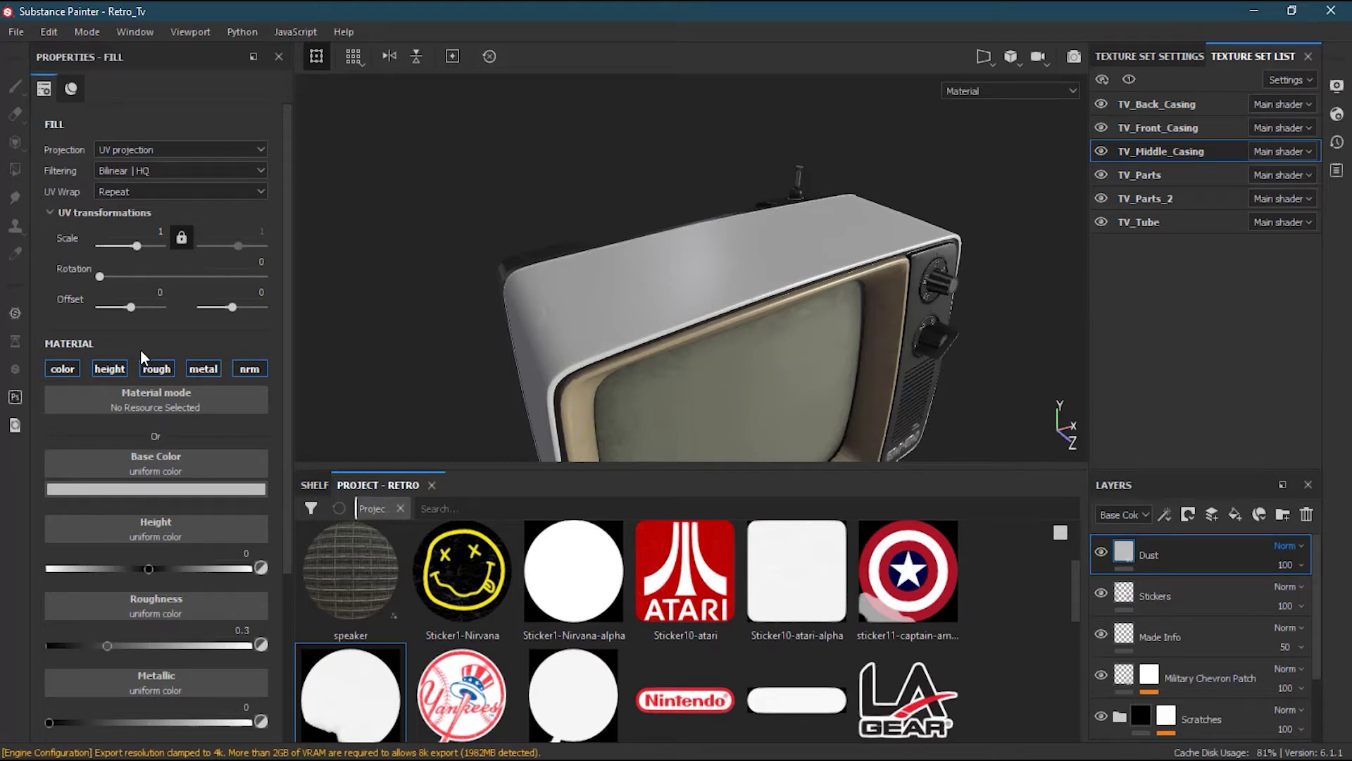
- Disable the Dust layer's height and normal channels and set its roughness to 0.9012
click(118, 368)
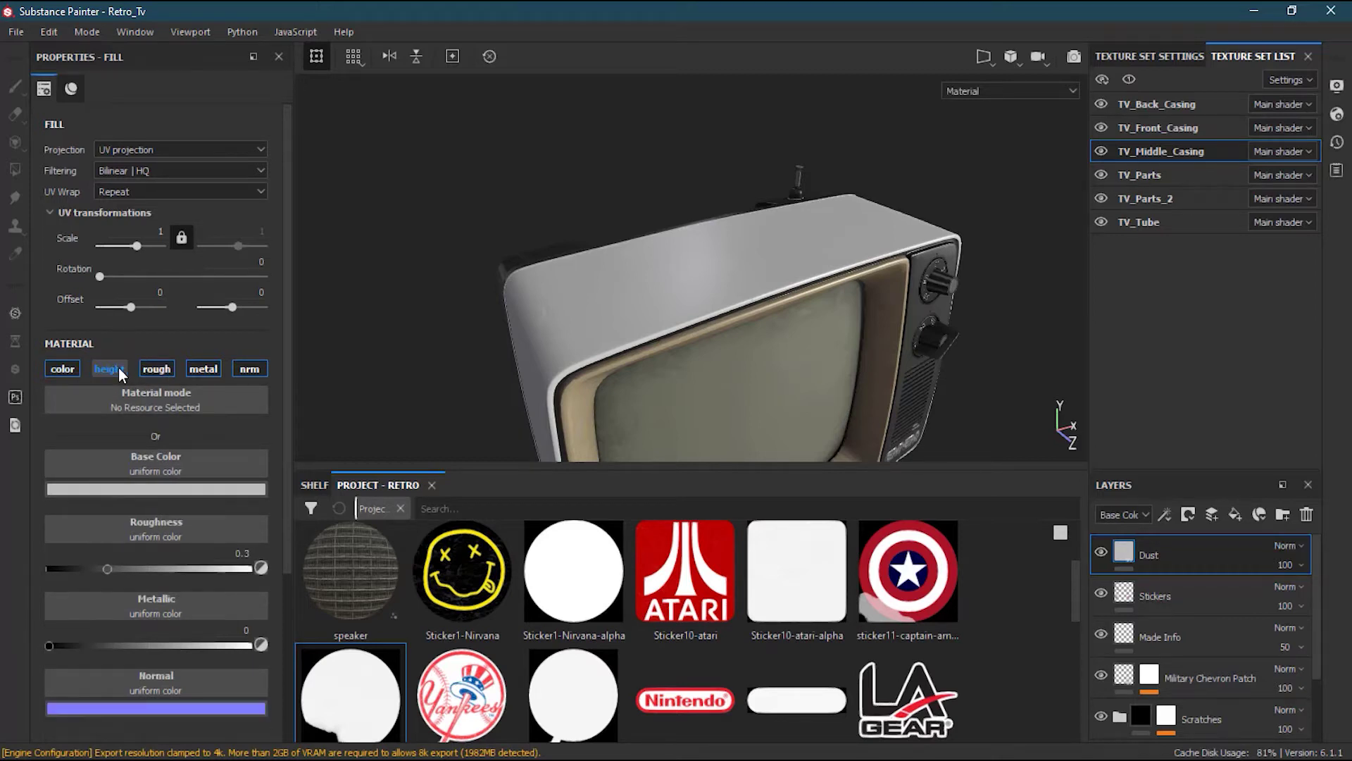
click(251, 369)
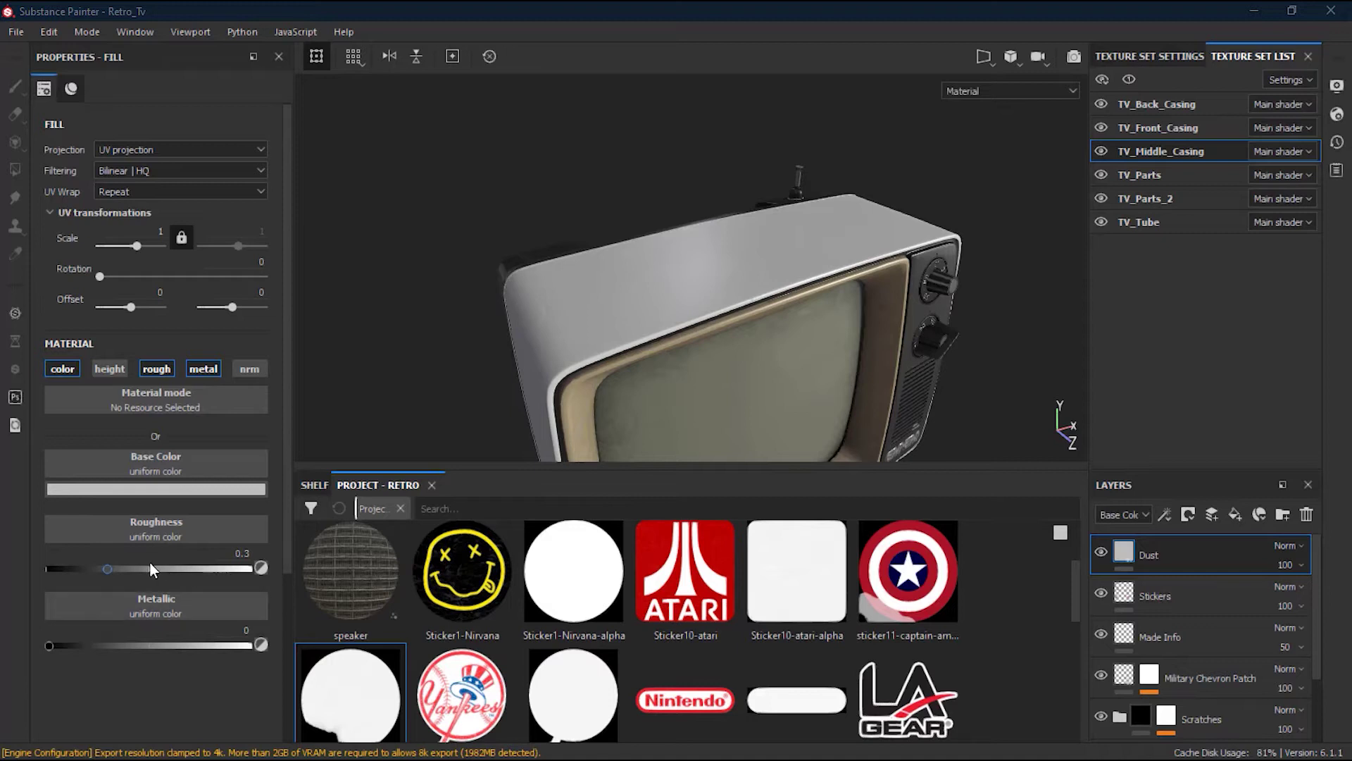
drag(108, 568, 286, 563)
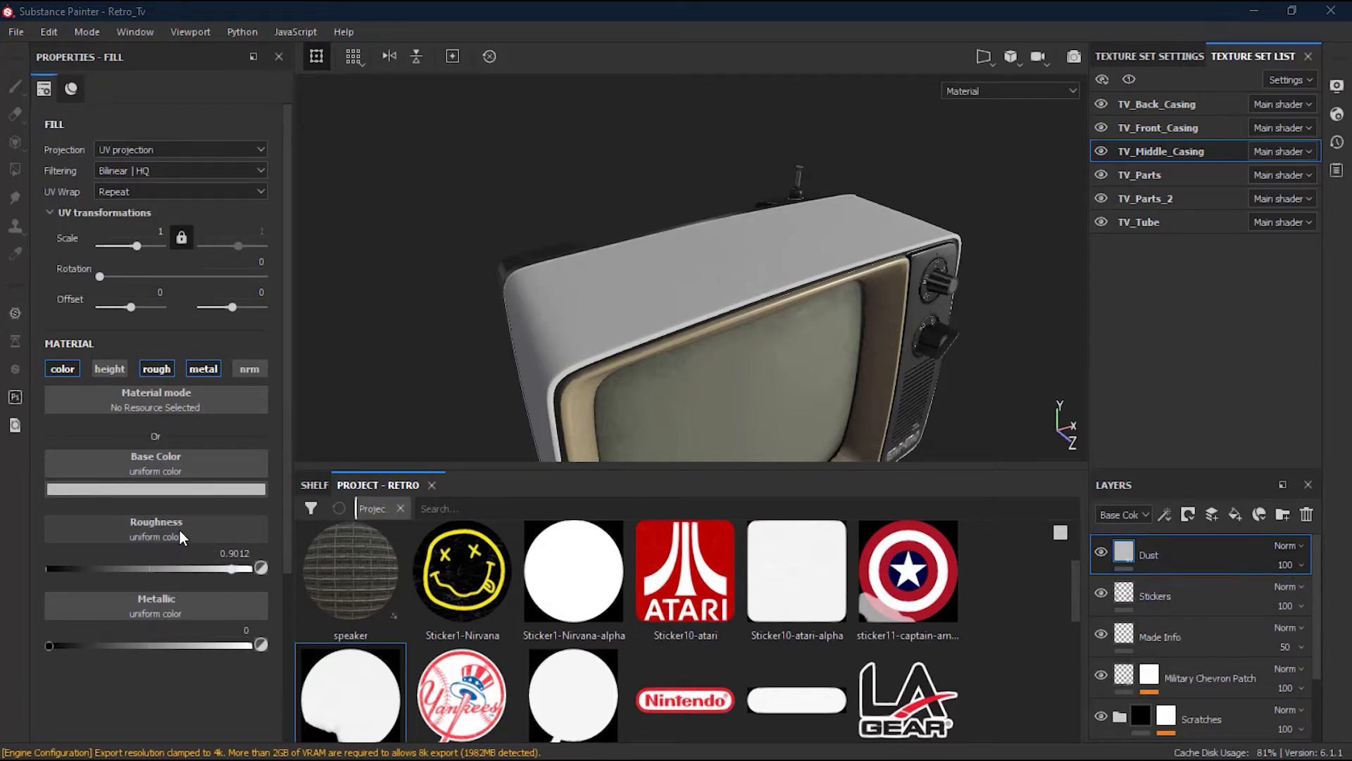
- Set the Dust layer's base color to a dusty brown with R 0.252, G 0.205, B 0.142
click(161, 490)
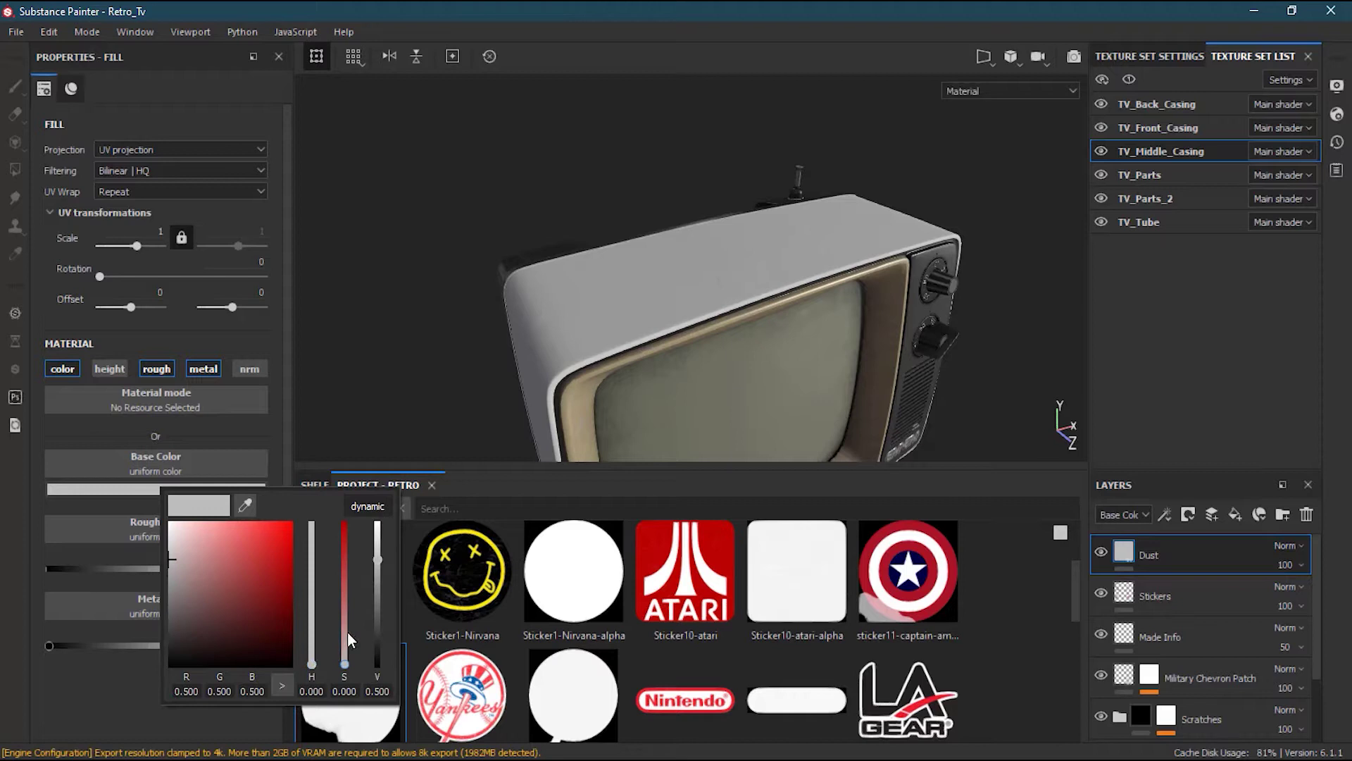
drag(316, 658, 297, 649)
click(201, 592)
mouse_move(201, 591)
mouse_down()
mouse_move(198, 548)
mouse_move(197, 569)
mouse_move(209, 564)
mouse_move(195, 587)
mouse_up()
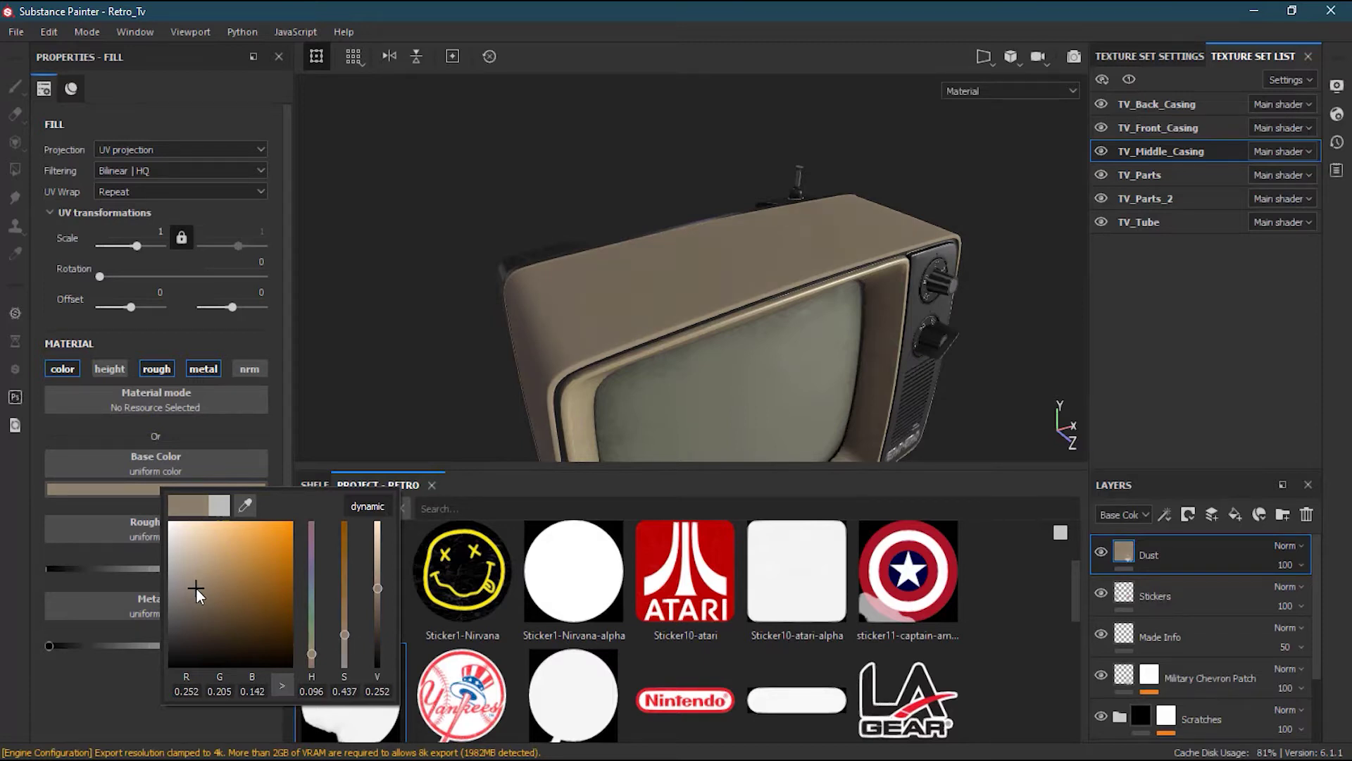
click(272, 706)
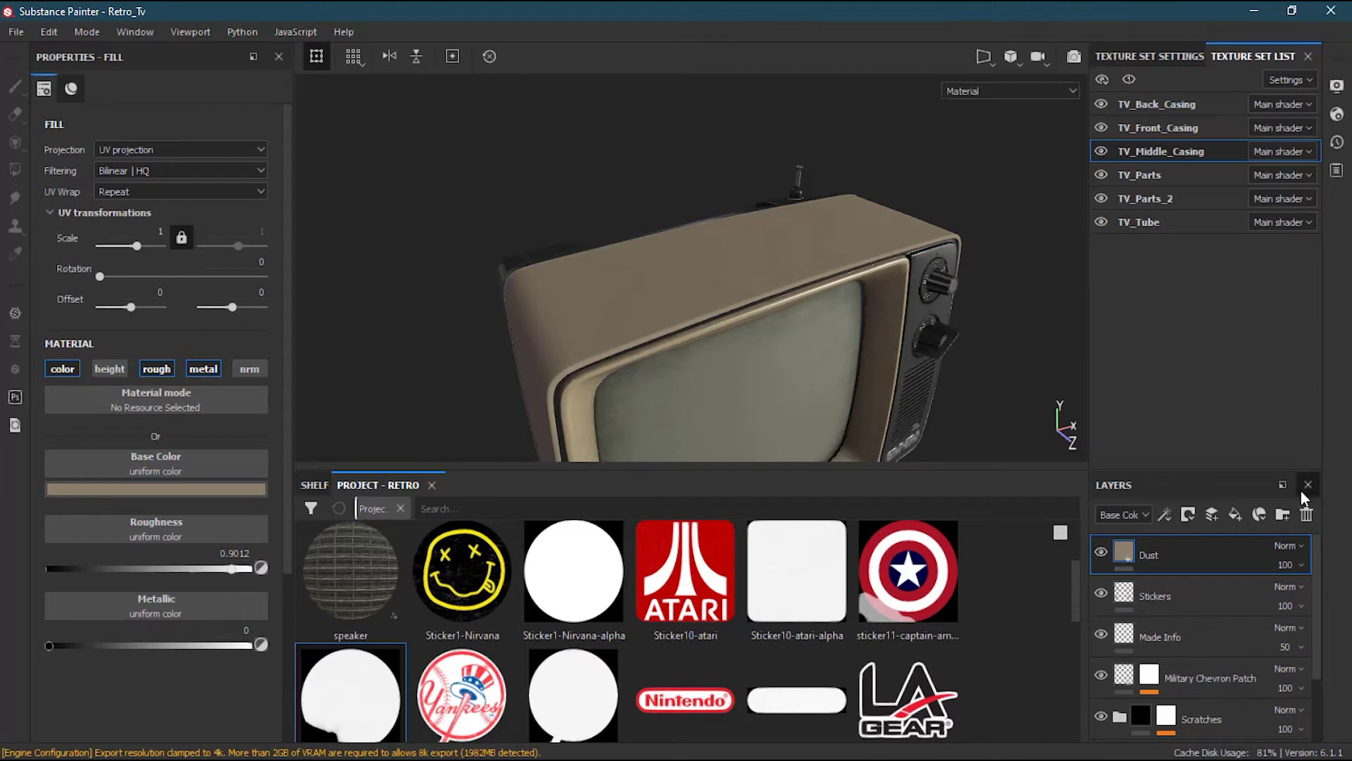
- Add a black mask to the Dust layer and drive it with a Position generator
right_click(1207, 559)
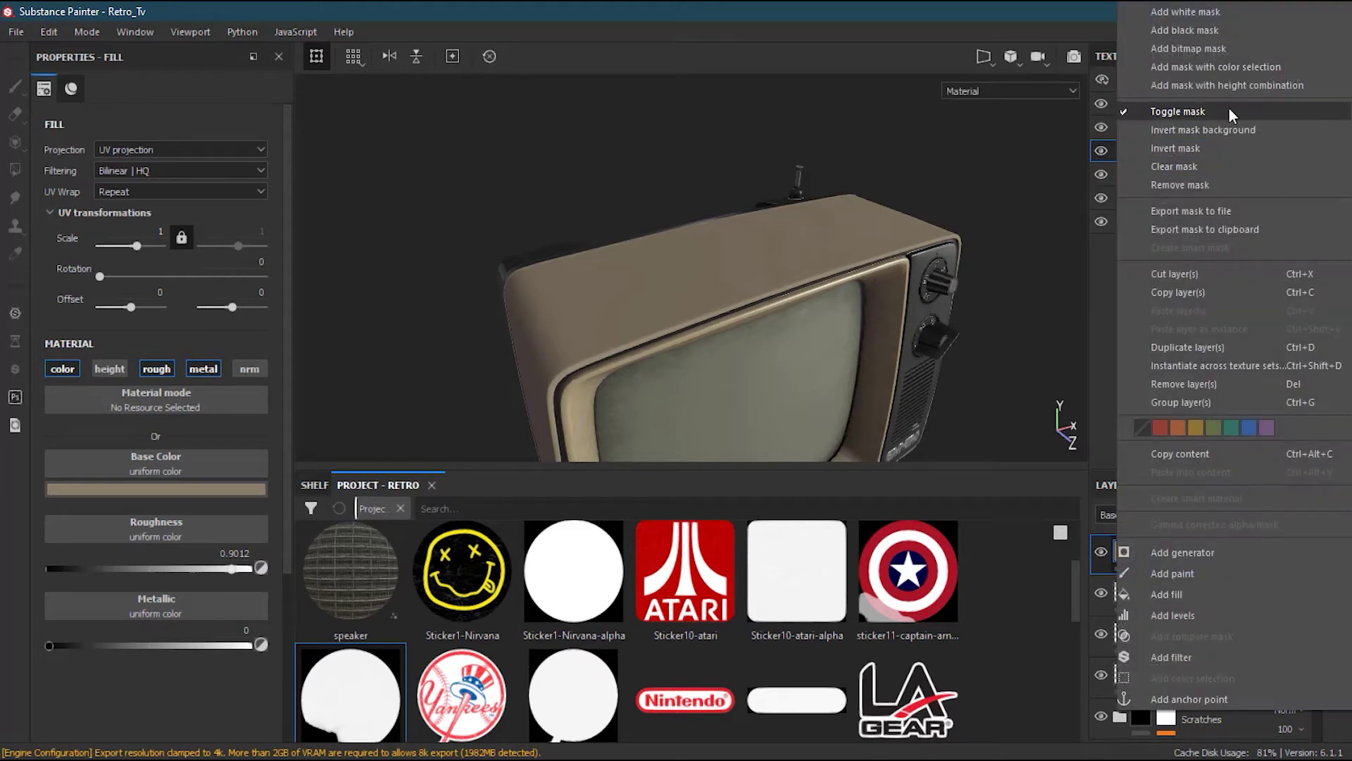
click(1231, 32)
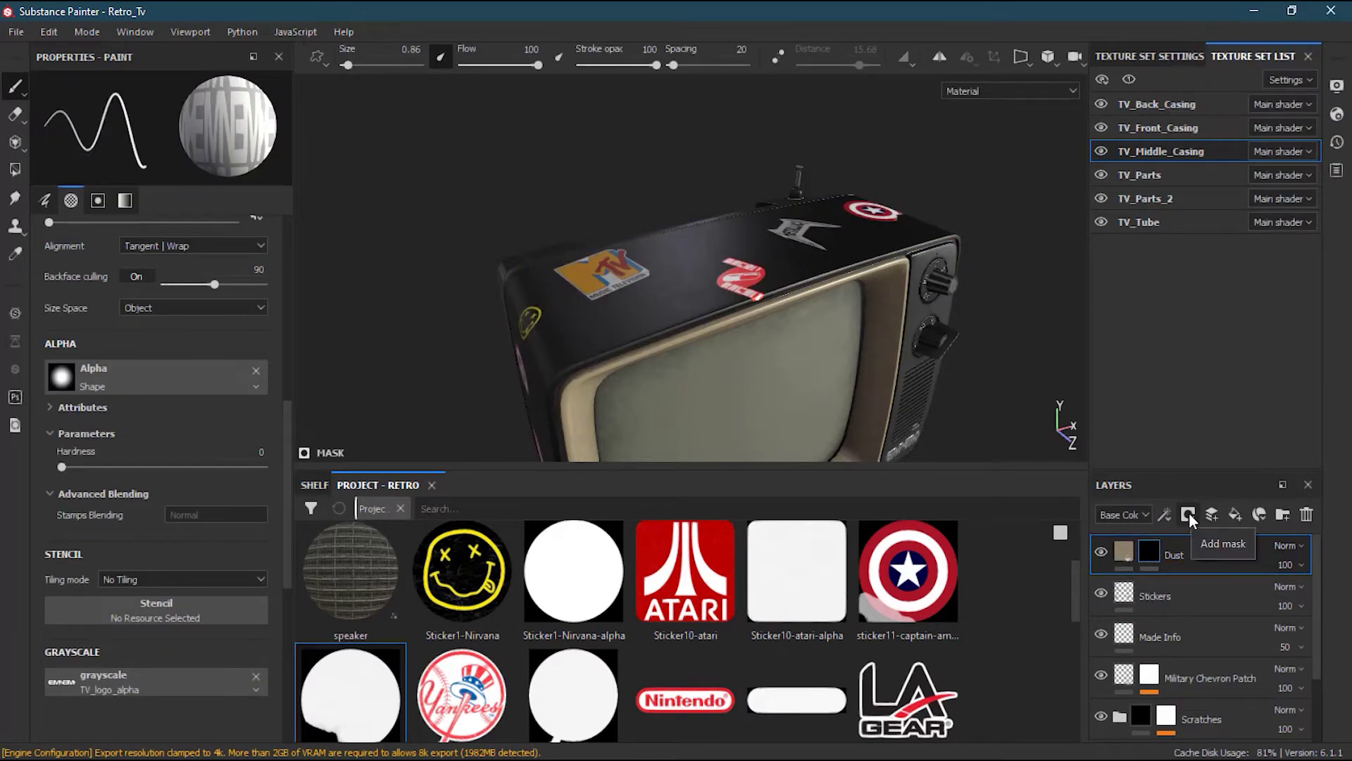
right_click(1151, 550)
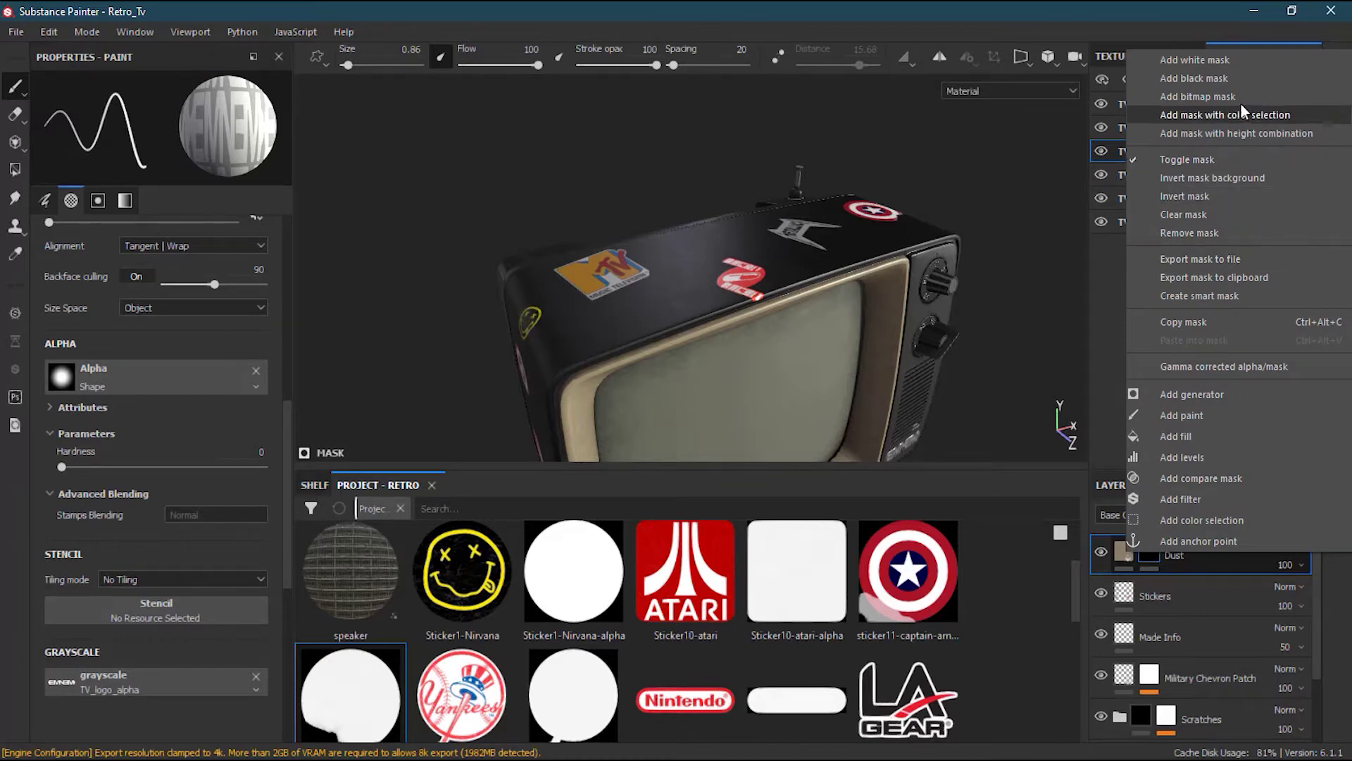
click(1230, 396)
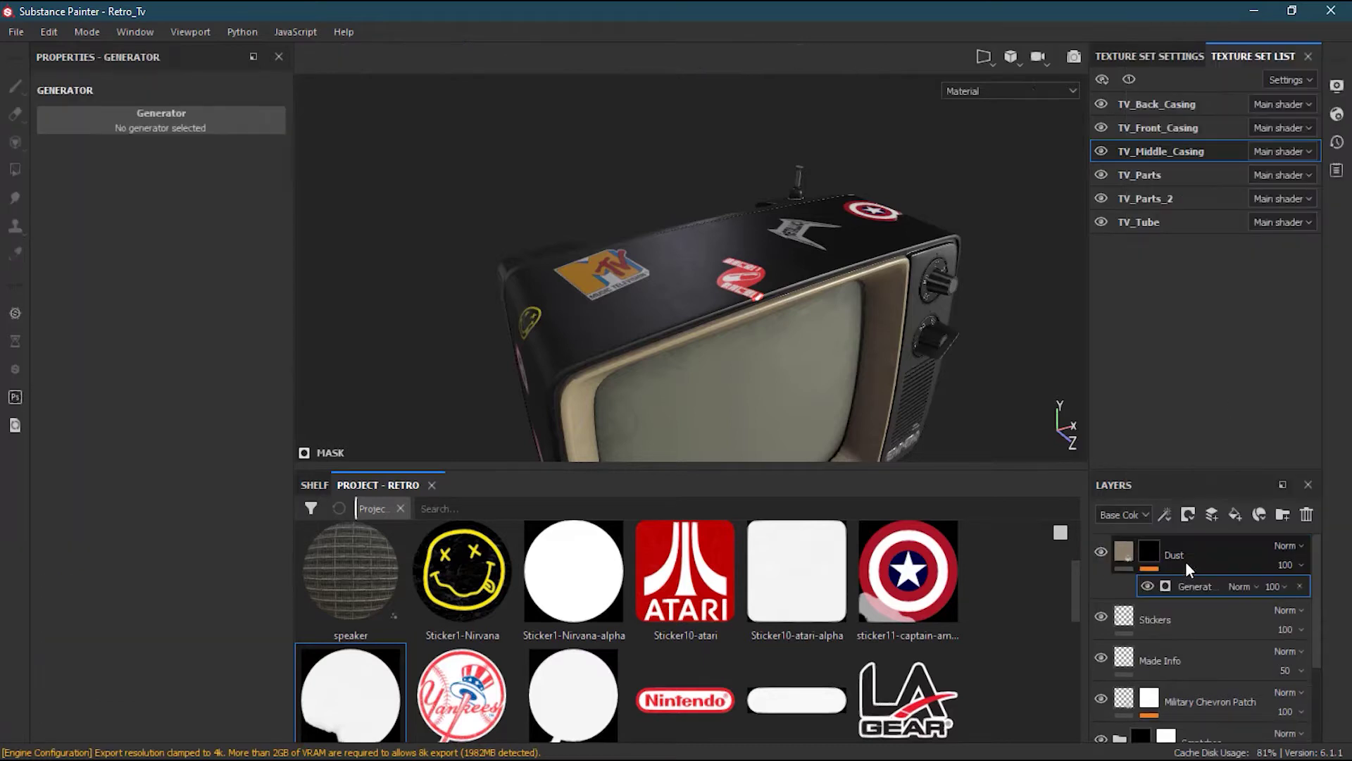
click(162, 119)
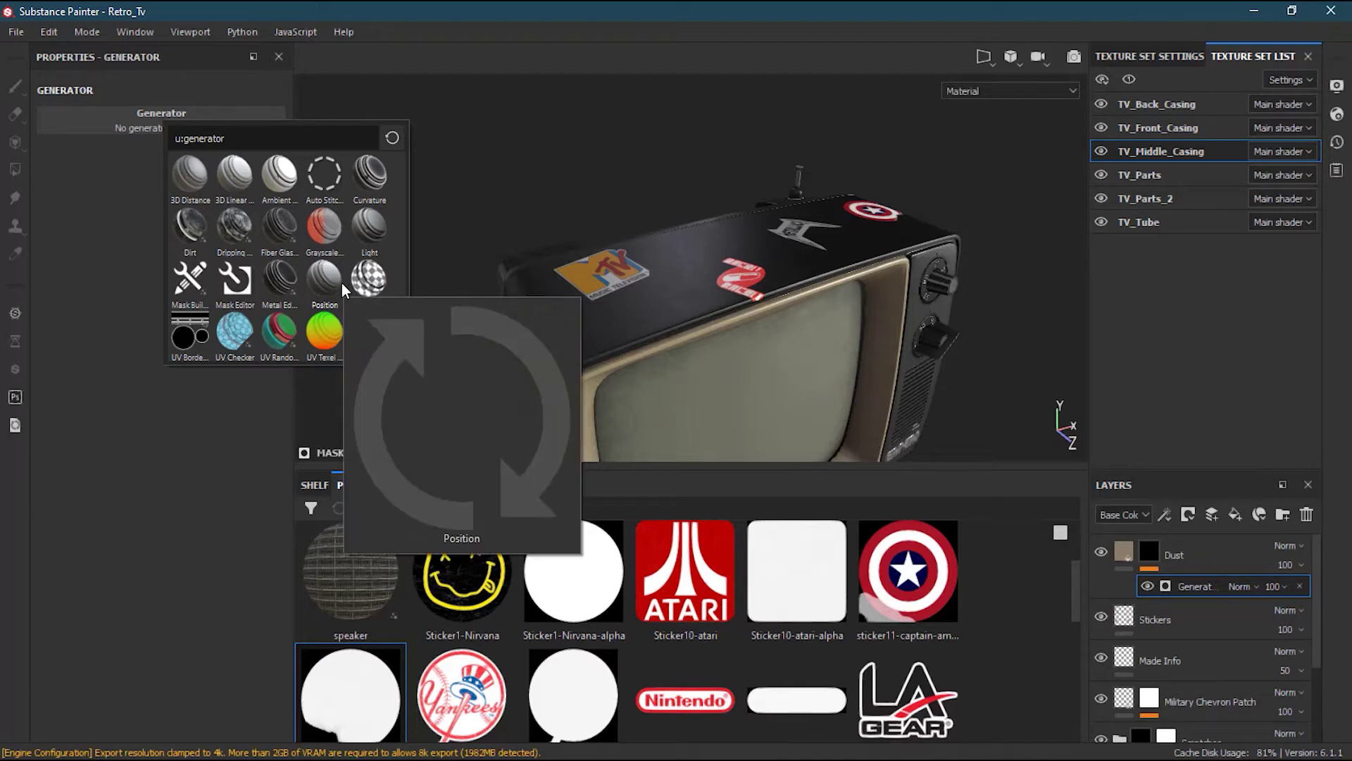
click(318, 281)
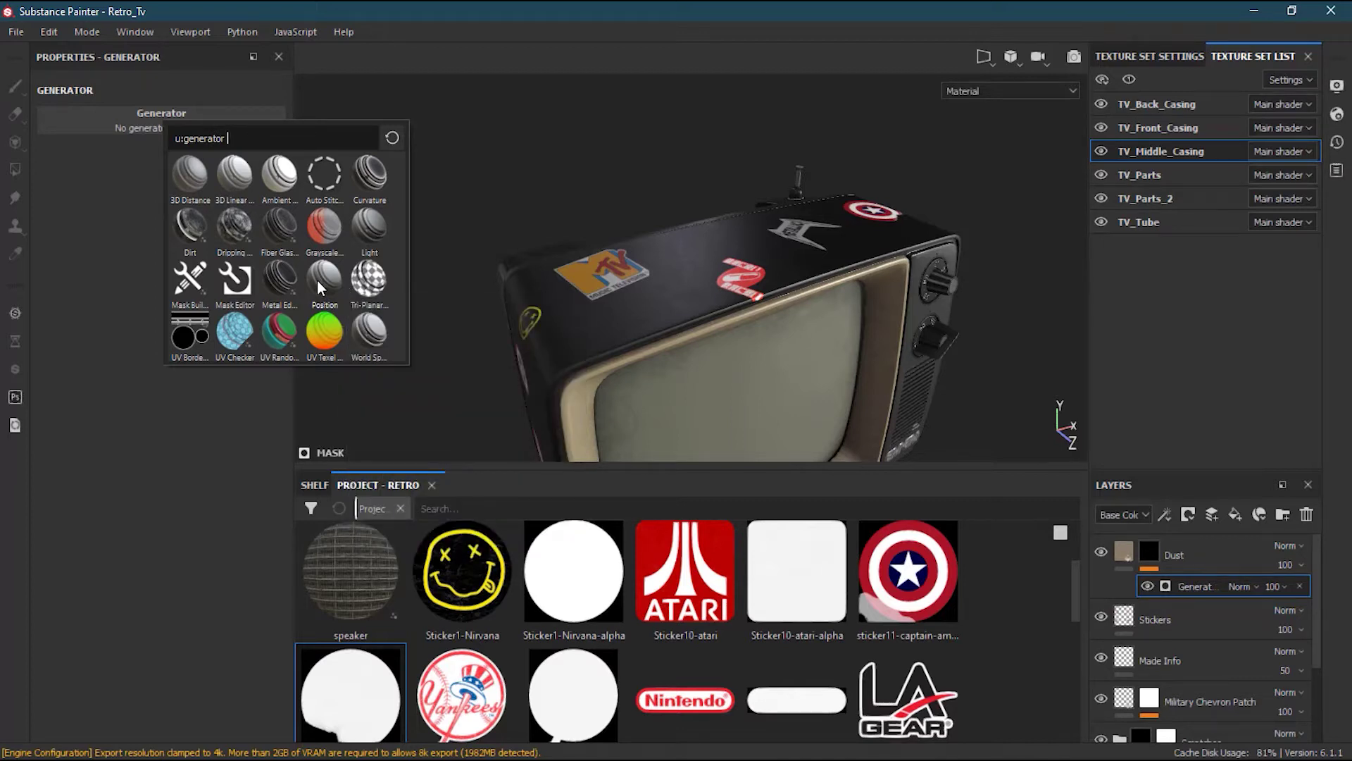
- Inspect the dust coverage on the casing, viewing the Dust layer's mask alone along the sides and underside
alt+drag(451, 303, 553, 285)
alt+right_drag(554, 285, 762, 257)
alt+drag(761, 257, 593, 303)
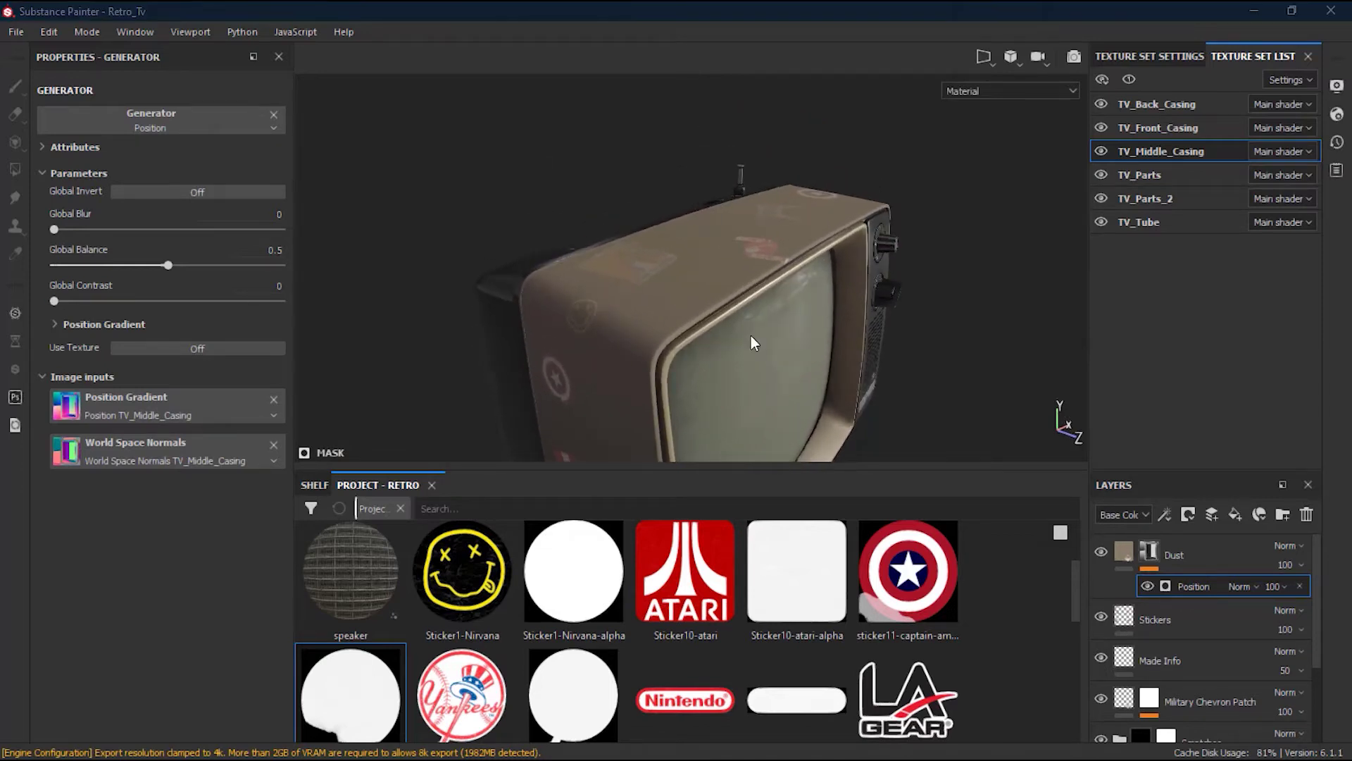
alt+drag(764, 368, 699, 336)
alt+drag(806, 369, 775, 385)
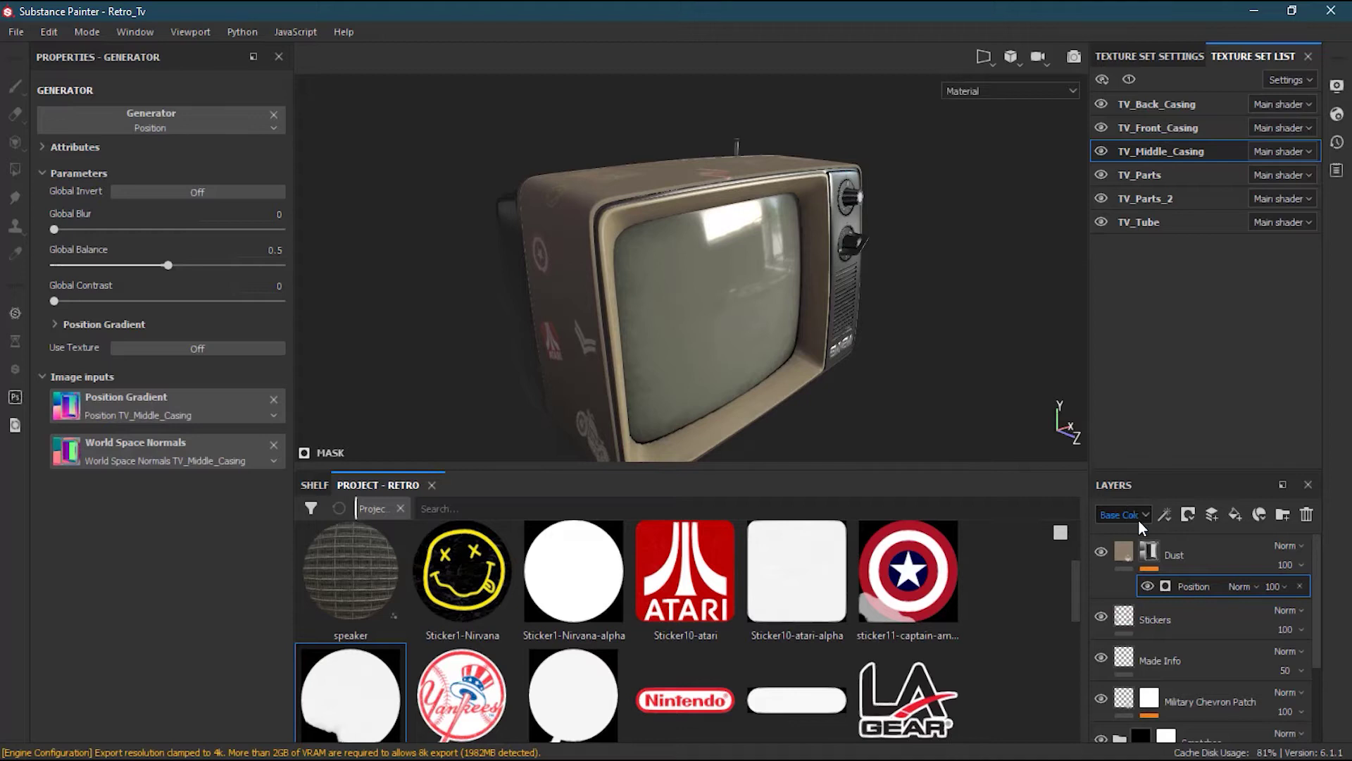
click(1152, 553)
click(1149, 553)
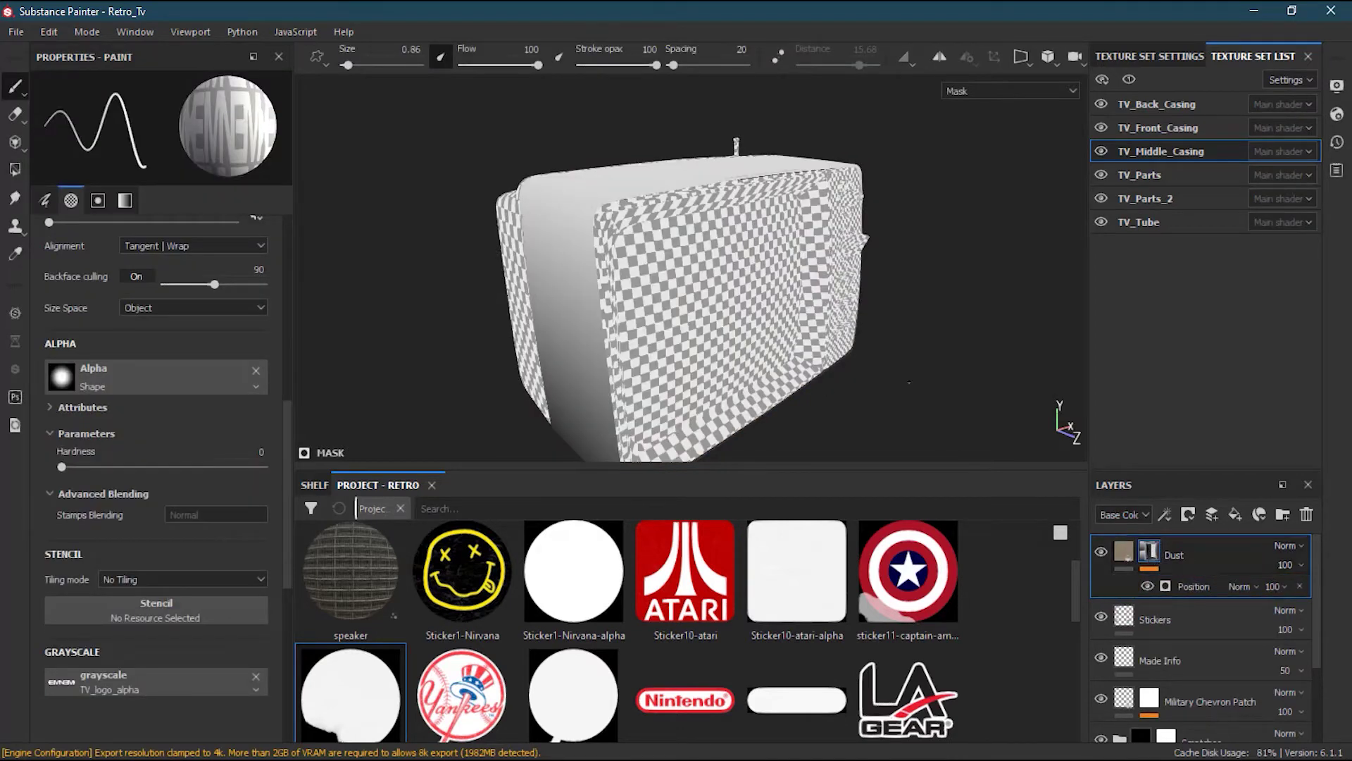
alt+drag(957, 355, 645, 329)
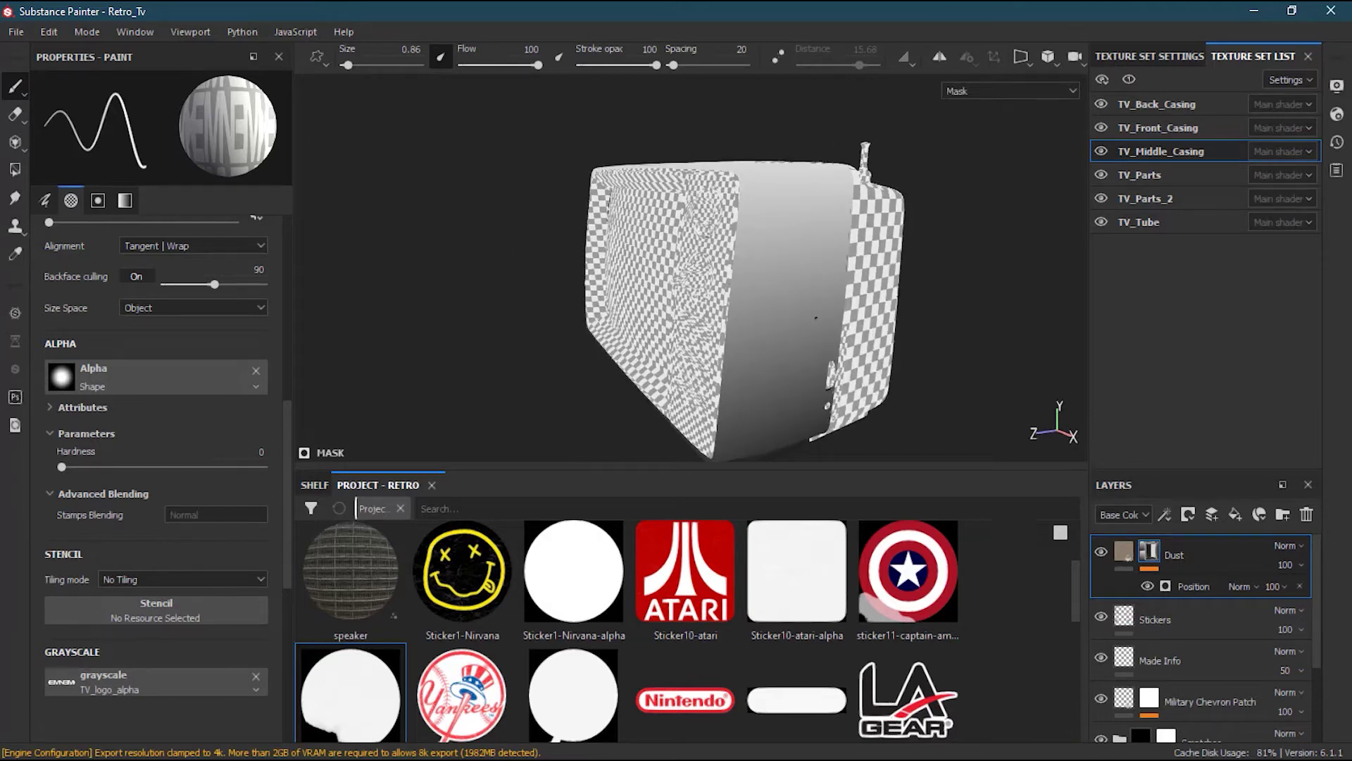
alt+drag(805, 416, 787, 337)
alt+middle_drag(788, 337, 810, 261)
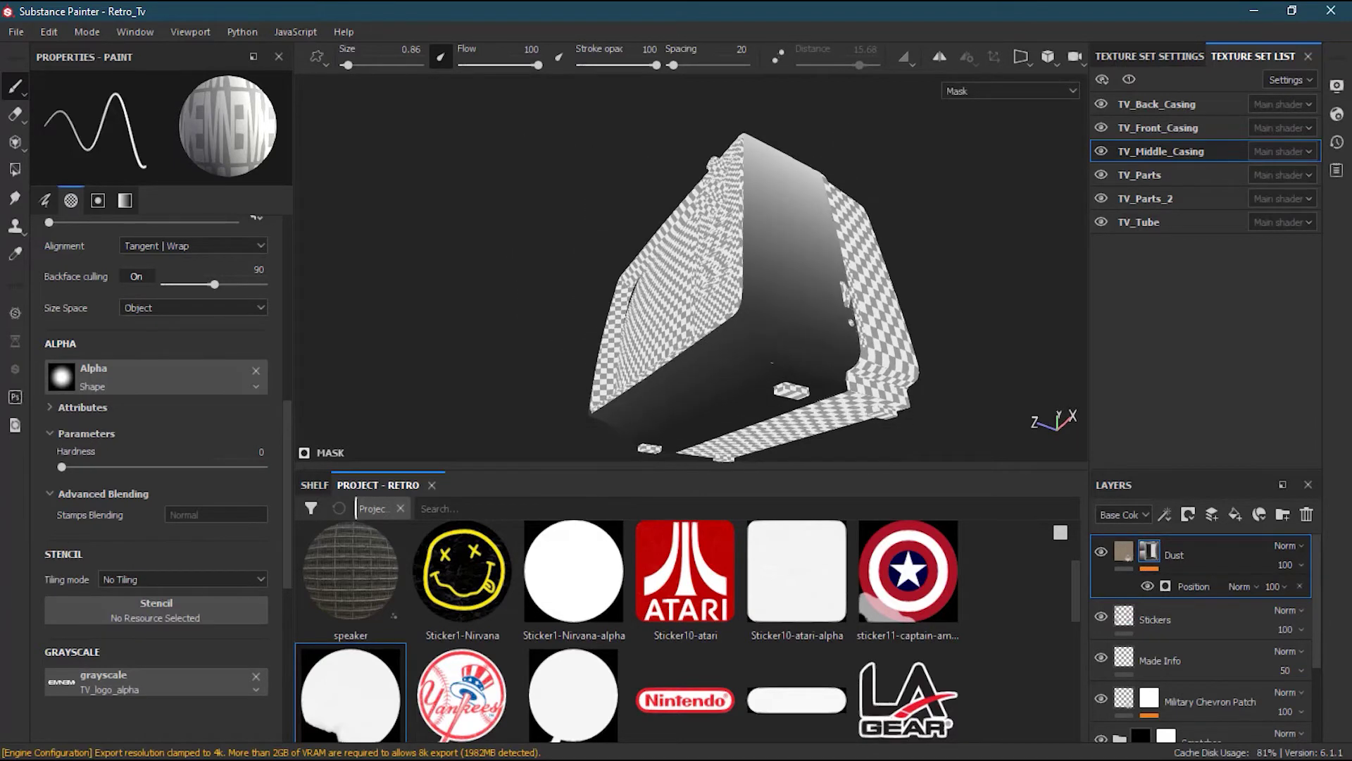
- Return to the material display through the Dust fill and check the dust gradient around the whole TV
click(1122, 553)
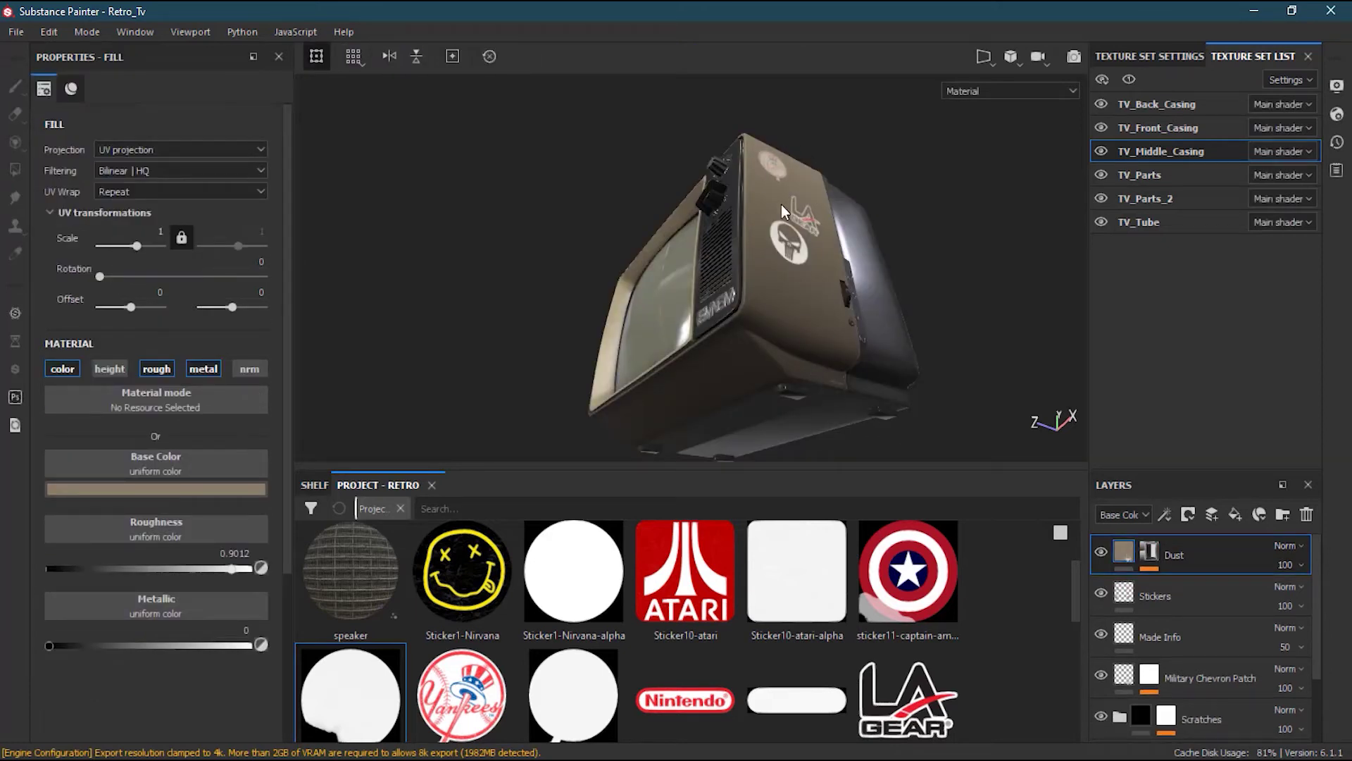
alt+drag(788, 354, 939, 386)
key(f)
alt+drag(507, 305, 761, 310)
alt+middle_drag(761, 310, 824, 377)
alt+drag(682, 359, 725, 345)
alt+right_drag(726, 345, 764, 325)
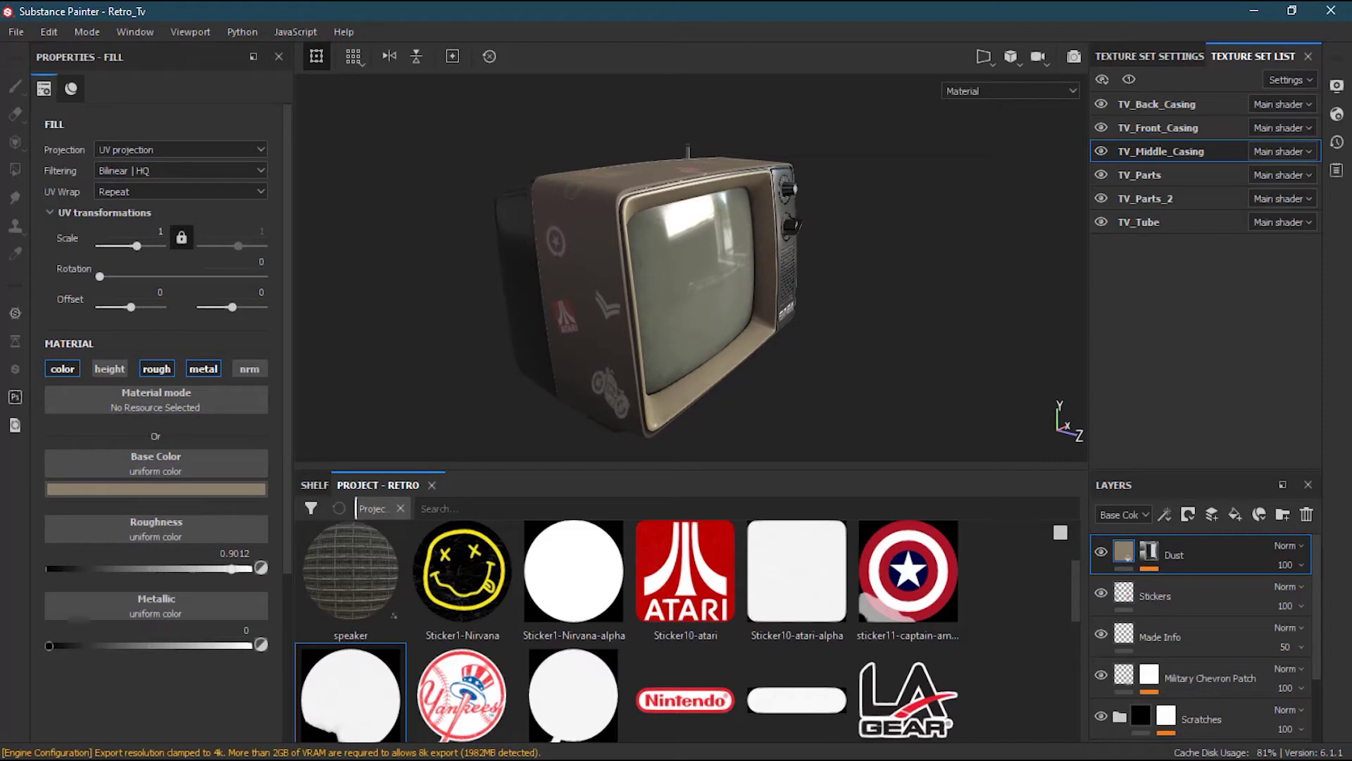
- Open the Position generator in the Dust layer's mask and expand its Position Gradient parameters
click(1158, 560)
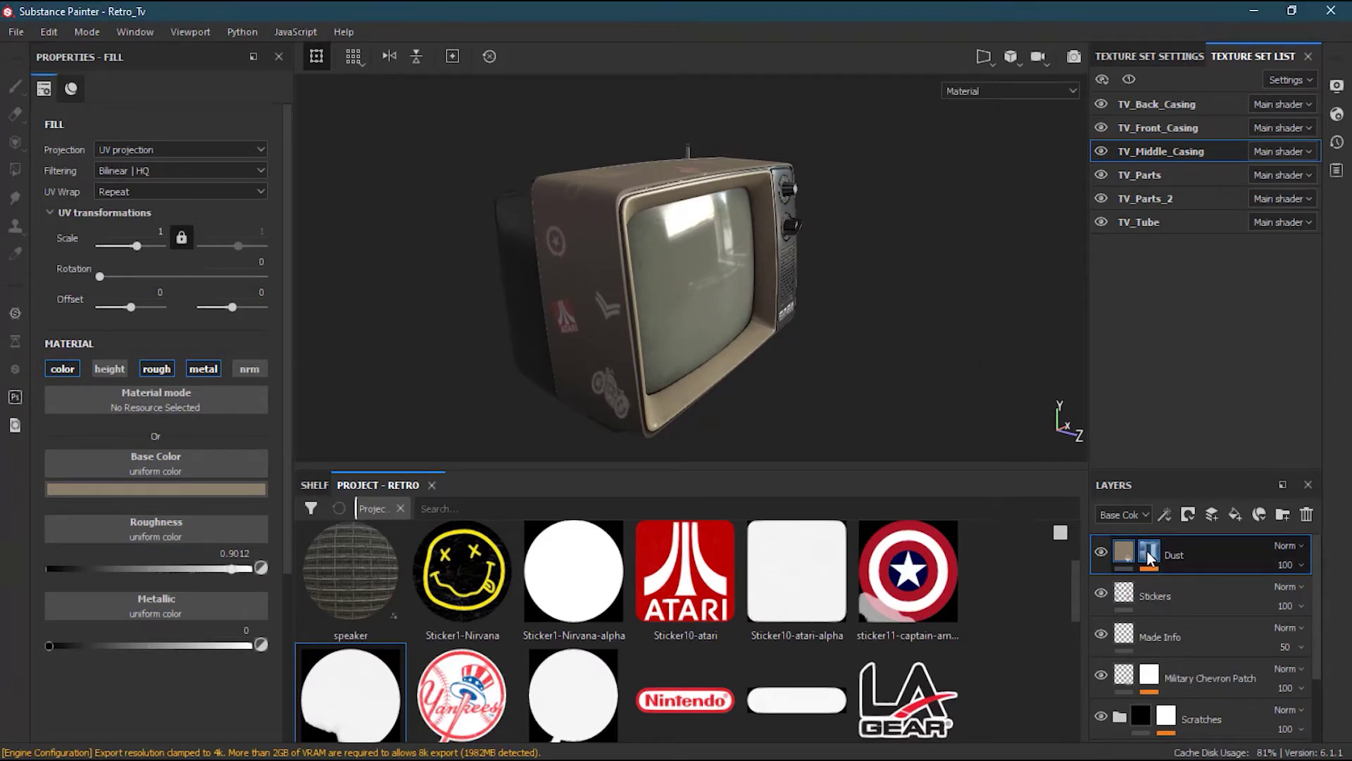
key(1)
mouse_move(1148, 557)
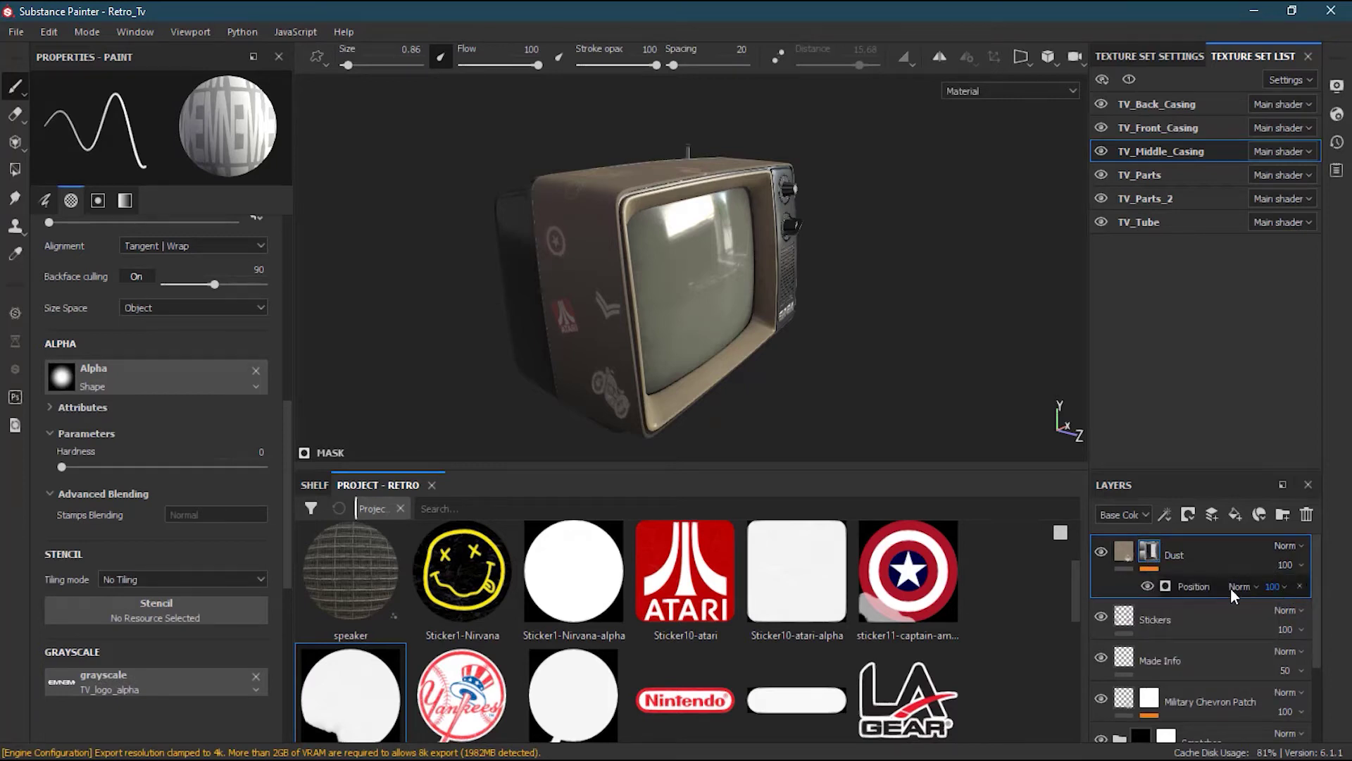
click(1197, 586)
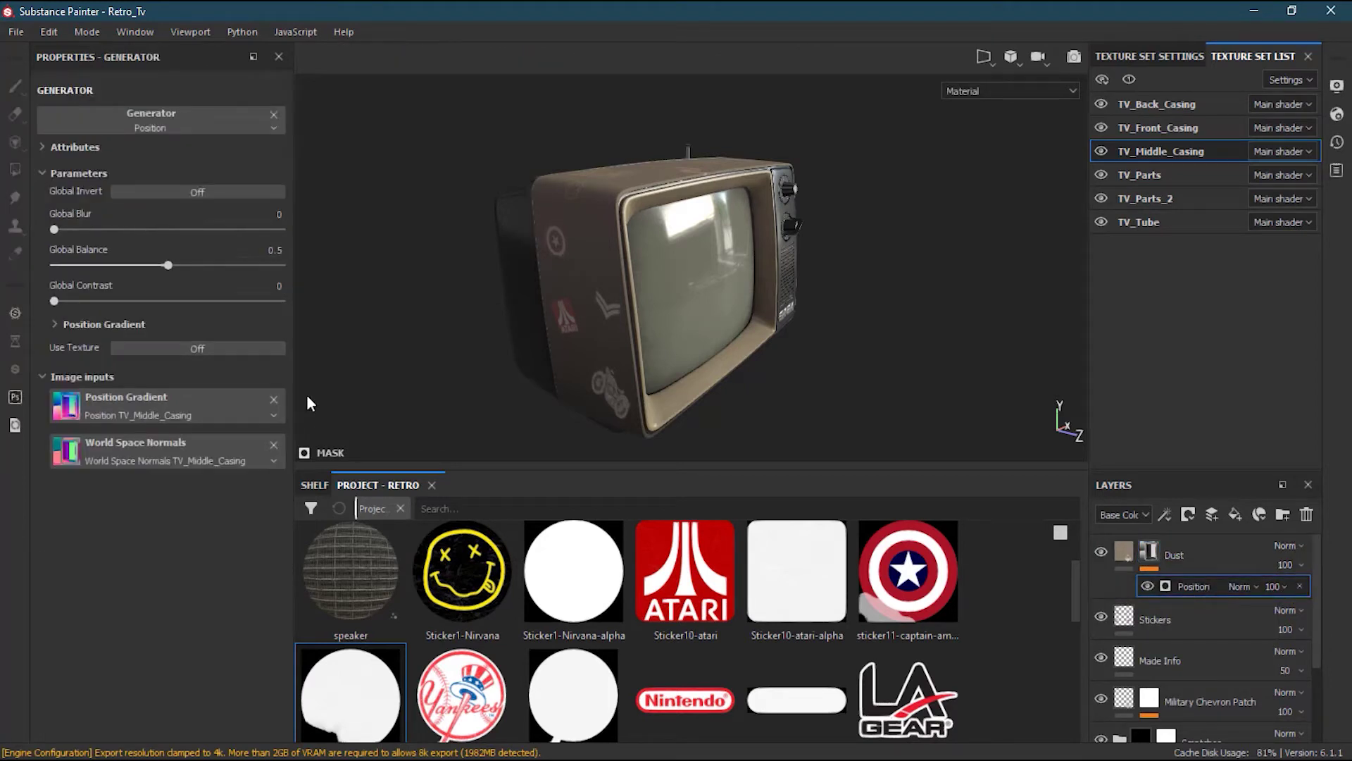
click(54, 324)
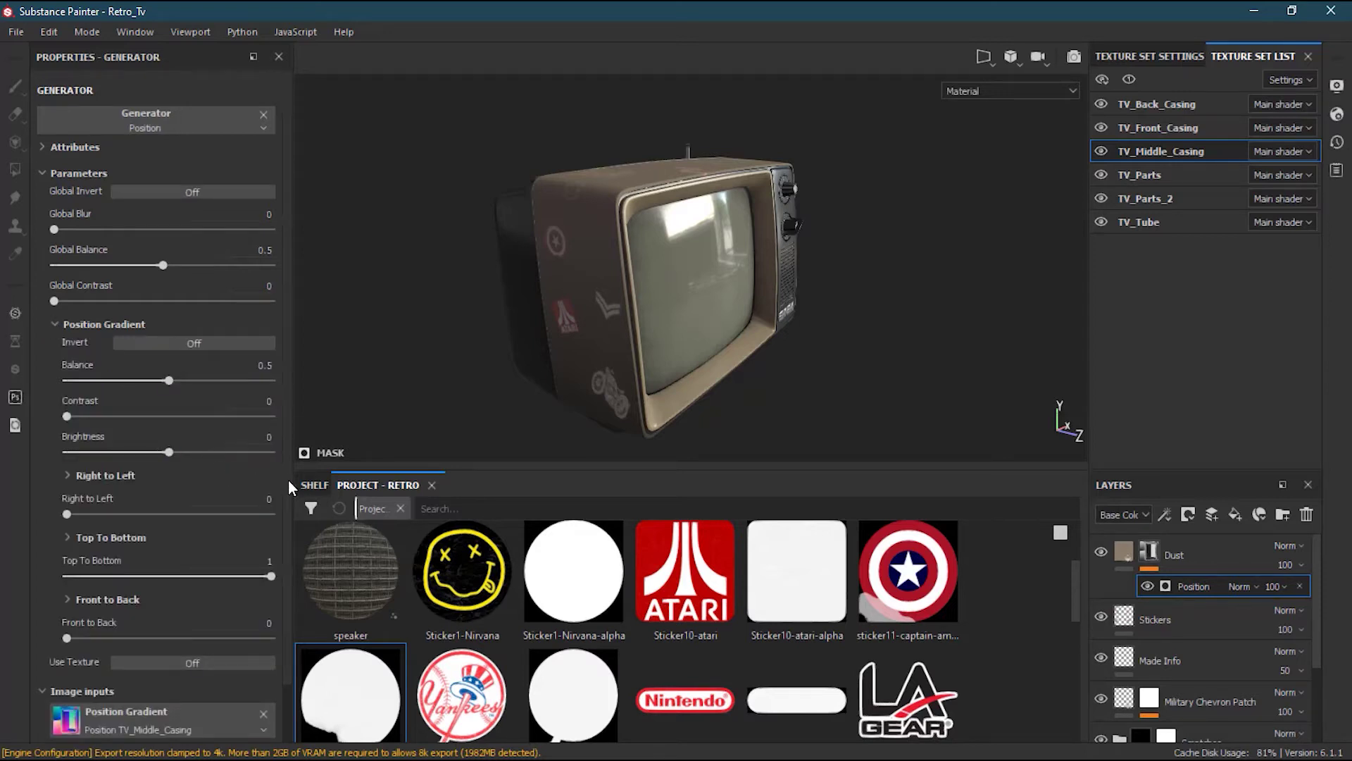
- Show the Dust layer's mask alone on the model and return to the Position generator's parameters
click(1149, 554)
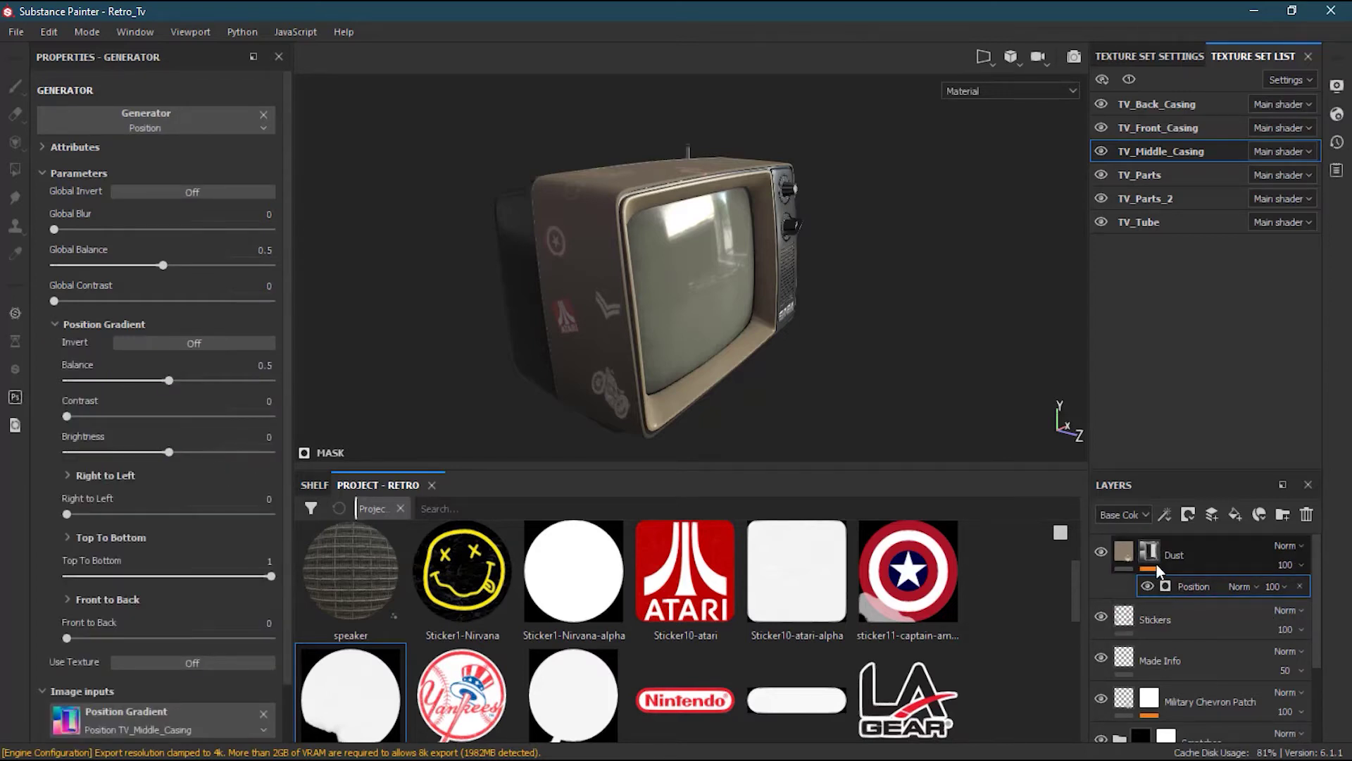
alt+right_drag(442, 310, 712, 308)
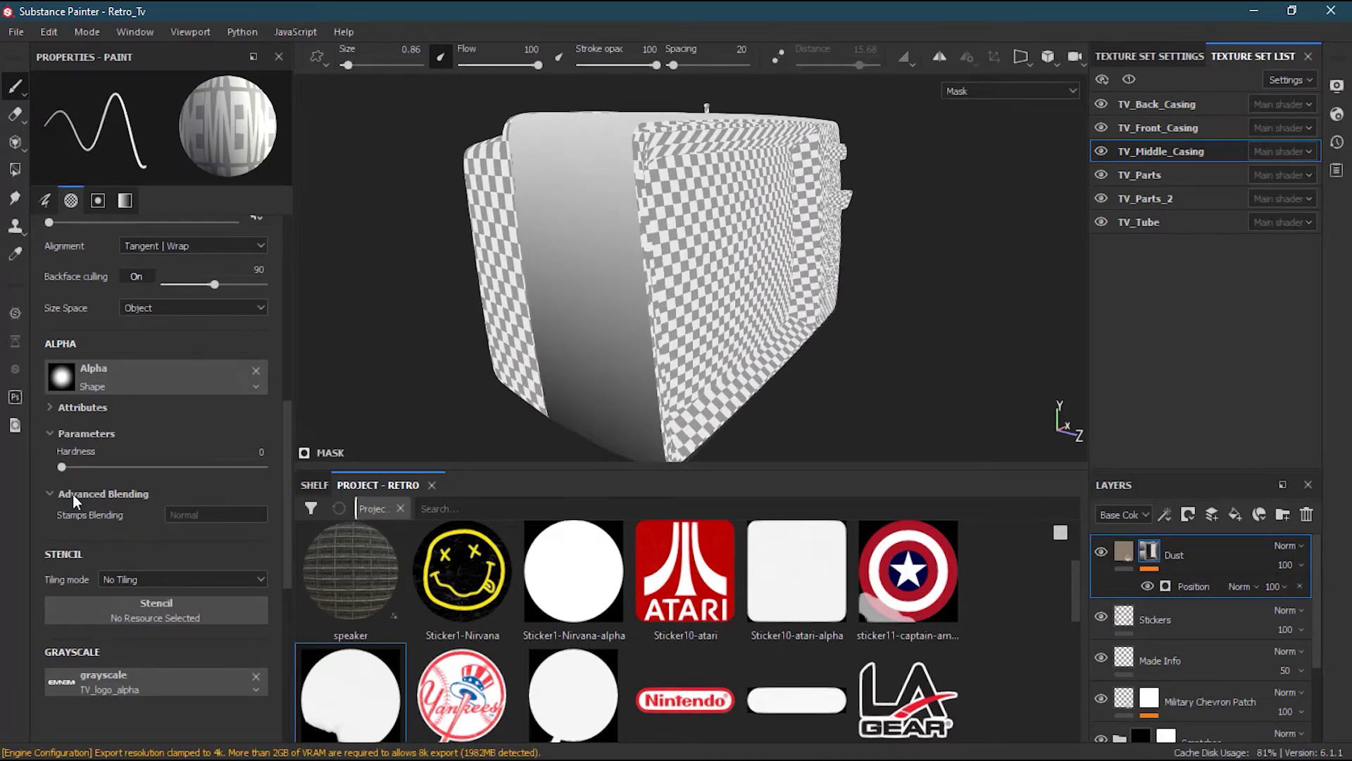
click(1194, 586)
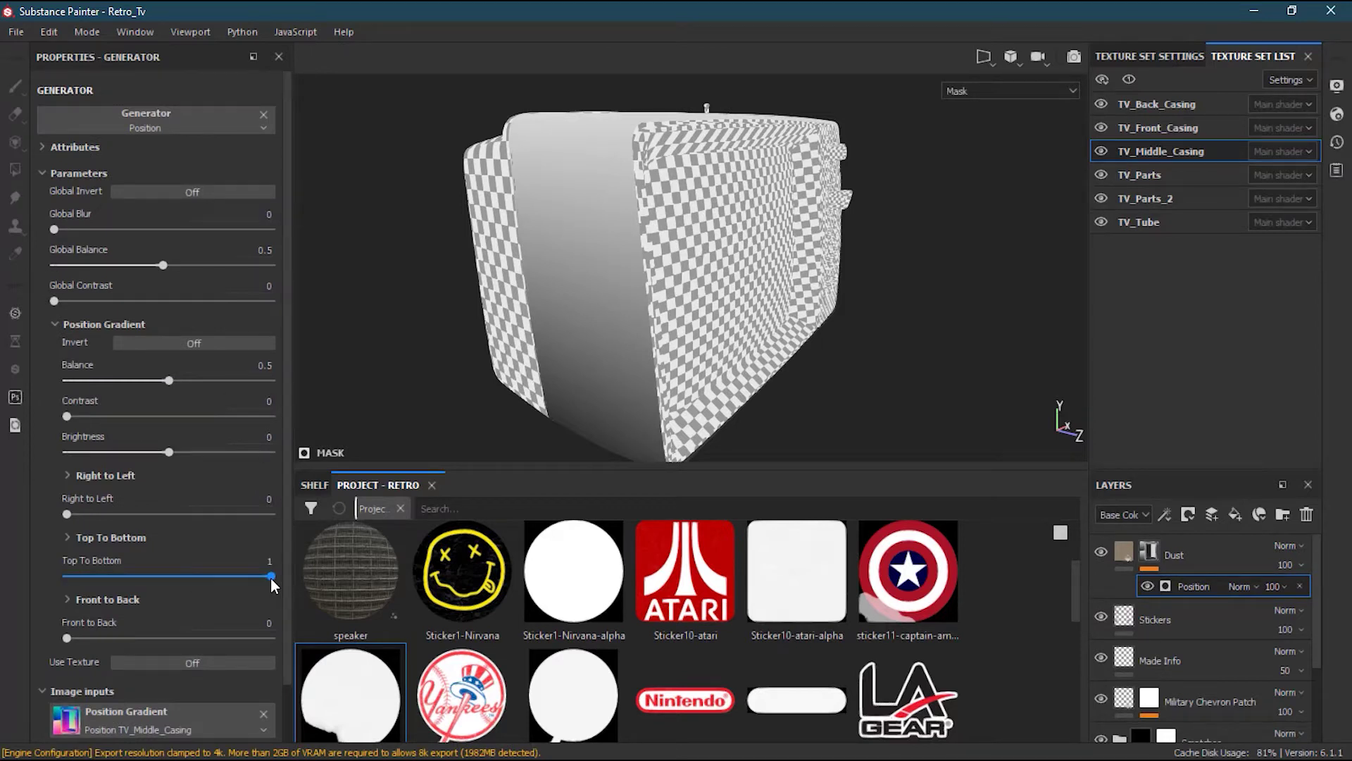
- Try the Position Gradient's Top To Bottom, Front to Back and Right to Left amounts, leaving them at 1, 0 and 0
mouse_move(258, 581)
mouse_down()
mouse_move(145, 586)
mouse_move(284, 581)
mouse_up()
drag(67, 638, 27, 637)
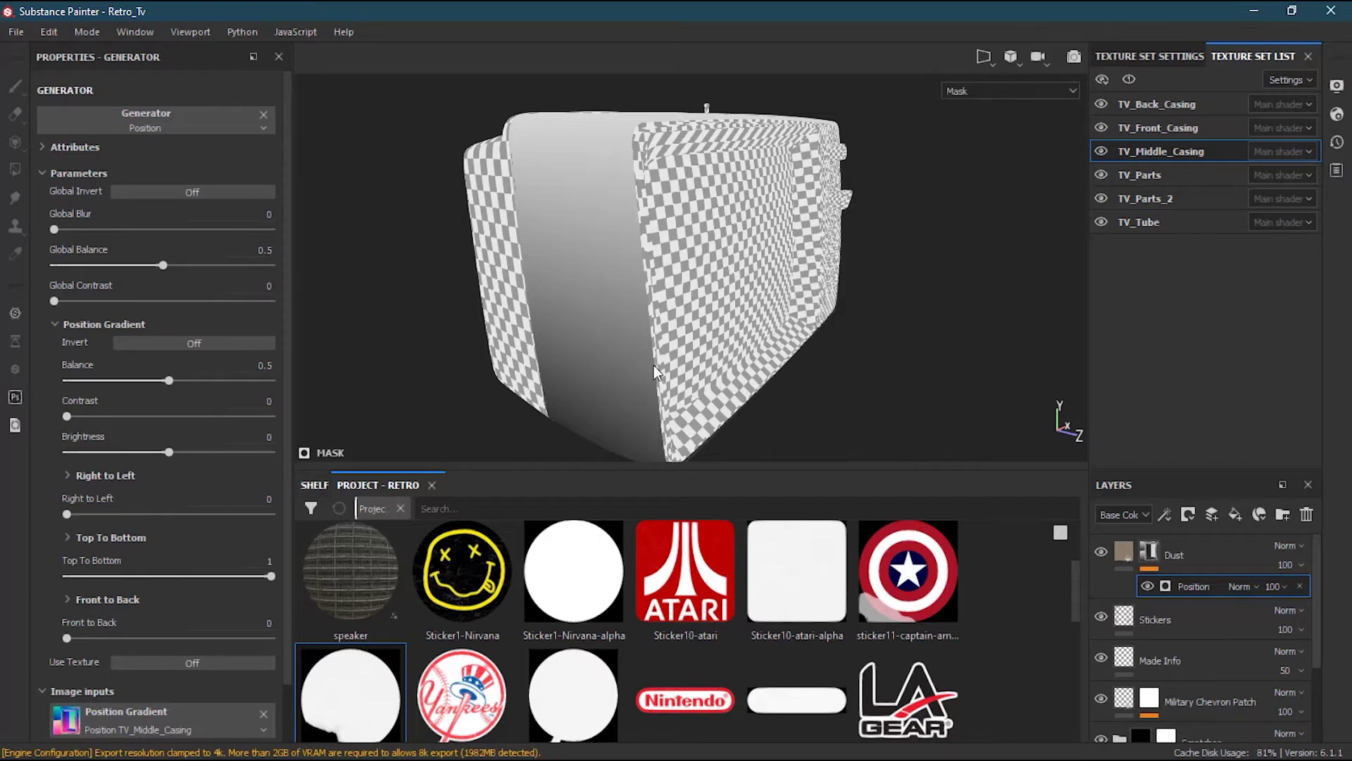
scroll(655, 366, down, 3)
alt+drag(655, 368, 579, 402)
drag(86, 512, 18, 508)
alt+drag(576, 295, 666, 310)
drag(106, 576, 271, 576)
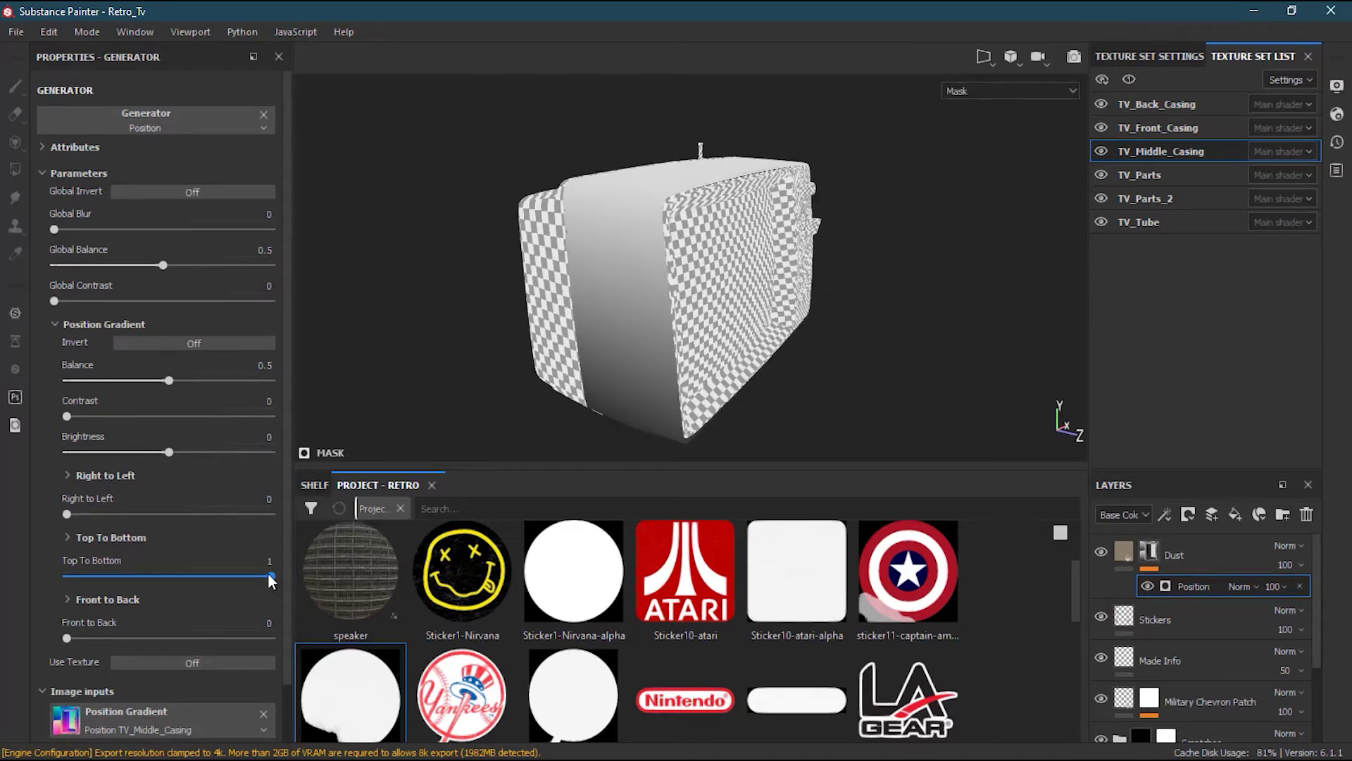
- Set the Position Gradient's Top To Bottom to 0.74, Contrast to 0.81 and Balance to 0.48
drag(268, 572, 218, 576)
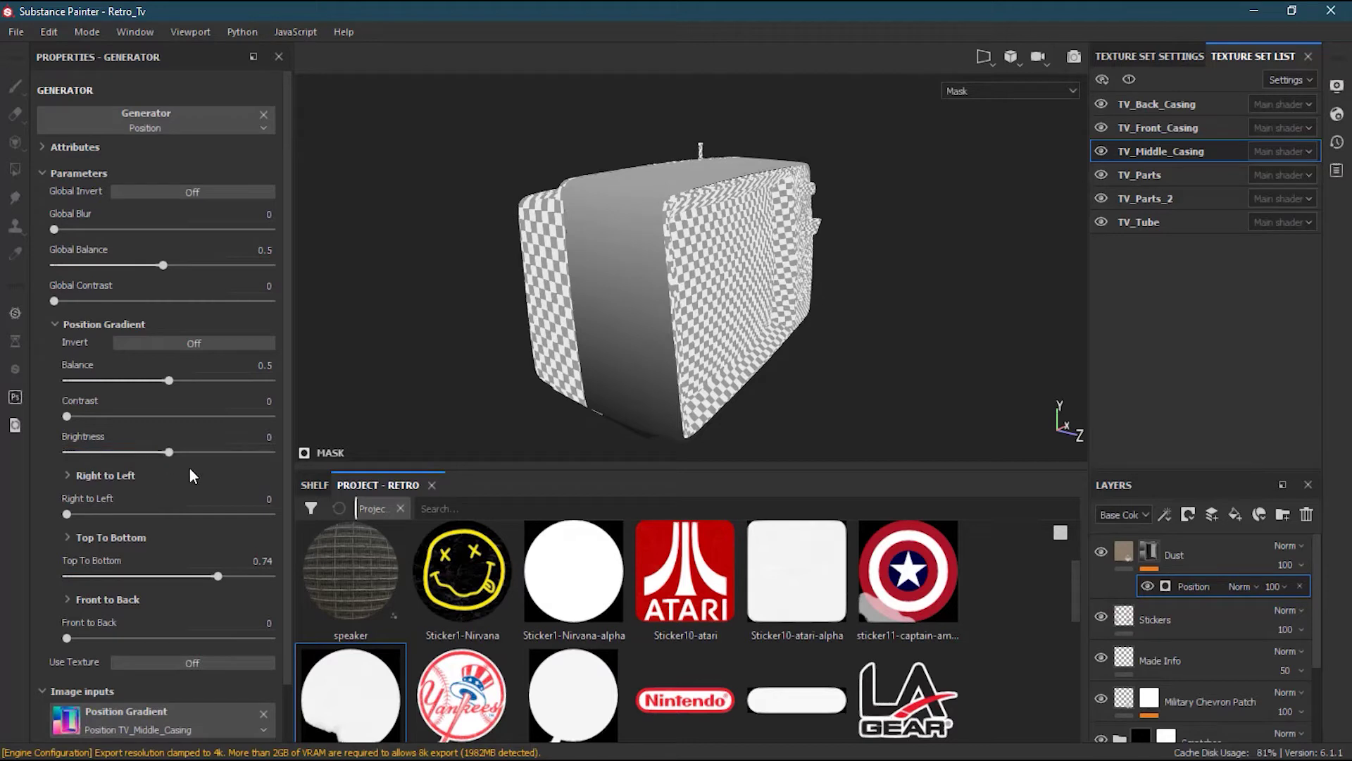
mouse_move(171, 450)
mouse_down()
mouse_move(225, 451)
mouse_move(128, 455)
mouse_move(166, 456)
mouse_up()
click(166, 456)
drag(68, 417, 230, 412)
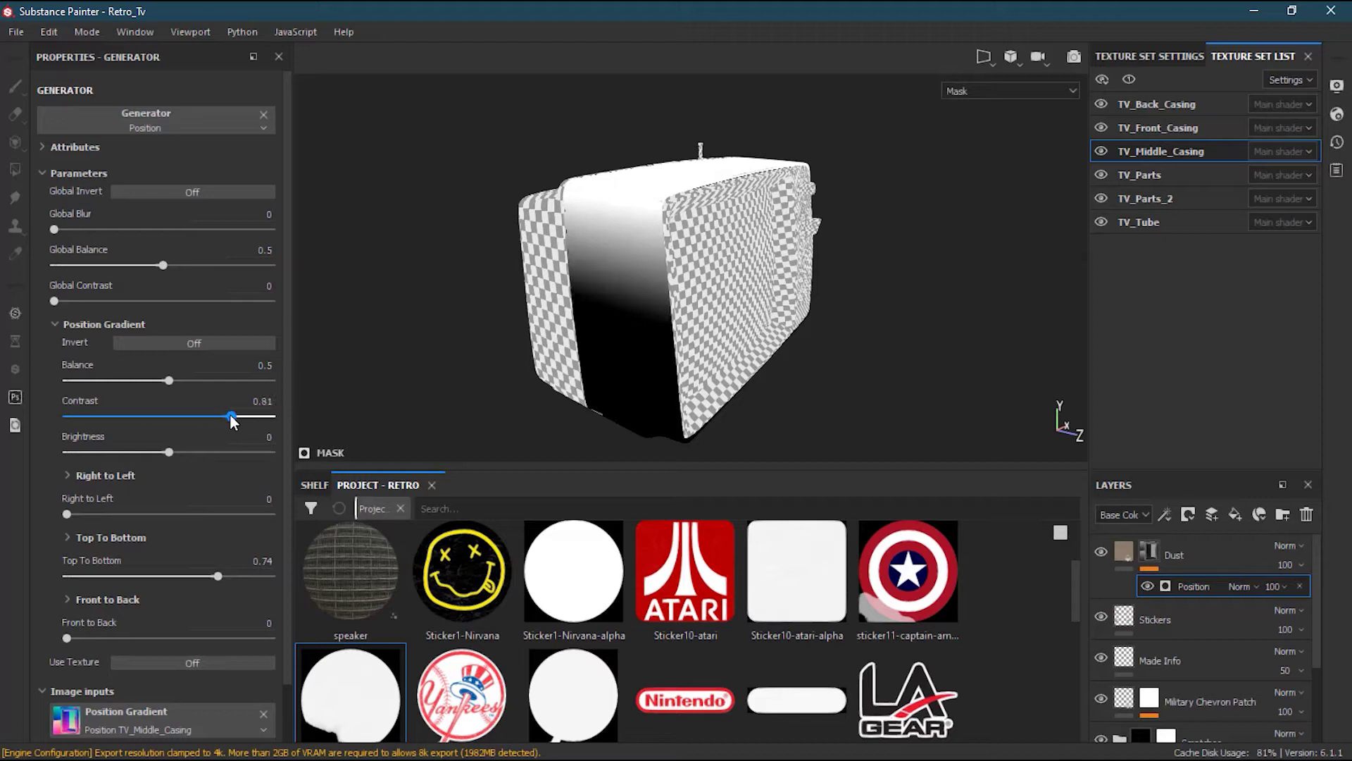
drag(169, 381, 163, 380)
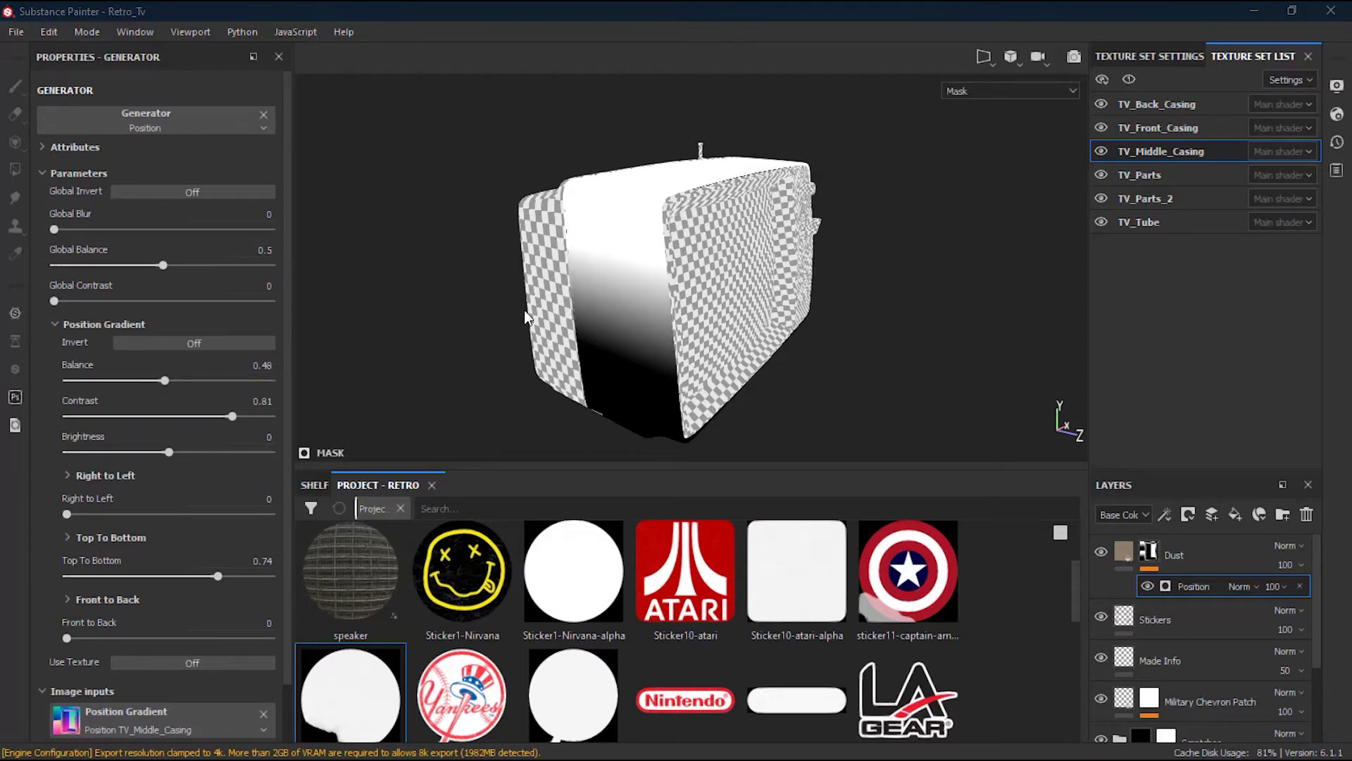
- Refine the Position Gradient to Top To Bottom 0.76, Contrast 0.63 and Balance 0.5
alt+right_drag(553, 294, 643, 289)
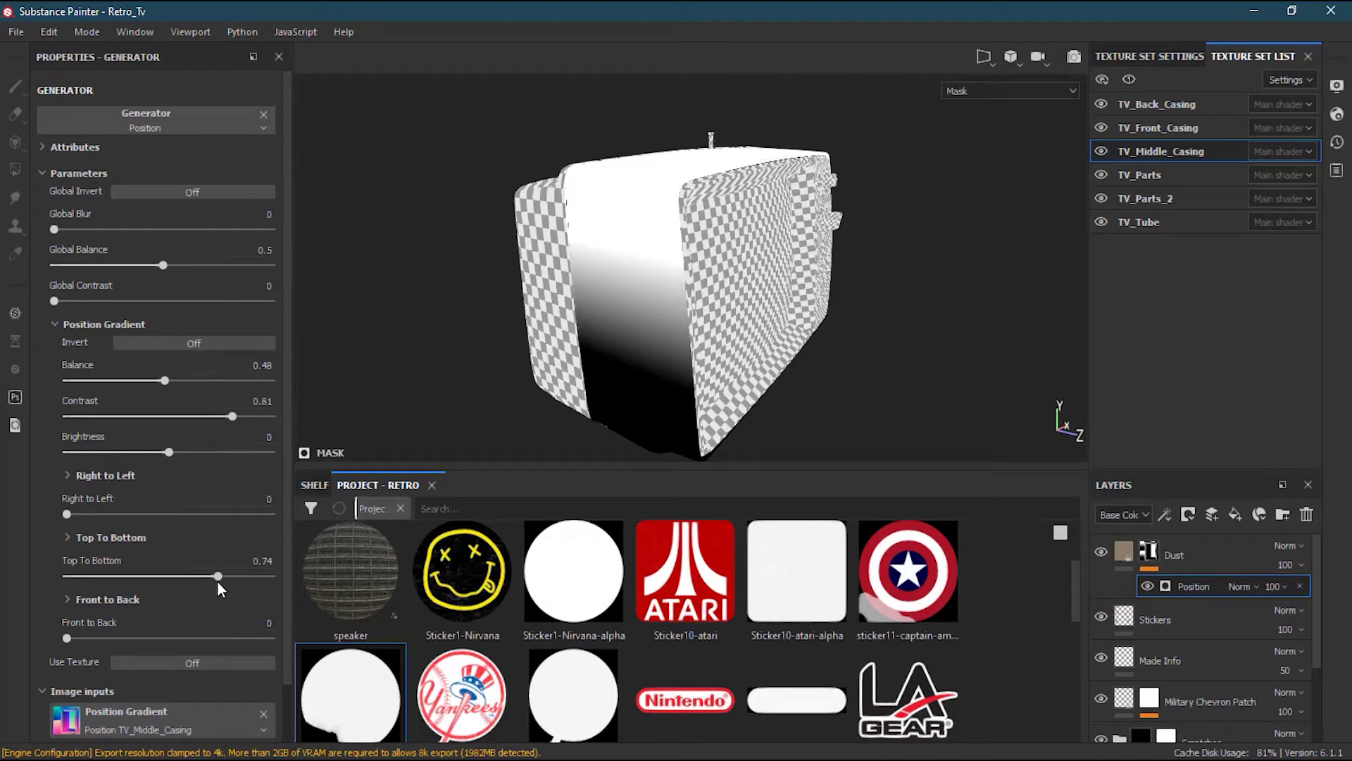
mouse_move(217, 576)
mouse_down()
mouse_move(204, 576)
mouse_move(217, 576)
mouse_up()
drag(164, 381, 164, 384)
drag(230, 416, 169, 384)
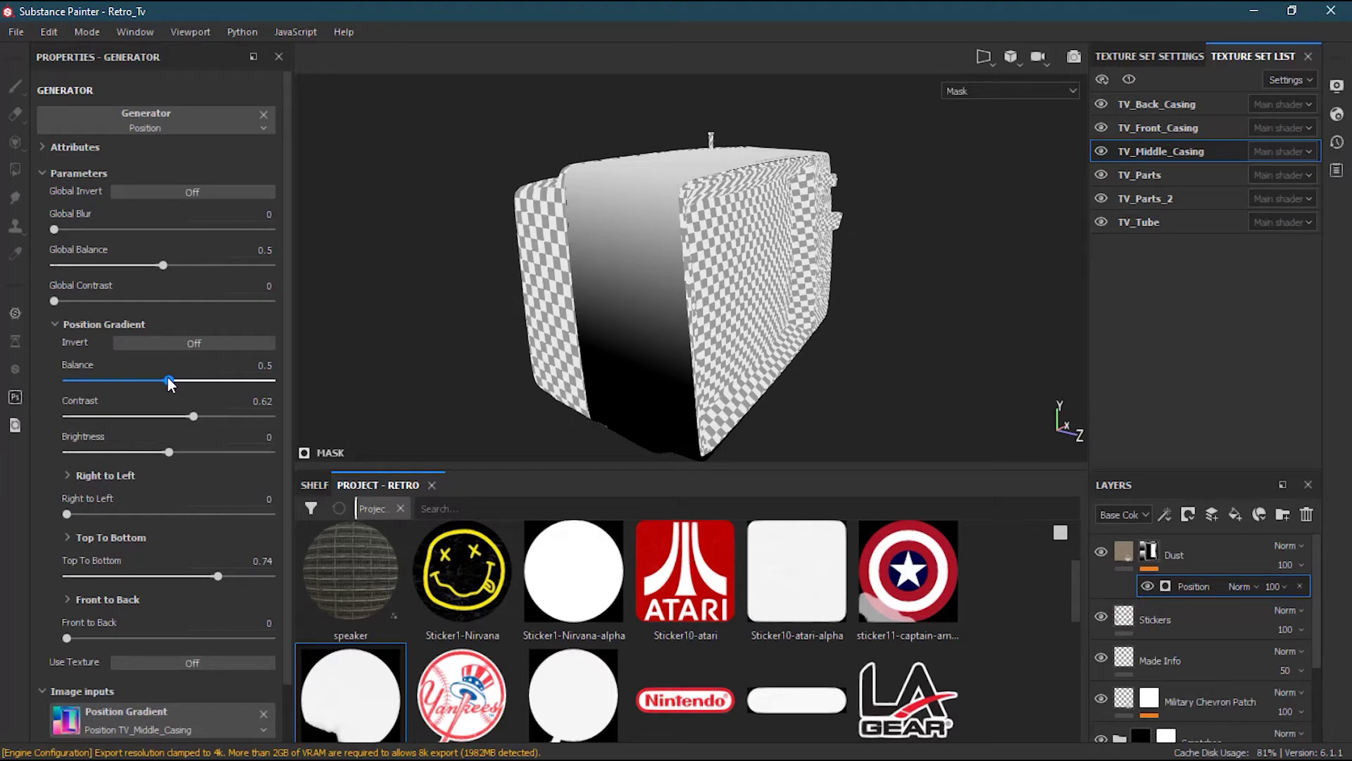
alt+drag(778, 291, 748, 284)
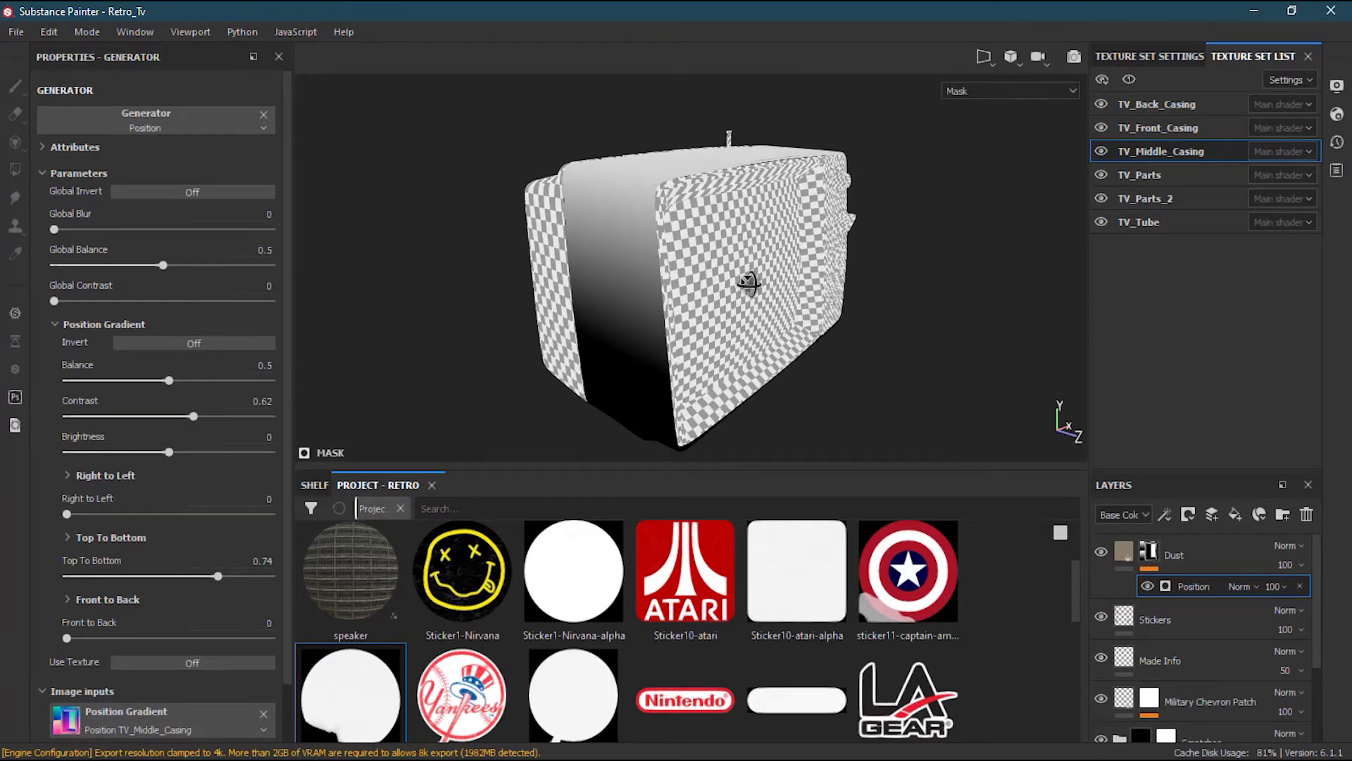
mouse_move(368, 454)
alt+mouse_down()
mouse_move(423, 450)
mouse_move(371, 453)
alt+mouse_up()
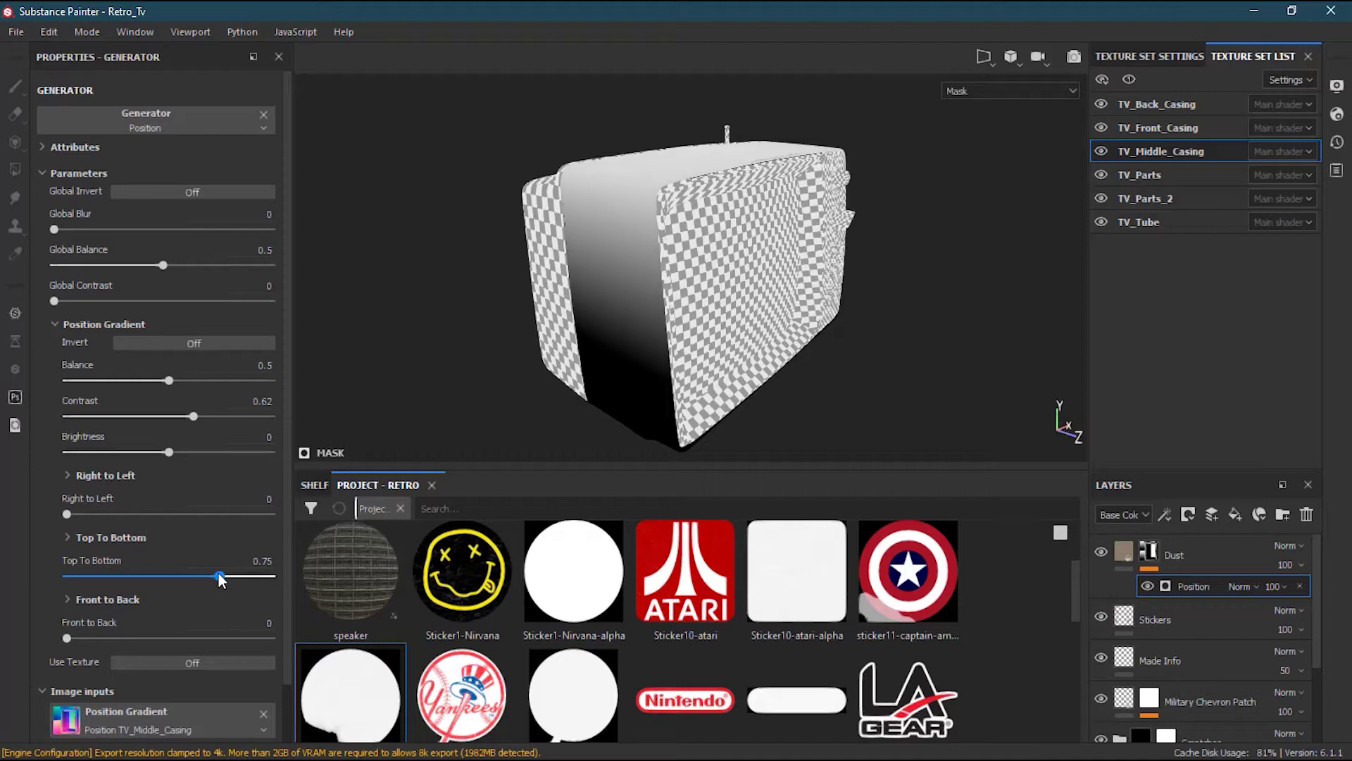
drag(224, 572, 223, 572)
drag(195, 416, 195, 419)
alt+drag(599, 336, 595, 300)
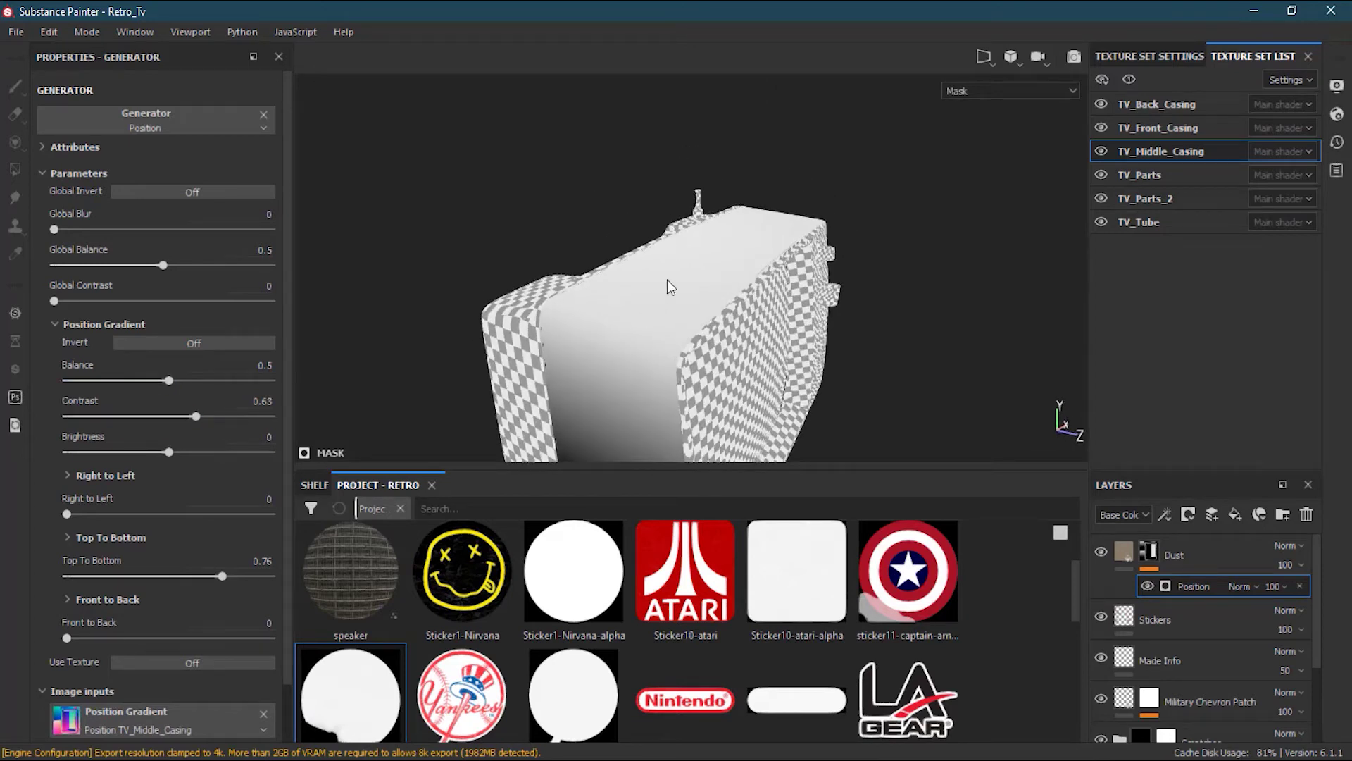
- Try Position Gradient Balance values of 0.6, 0.5, 0.4 and 0.55 on the casing's mask
drag(168, 379, 168, 382)
click(268, 365)
text(0.6)
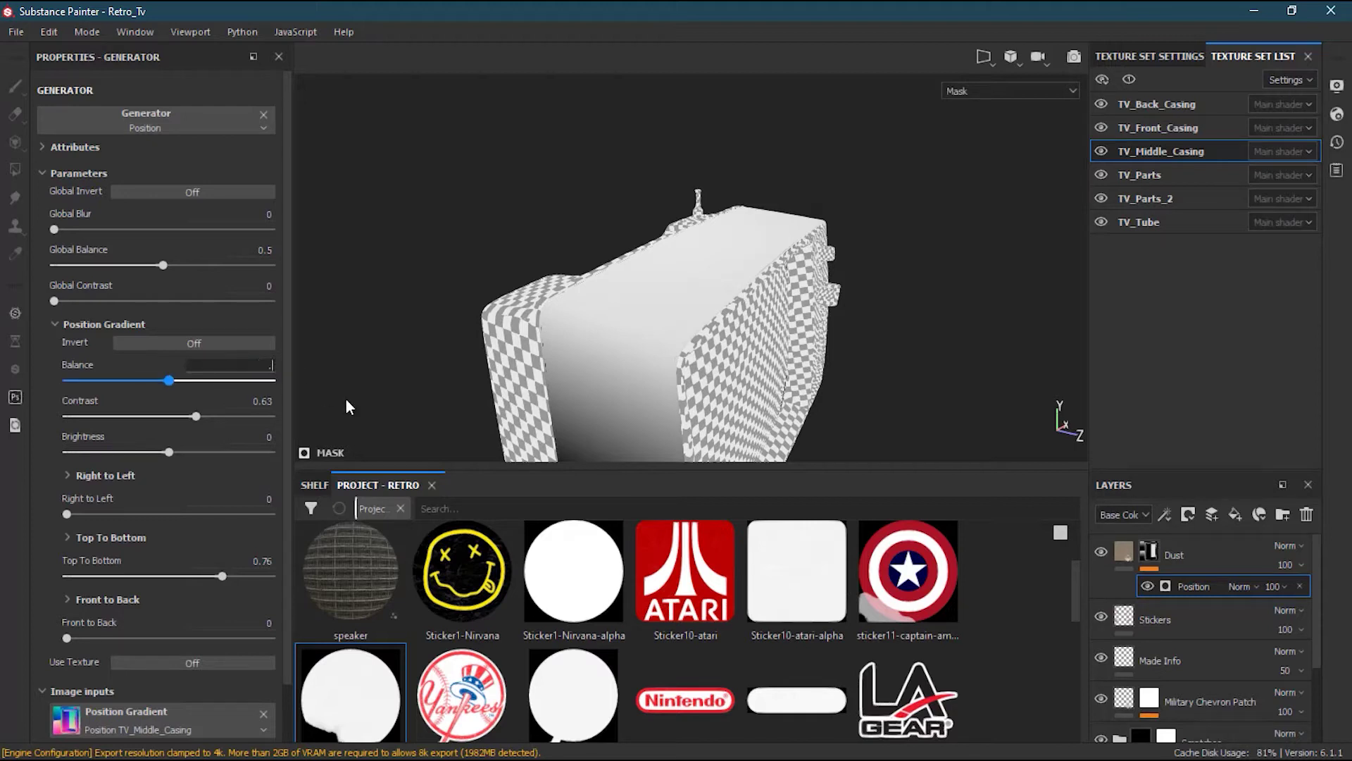
key(Return)
click(263, 364)
text(.5)
key(Return)
click(263, 364)
text(.4)
key(Return)
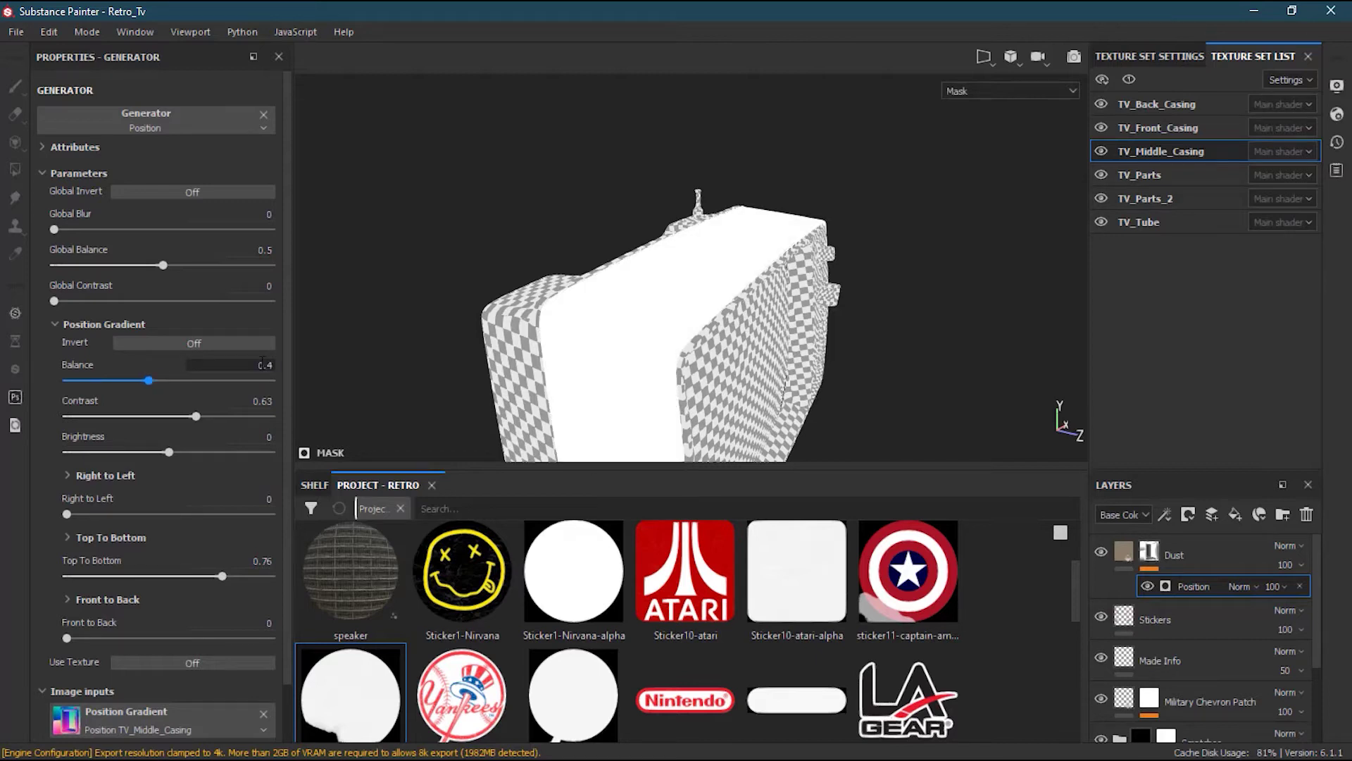
click(263, 364)
text(.55)
key(Return)
- Set the Position Gradient's Balance to 0.505
click(262, 360)
key(BackSpace)
key(Return)
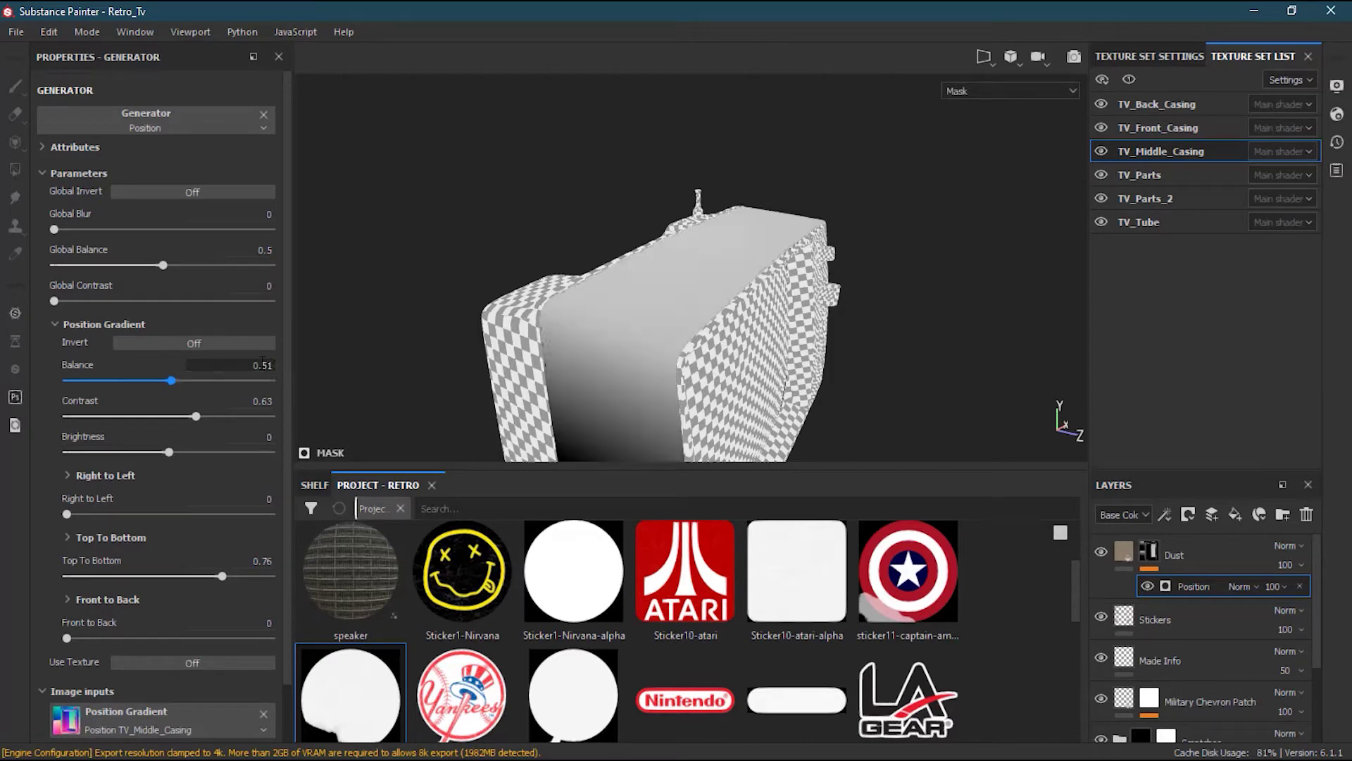
key(BackSpace)
key(BackSpace)
key(BackSpace)
key(BackSpace)
text(.)
key(Return)
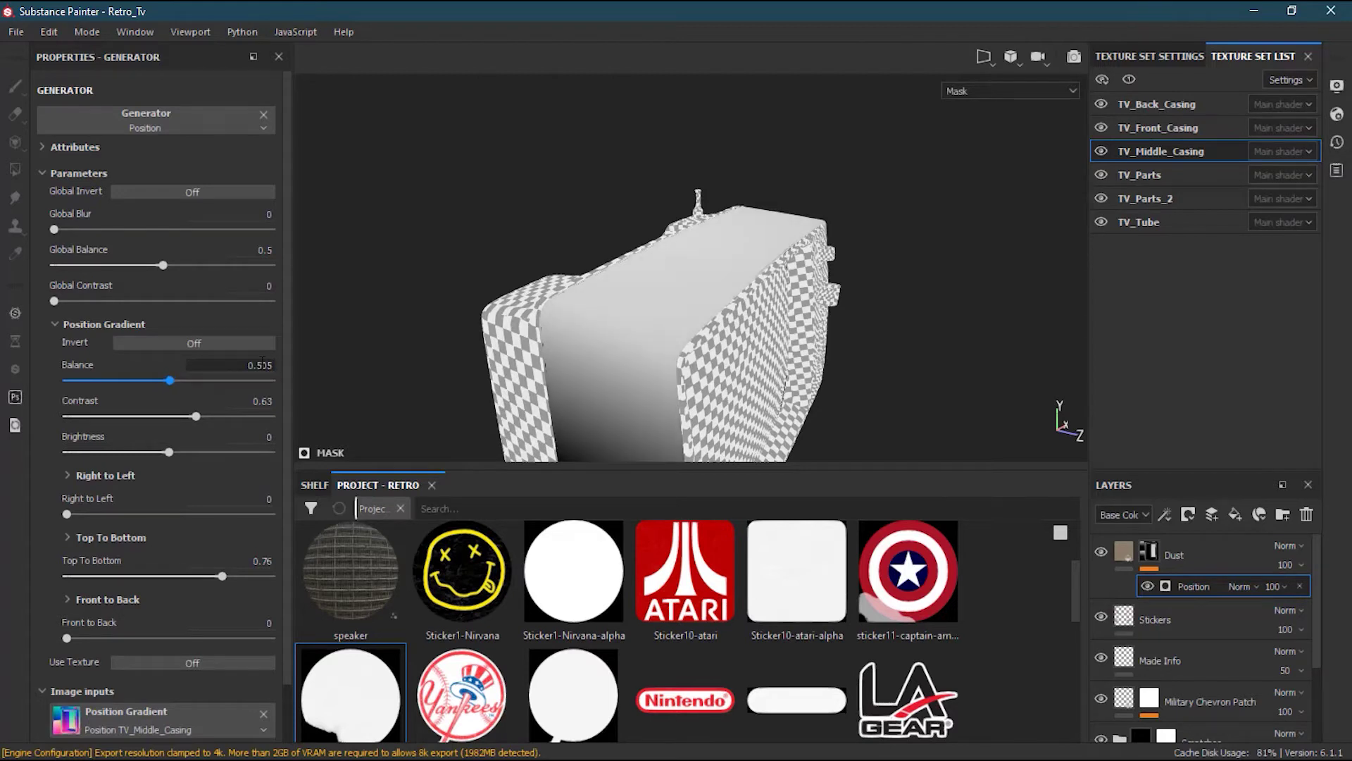
- Try a Top To Bottom amount of 0.94 for the dust gradient and undo it
alt+drag(882, 288, 646, 306)
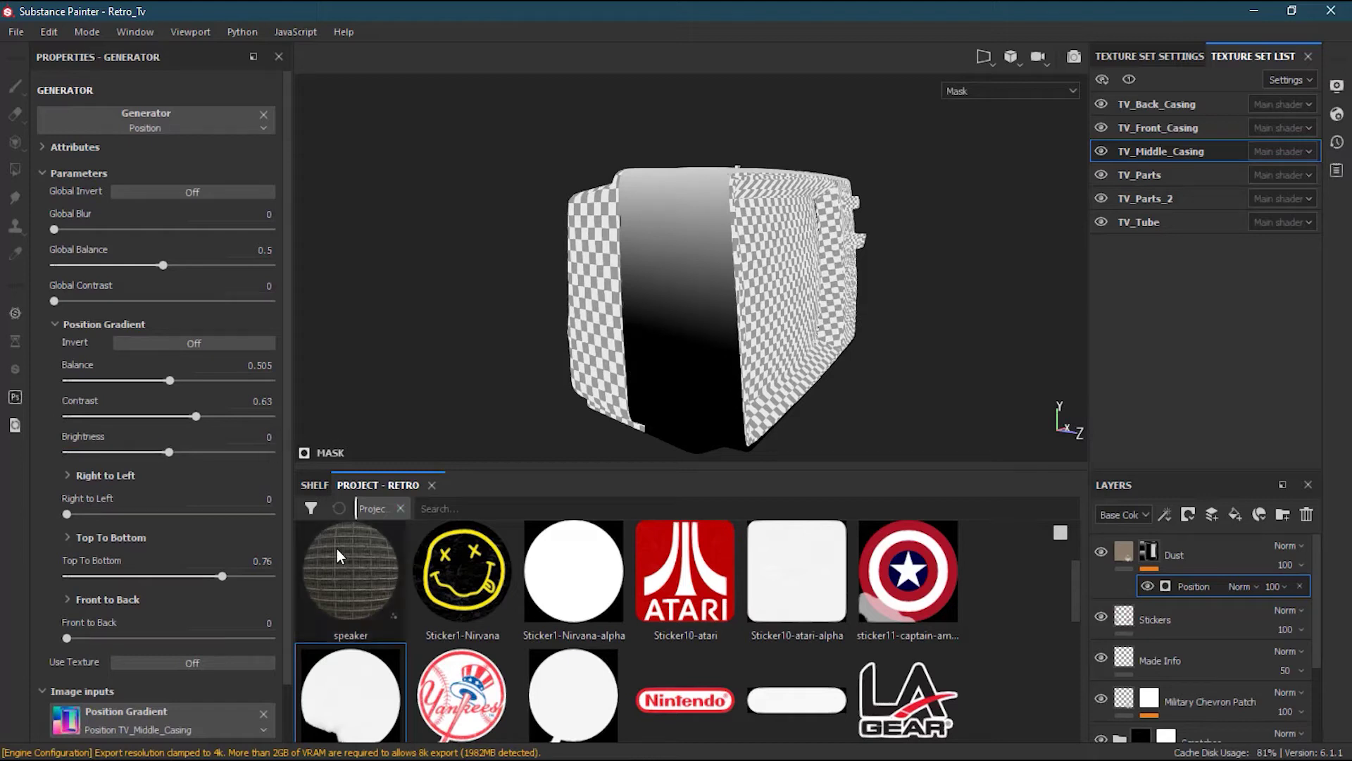
drag(221, 576, 257, 572)
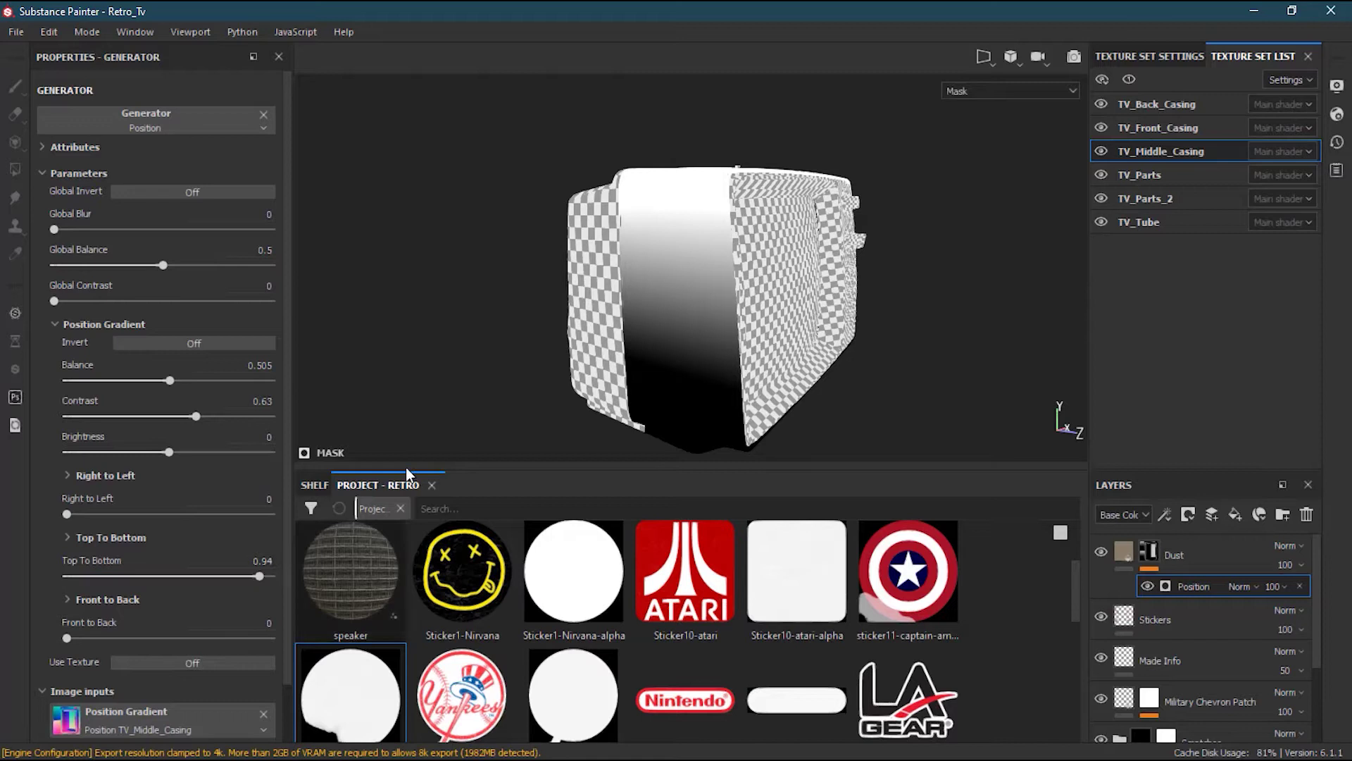
key(ctrl+z)
- Set the Position Gradient's Contrast to 0.44 and save the project
drag(196, 415, 162, 423)
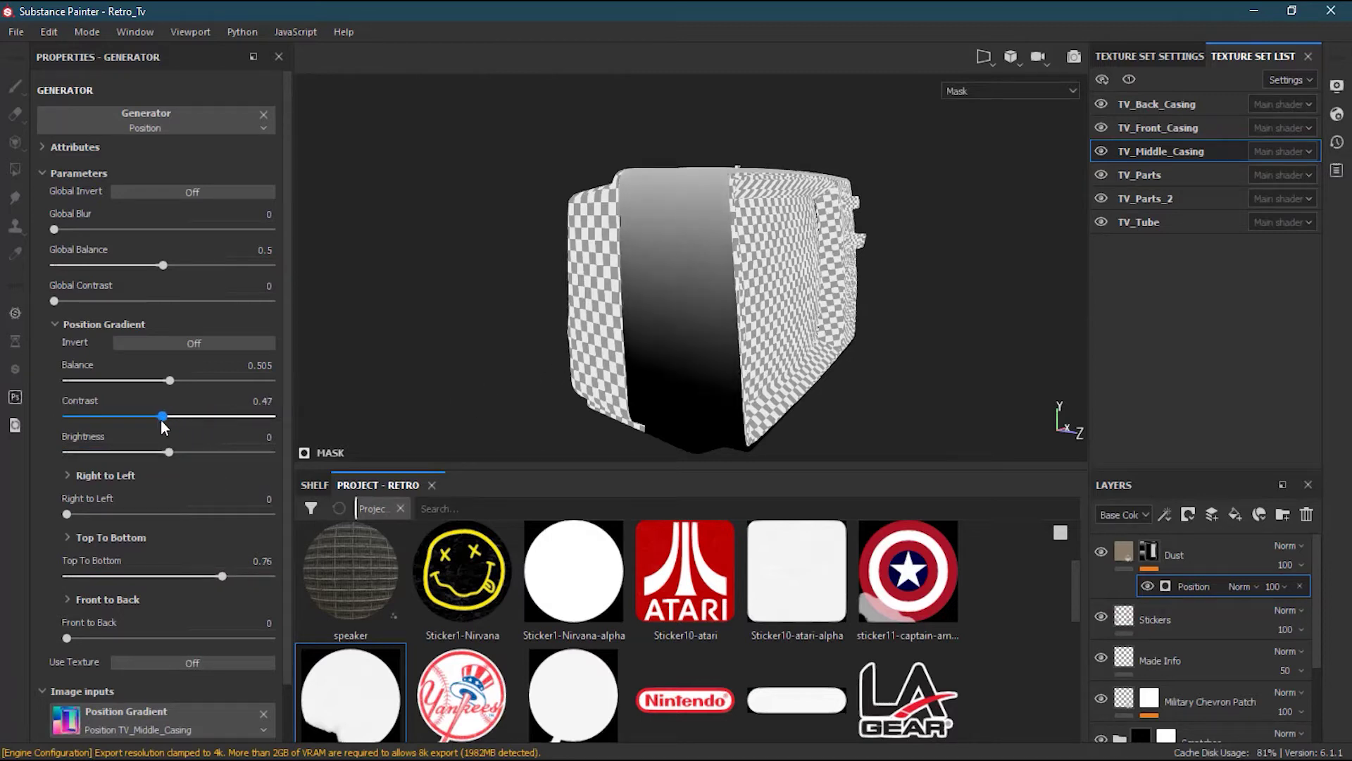
drag(153, 421, 156, 420)
alt+drag(634, 299, 672, 261)
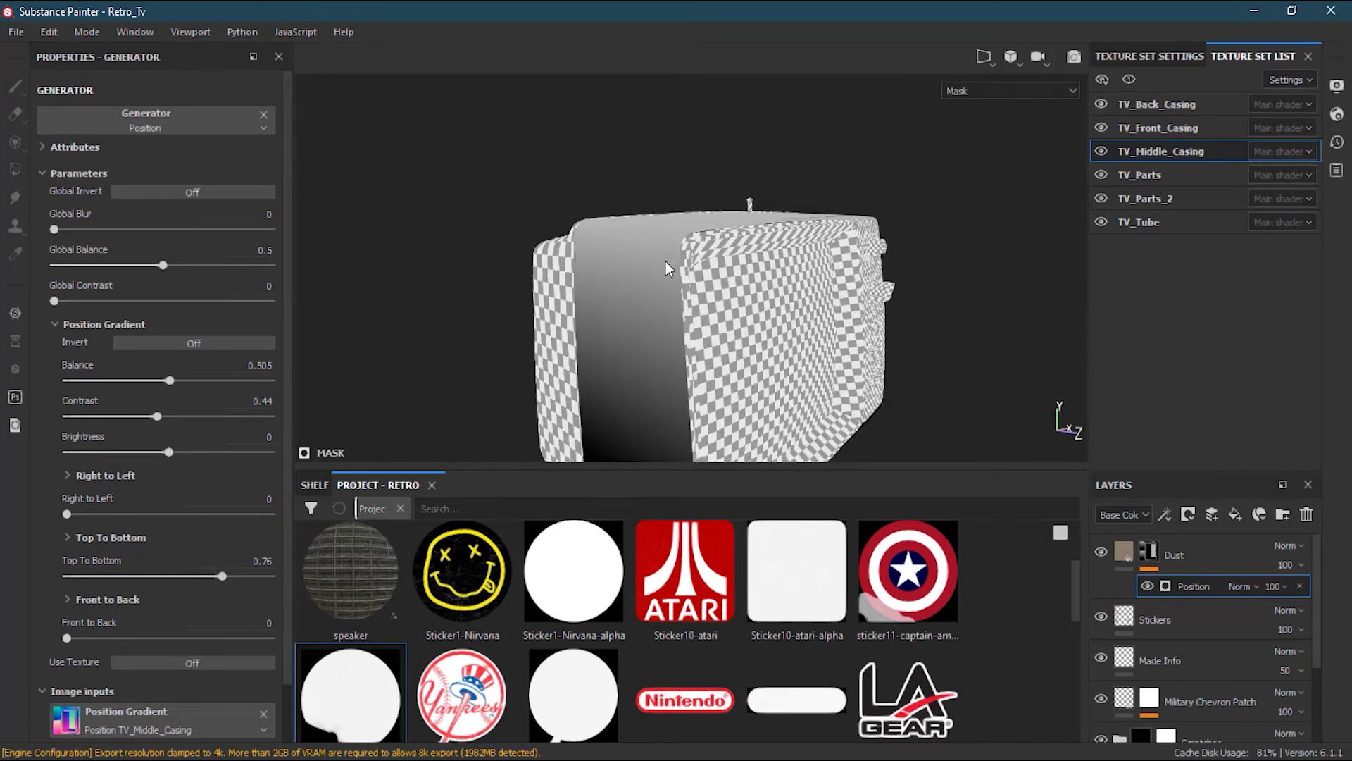
key(ctrl+s)
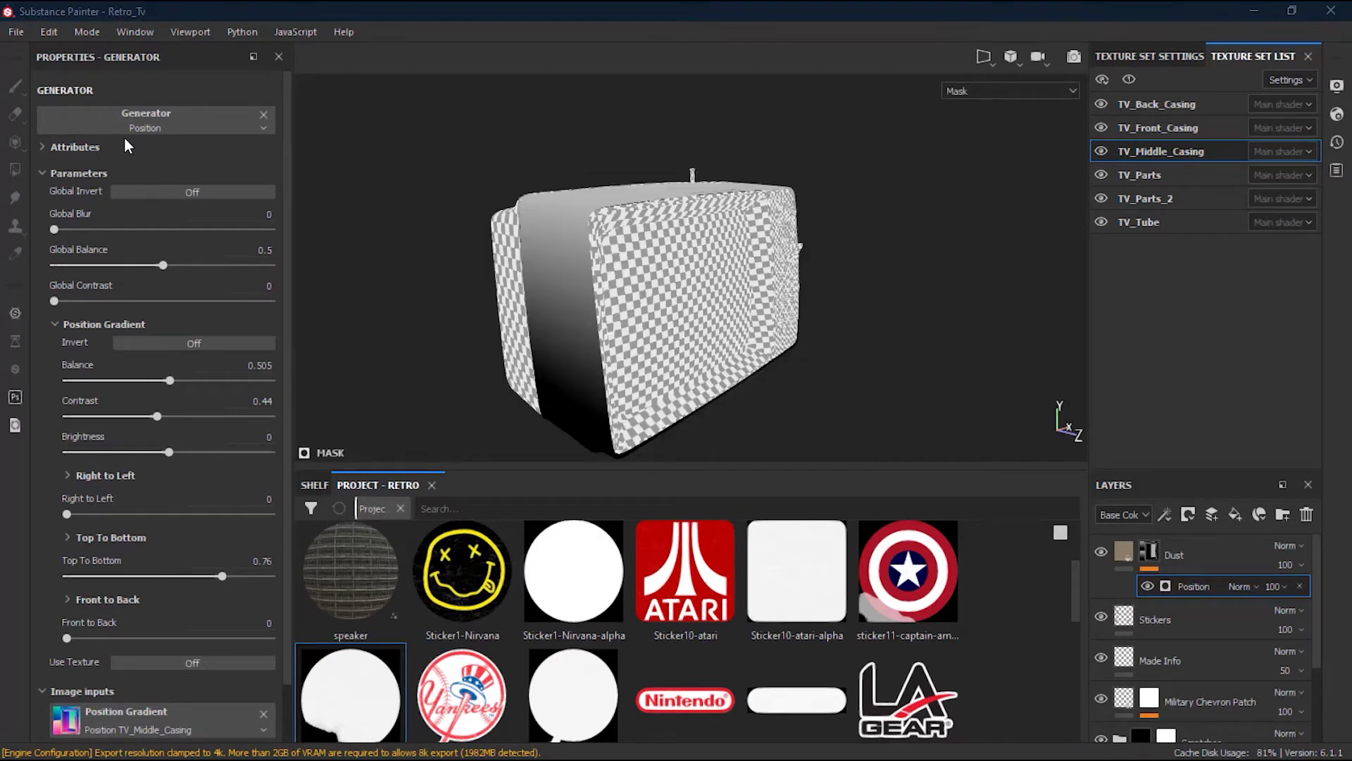
- Add a fill effect above the Position generator in the Dust layer's mask
mouse_move(661, 322)
alt+mouse_down()
mouse_move(700, 314)
mouse_move(634, 356)
mouse_move(698, 341)
mouse_move(675, 315)
alt+mouse_up()
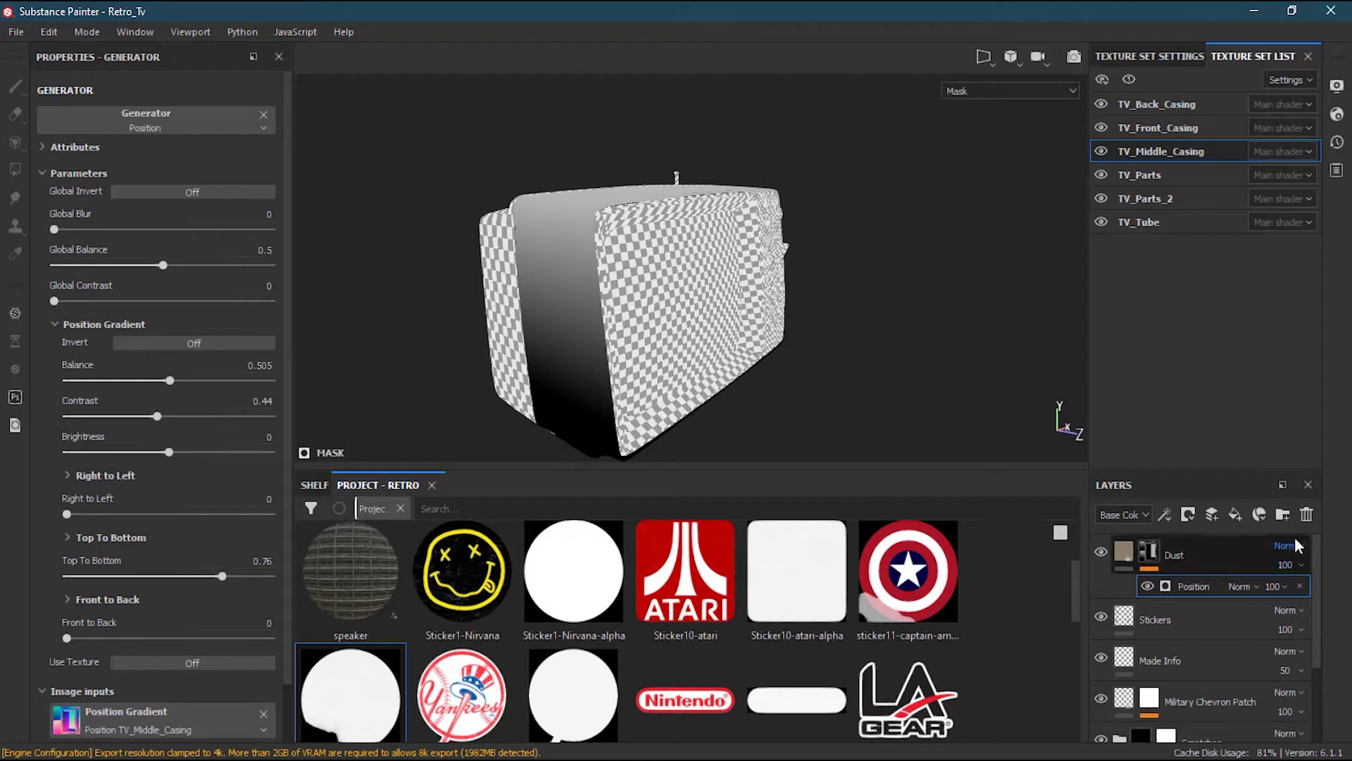
right_click(1203, 585)
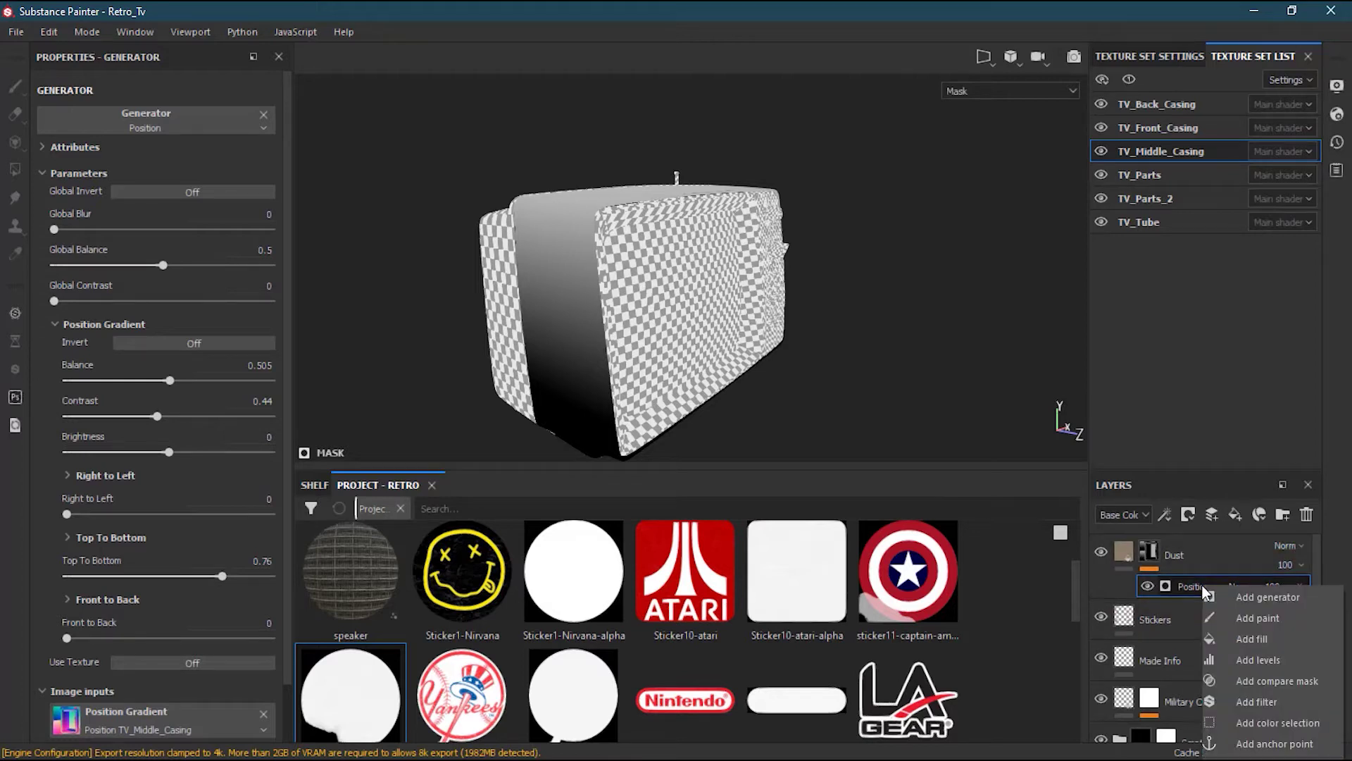
click(1299, 643)
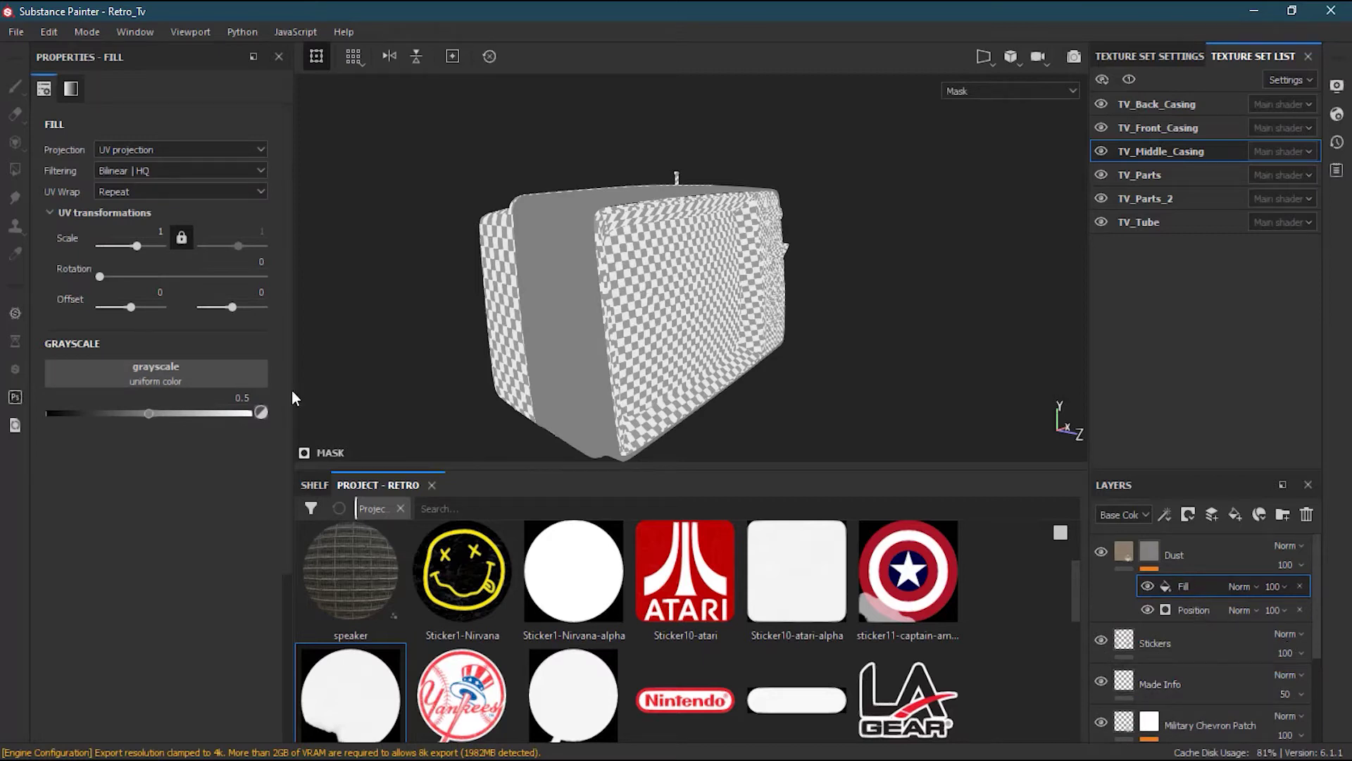
- Search the resources for "grunge rough" and assign Grunge Roughcast as the mask fill's grayscale texture
click(167, 381)
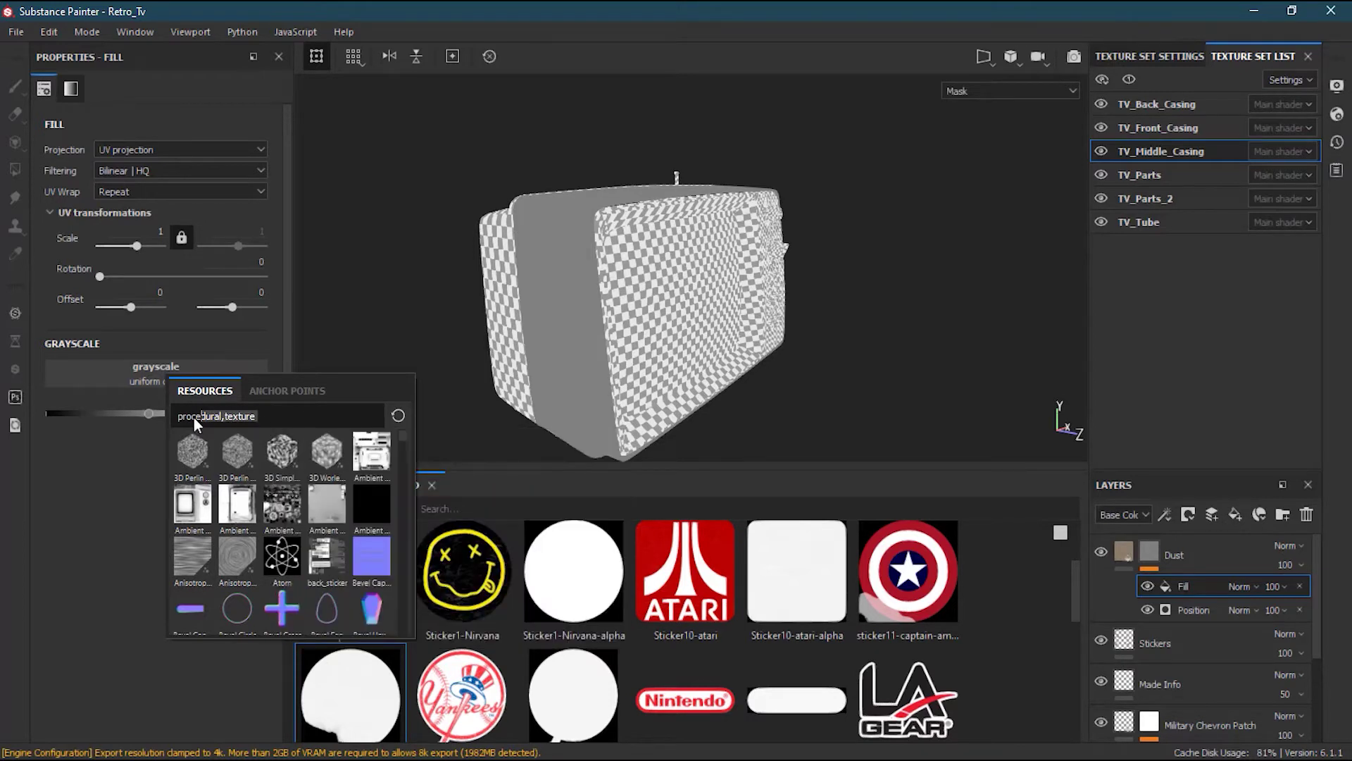
text(grungr)
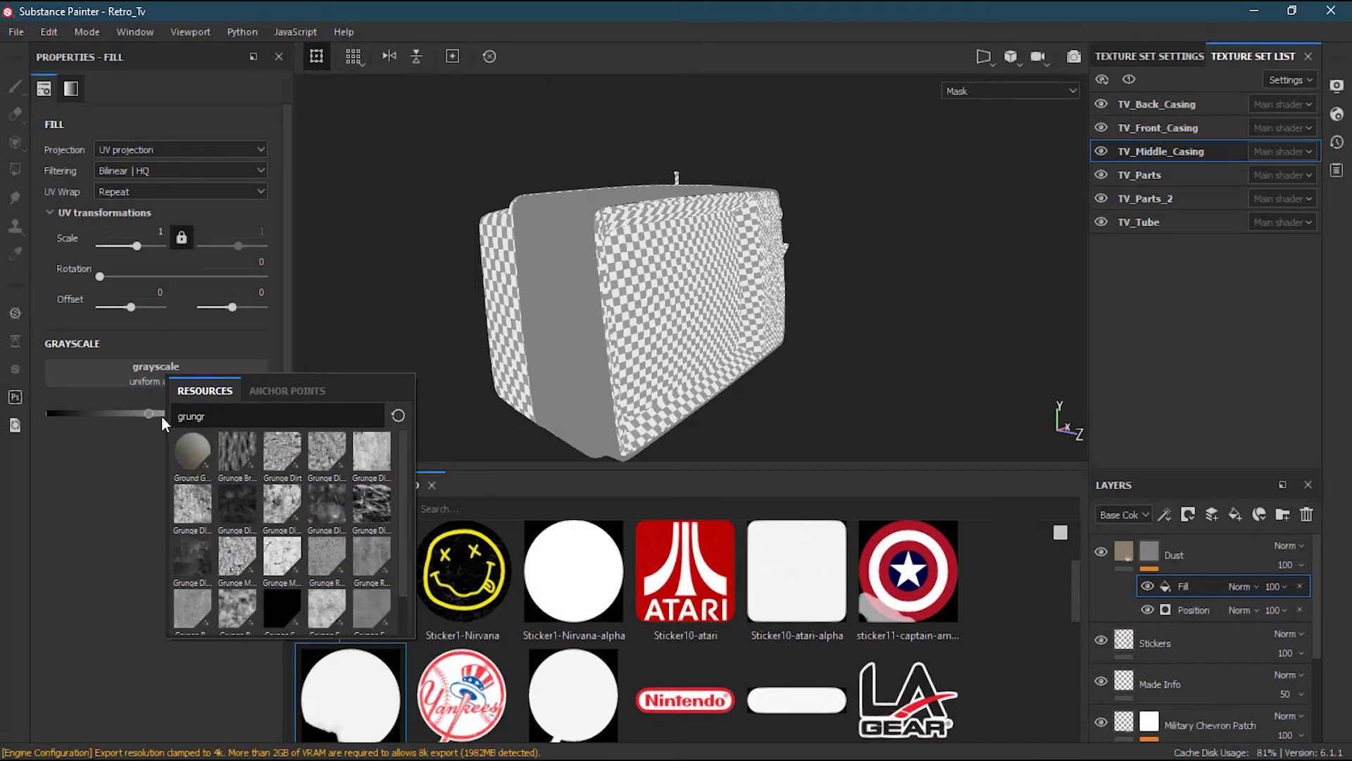
key(BackSpace)
text(e )
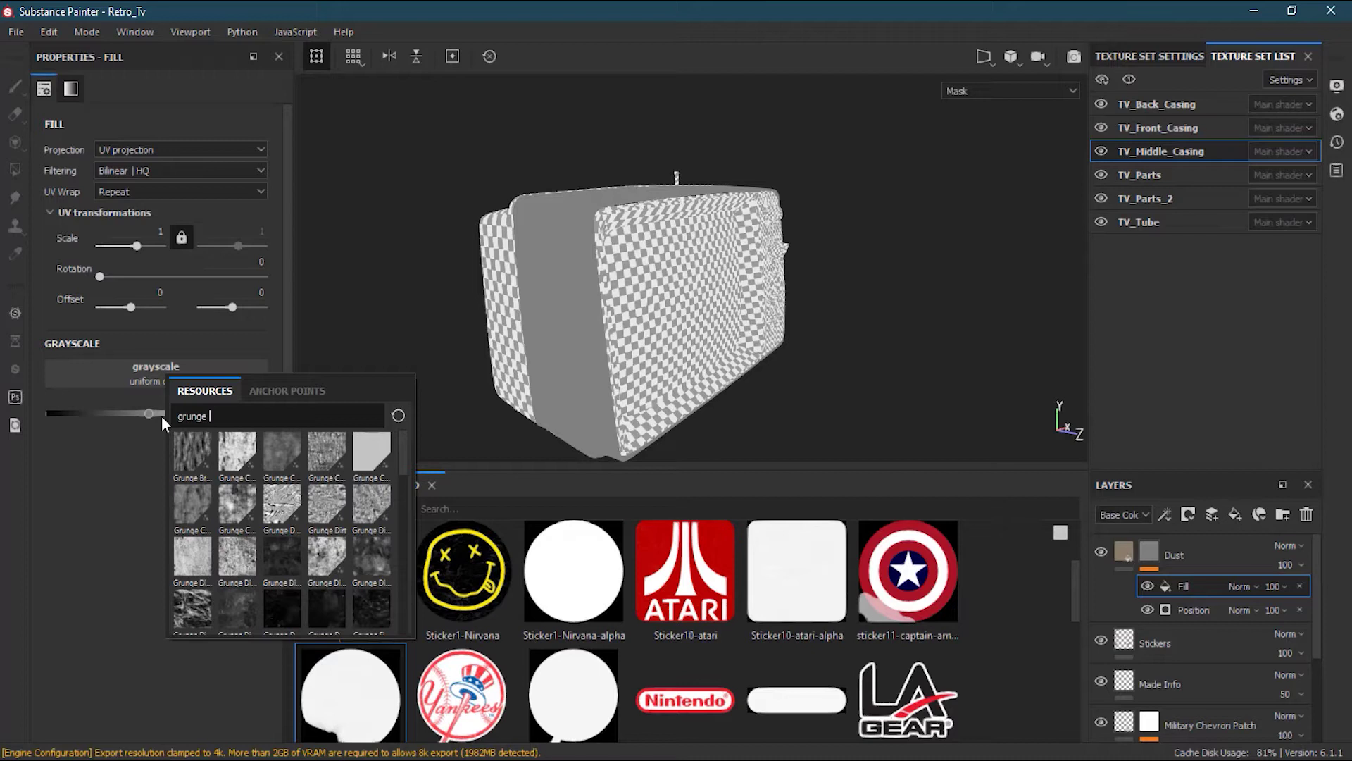
text(rough)
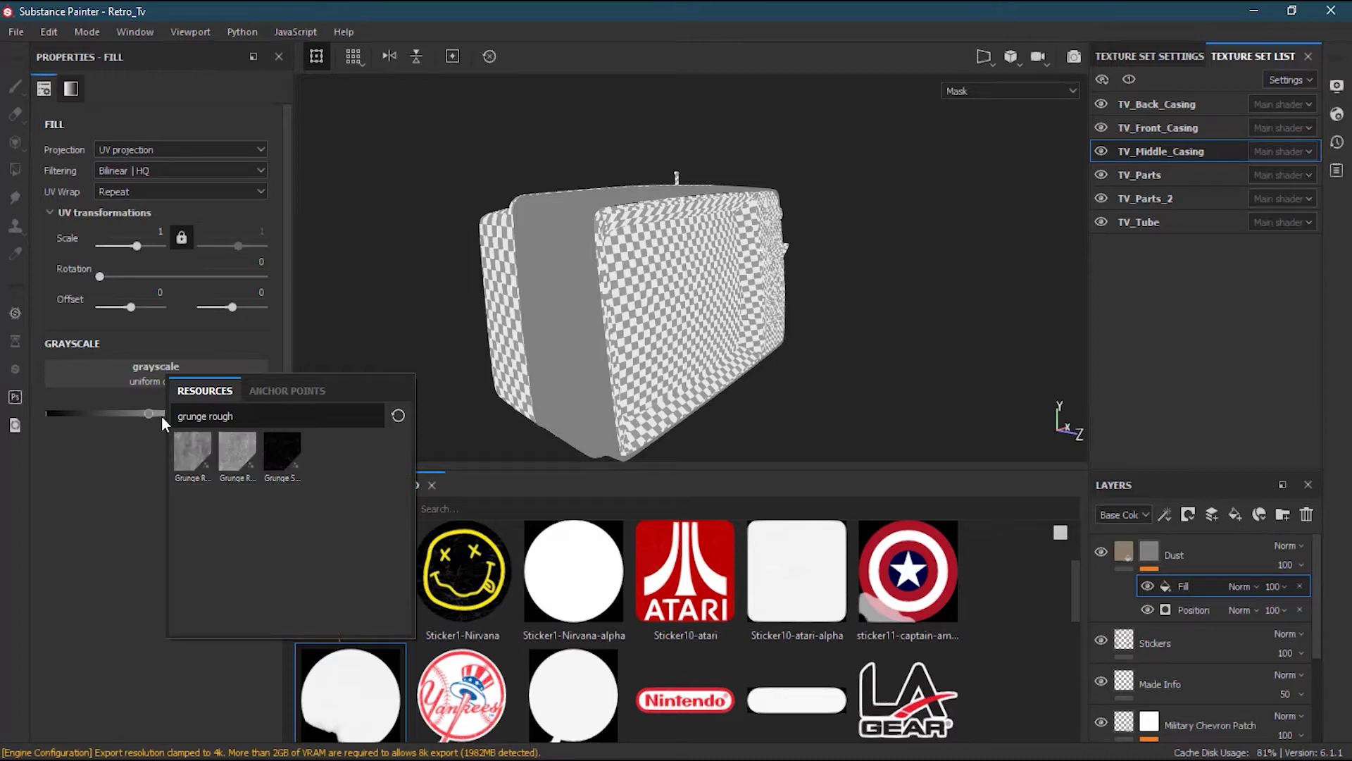
mouse_move(239, 446)
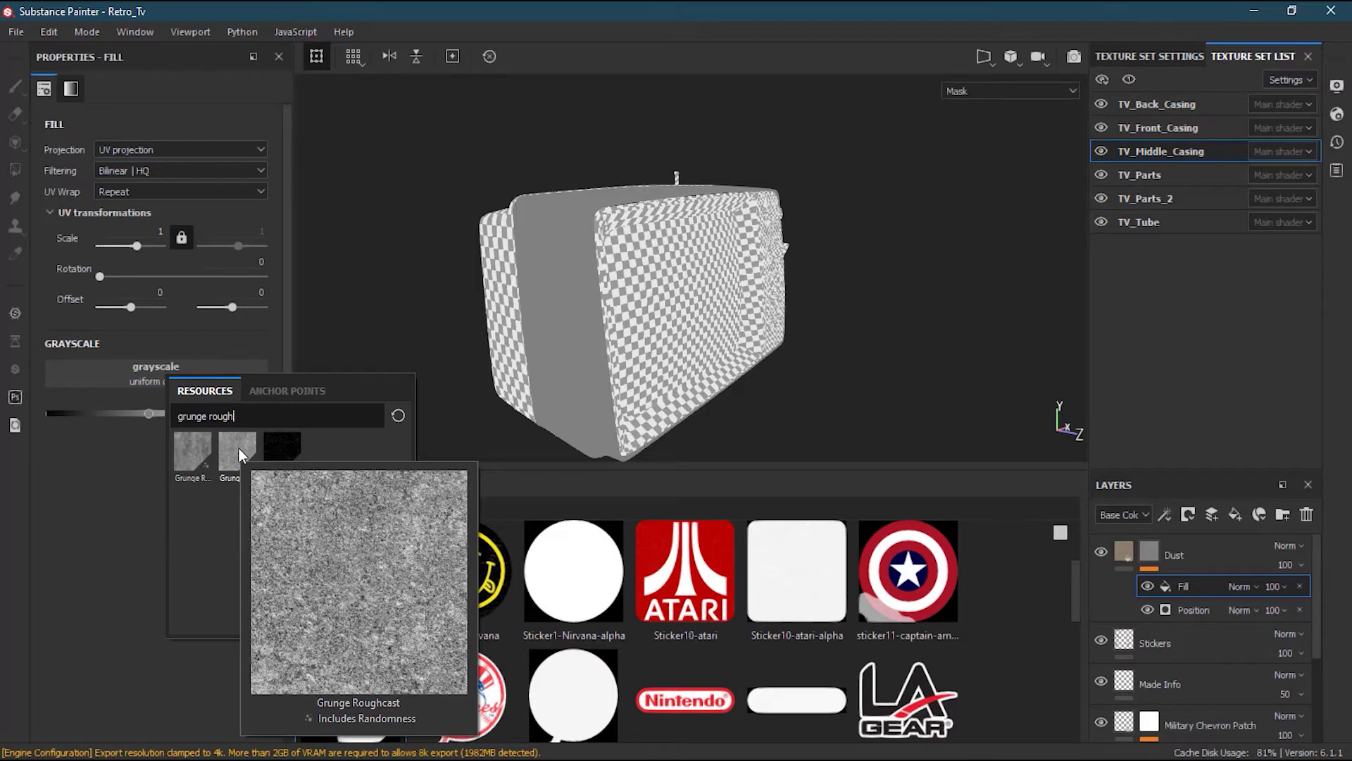
click(238, 446)
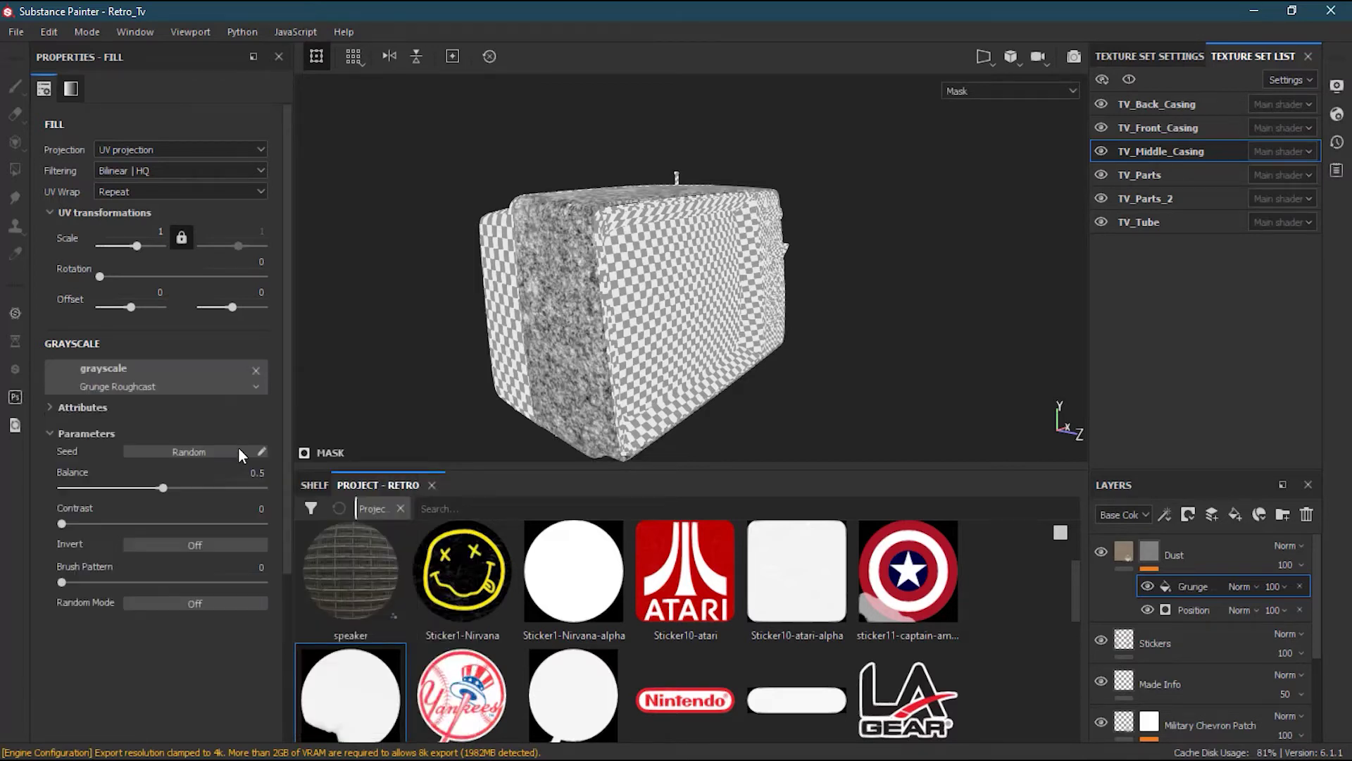
- Switch the Grunge Roughcast mask fill to Tri-planar projection
alt+drag(546, 279, 653, 289)
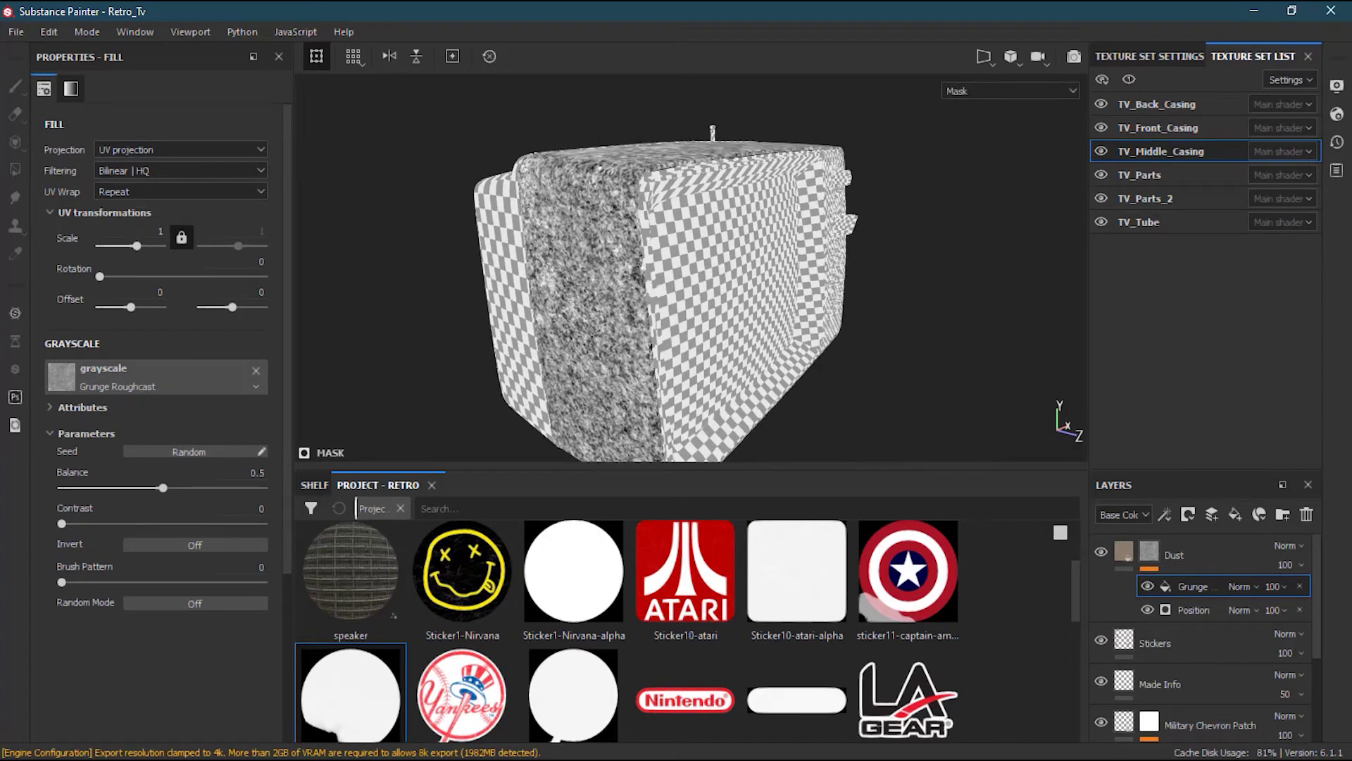
mouse_move(286, 329)
mouse_down()
mouse_move(282, 357)
mouse_move(284, 327)
mouse_up()
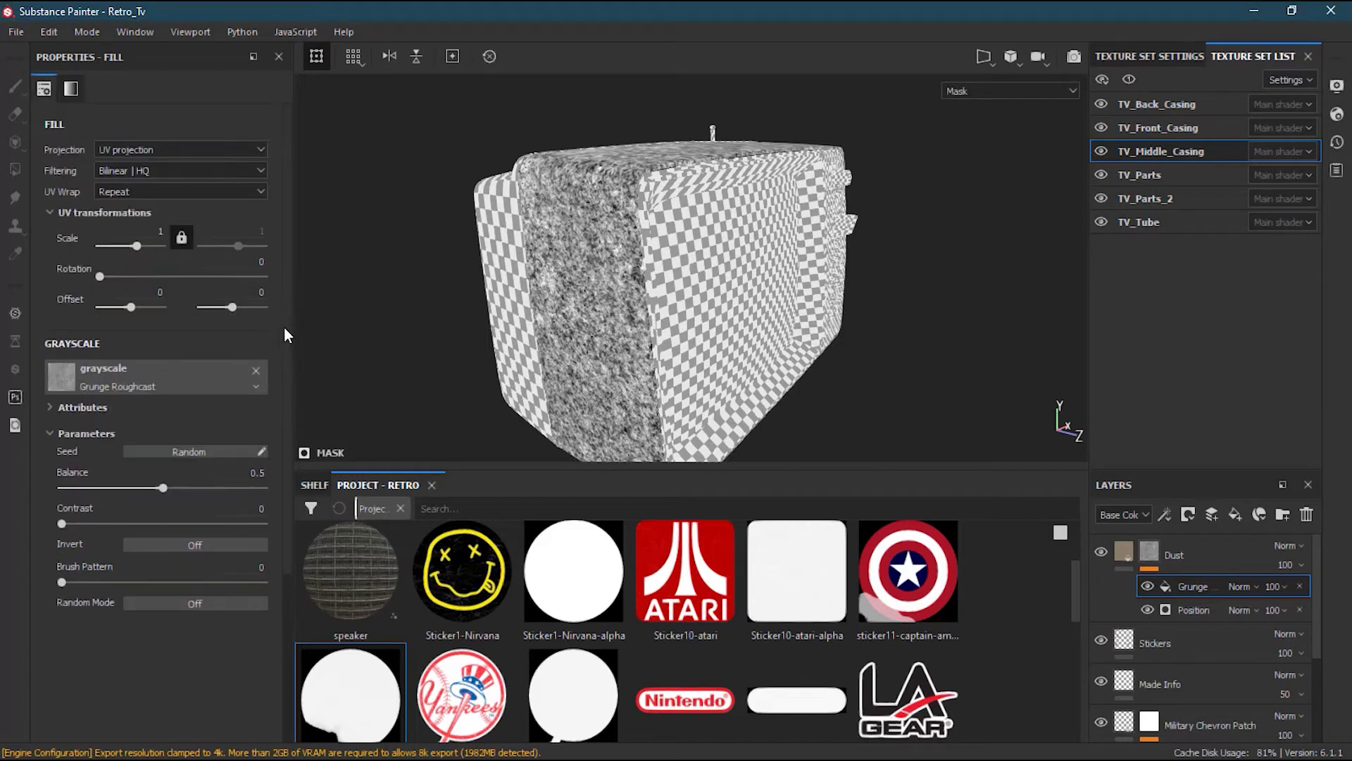
click(170, 154)
click(174, 177)
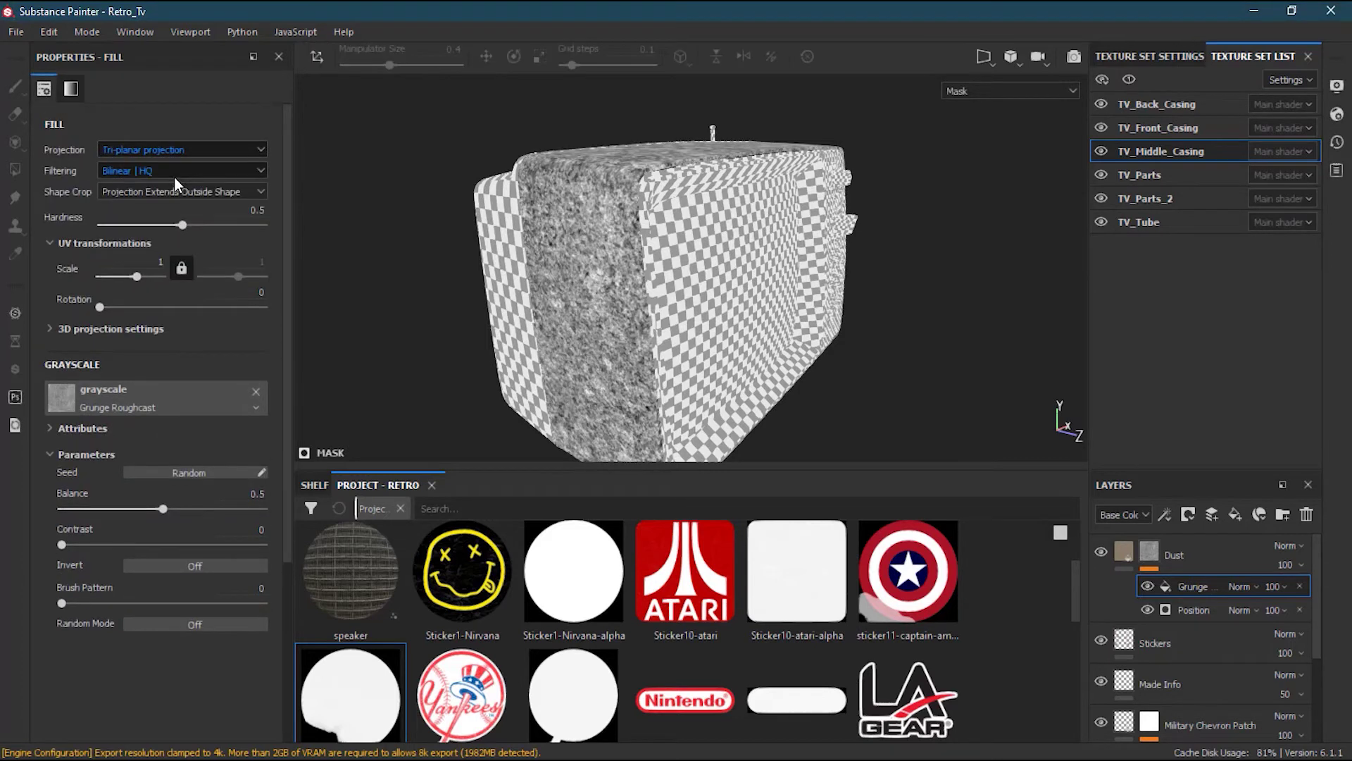
alt+drag(763, 247, 627, 261)
alt+middle_drag(627, 261, 624, 289)
alt+drag(625, 289, 625, 362)
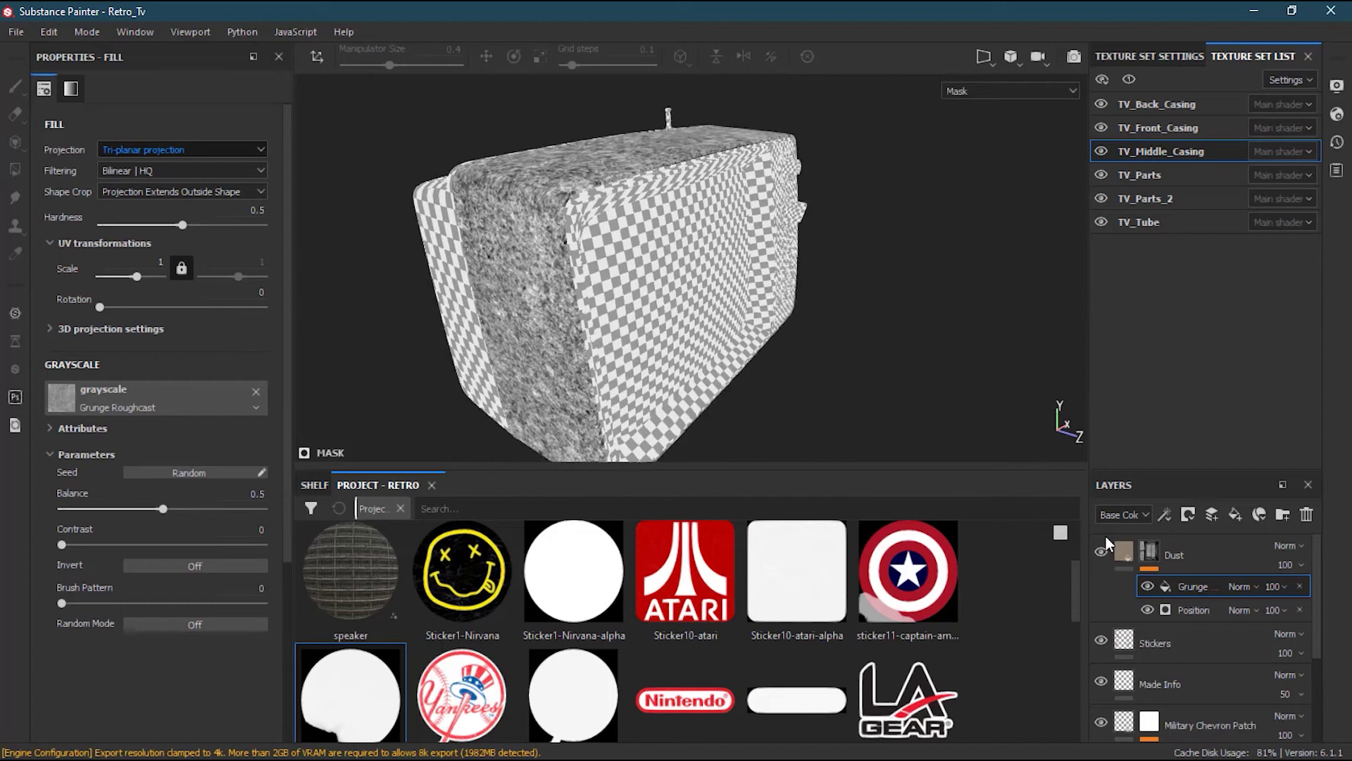
- Set the grunge mask fill's blending mode to Multiply and view the Dust layer on the full material
click(1248, 588)
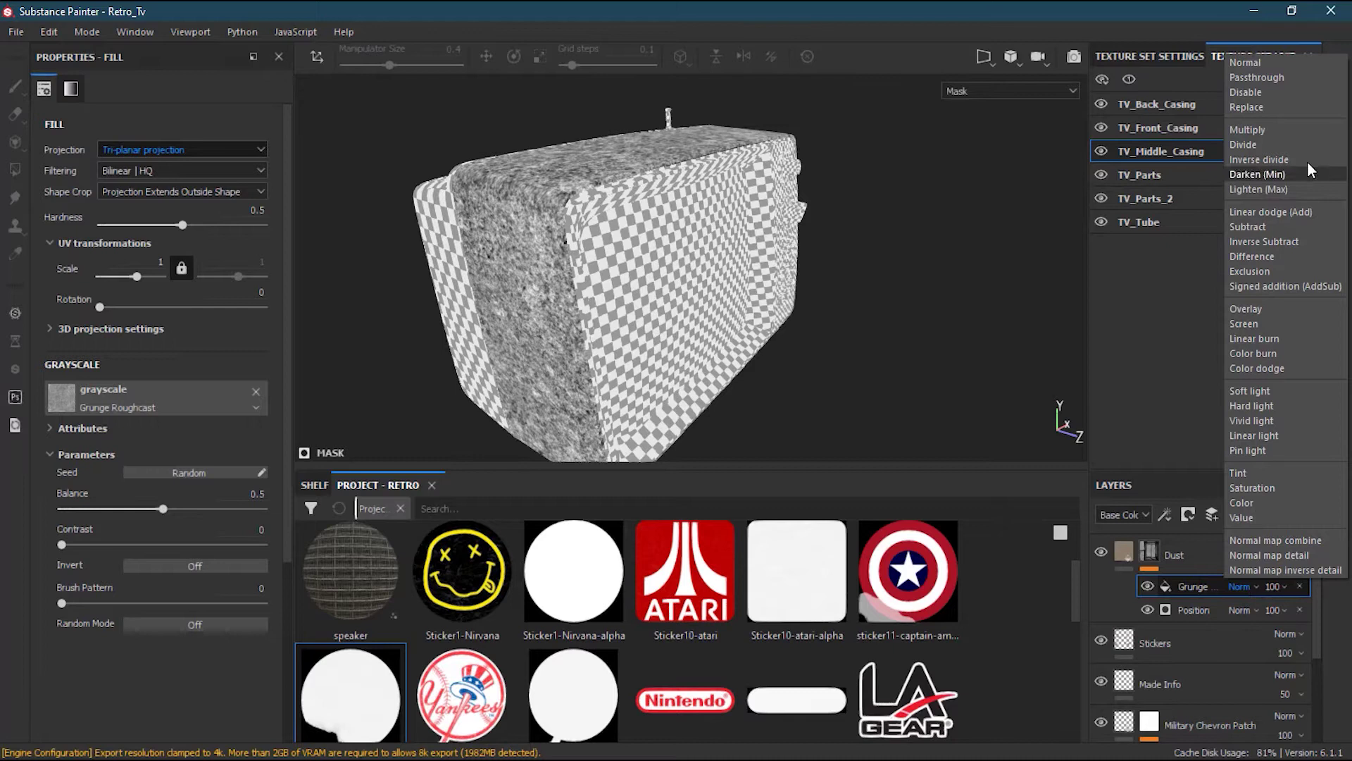
click(1290, 128)
alt+drag(706, 298, 706, 360)
alt+right_drag(706, 360, 681, 306)
alt+drag(682, 306, 656, 327)
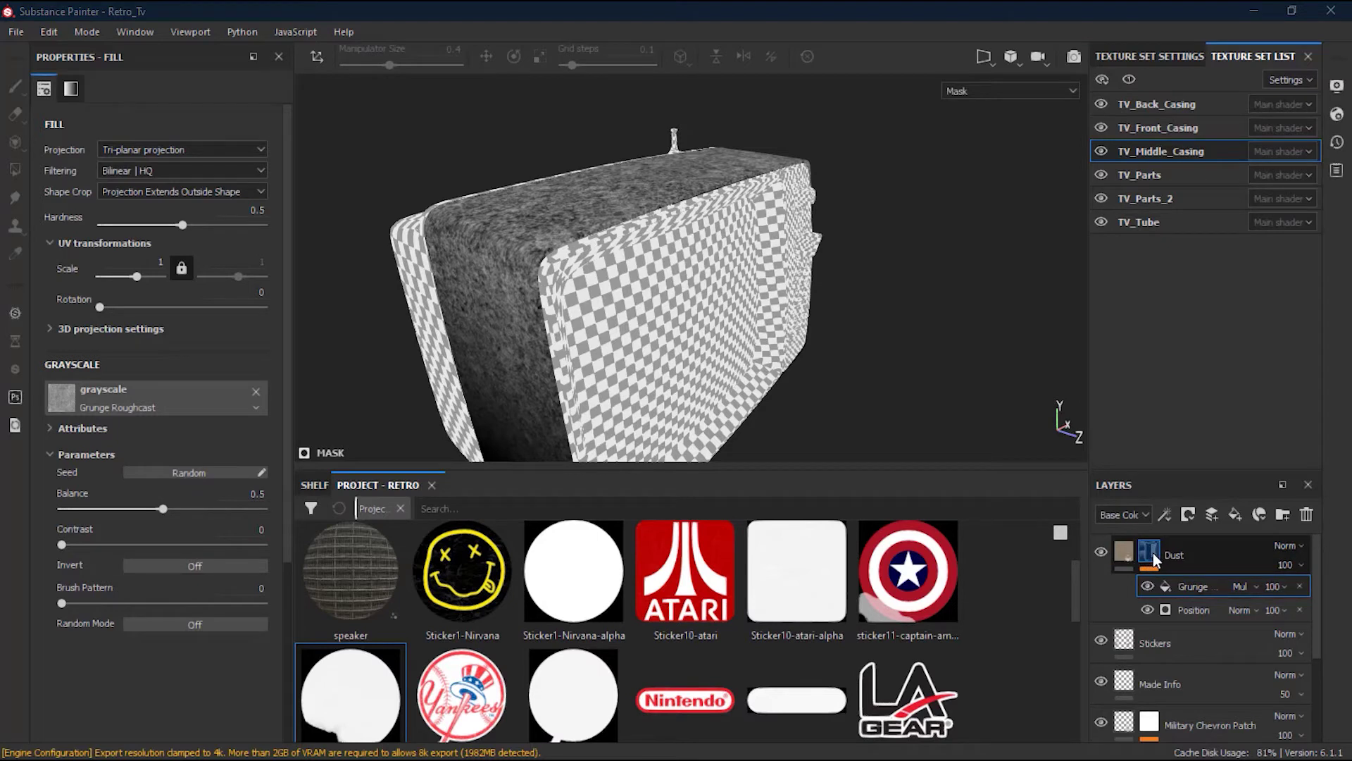
click(1124, 551)
alt+drag(536, 262, 627, 268)
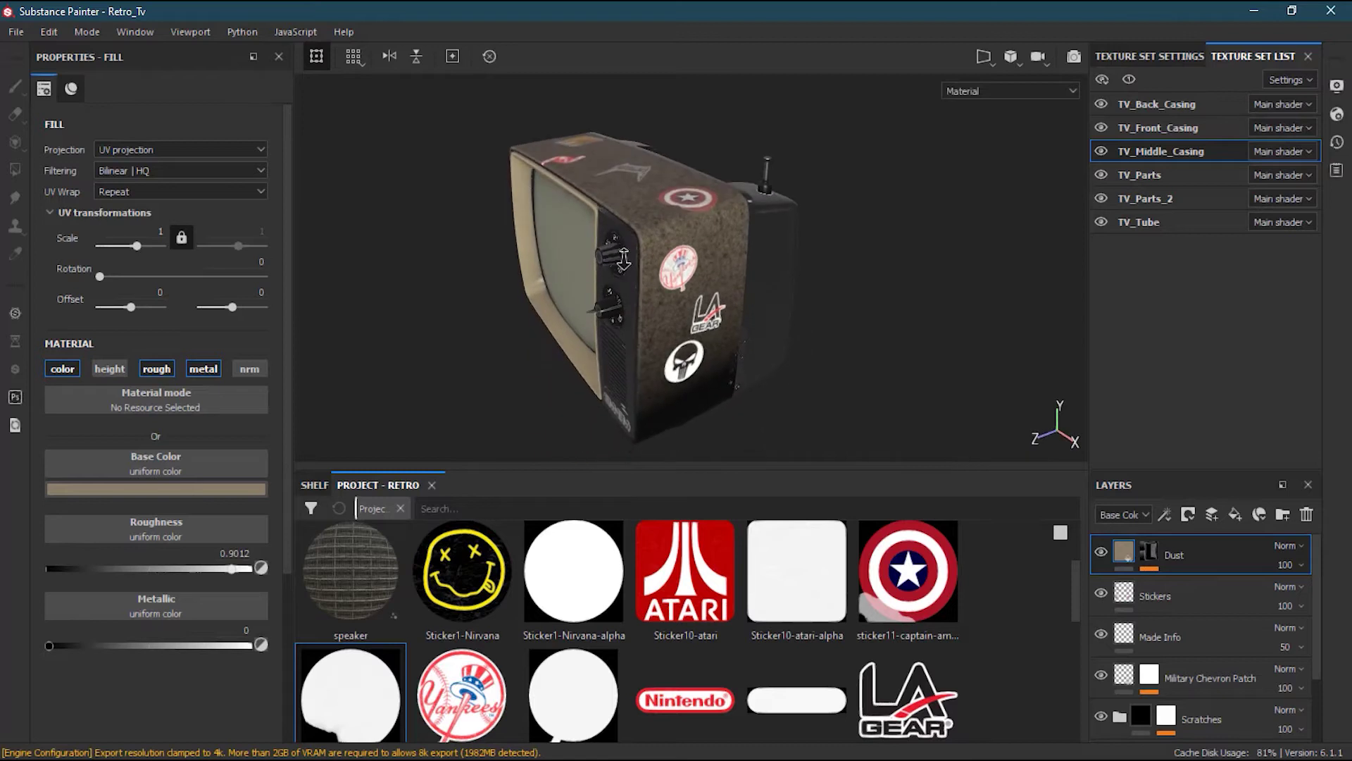
scroll(626, 268, up, 3)
- Set the Dust mask's Position Gradient to Balance 0.51, Contrast 0.36 and Brightness -0.2
click(1148, 551)
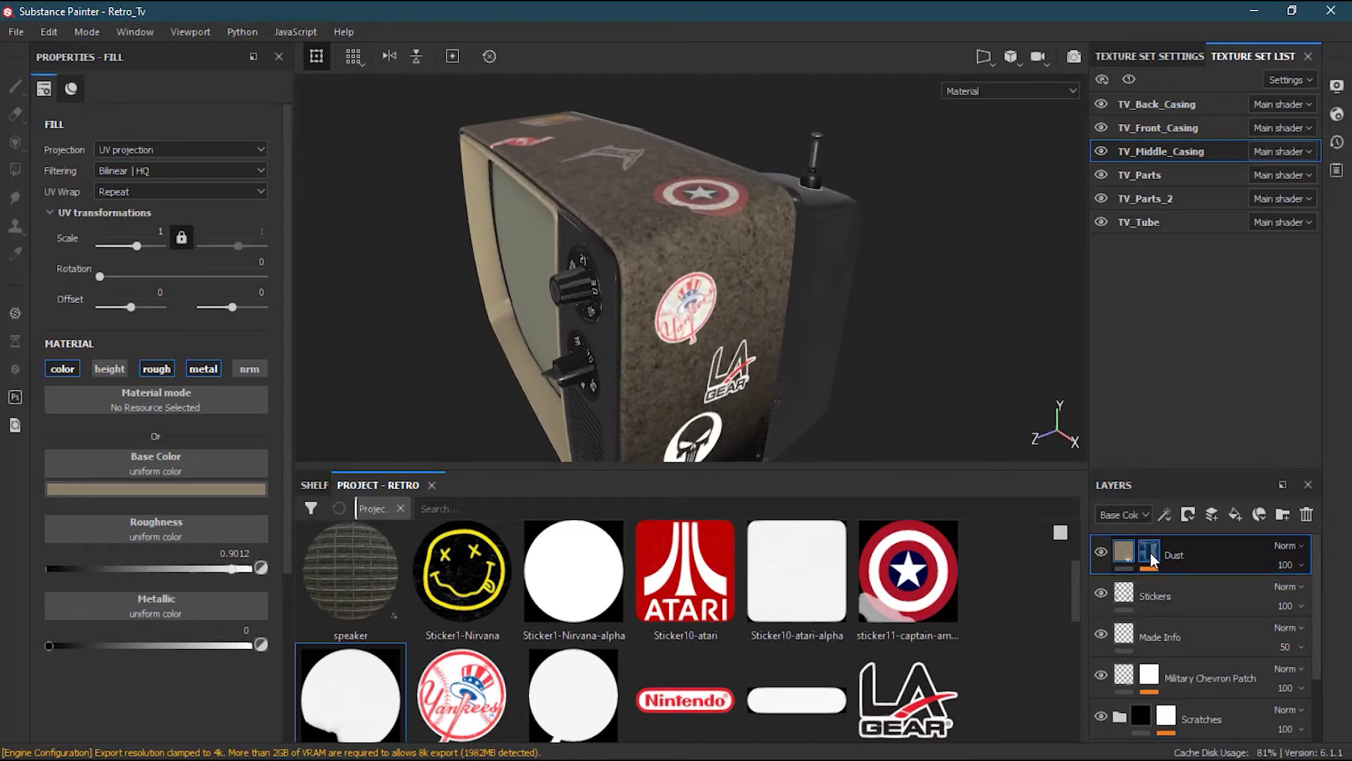
click(1206, 610)
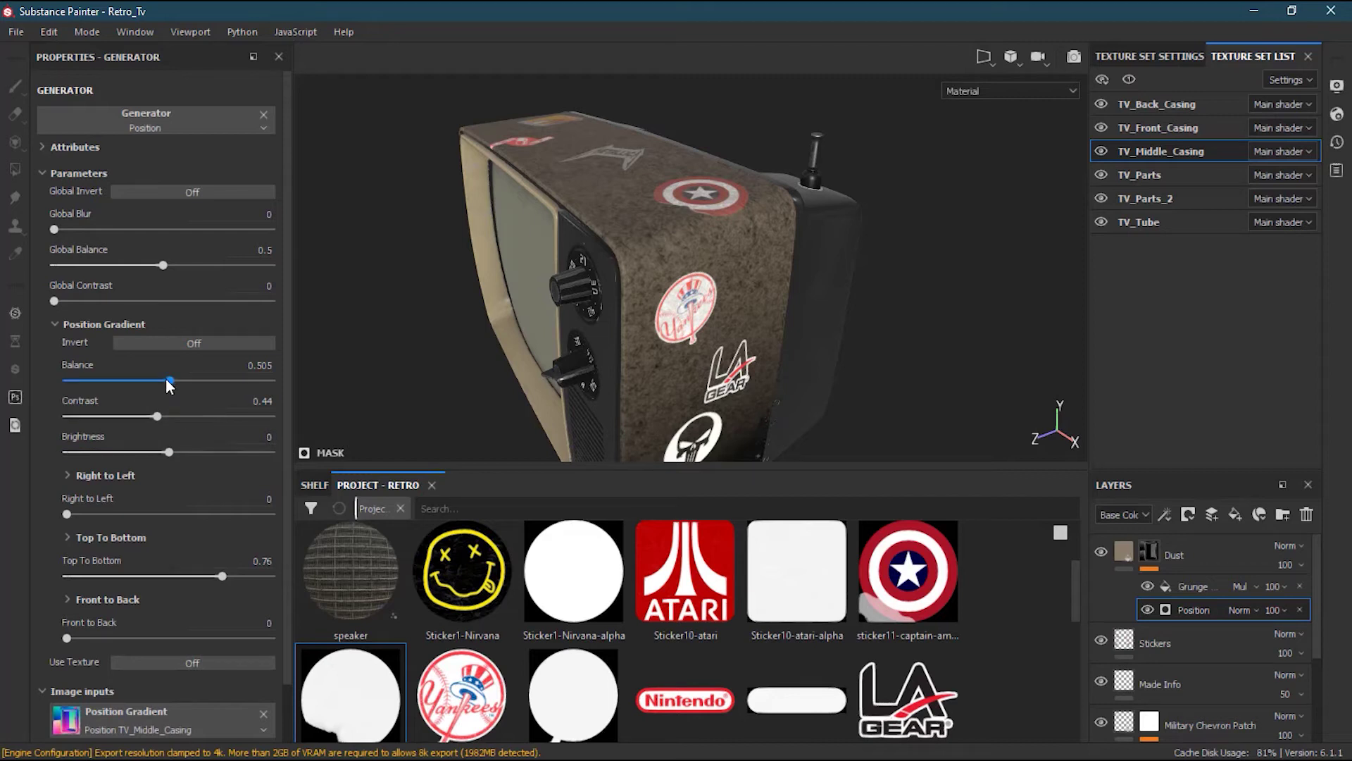
mouse_move(167, 381)
mouse_down()
mouse_move(155, 381)
mouse_move(171, 376)
mouse_up()
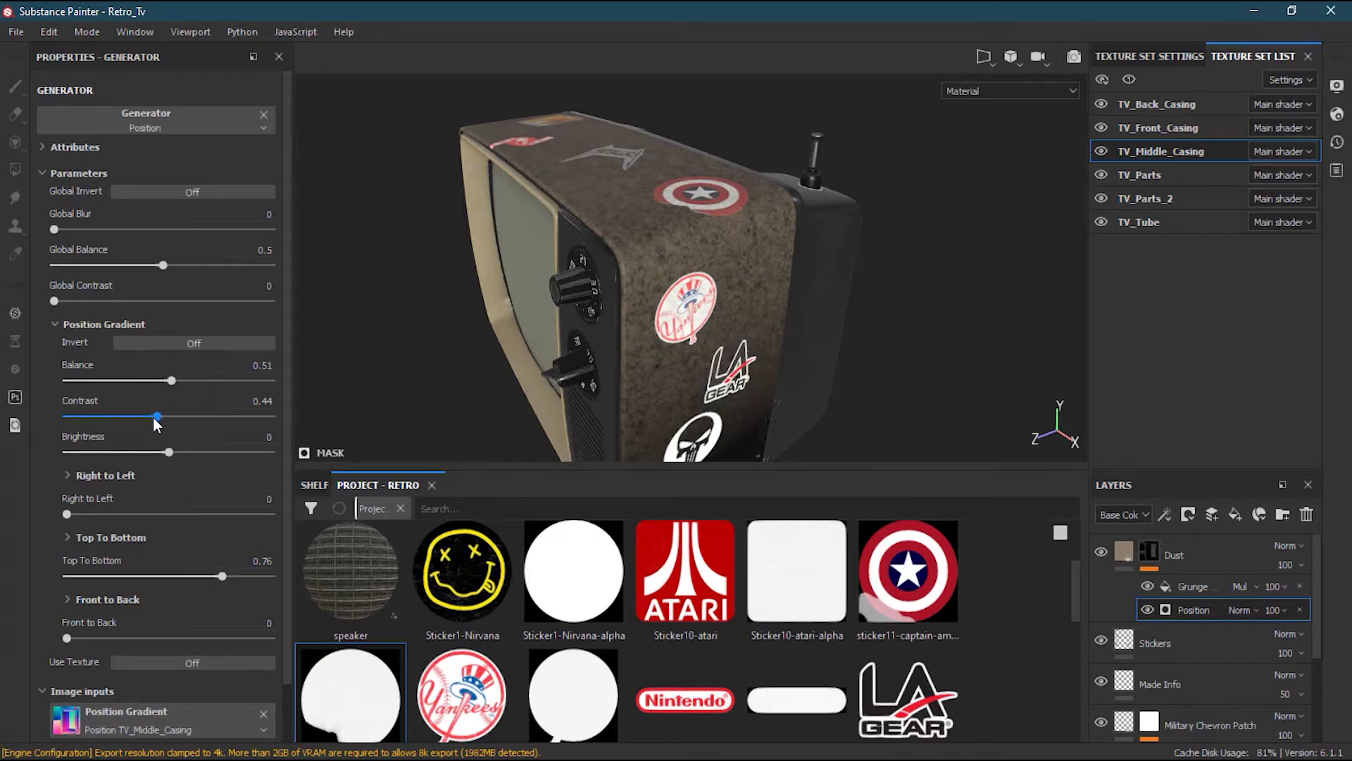
mouse_move(156, 416)
mouse_down()
mouse_move(135, 417)
mouse_move(170, 417)
mouse_move(140, 421)
mouse_up()
alt+drag(592, 413, 504, 414)
mouse_move(168, 449)
mouse_down()
mouse_move(137, 450)
mouse_move(148, 448)
mouse_up()
alt+drag(612, 282, 589, 253)
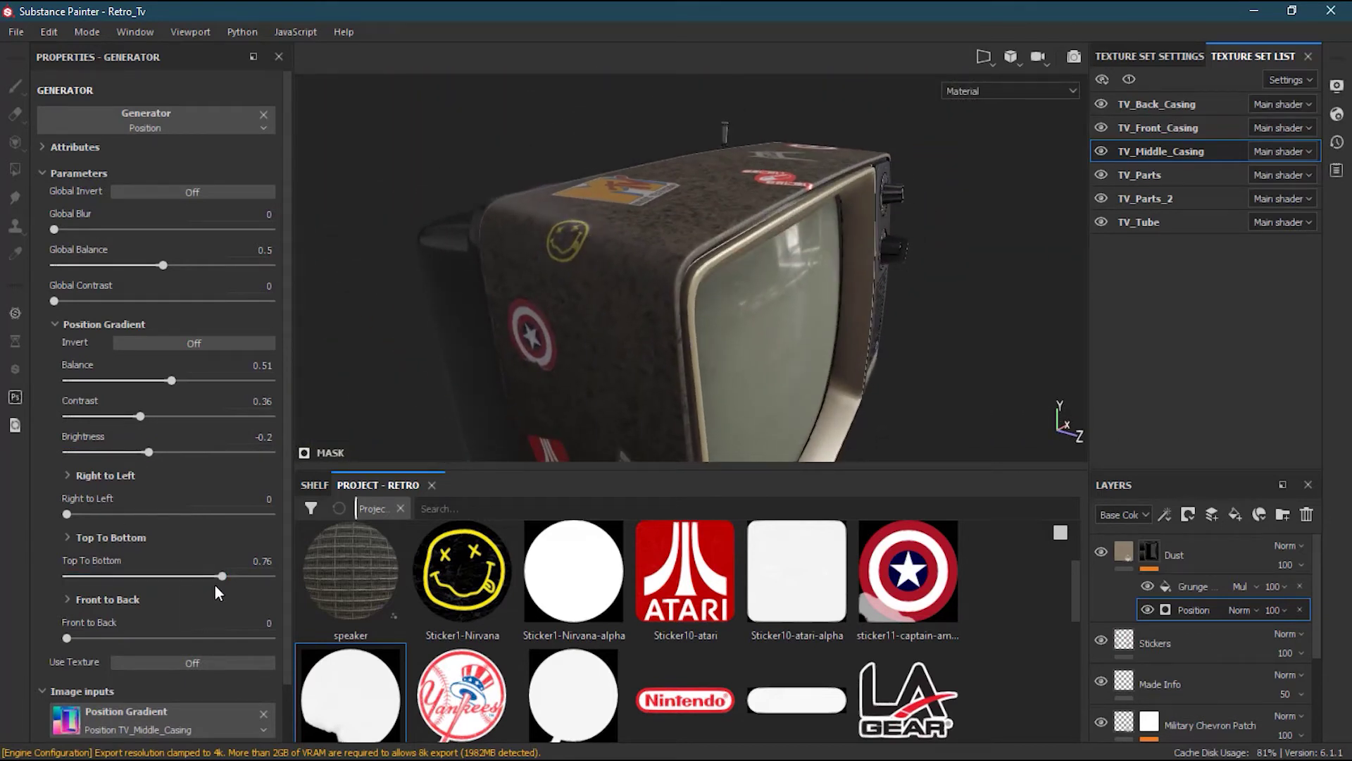
- Try a Top To Bottom amount of 0.65 for the dust gradient and restore it to 0.76
mouse_move(219, 577)
mouse_down()
mouse_move(187, 576)
mouse_move(243, 568)
mouse_move(187, 568)
mouse_up()
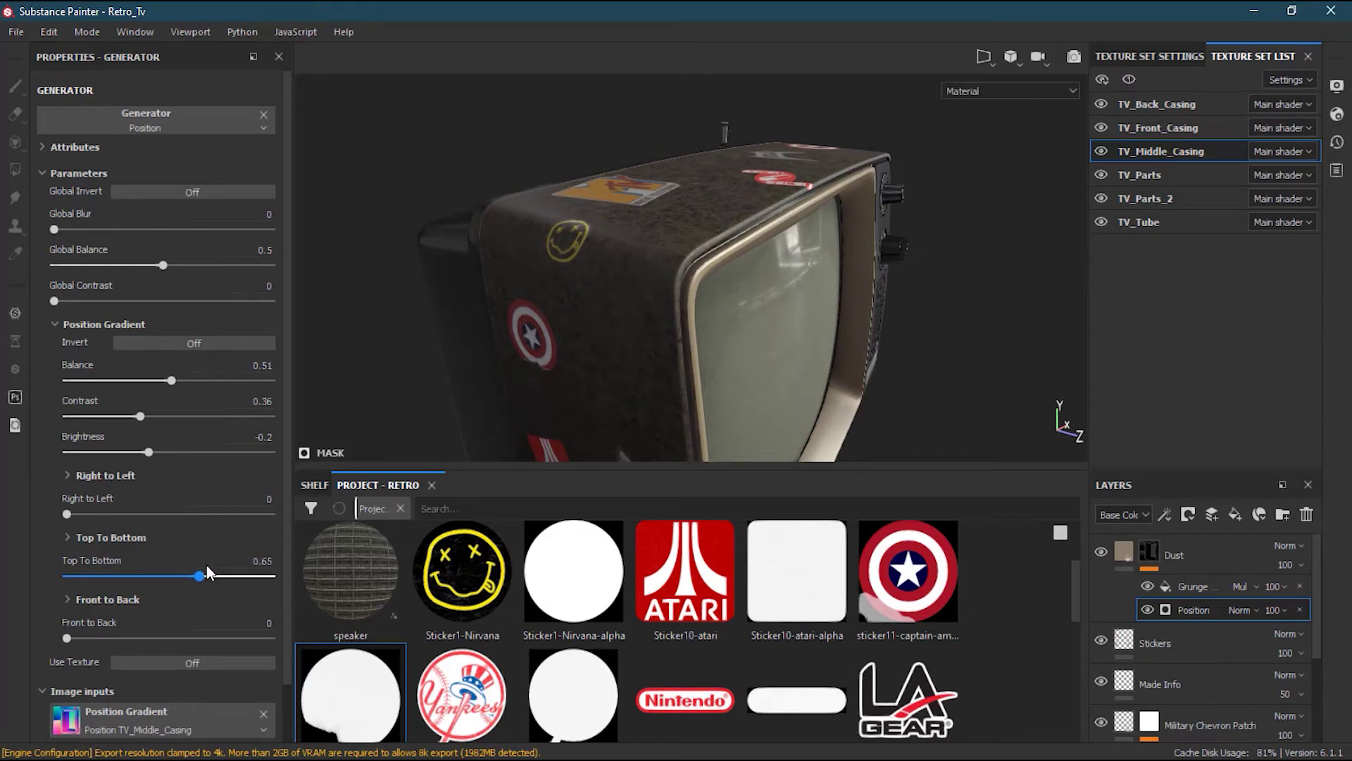
click(221, 576)
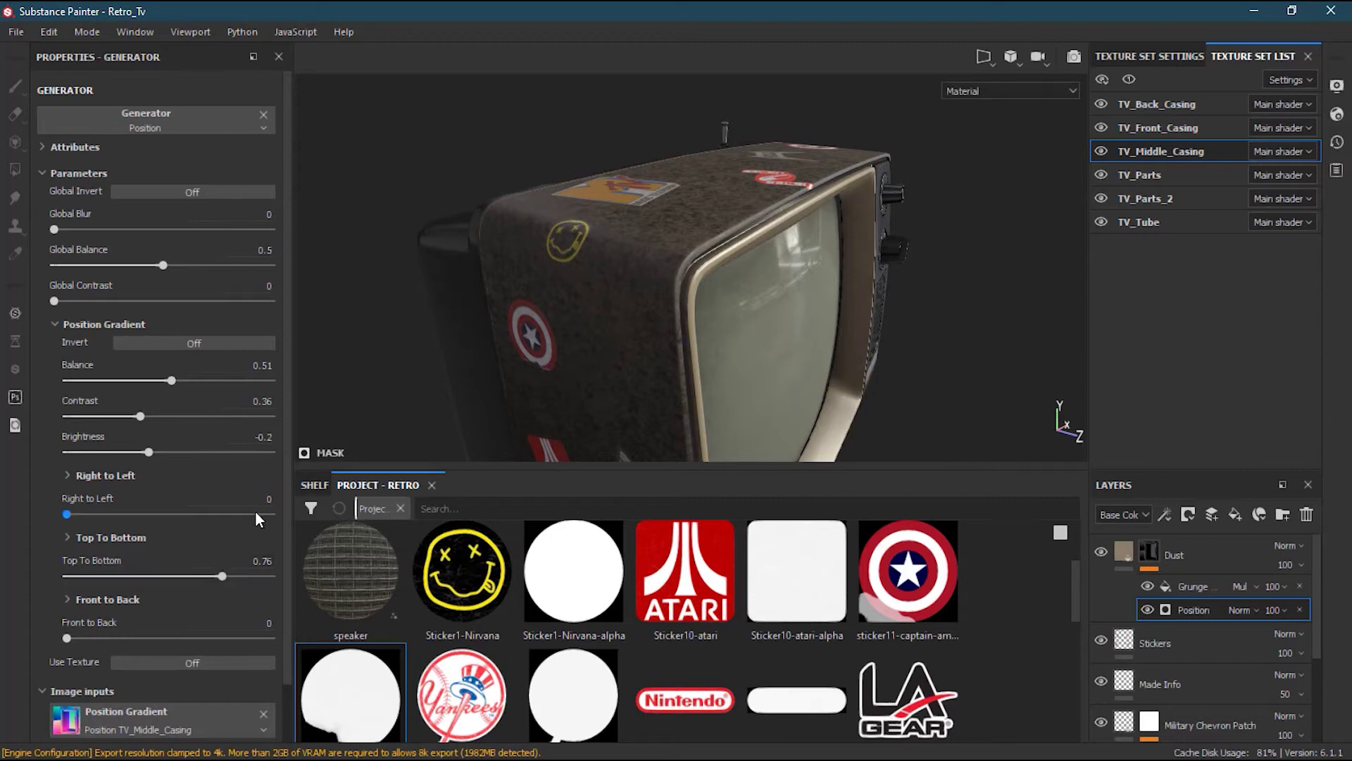
alt+drag(772, 318, 727, 357)
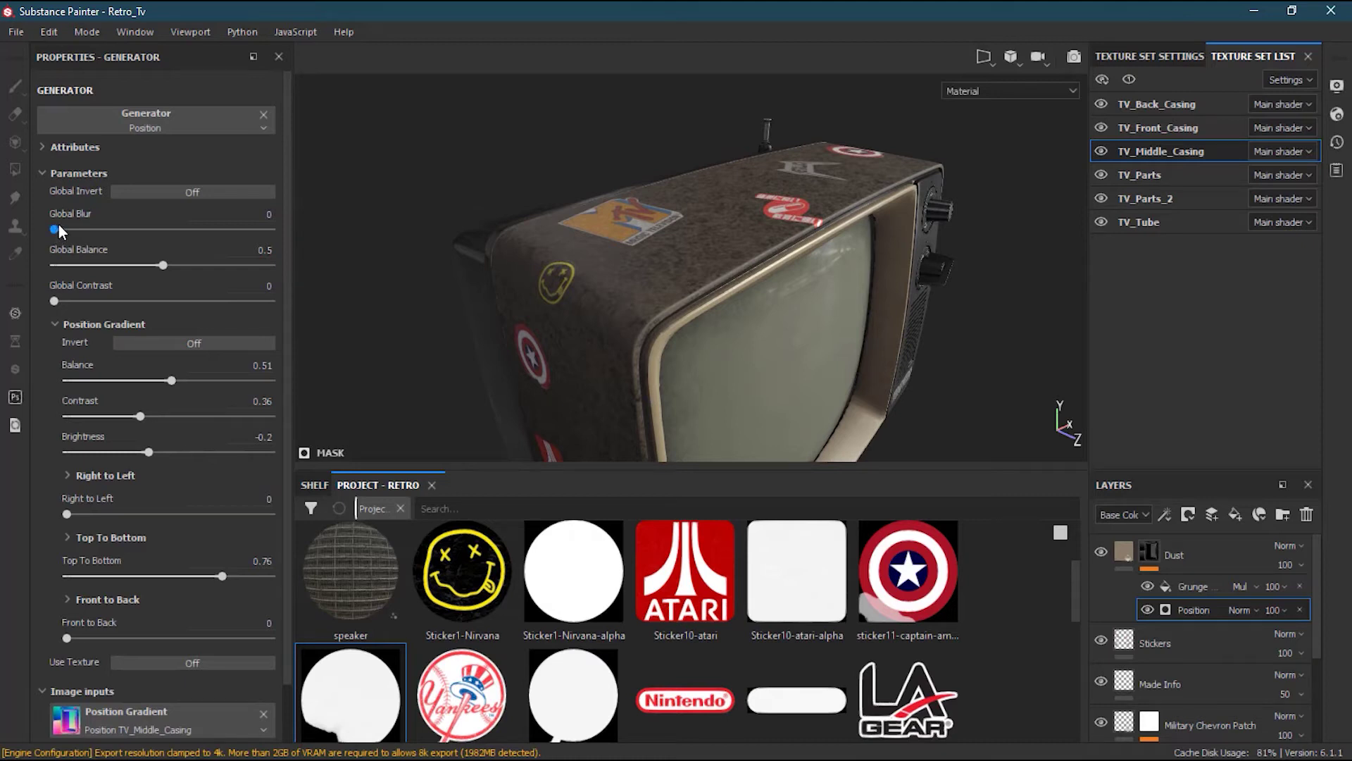
- Set the Position generator's Global Blur to 0.94 and Global Balance to 0.54
mouse_move(55, 228)
mouse_down()
mouse_move(152, 230)
mouse_move(66, 229)
mouse_up()
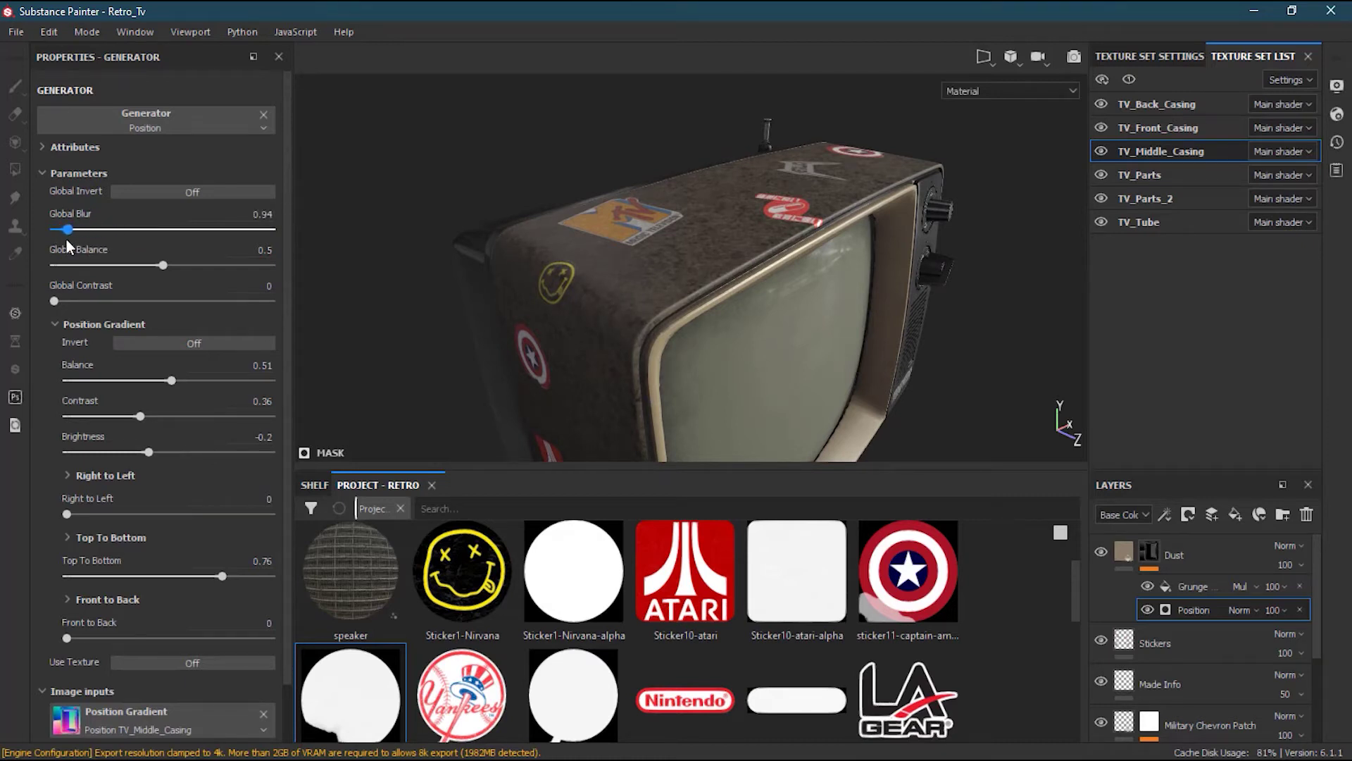
mouse_move(162, 265)
mouse_down()
mouse_move(203, 266)
mouse_move(158, 261)
mouse_move(169, 260)
mouse_up()
mouse_move(53, 301)
mouse_down()
mouse_move(95, 300)
mouse_move(53, 301)
mouse_up()
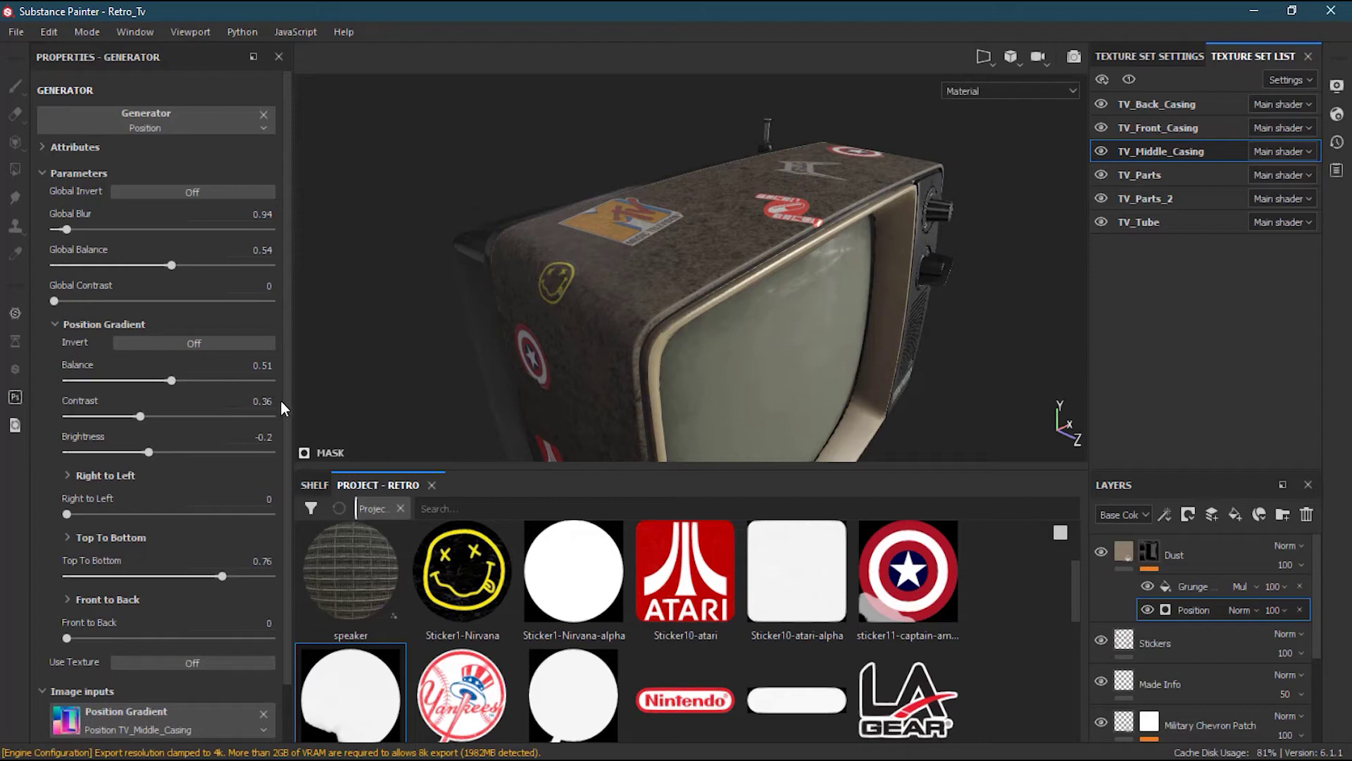
drag(288, 390, 289, 361)
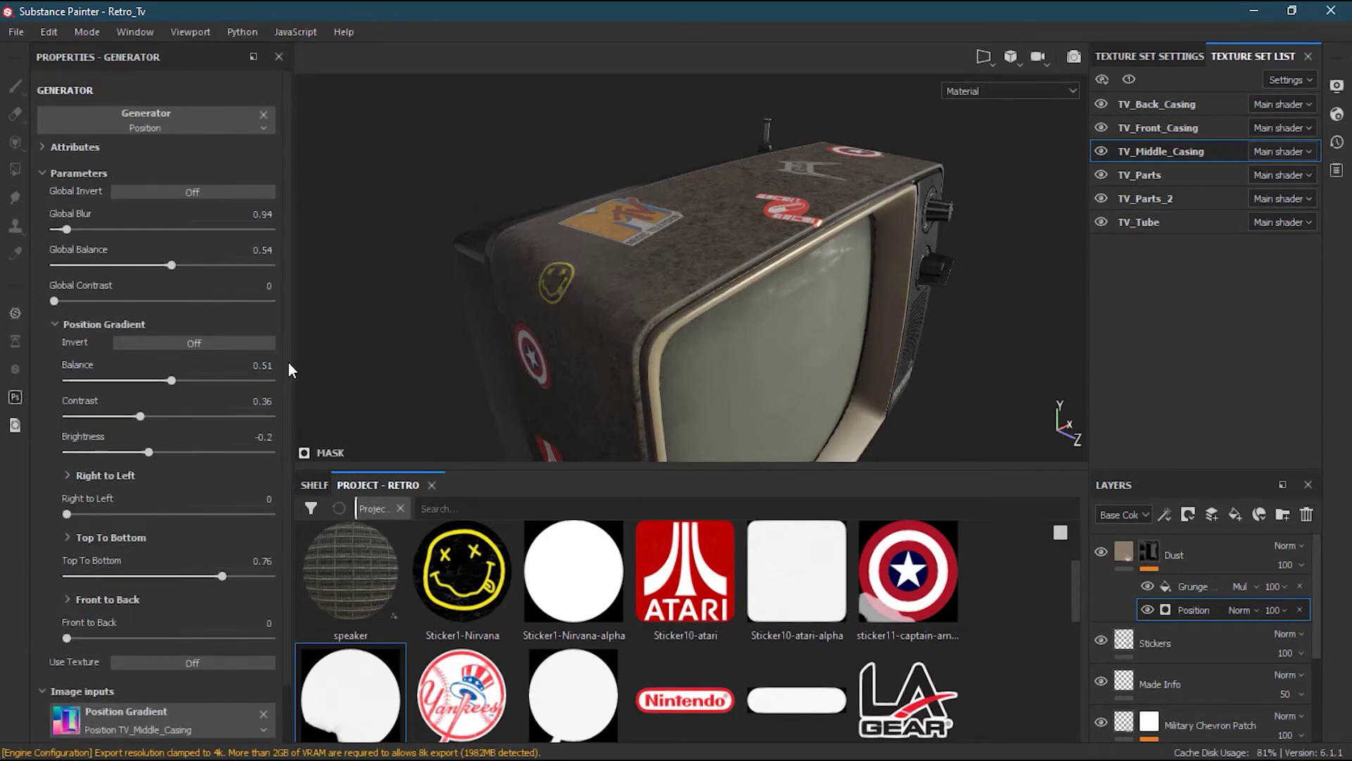
- Lower the Balance of the Grunge Roughcast texture in the Dust mask to 0.38
alt+drag(465, 331, 601, 296)
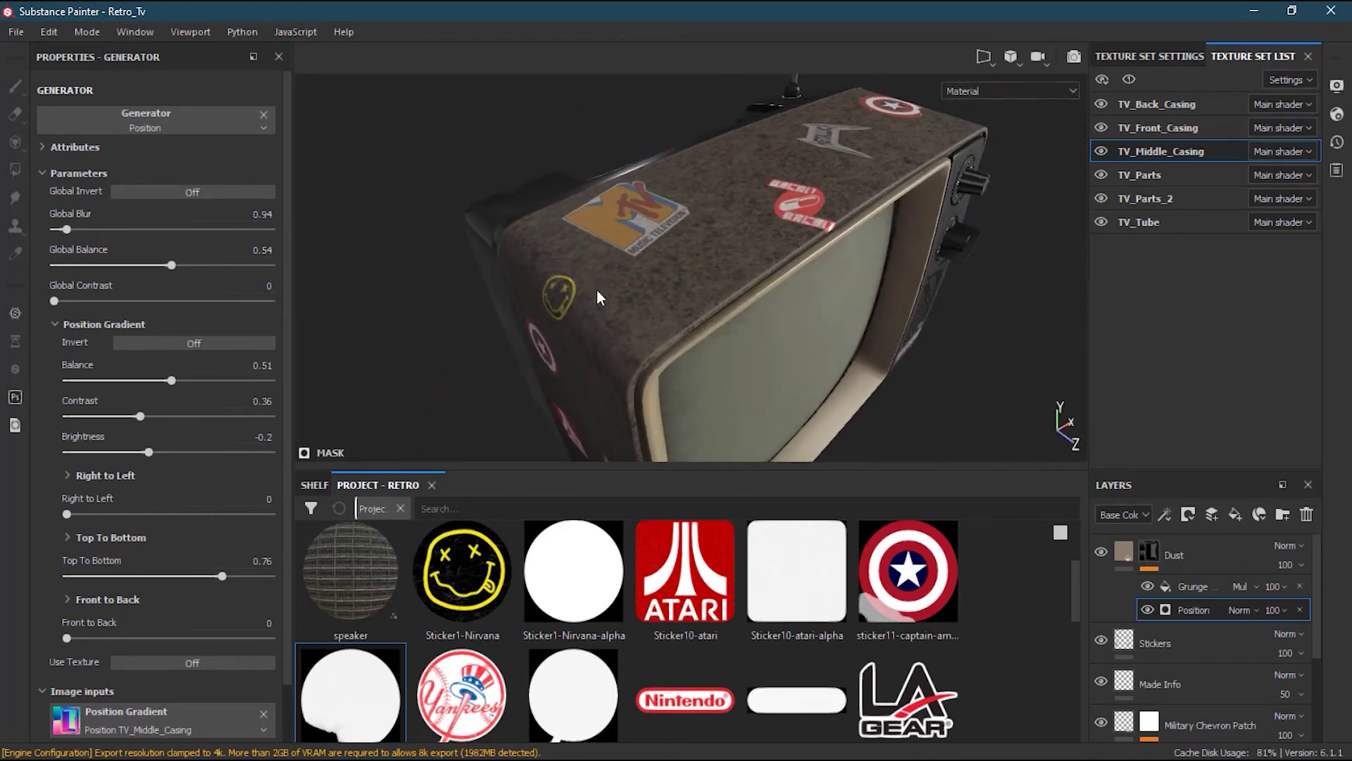
click(1198, 587)
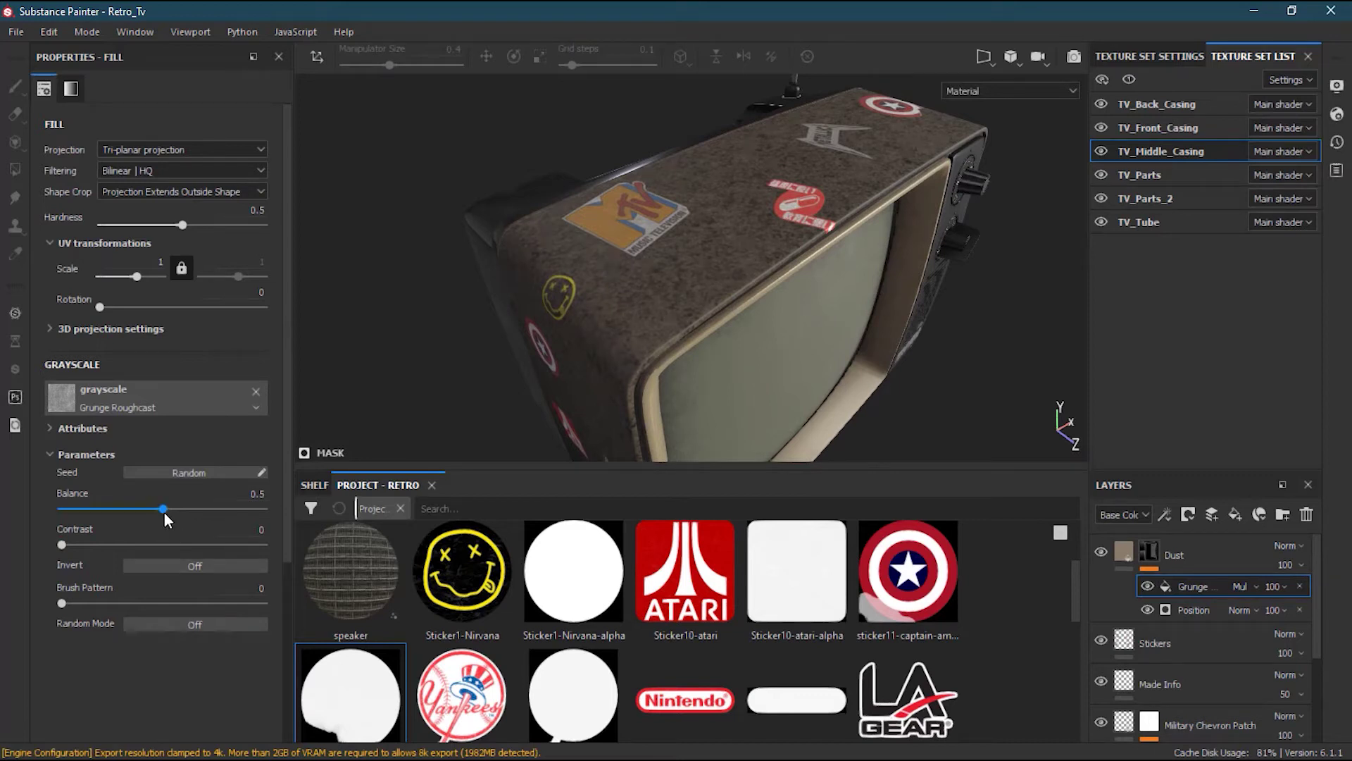
mouse_move(162, 513)
mouse_down()
mouse_move(137, 512)
mouse_move(189, 511)
mouse_move(144, 510)
mouse_up()
mouse_move(62, 543)
mouse_down()
mouse_move(133, 542)
mouse_move(62, 544)
mouse_up()
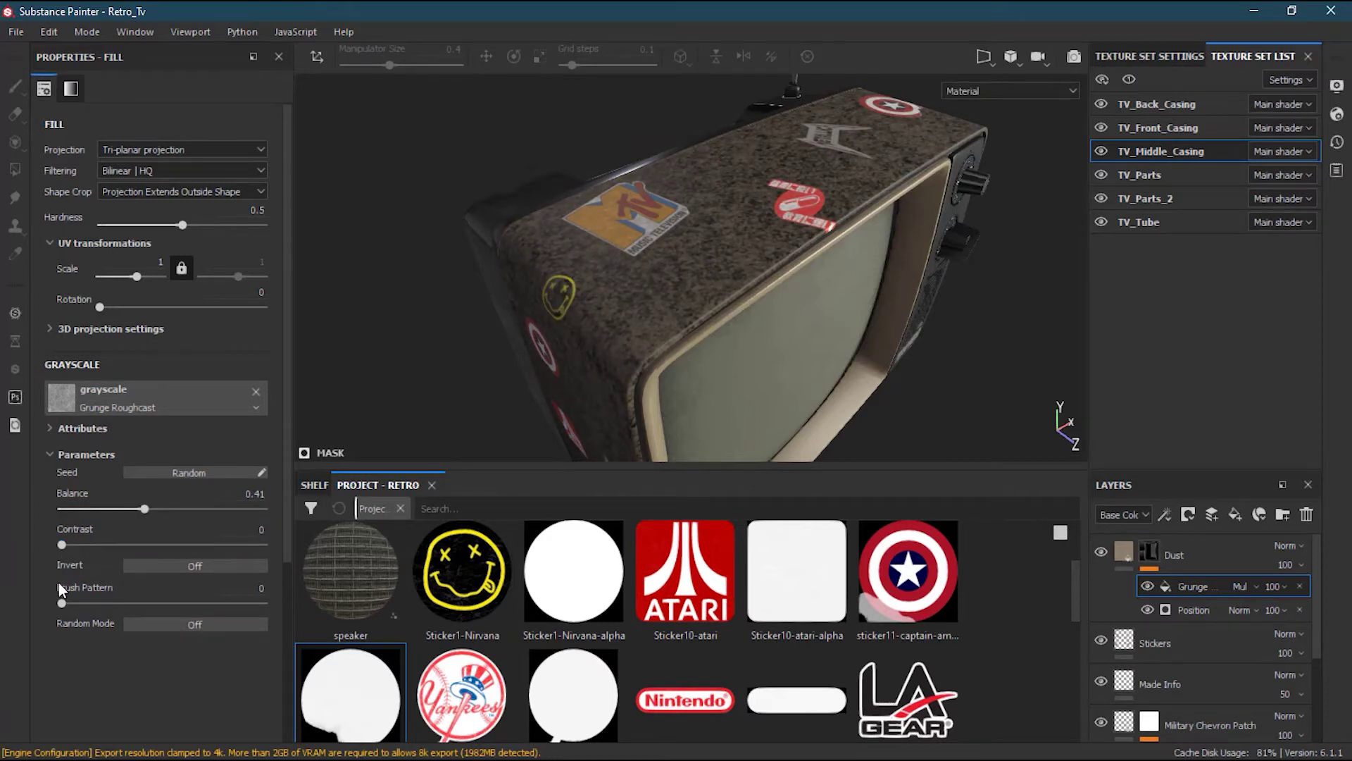
mouse_move(141, 508)
mouse_down()
mouse_move(217, 506)
mouse_move(136, 514)
mouse_up()
mouse_move(60, 603)
mouse_down()
mouse_move(103, 602)
mouse_move(41, 602)
mouse_move(87, 603)
mouse_move(57, 598)
mouse_up()
- Try UV scales of 30.75 and 2 for the grunge mask fill and reset the scale to 1
mouse_move(137, 277)
mouse_down()
mouse_move(167, 282)
mouse_move(153, 285)
mouse_up()
click(150, 261)
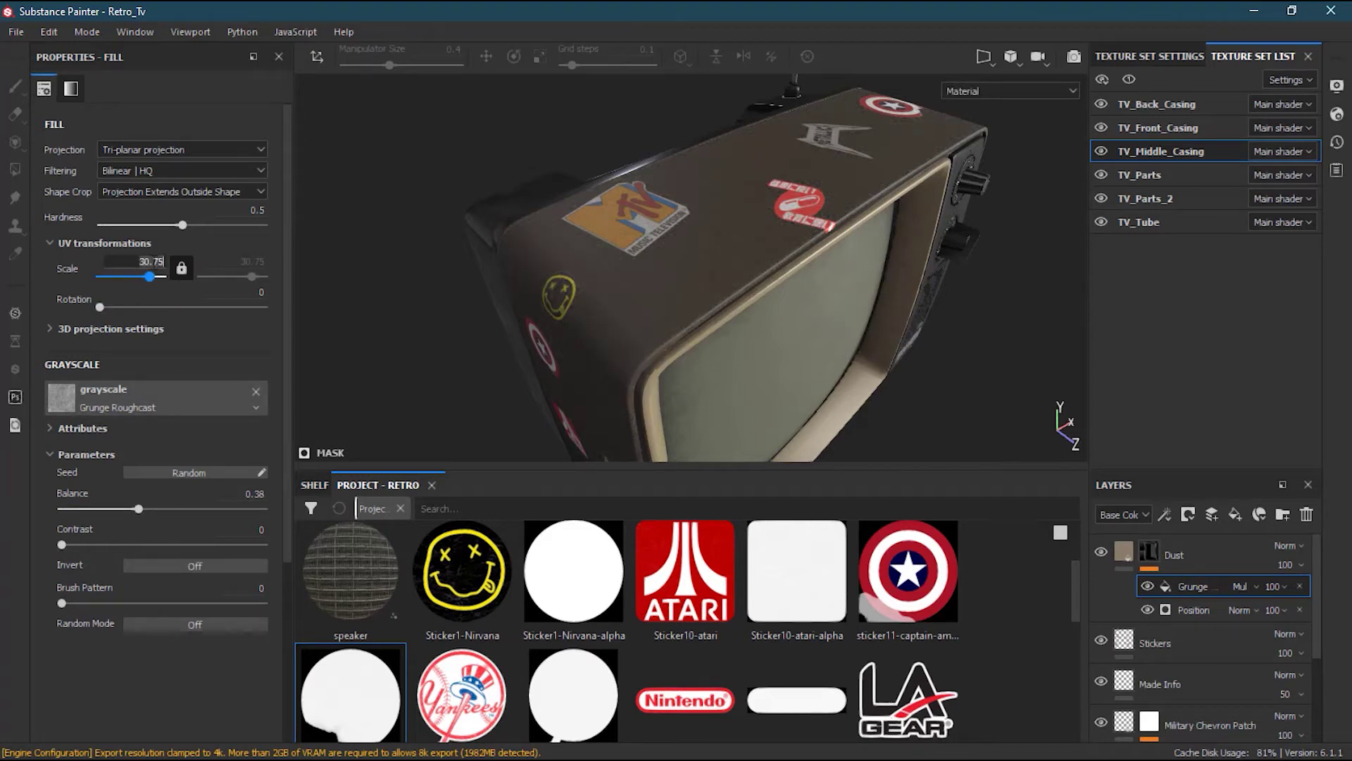
text(2)
key(Return)
drag(146, 277, 137, 278)
click(162, 262)
text(1)
key(Return)
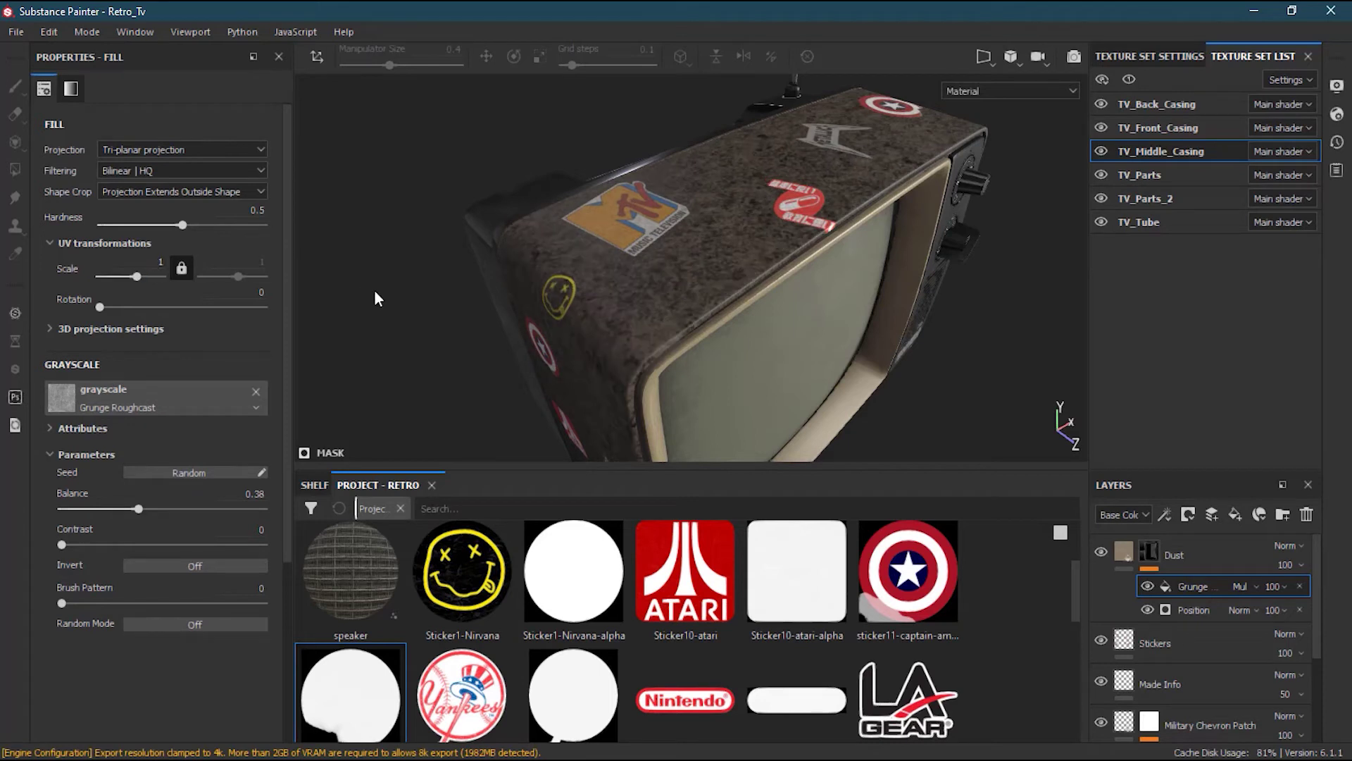
- Try a higher tri-planar Hardness for the grunge mask fill and undo it
alt+right_drag(572, 252, 817, 241)
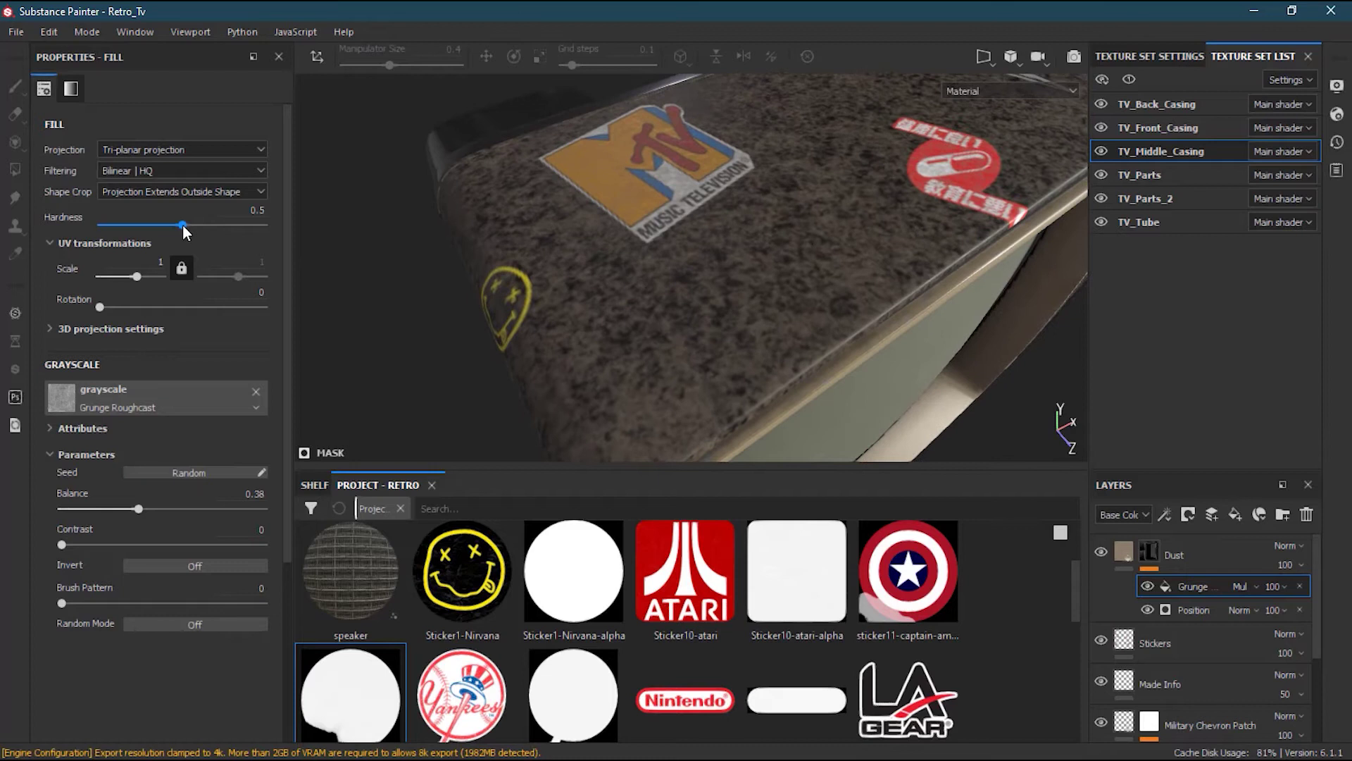
drag(184, 225, 221, 224)
key(ctrl+z)
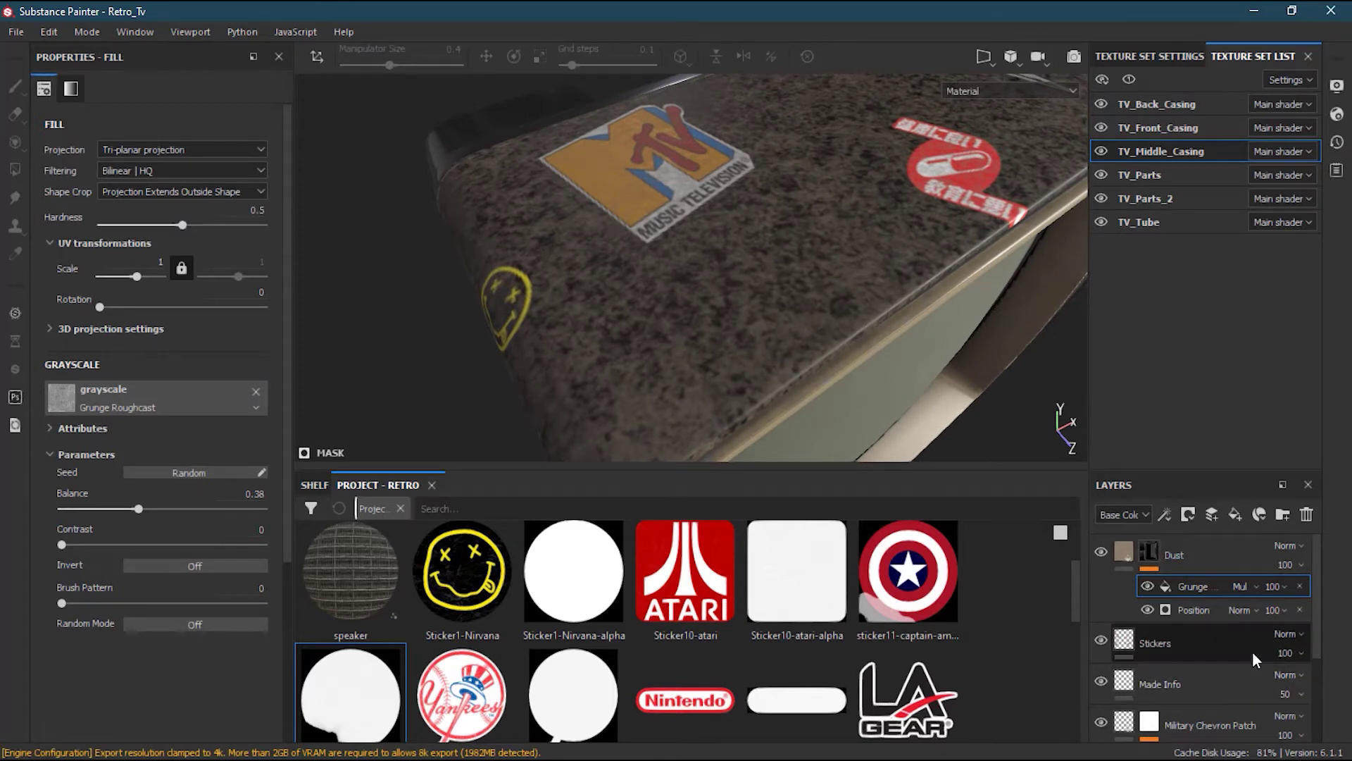
- Try an opacity of 86 for the grunge mask fill, inspect the casing's dust, and restore it to 100
click(1285, 588)
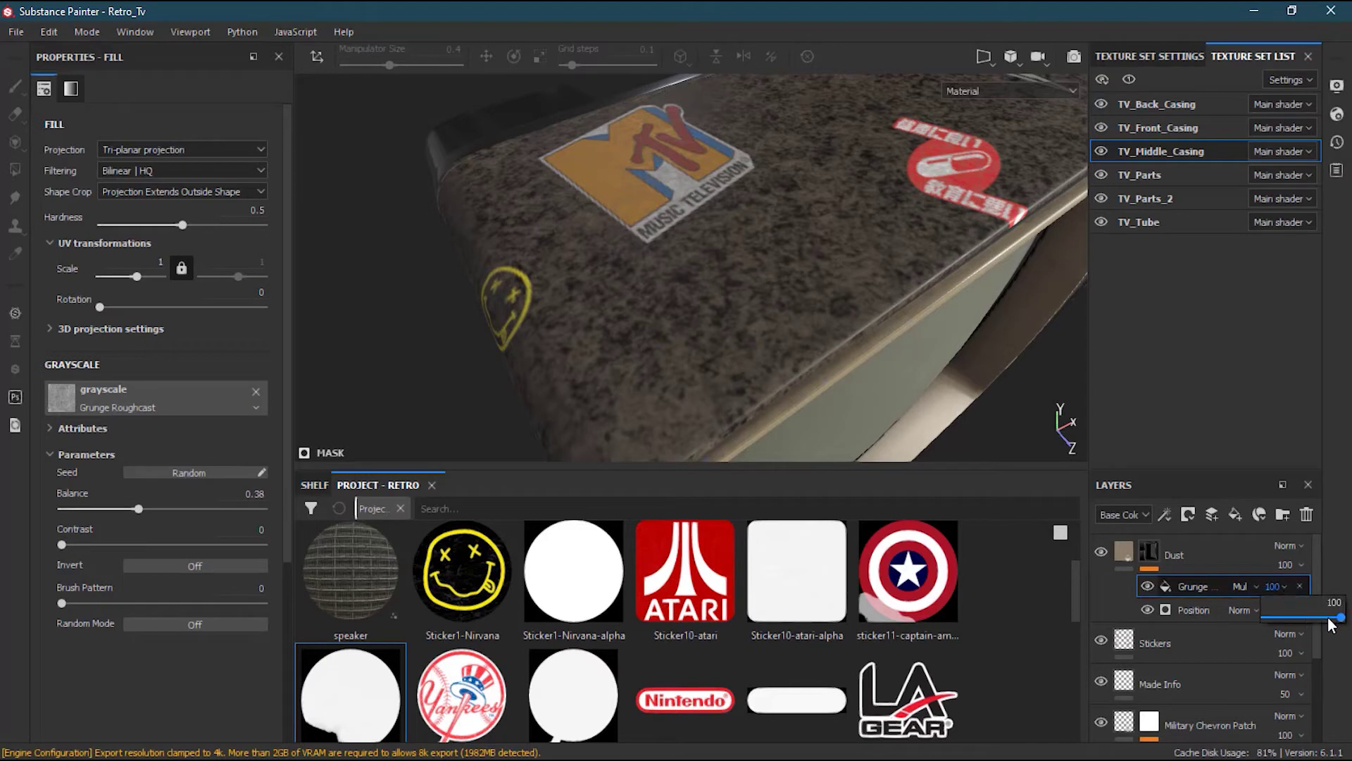
mouse_move(1342, 618)
mouse_down()
mouse_move(1314, 621)
mouse_move(1333, 620)
mouse_up()
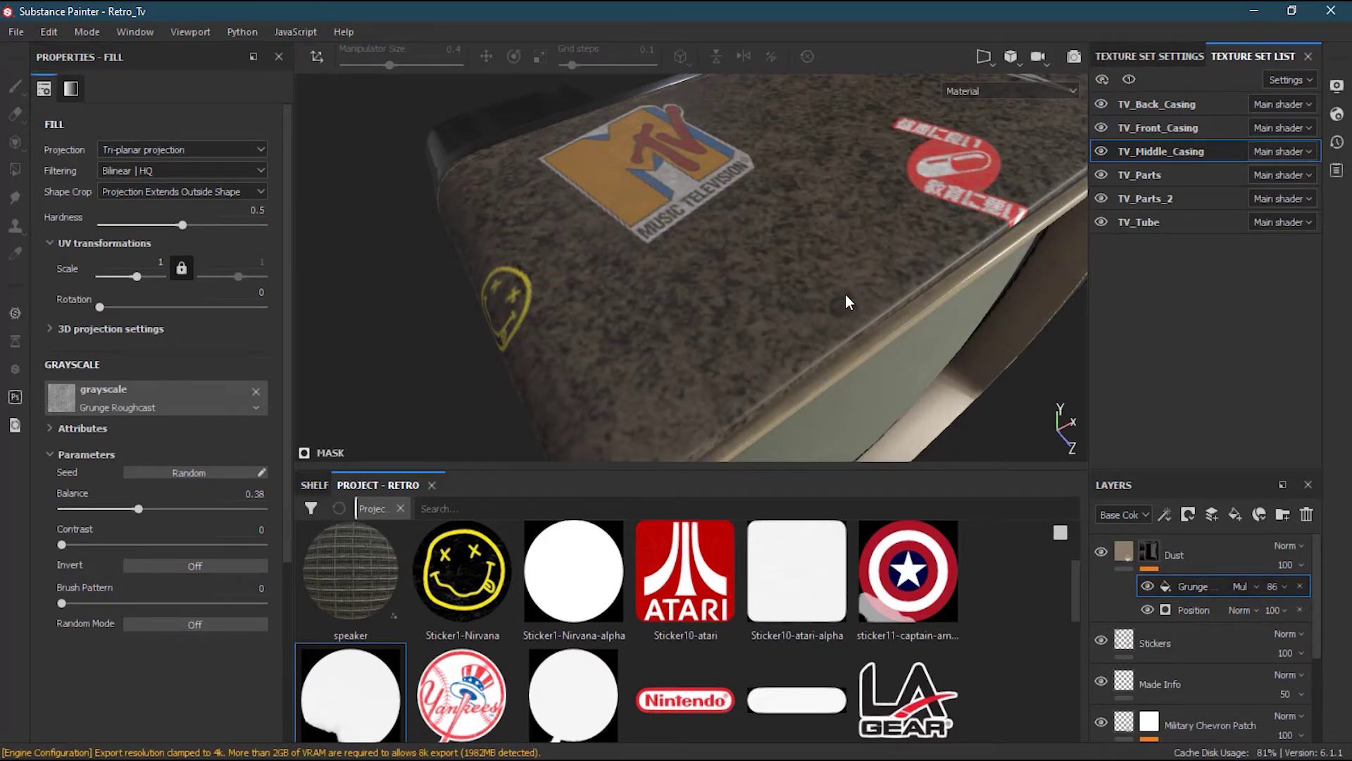
alt+drag(849, 302, 589, 299)
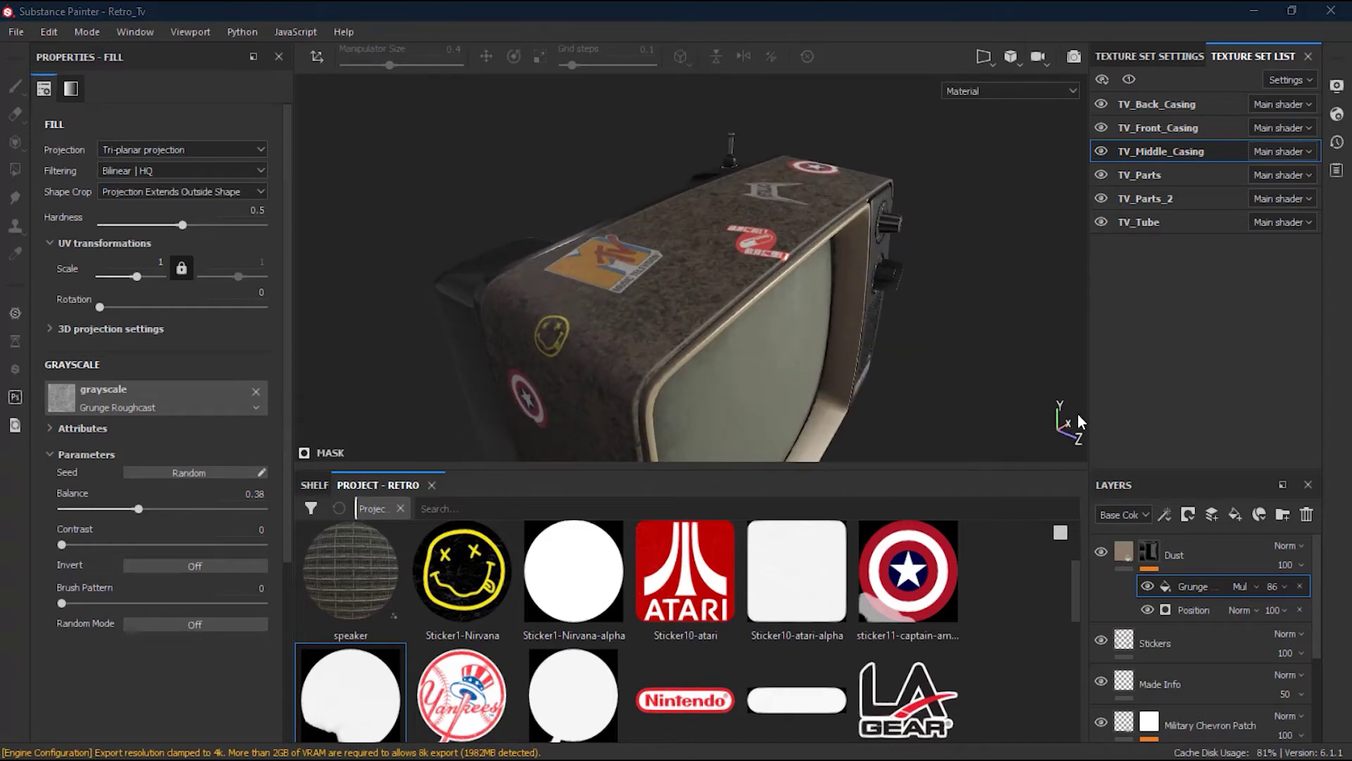
mouse_move(829, 277)
alt+right_down()
mouse_move(887, 259)
mouse_move(836, 296)
alt+right_up()
alt+drag(835, 296, 660, 333)
alt+right_drag(655, 326, 801, 305)
mouse_move(732, 320)
alt+mouse_down()
mouse_move(706, 329)
mouse_move(712, 360)
mouse_move(743, 317)
alt+mouse_up()
alt+middle_drag(742, 317, 672, 321)
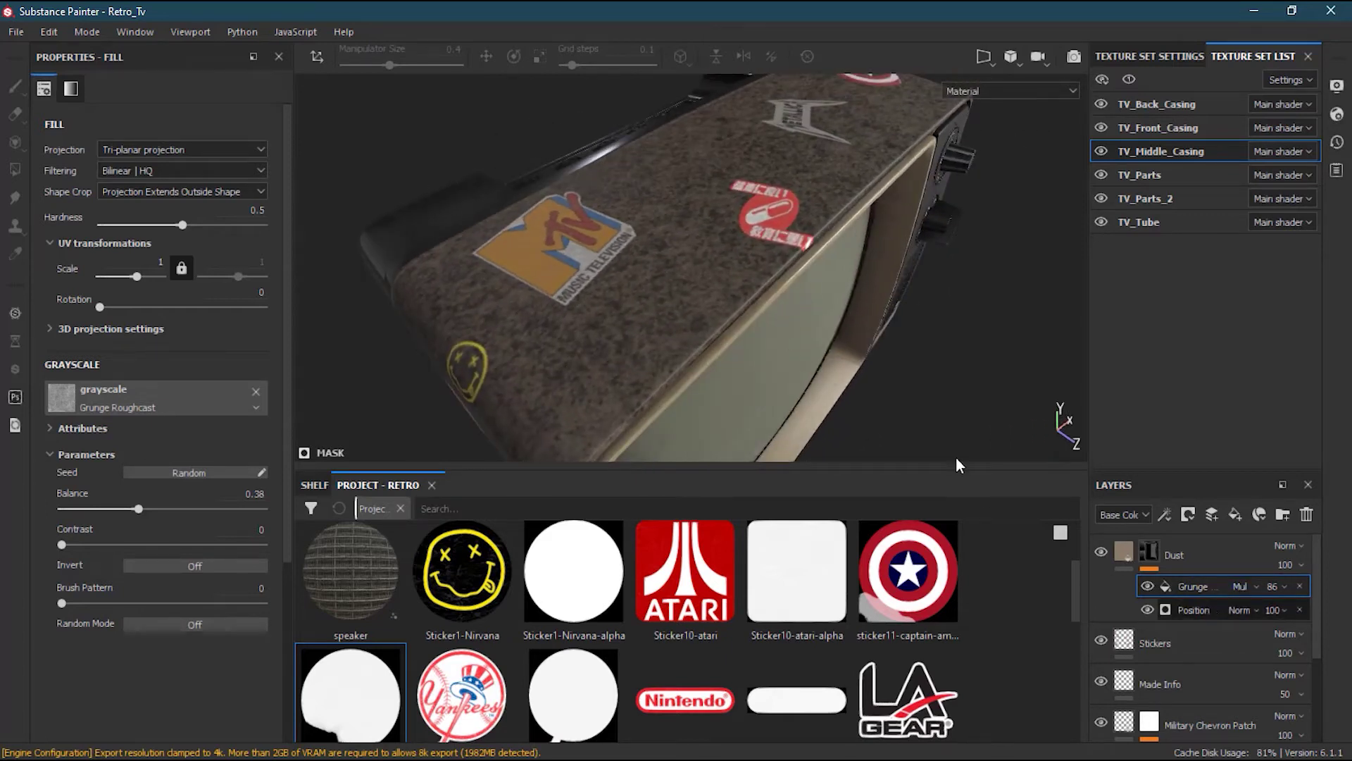
click(1275, 586)
drag(1330, 617, 1341, 617)
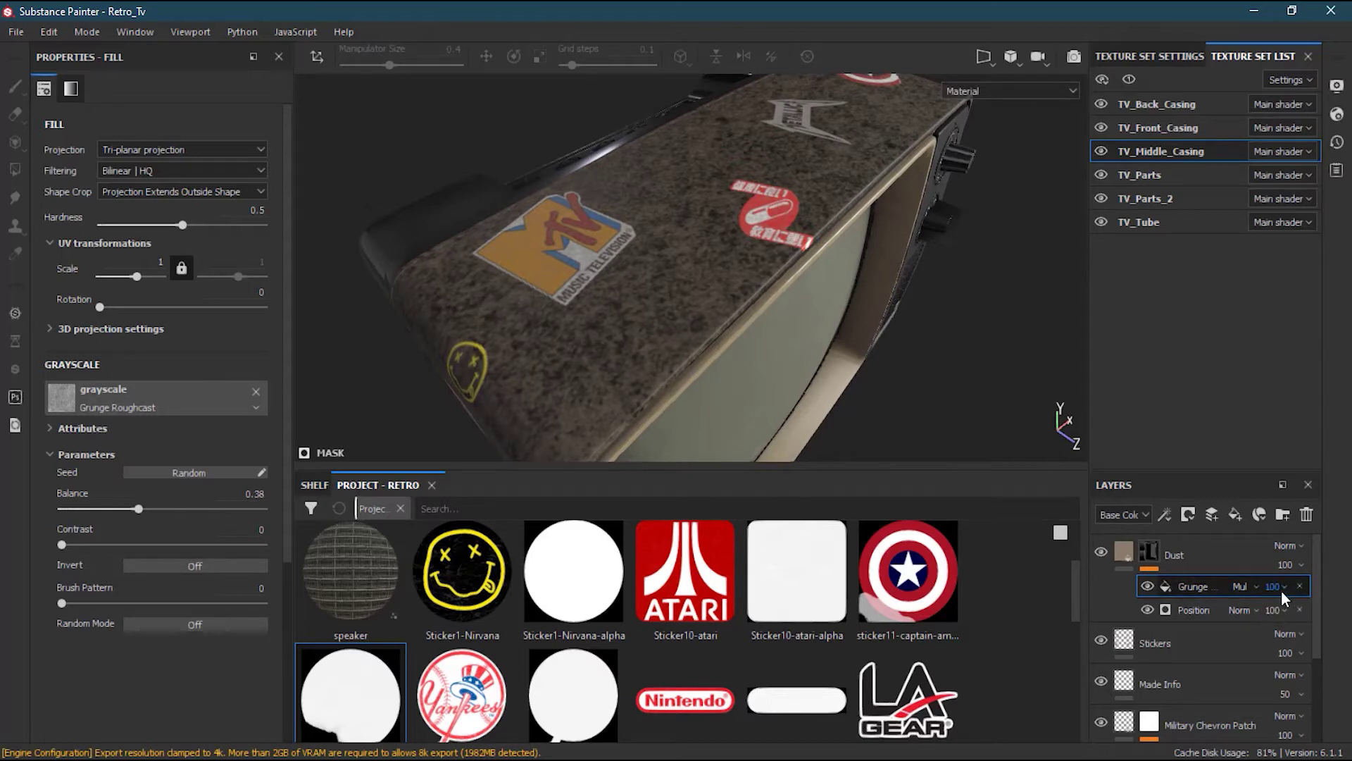
- Replace the mask fill's grayscale texture with Grunge Rough Dirty
click(174, 407)
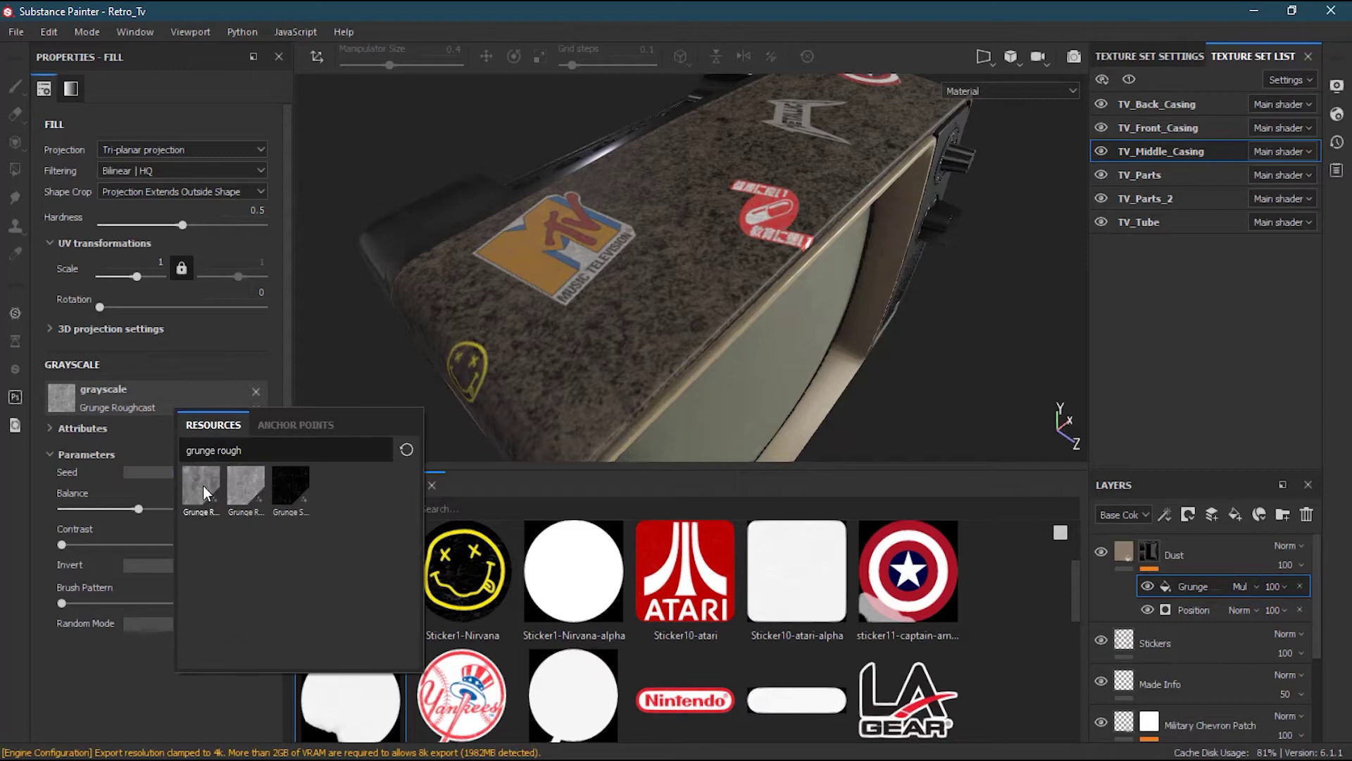
mouse_move(202, 486)
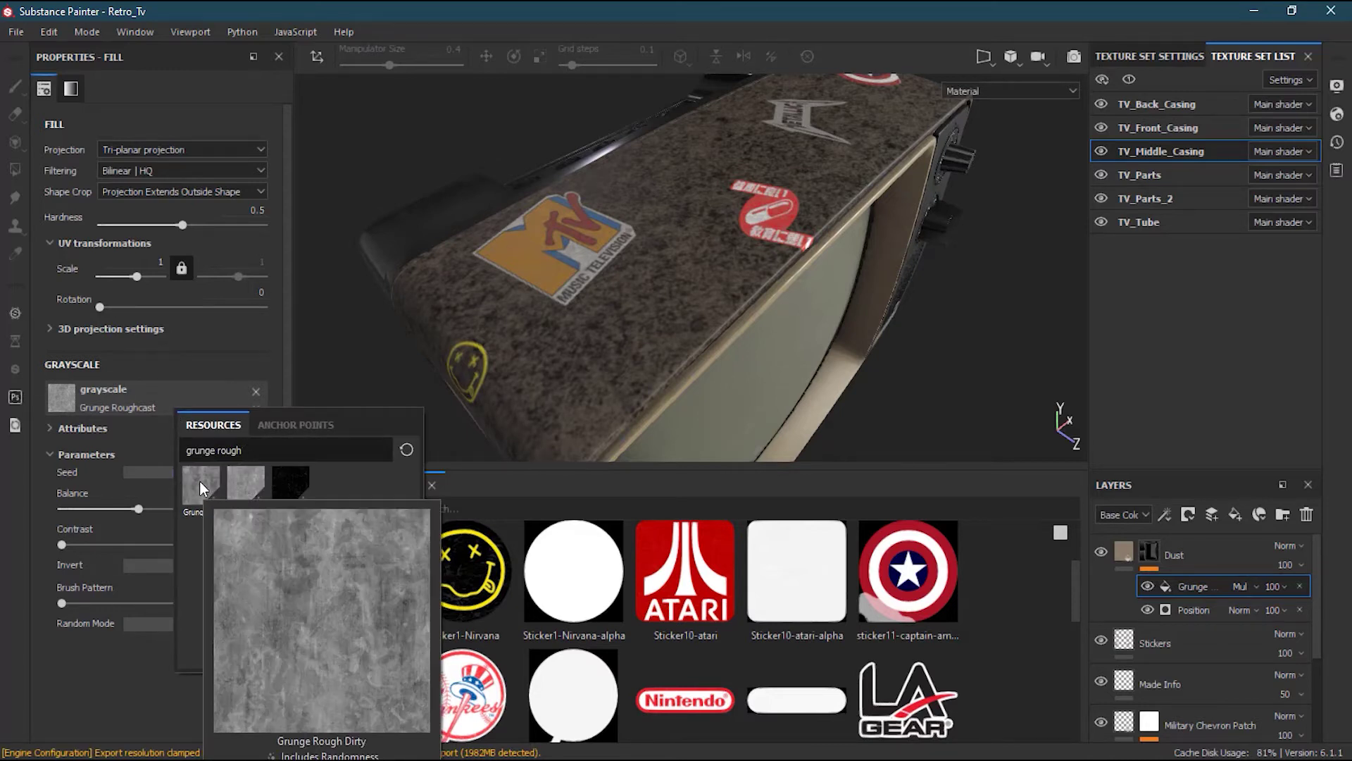
click(200, 486)
alt+drag(683, 296, 743, 285)
alt+middle_drag(743, 285, 791, 206)
alt+drag(791, 206, 638, 356)
- Fine-tune the Balance of the Grunge Rough Dirty texture, trying 0.47 before raising it slightly
drag(161, 532, 149, 533)
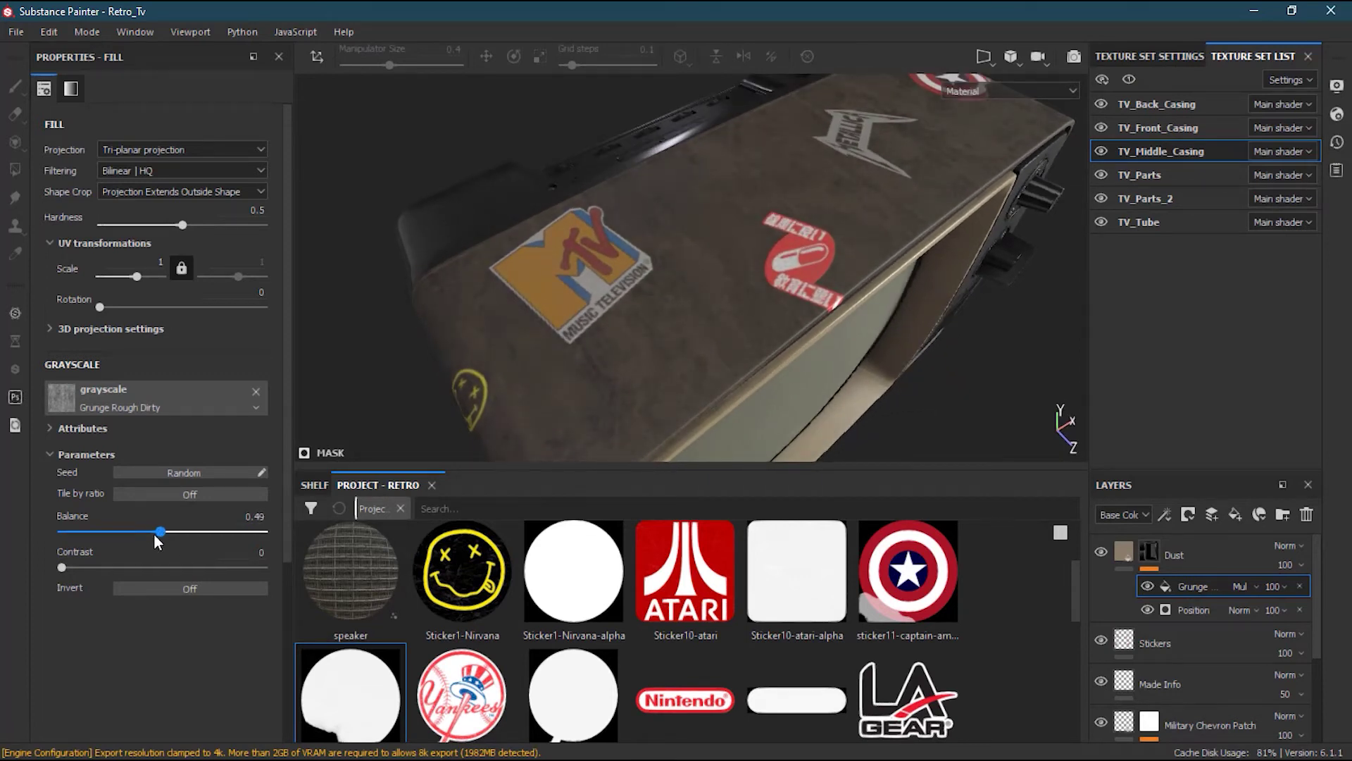
drag(156, 534, 156, 537)
alt+drag(383, 428, 443, 414)
drag(60, 567, 29, 569)
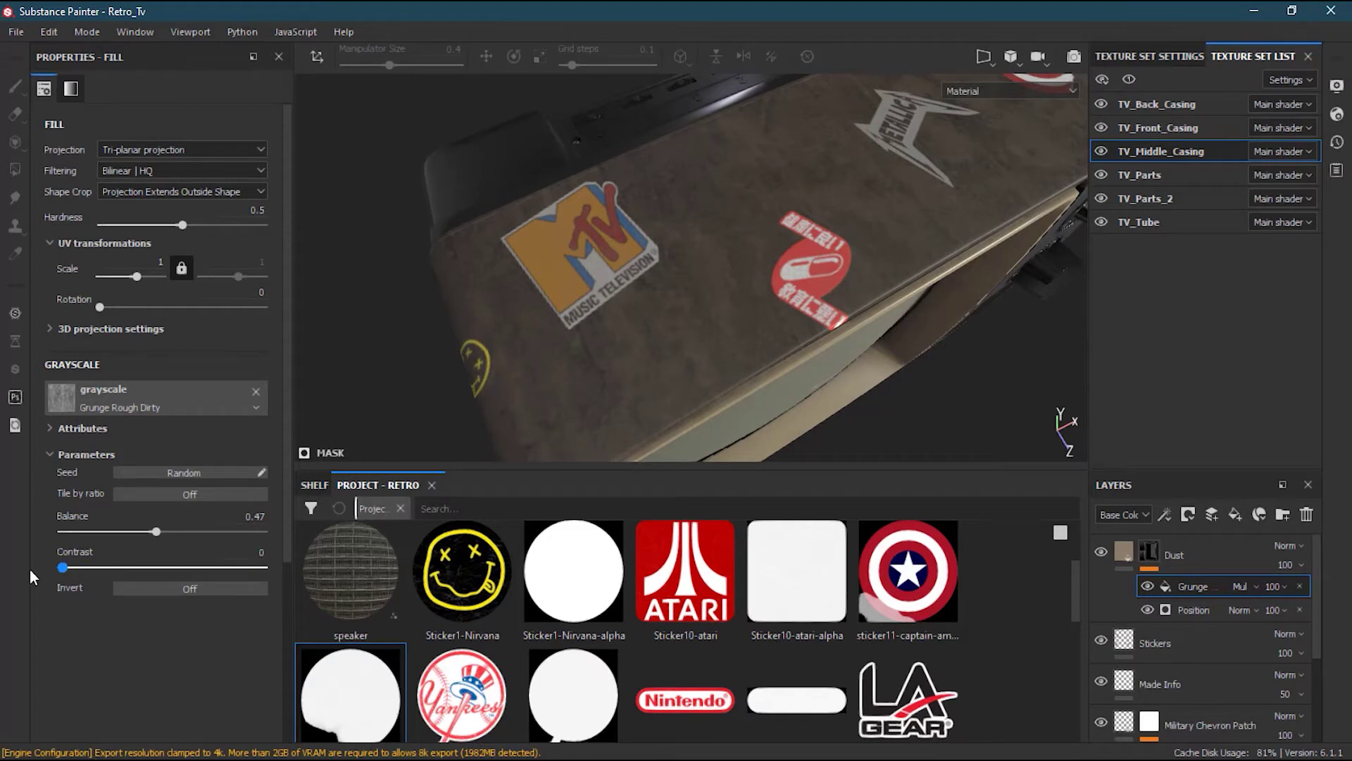
mouse_move(157, 533)
mouse_down()
mouse_move(116, 532)
mouse_move(213, 535)
mouse_move(169, 541)
mouse_up()
alt+drag(507, 384, 643, 305)
scroll(638, 282, up, 3)
- Set the Position Gradient's Contrast to 0.38 and its Brightness to 0
click(1197, 610)
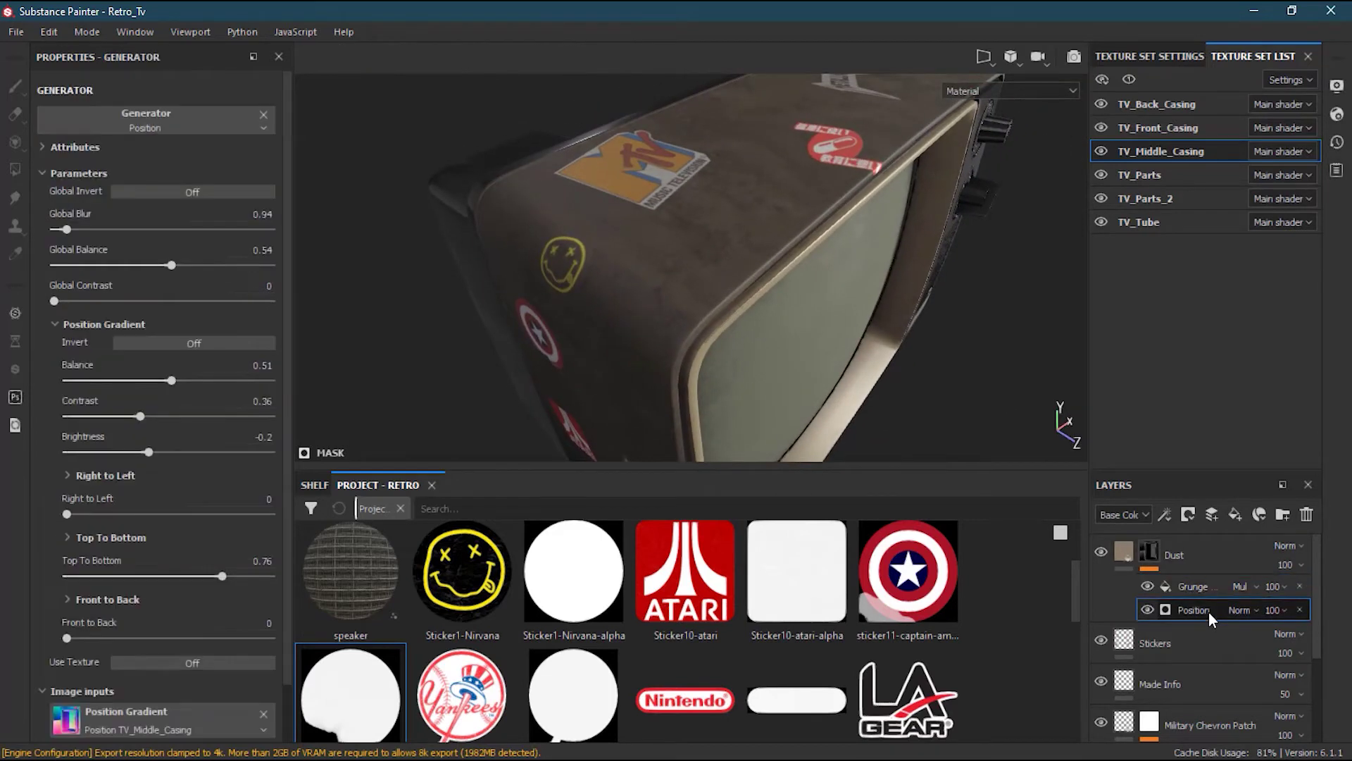
drag(171, 377, 150, 415)
alt+drag(604, 301, 611, 229)
alt+middle_drag(612, 234, 611, 91)
mouse_move(154, 417)
mouse_down()
mouse_move(173, 417)
mouse_move(142, 417)
mouse_up()
alt+drag(564, 310, 863, 277)
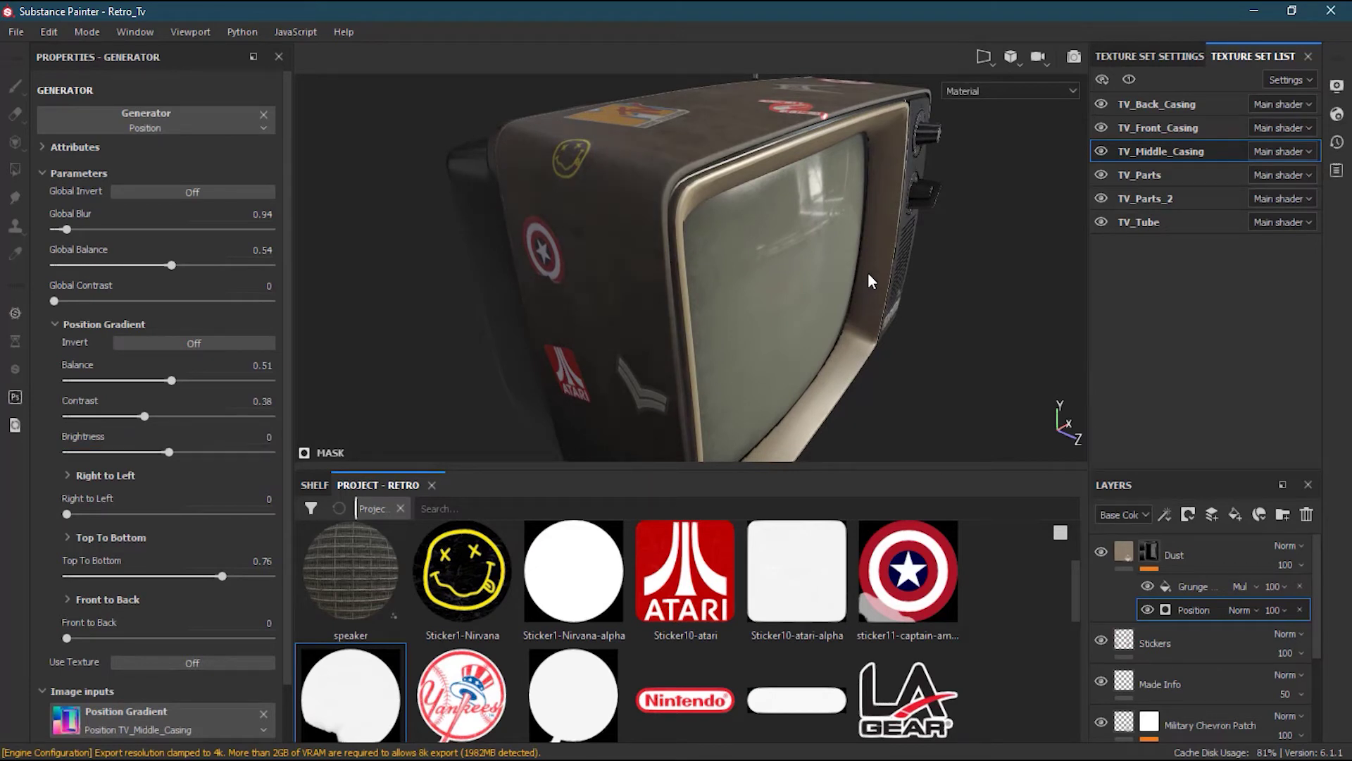
- Set the Top To Bottom value of the Dust mask's Position generator to 0.69
alt+drag(828, 293, 754, 296)
mouse_move(222, 576)
mouse_down()
mouse_move(196, 573)
mouse_move(208, 573)
mouse_up()
alt+drag(634, 296, 650, 244)
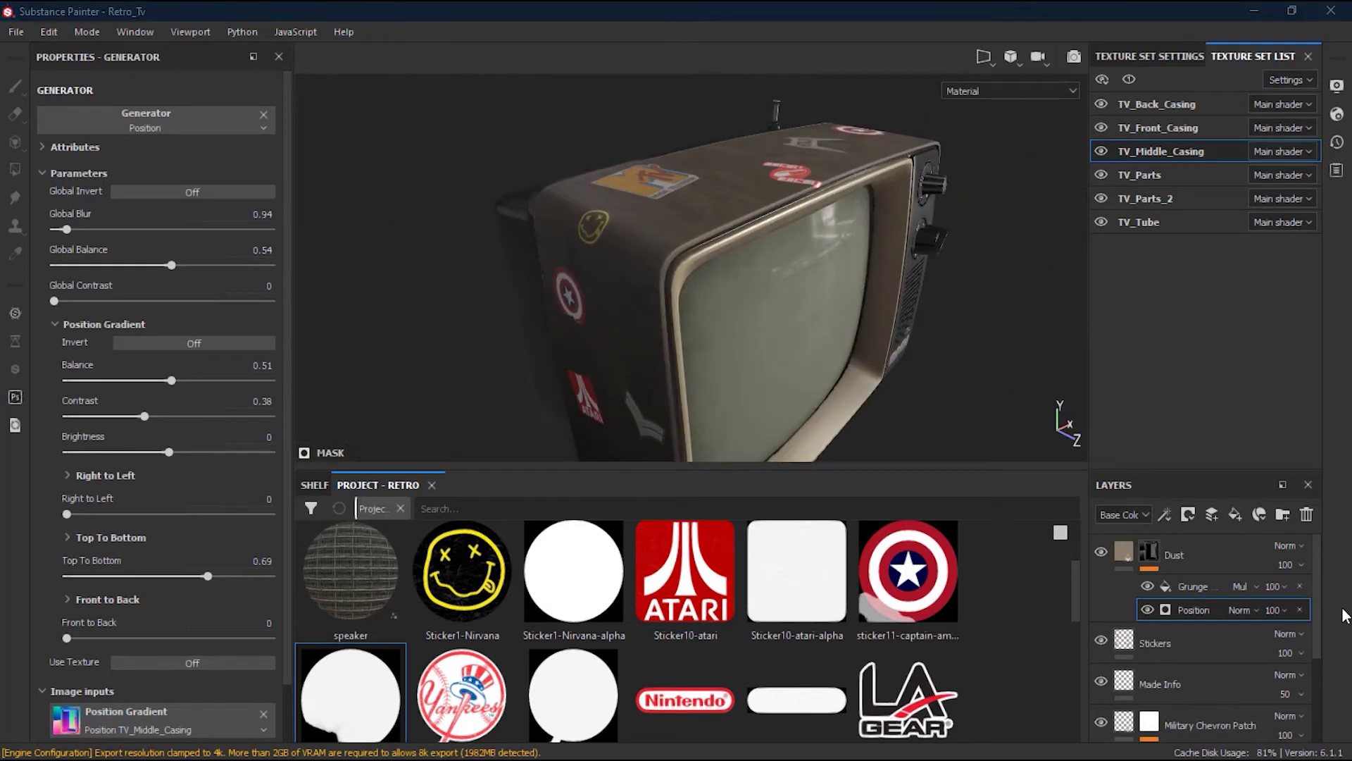
- Set the mask's Grunge Rough Dirty texture to a Contrast of 0.29 and a UV Scale of 2
click(1198, 588)
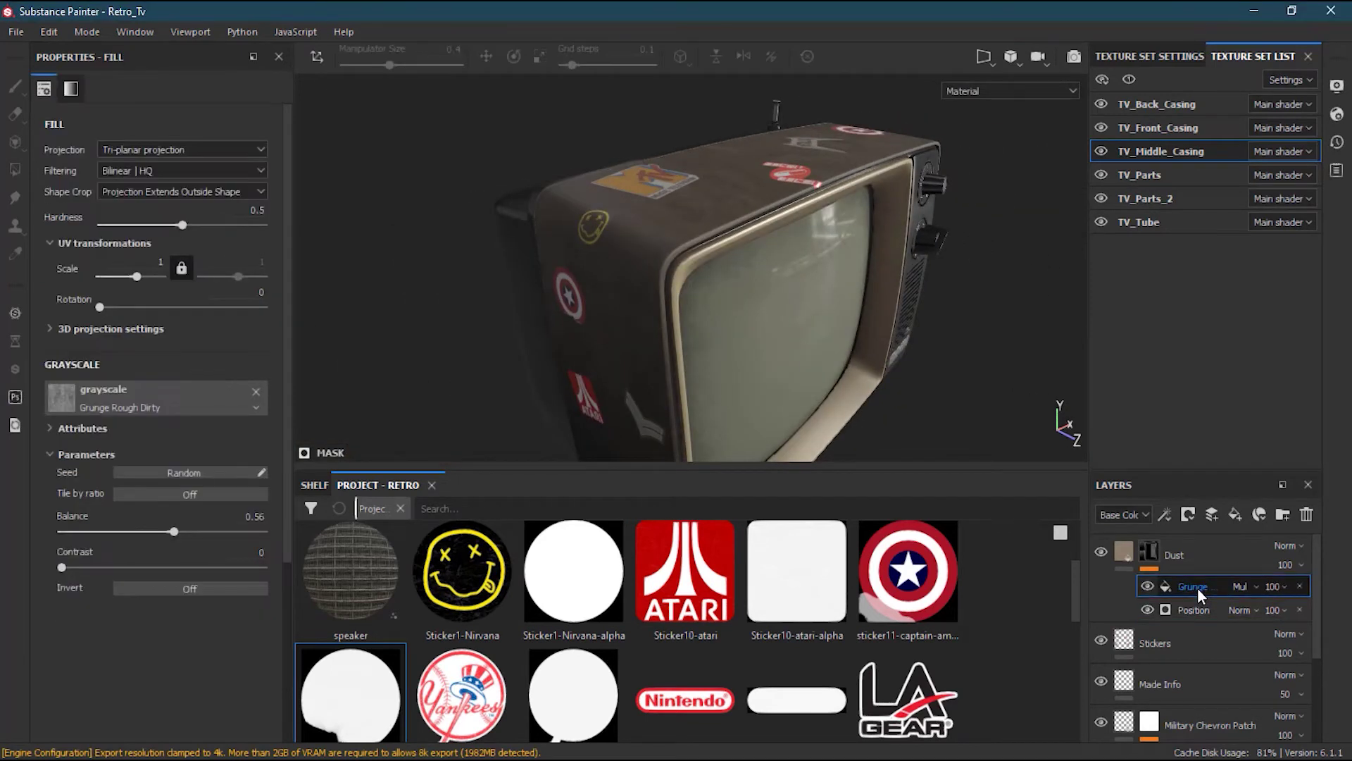
alt+drag(638, 218, 725, 238)
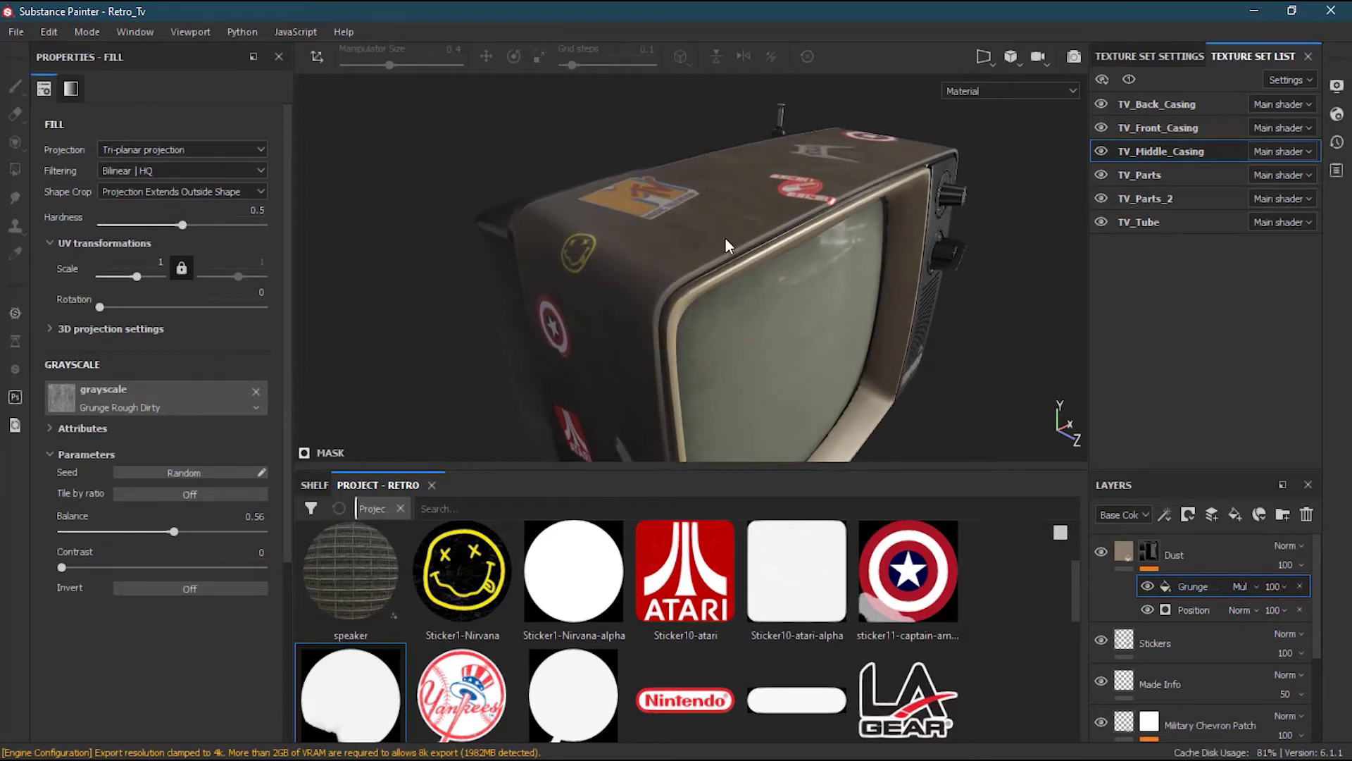
drag(61, 571, 104, 575)
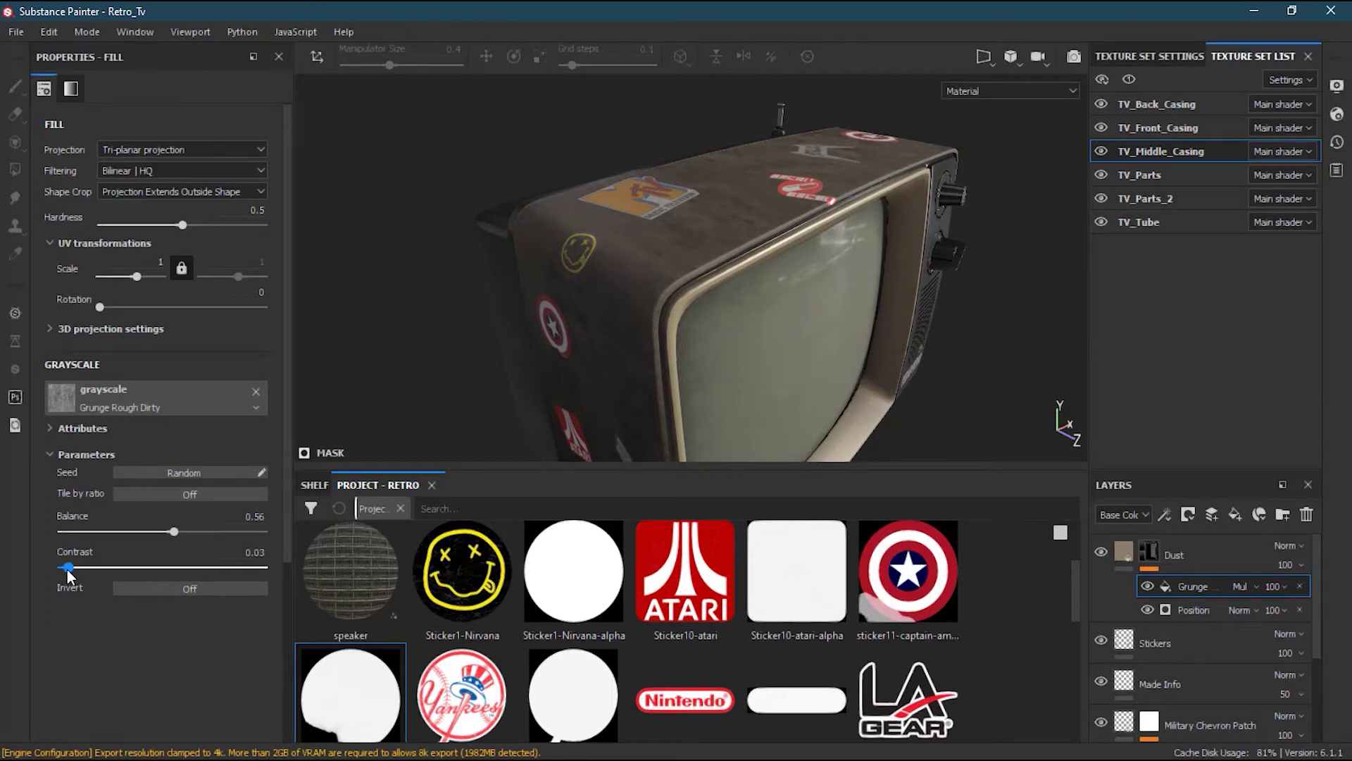
drag(66, 570, 101, 572)
alt+drag(683, 252, 622, 325)
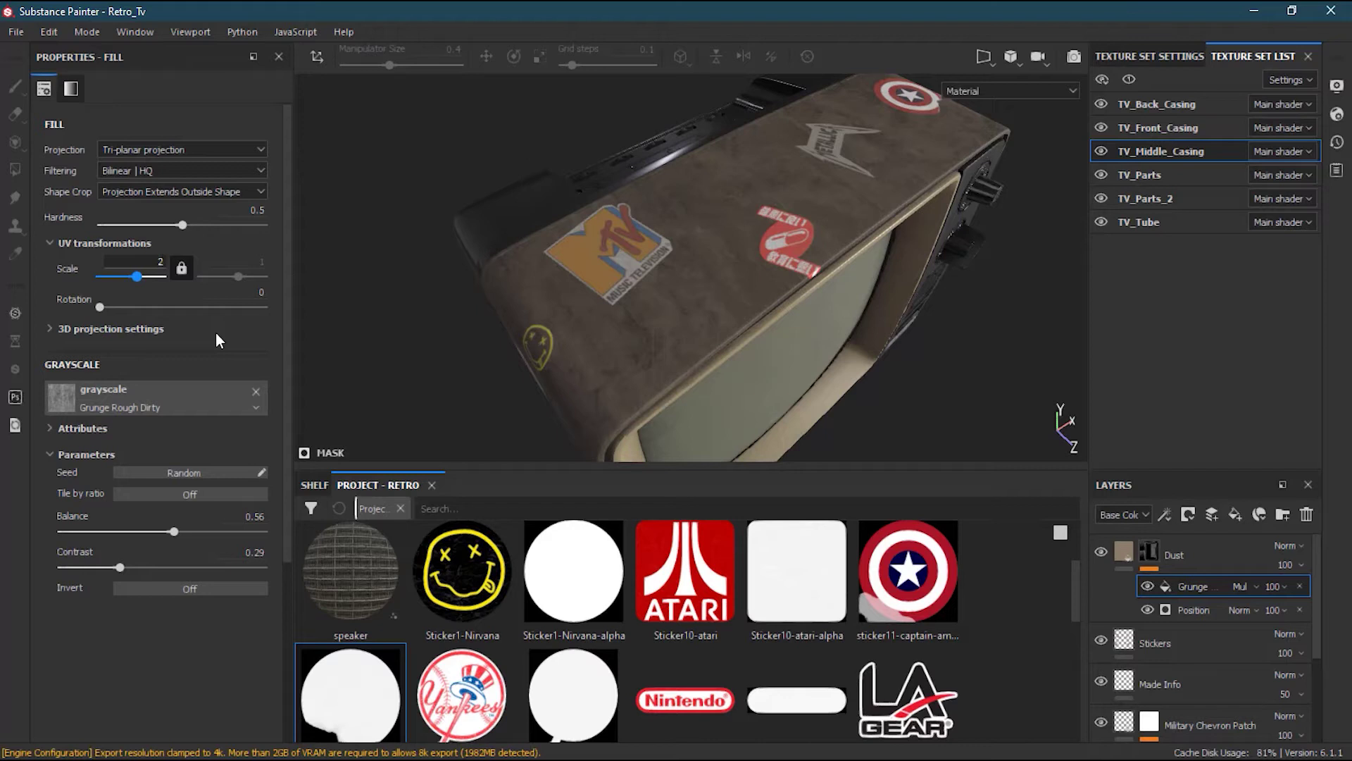
key(Return)
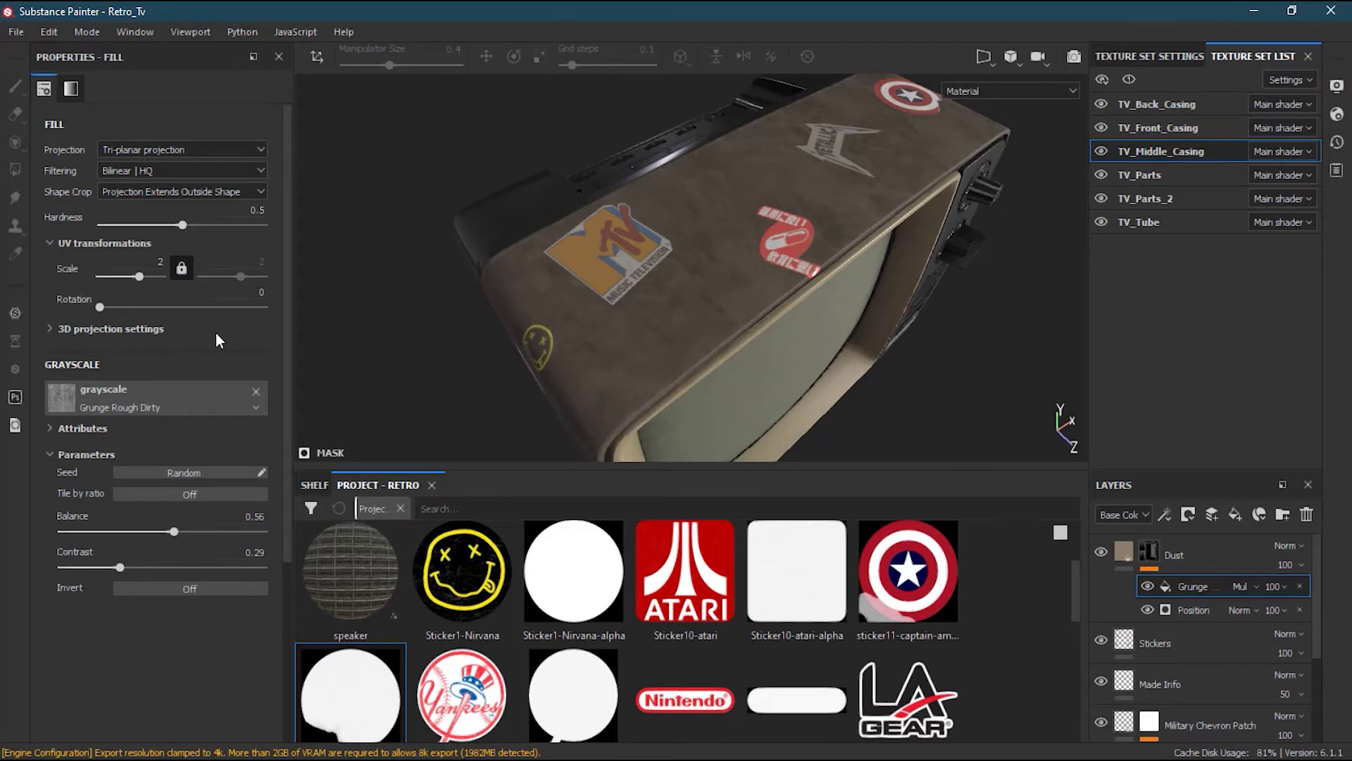
- Lower the Grunge Rough Dirty texture's Contrast to 0.24 and its Balance to 0.54
alt+drag(725, 313, 599, 380)
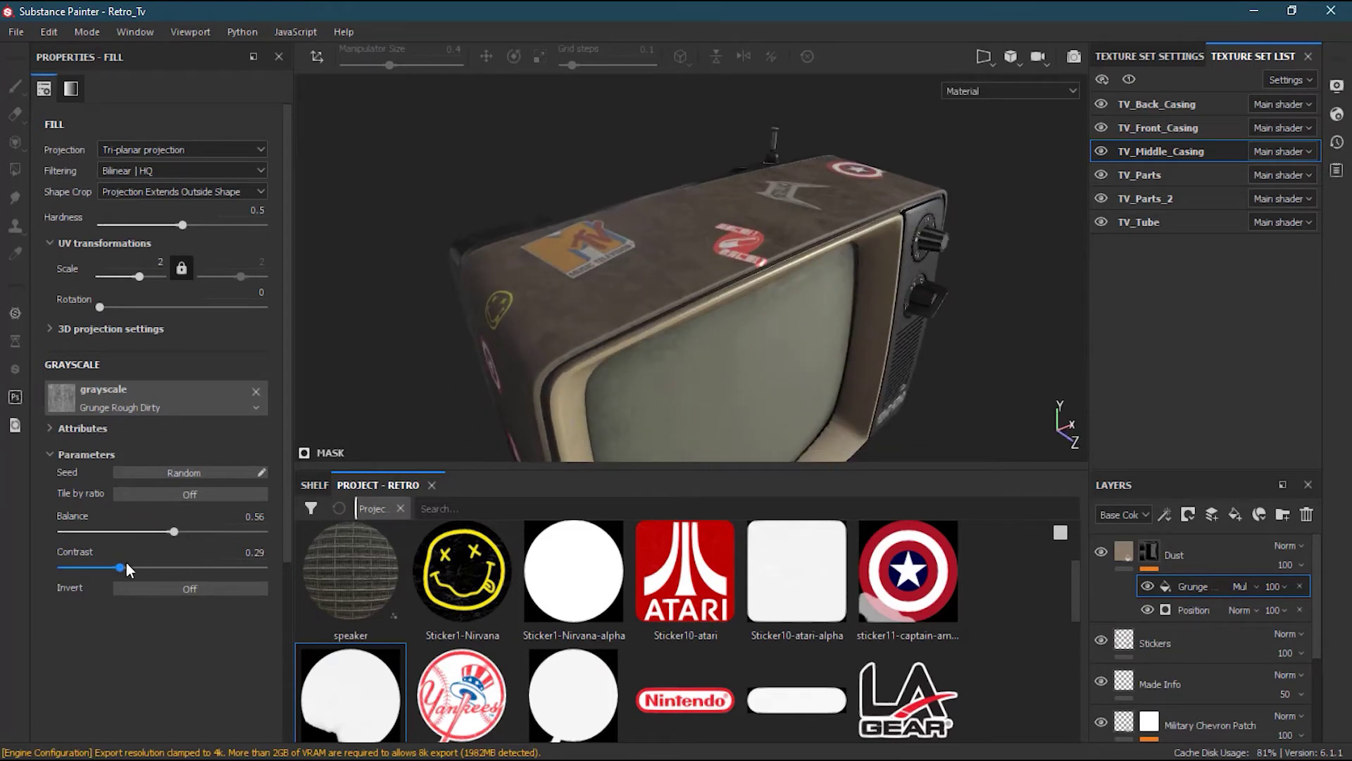
drag(116, 568, 110, 567)
drag(167, 532, 166, 532)
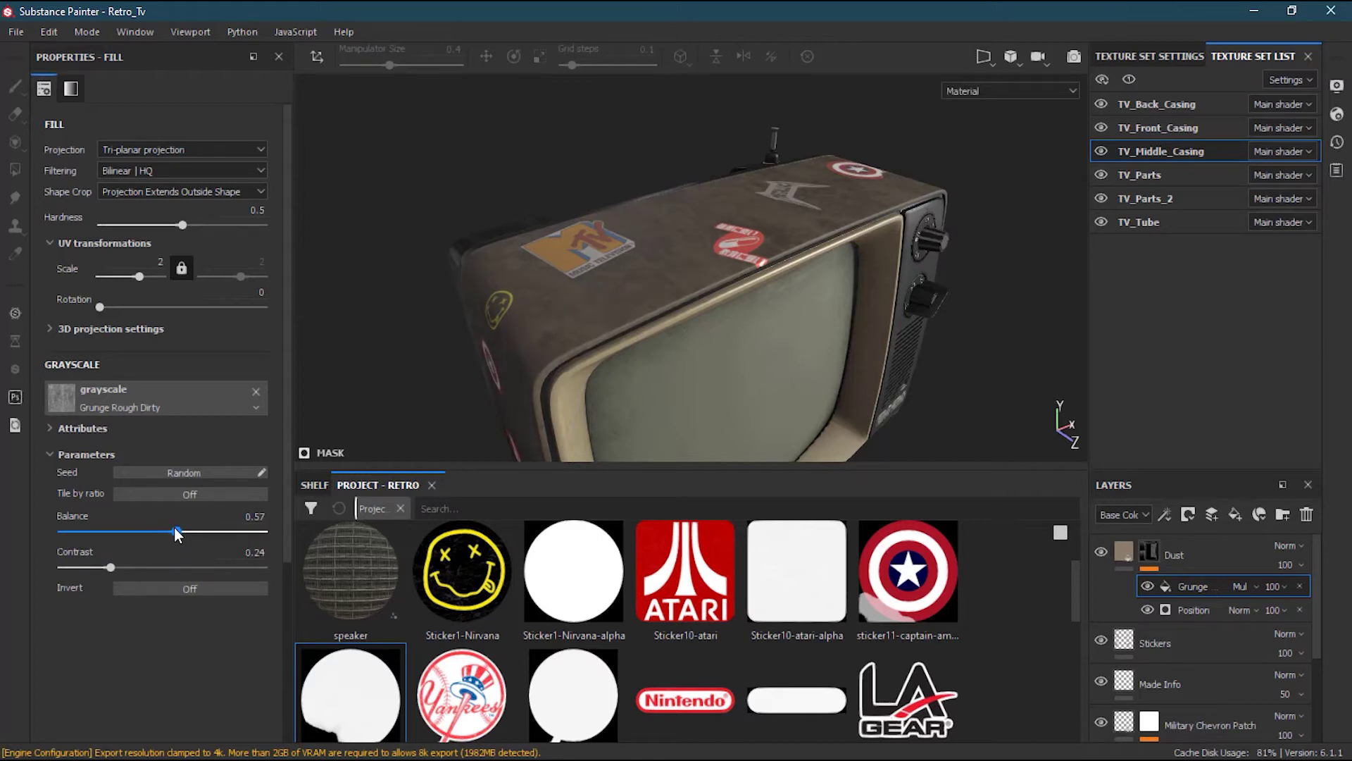
drag(170, 534, 169, 534)
scroll(634, 281, up, 3)
scroll(634, 282, down, 1)
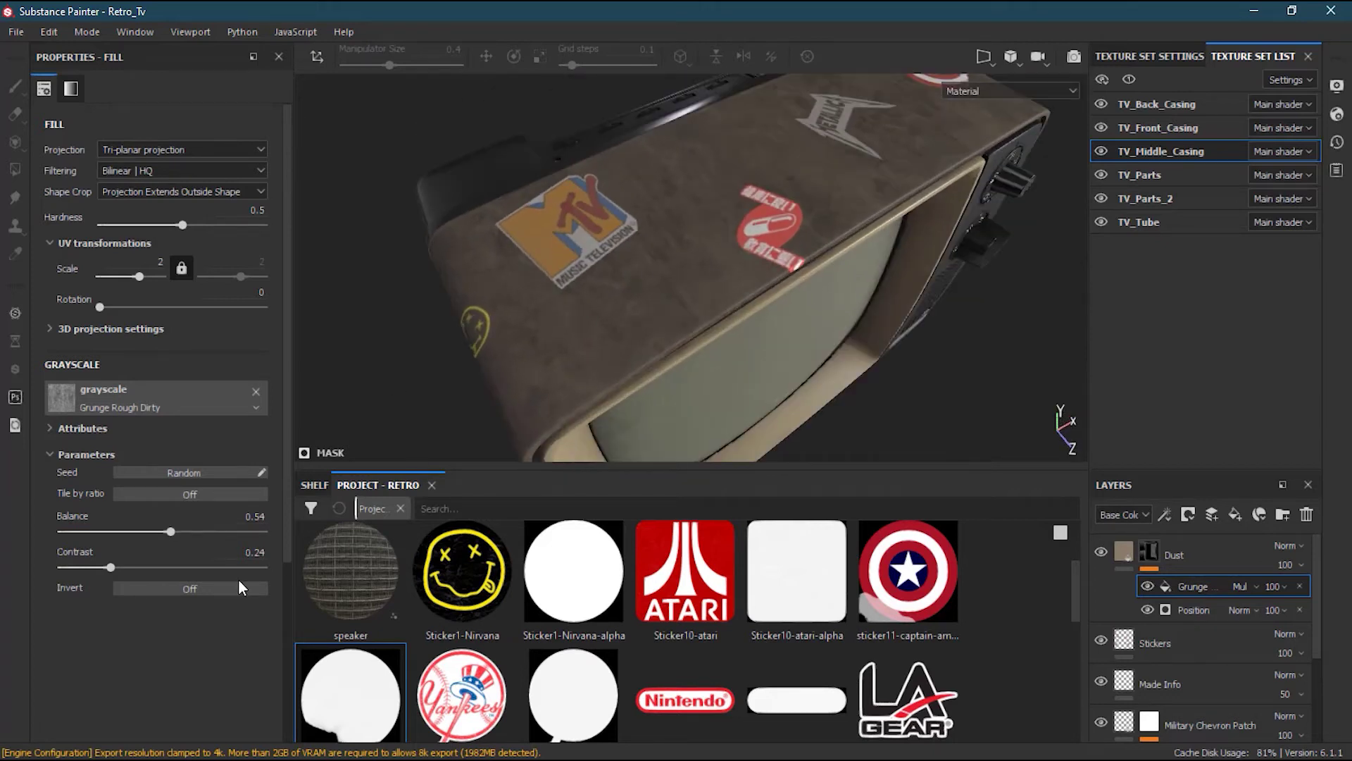
- Fine-tune the Grunge Rough Dirty texture to a Balance of 0.52 and a Contrast of 0.26
drag(113, 567, 107, 567)
drag(168, 531, 166, 531)
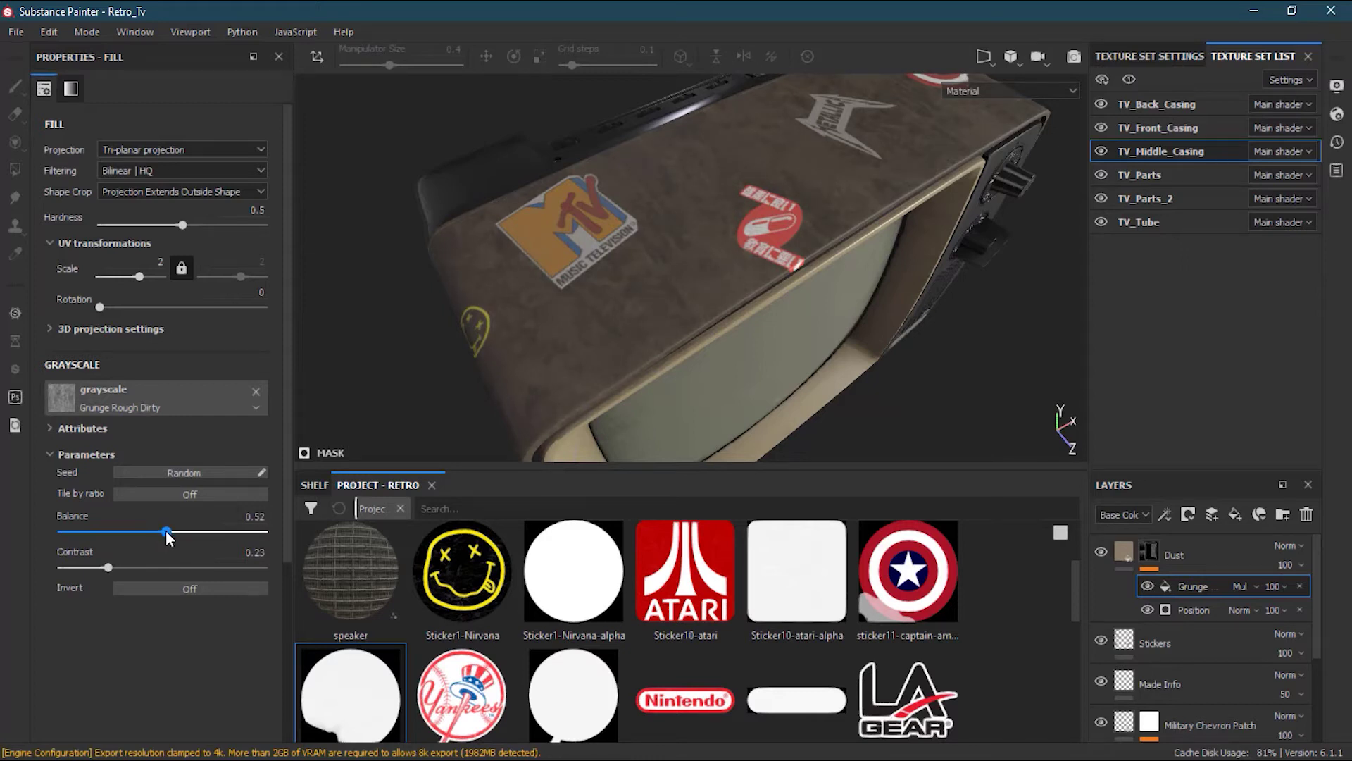
drag(109, 568, 107, 567)
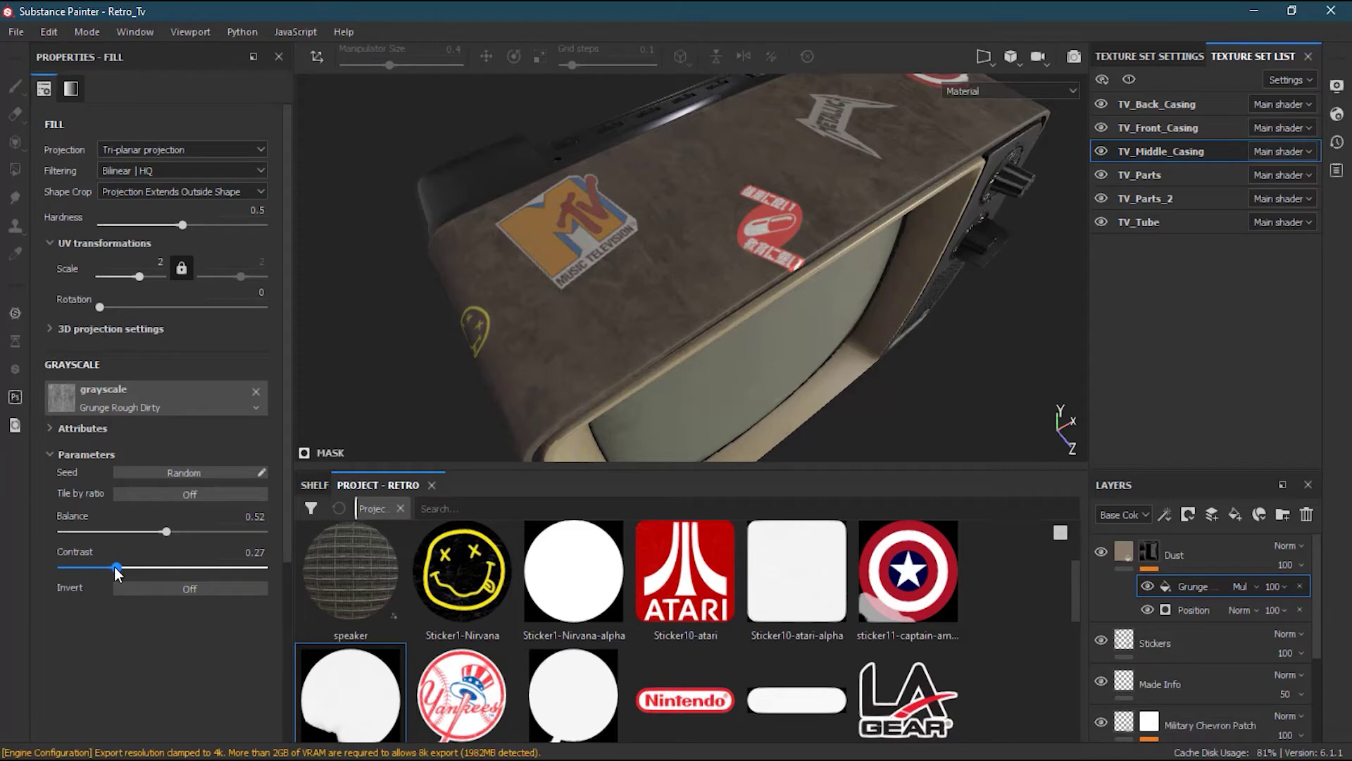
drag(112, 568, 113, 568)
- Set the Position Gradient's Contrast to 0.48 and its Brightness to 0.03 in the Dust mask
alt+drag(676, 296, 789, 204)
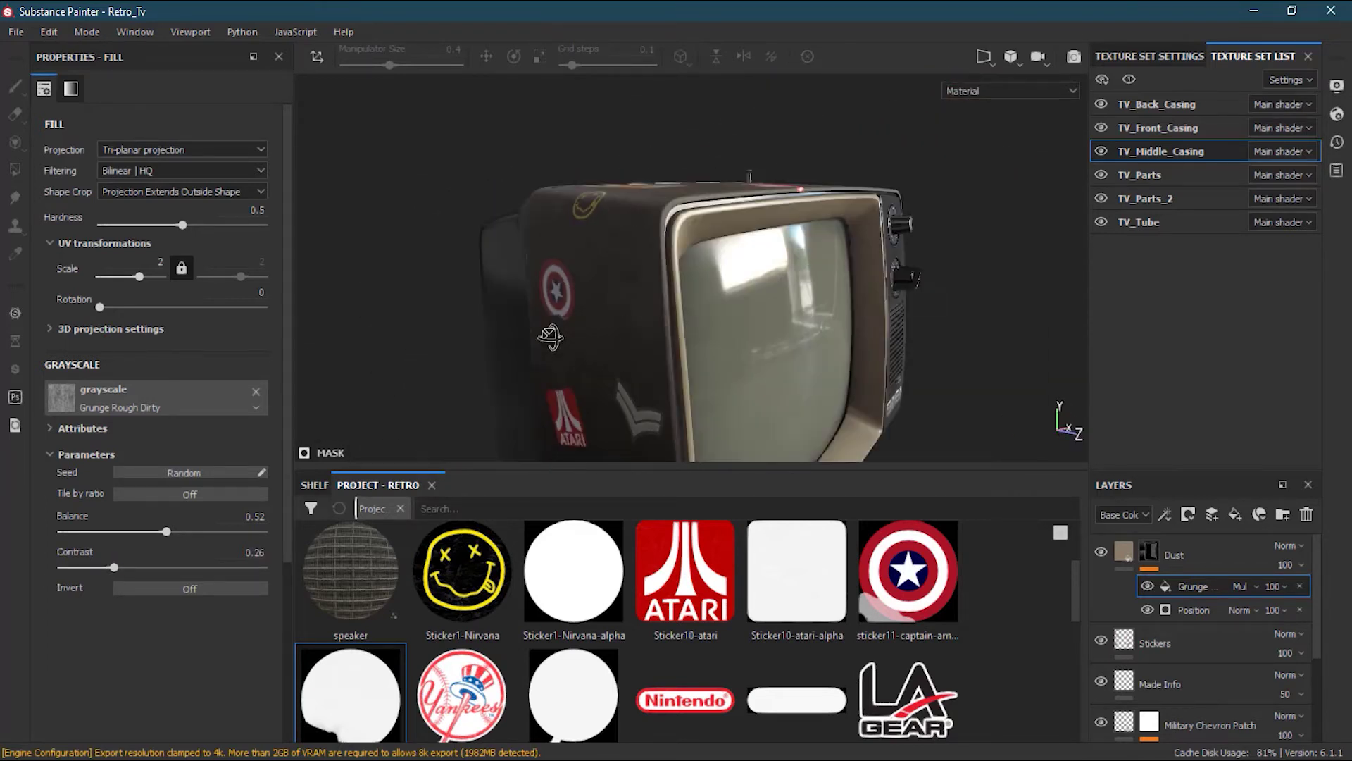
alt+middle_drag(789, 204, 819, 139)
alt+drag(819, 139, 688, 310)
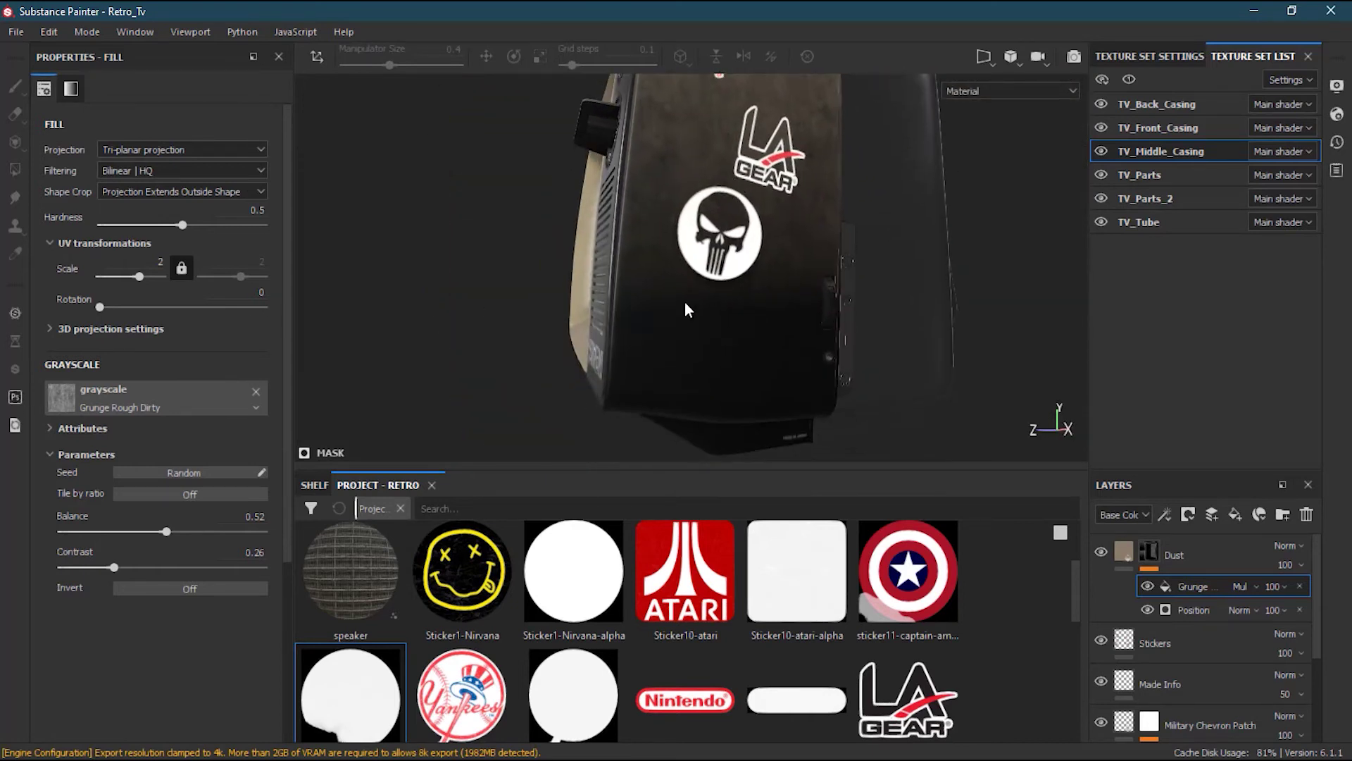
click(1197, 610)
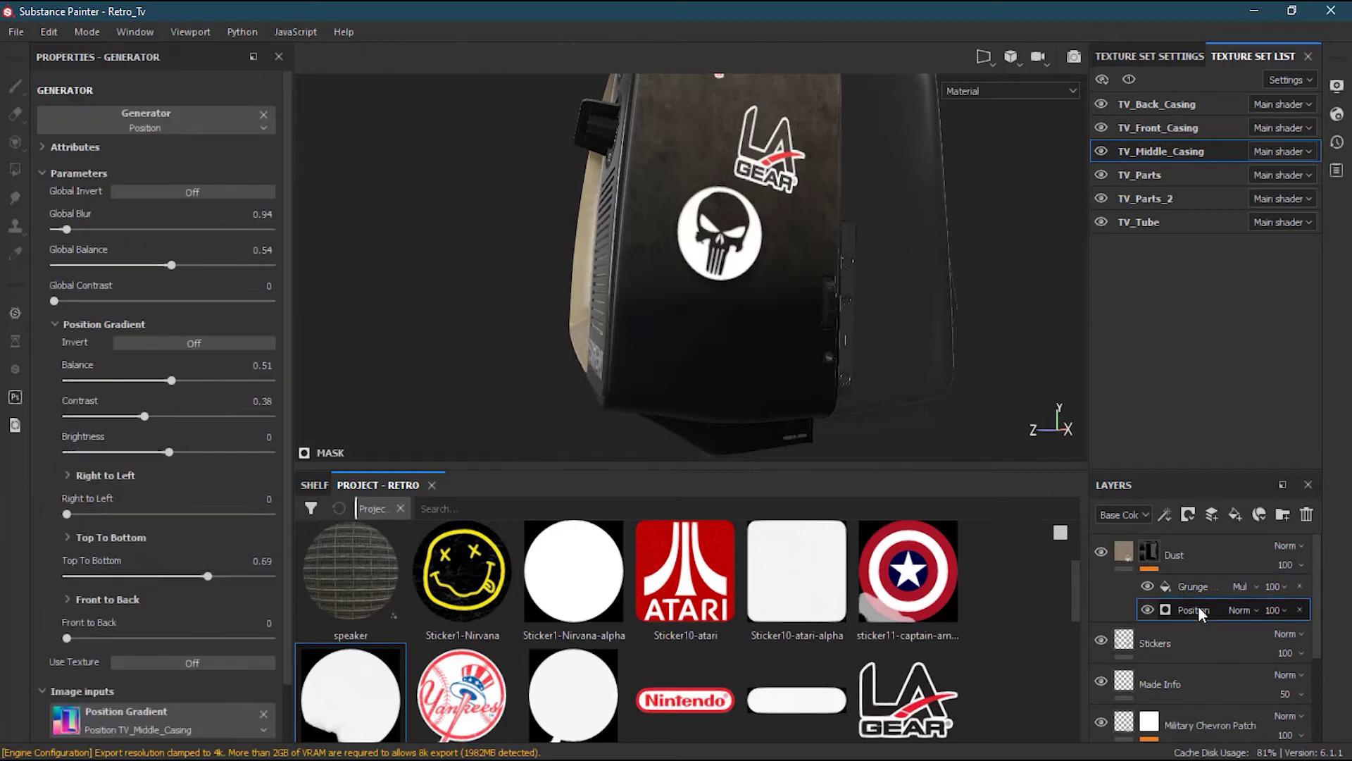
click(144, 416)
drag(144, 417, 183, 453)
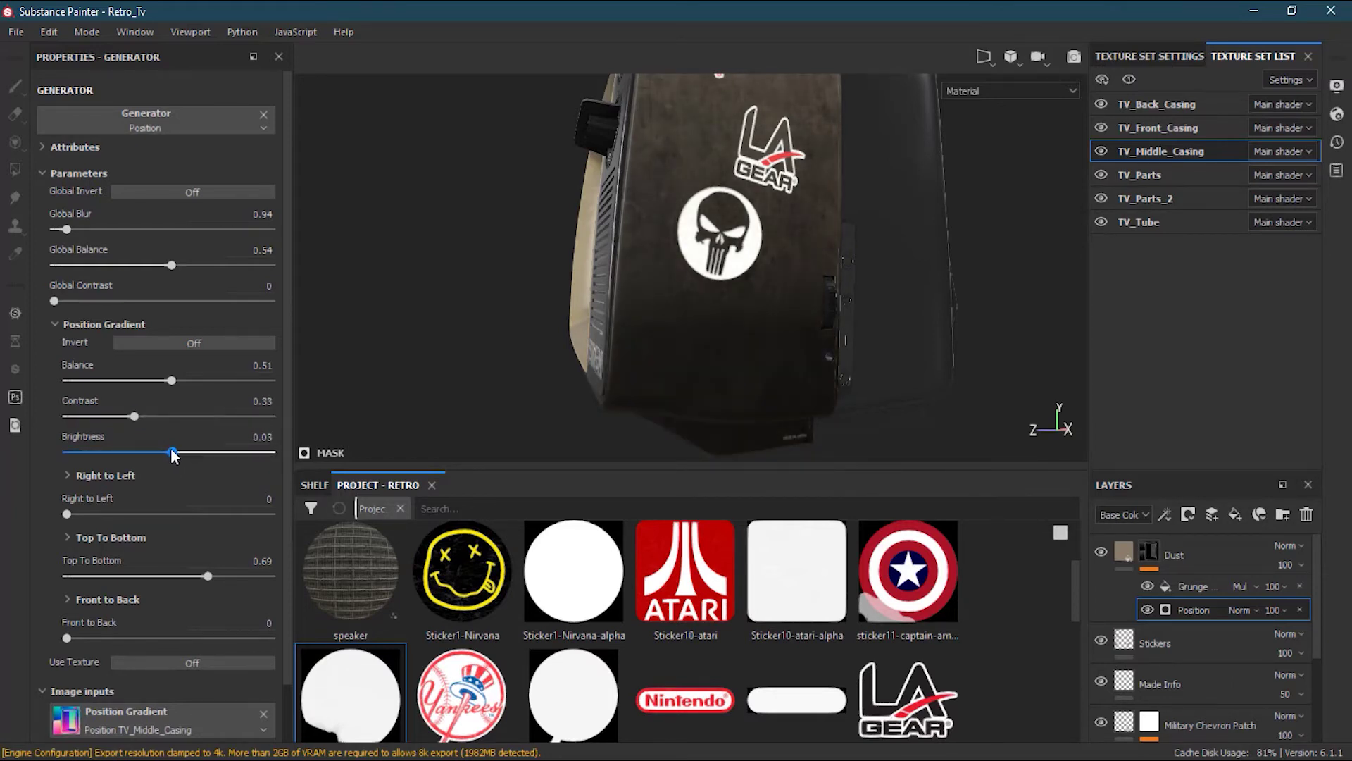
mouse_move(134, 416)
mouse_down()
mouse_move(164, 416)
mouse_move(172, 451)
mouse_up()
- Instantiate the Dust layer across the TV_Back_Casing, TV_Front_Casing, TV_Parts, TV_Parts_2 and TV_Tube texture sets
alt+drag(493, 296, 690, 312)
alt+right_drag(690, 312, 670, 341)
alt+drag(670, 341, 606, 365)
alt+right_drag(606, 364, 662, 370)
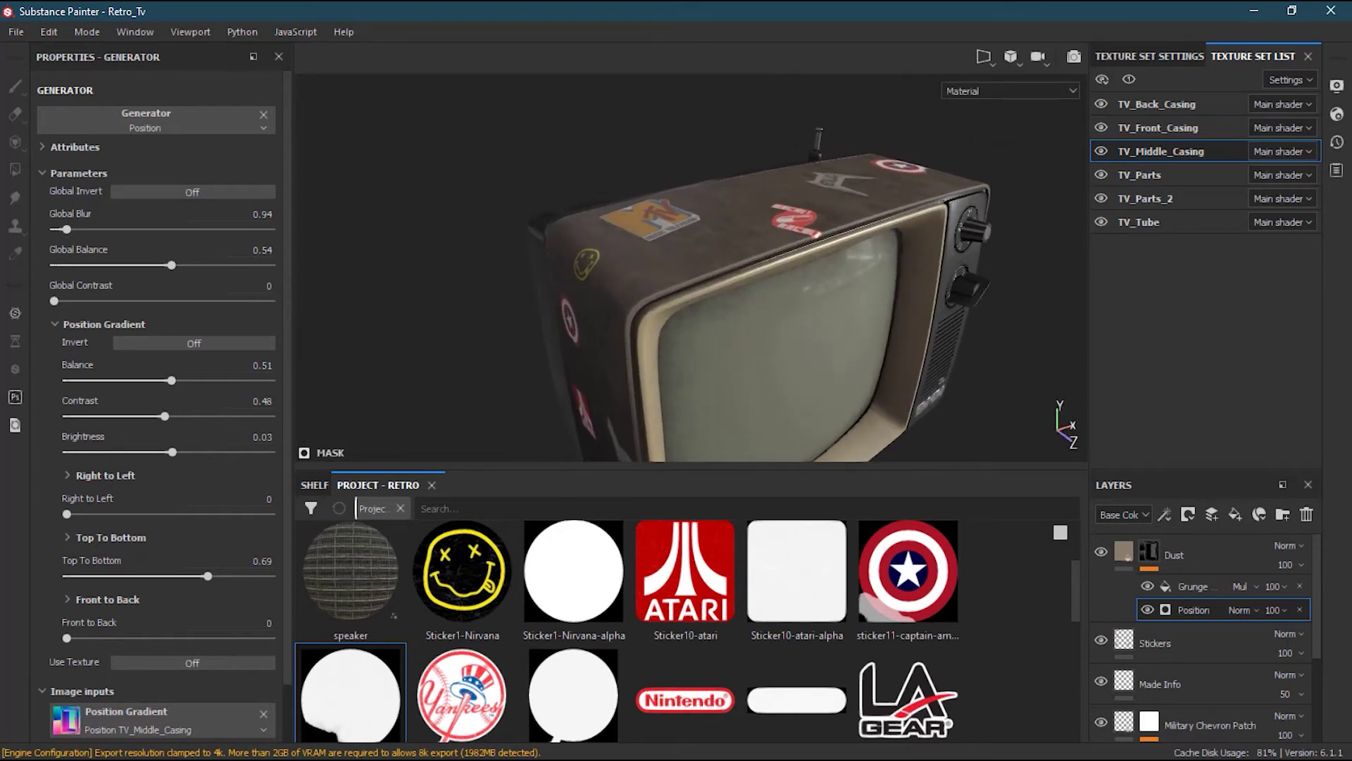
alt+drag(663, 370, 954, 334)
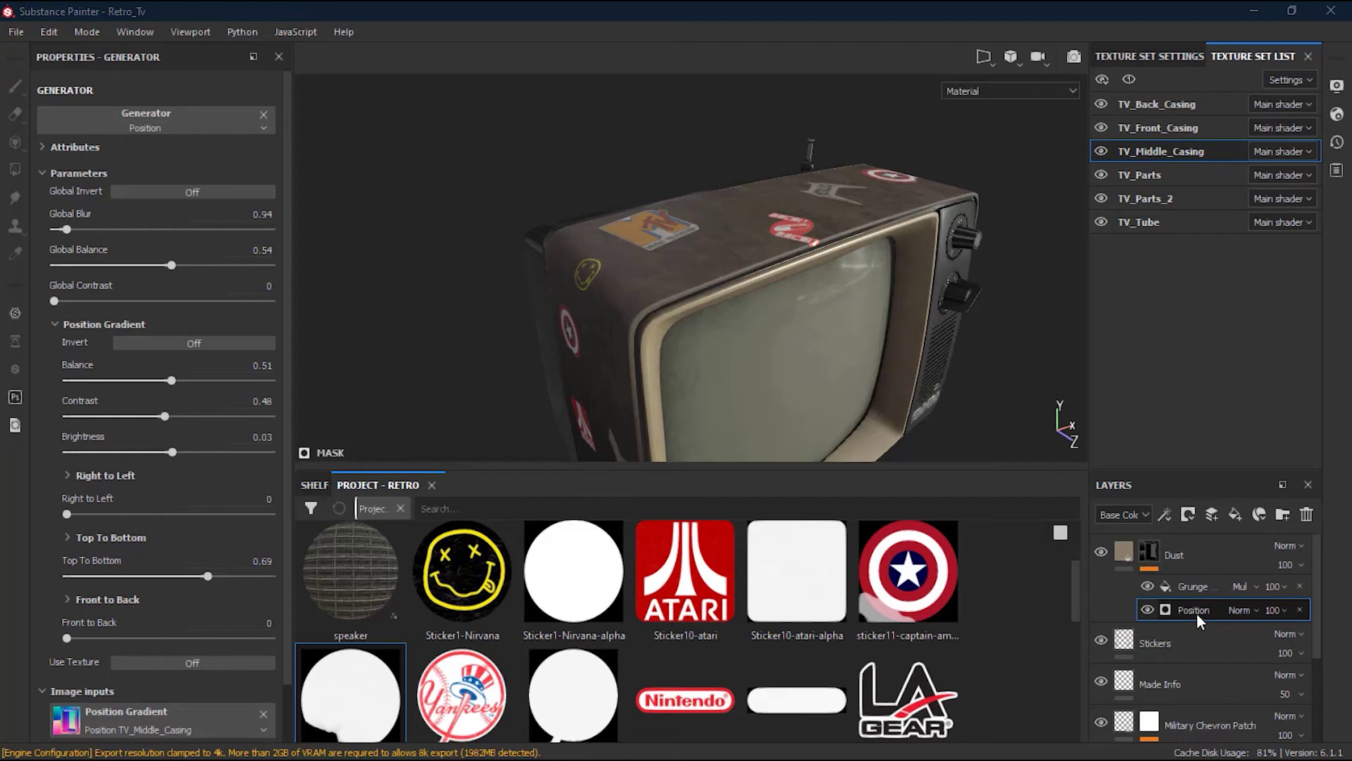
click(1202, 557)
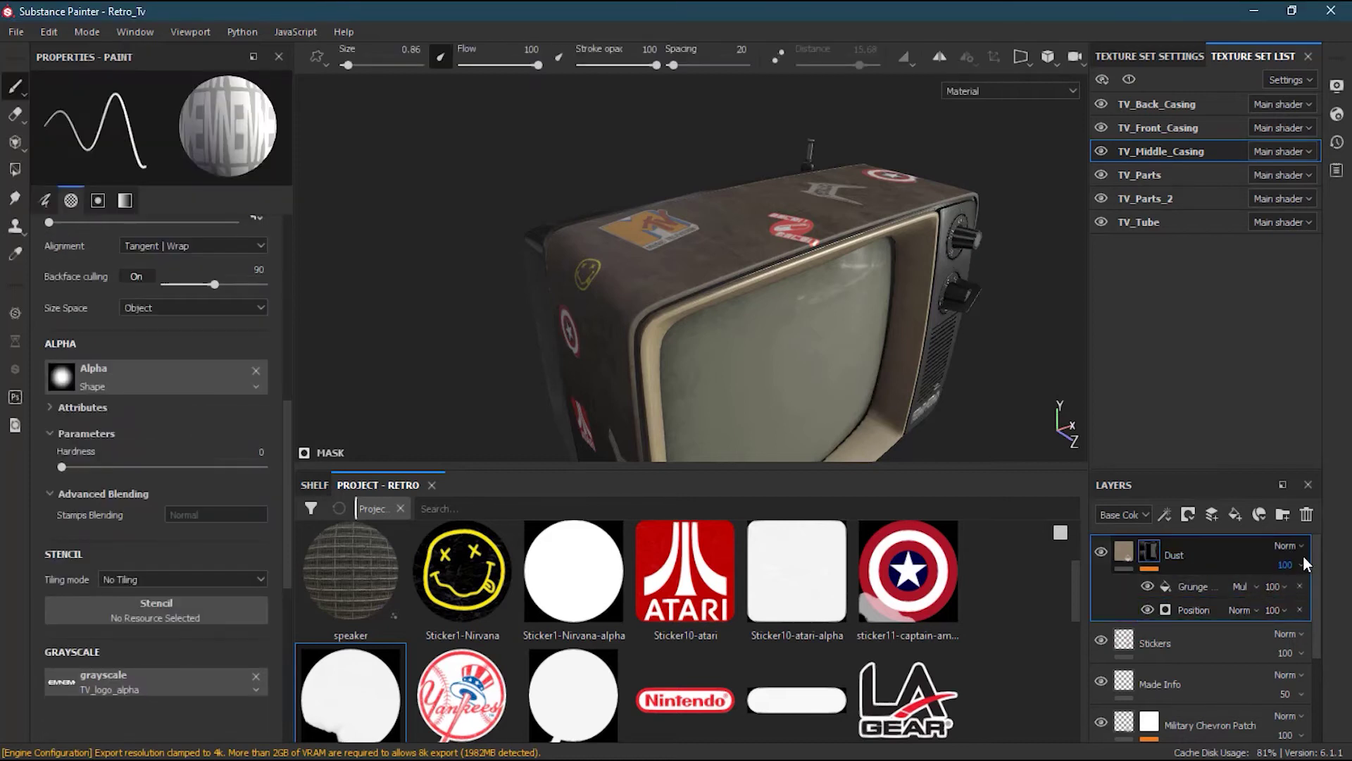
click(1123, 551)
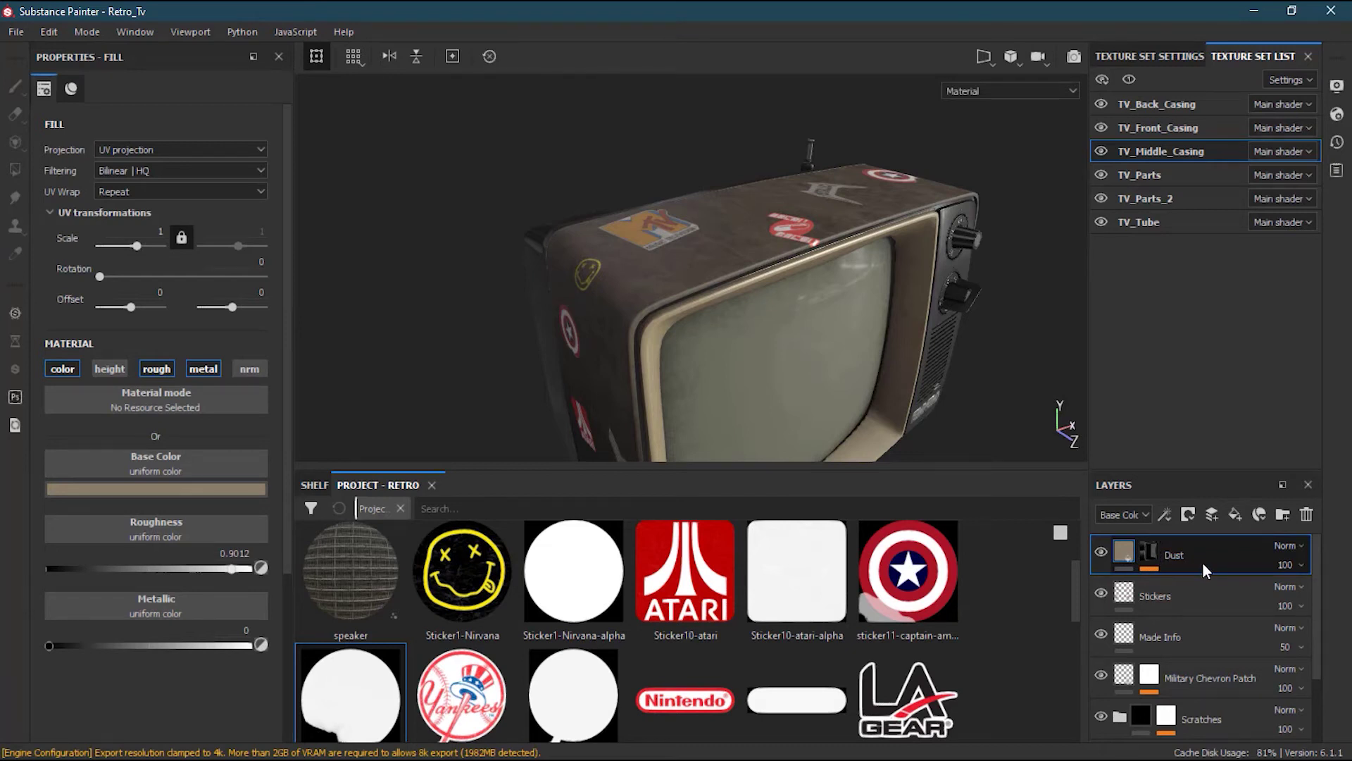
right_click(1202, 555)
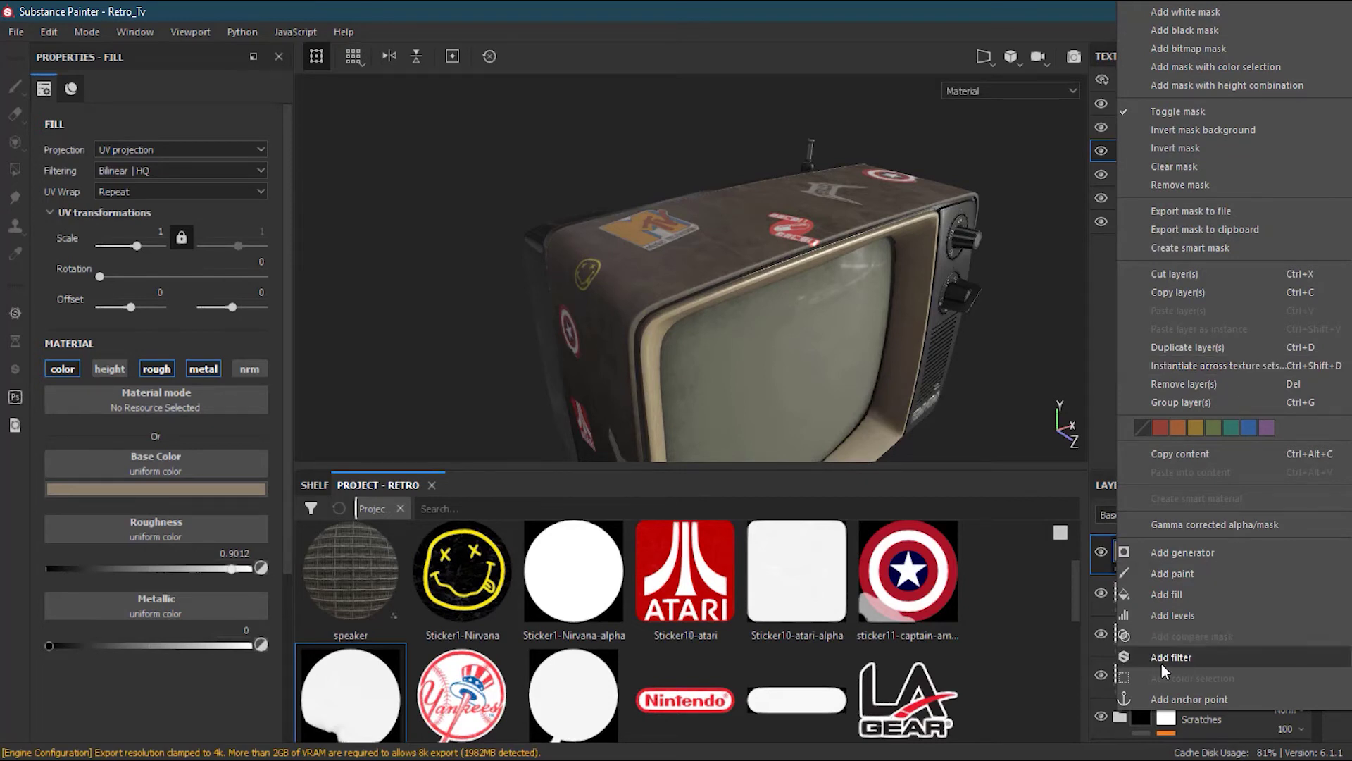
click(1097, 569)
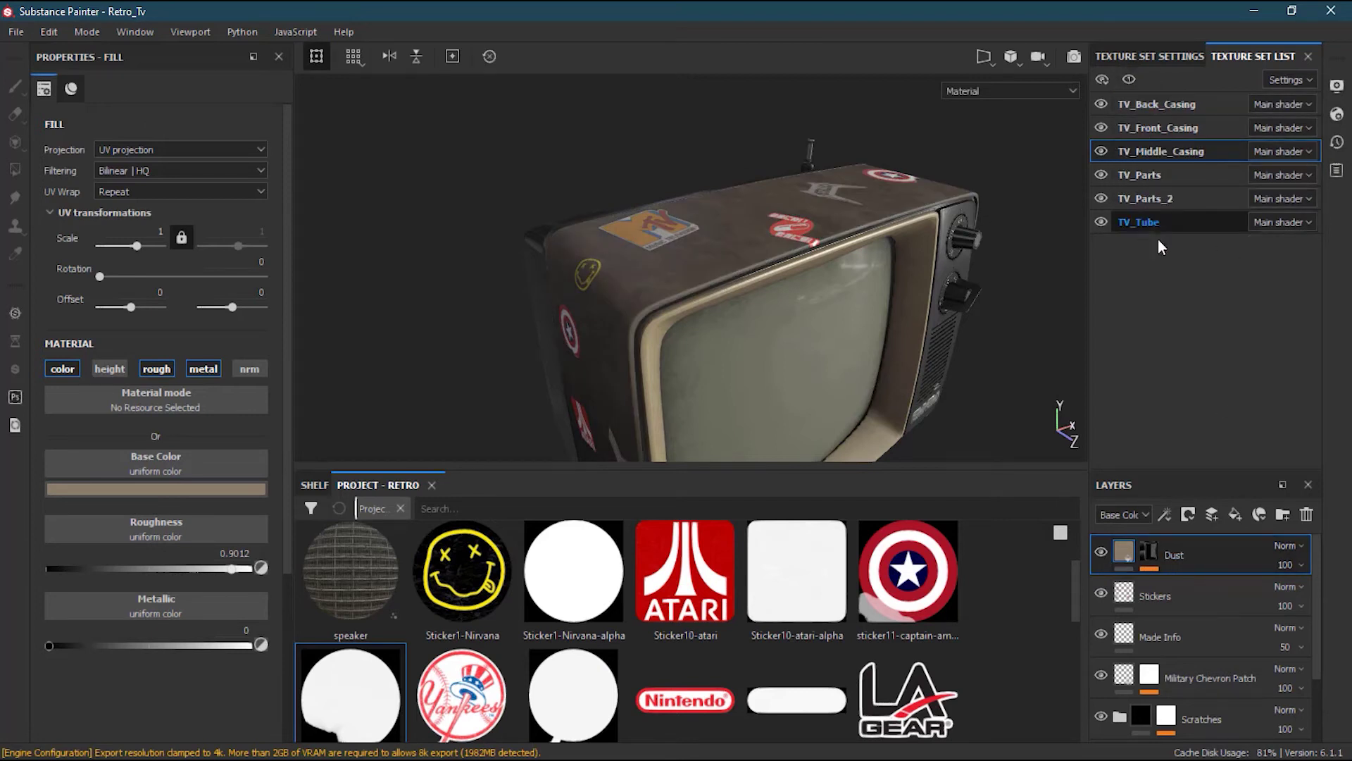
right_click(1218, 554)
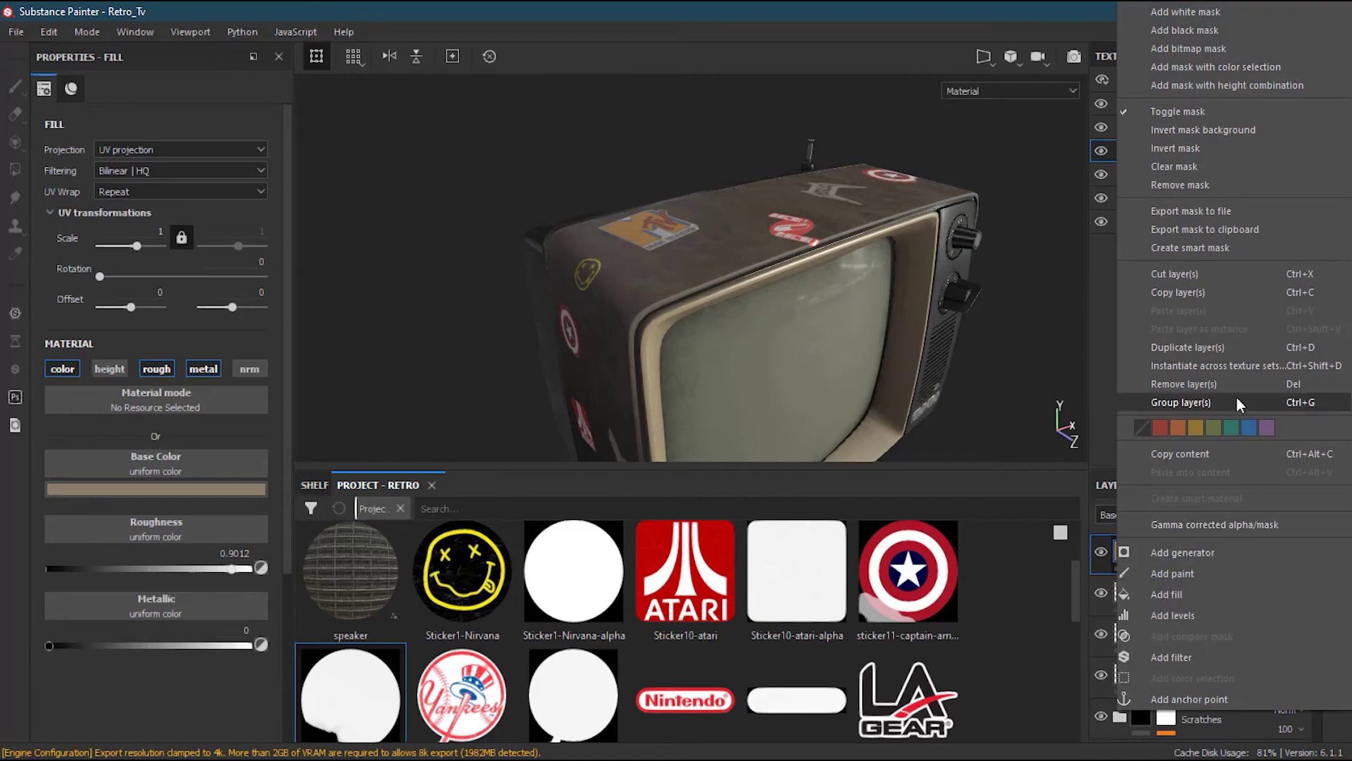
click(1233, 371)
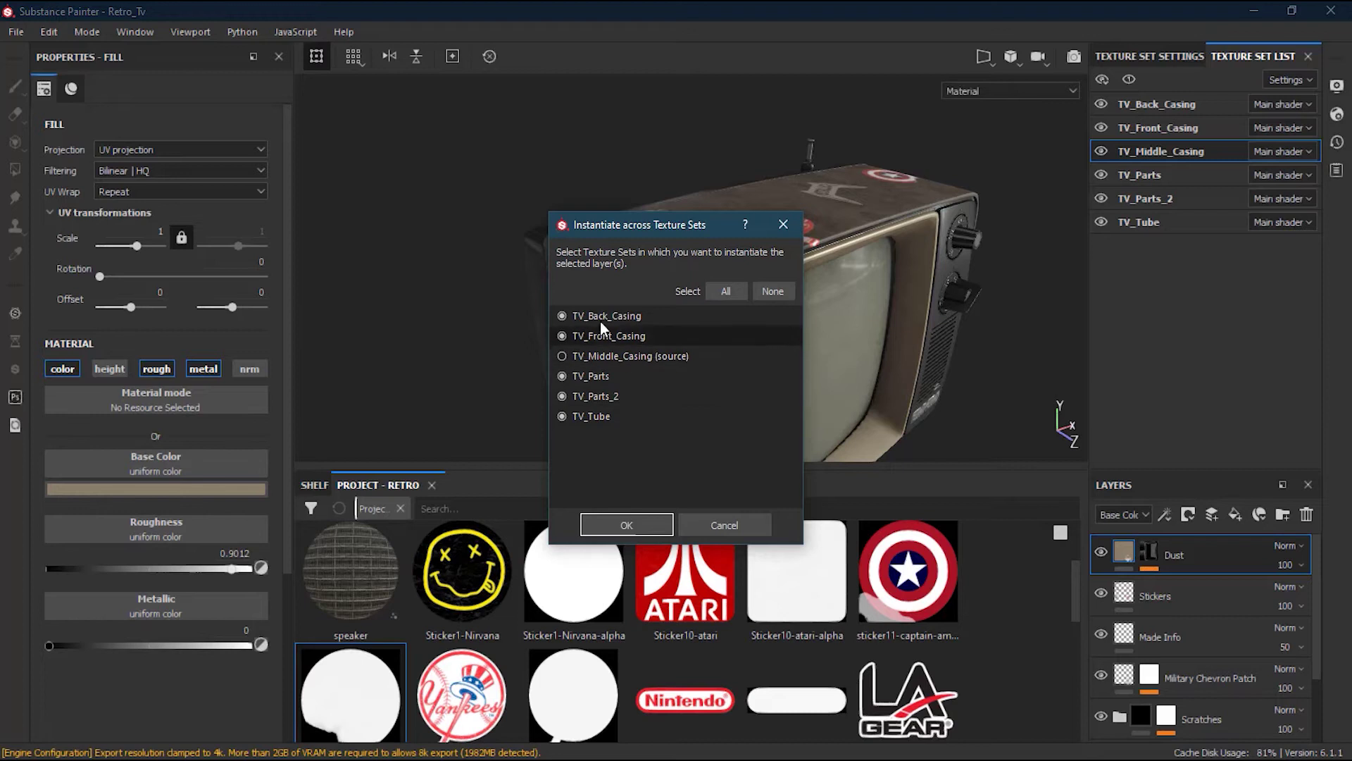
click(652, 525)
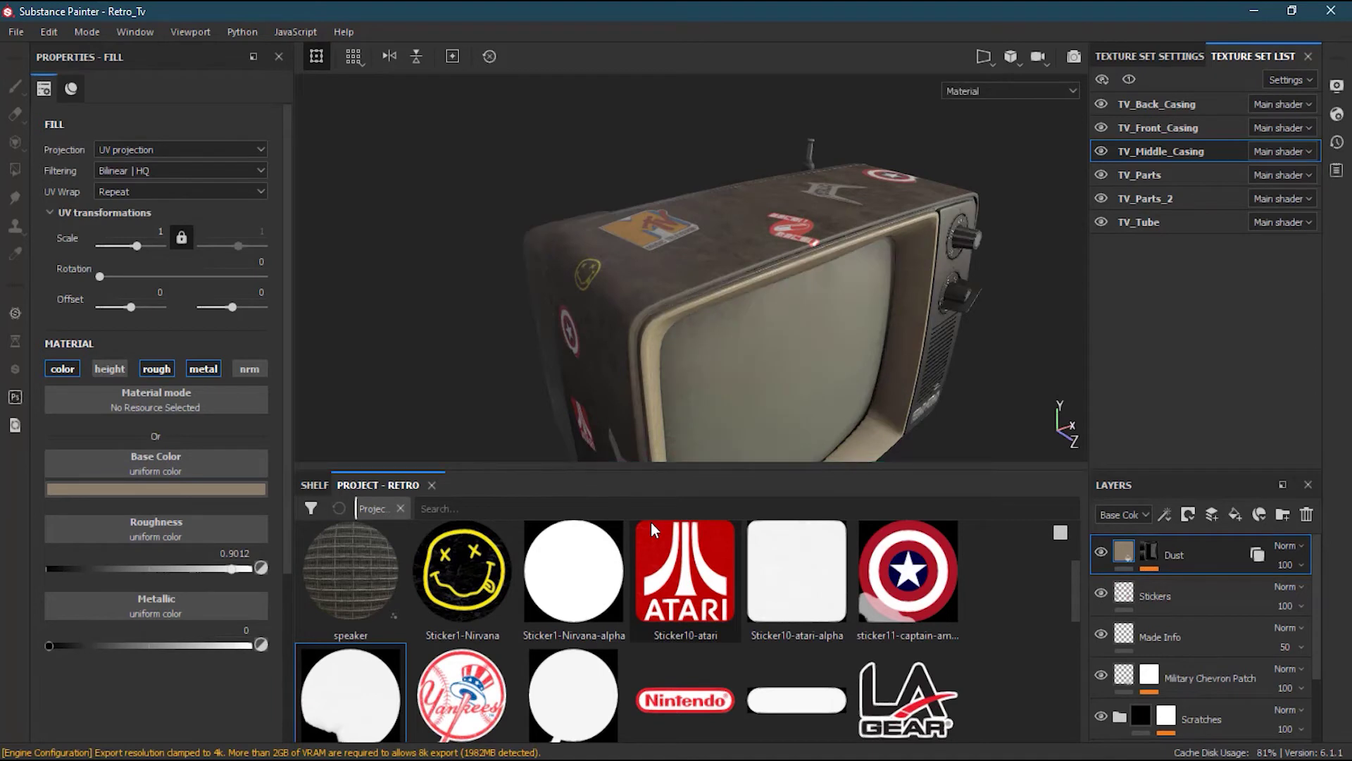
- Change the Dust layer's Base Color blending mode to Screen
alt+drag(913, 305, 975, 323)
alt+drag(929, 364, 684, 278)
alt+right_drag(685, 279, 634, 285)
alt+drag(633, 286, 766, 272)
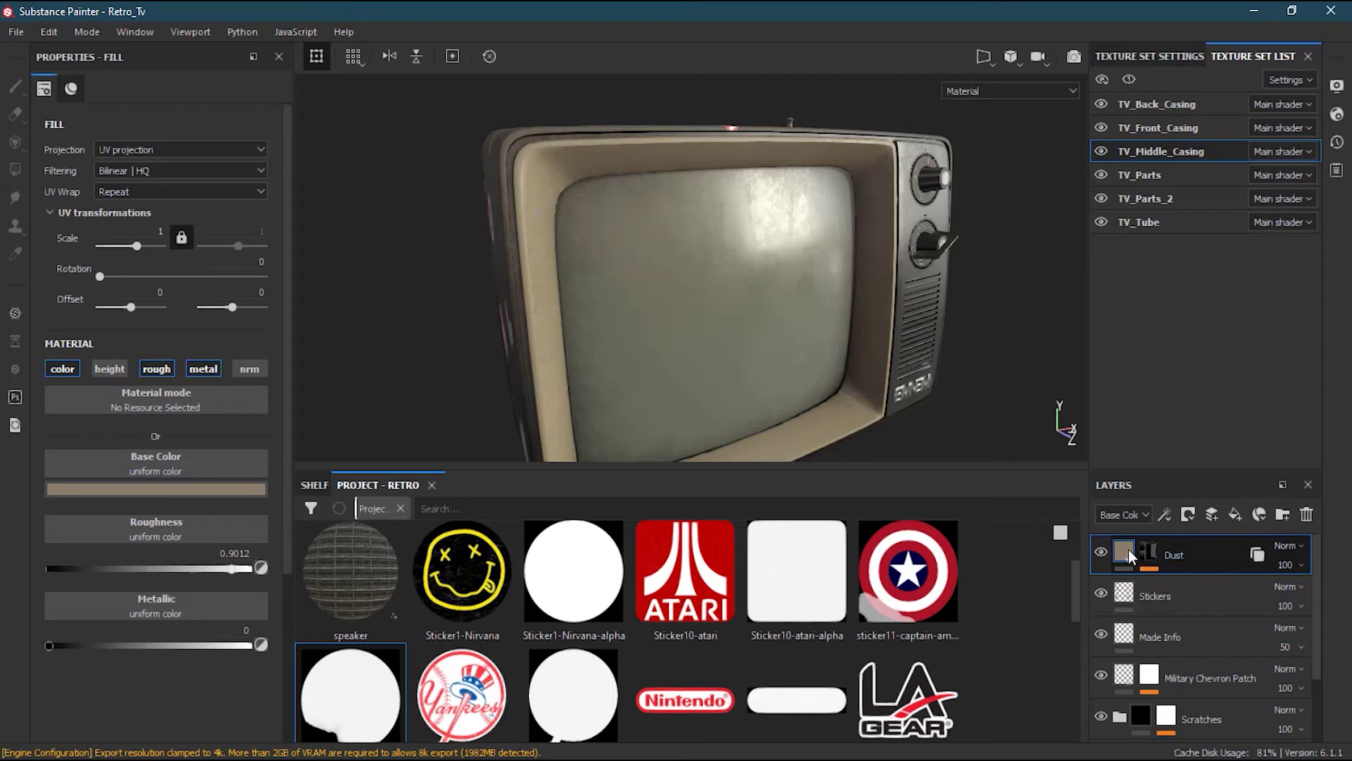
mouse_move(1148, 554)
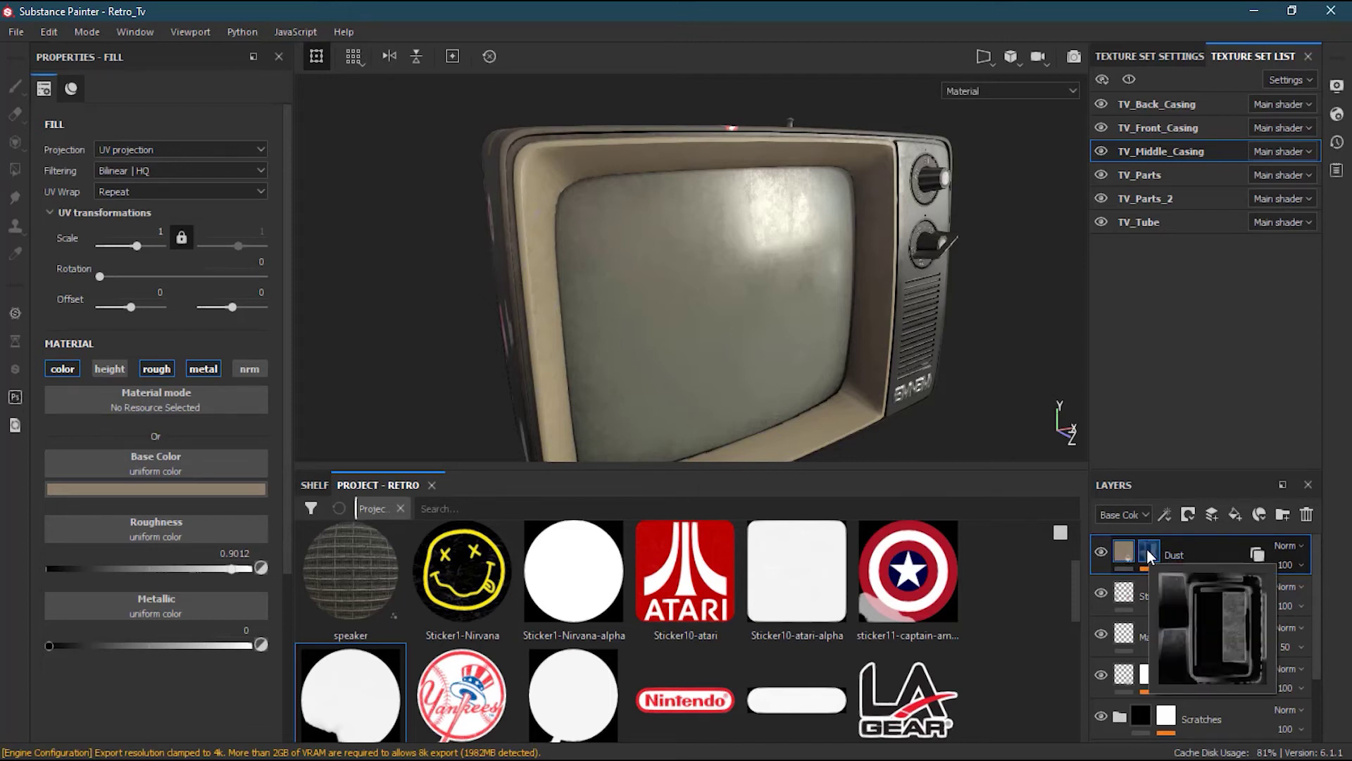
click(1300, 549)
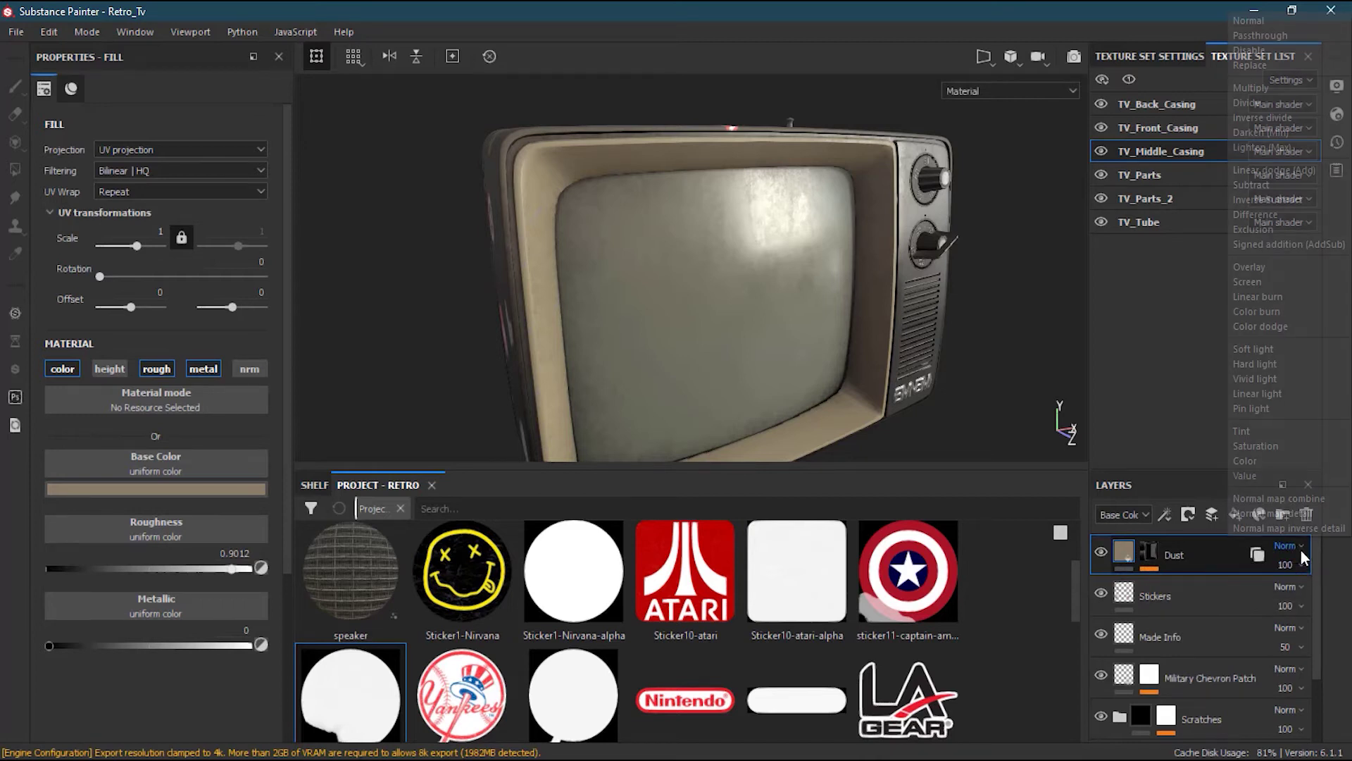
click(1300, 281)
- Reduce the Dust layer's opacity to 65, trying 60 first
alt+drag(885, 245, 900, 309)
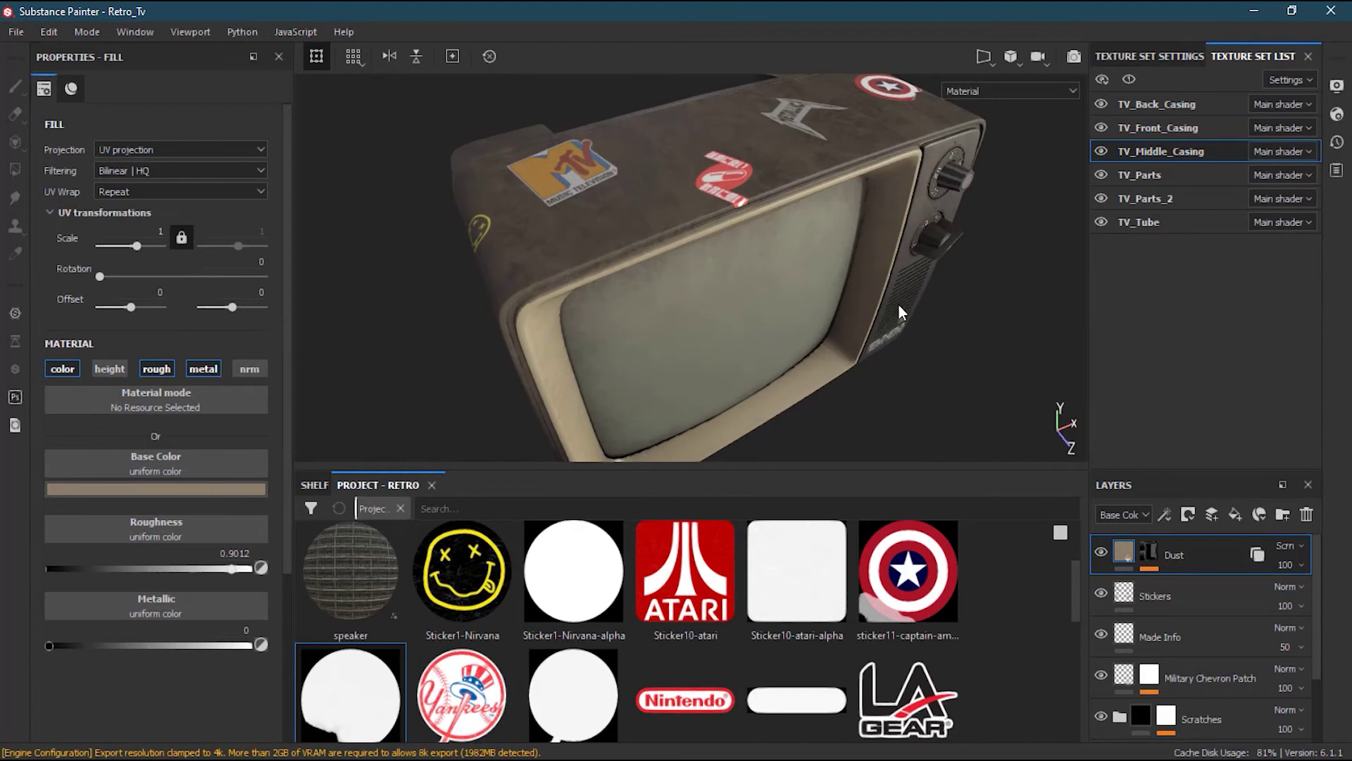
click(1302, 565)
drag(1345, 596, 1293, 611)
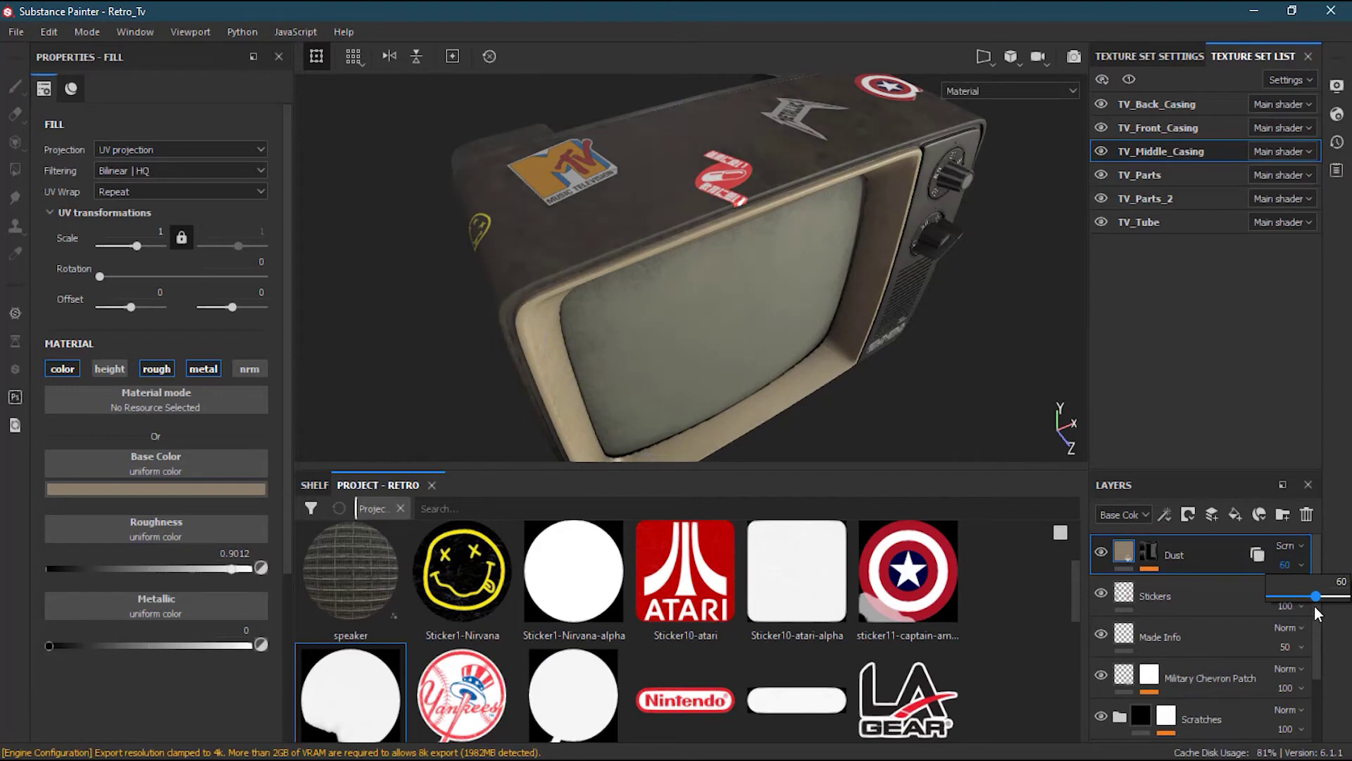
mouse_move(803, 319)
alt+mouse_down()
mouse_move(613, 322)
mouse_move(800, 321)
alt+mouse_up()
click(1285, 564)
mouse_move(1314, 598)
mouse_down()
mouse_move(1275, 597)
mouse_move(1322, 598)
mouse_up()
- Show the Dust layer's instance hierarchy and examine the dust on the TV's screen, knobs, front panel and casing
alt+drag(932, 372, 775, 317)
alt+middle_drag(776, 317, 787, 279)
alt+drag(787, 279, 792, 303)
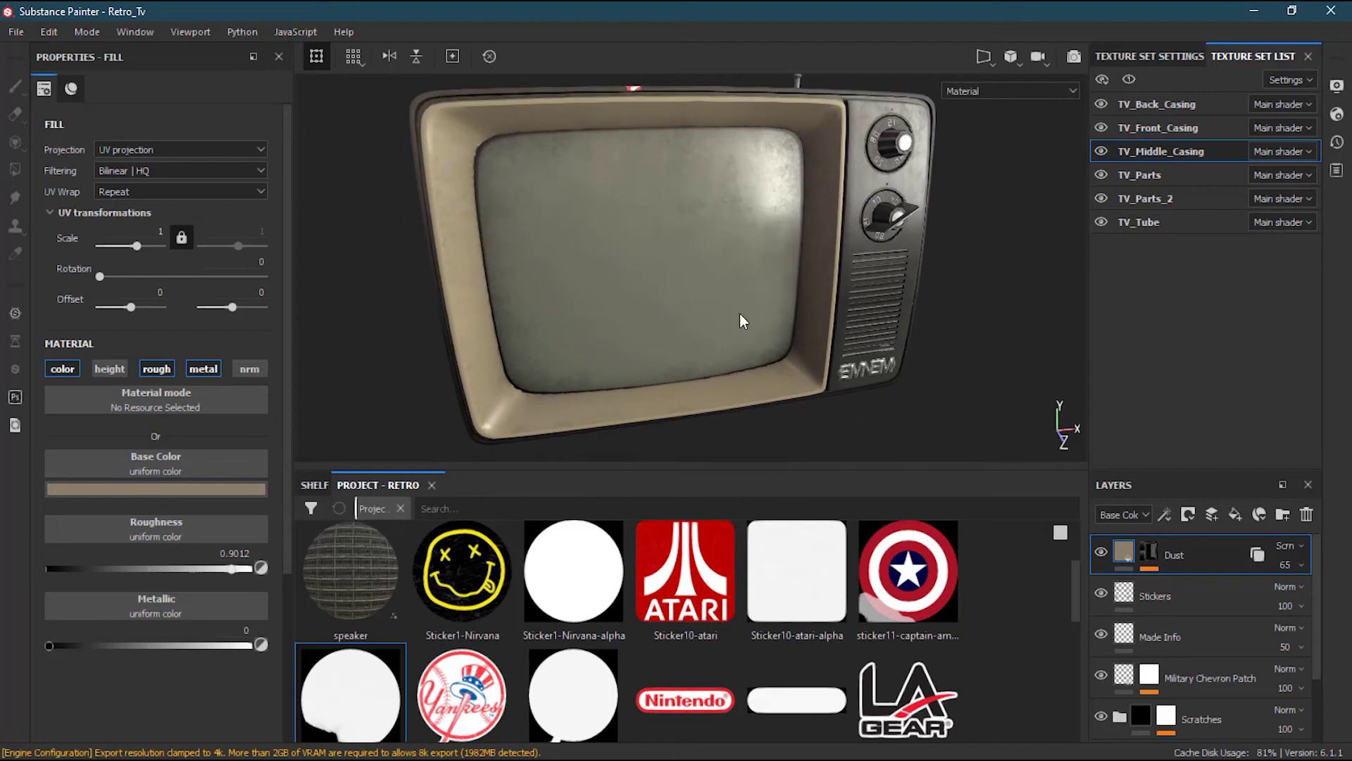
click(1258, 554)
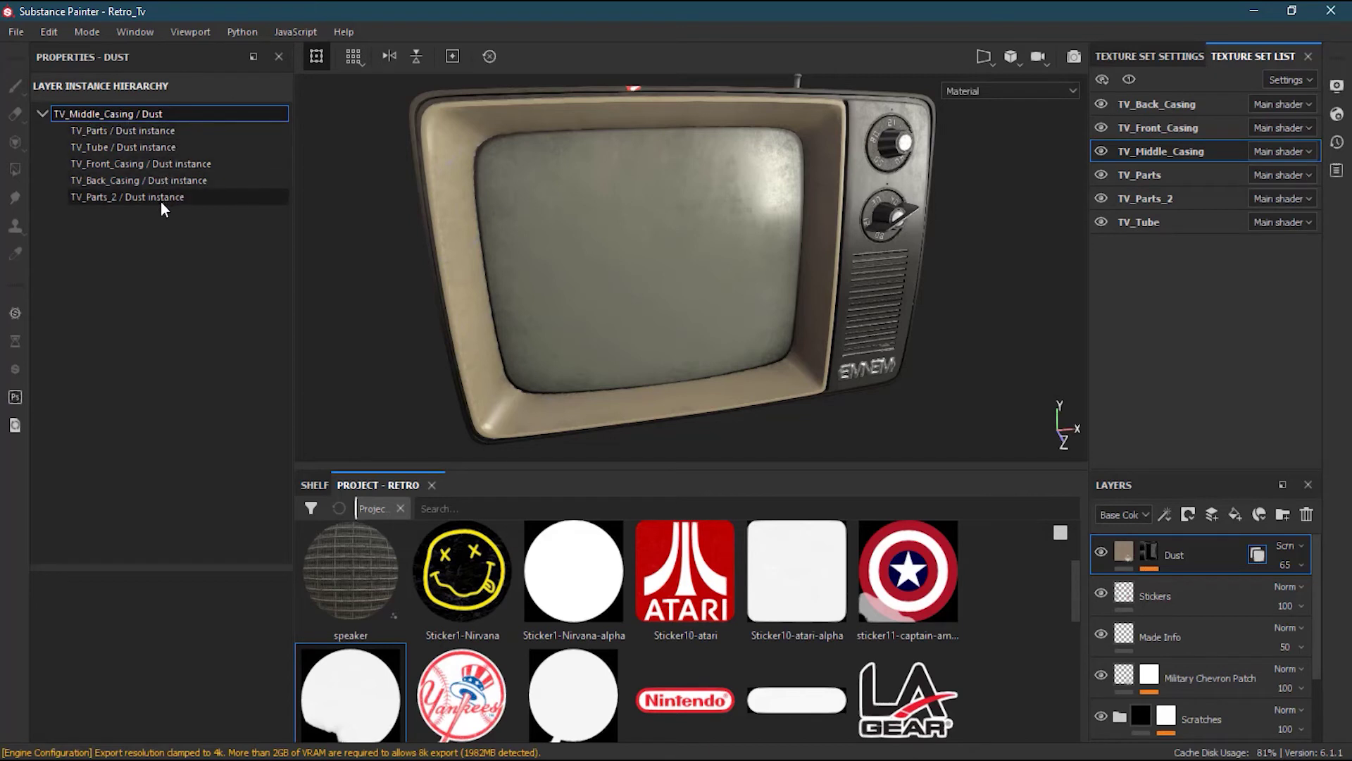
alt+drag(871, 211, 812, 243)
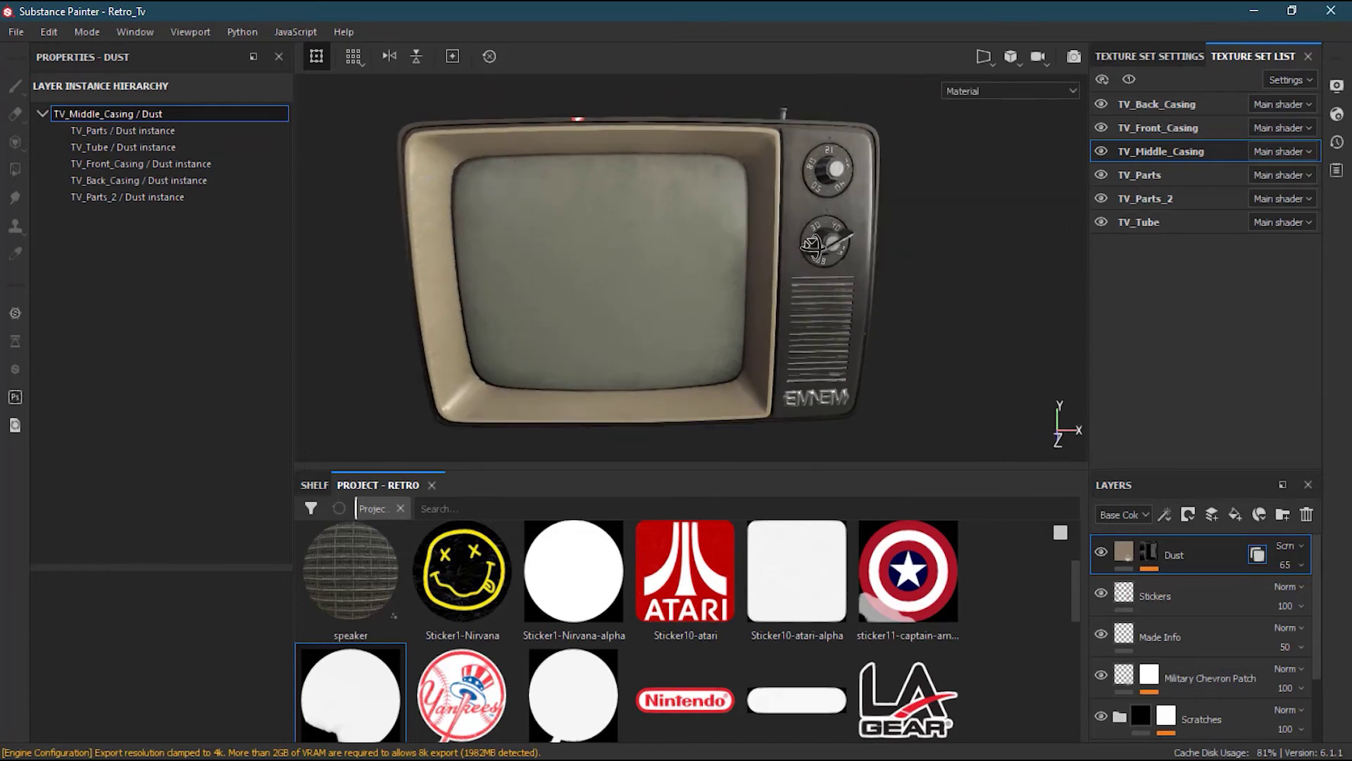
scroll(817, 232, up, 4)
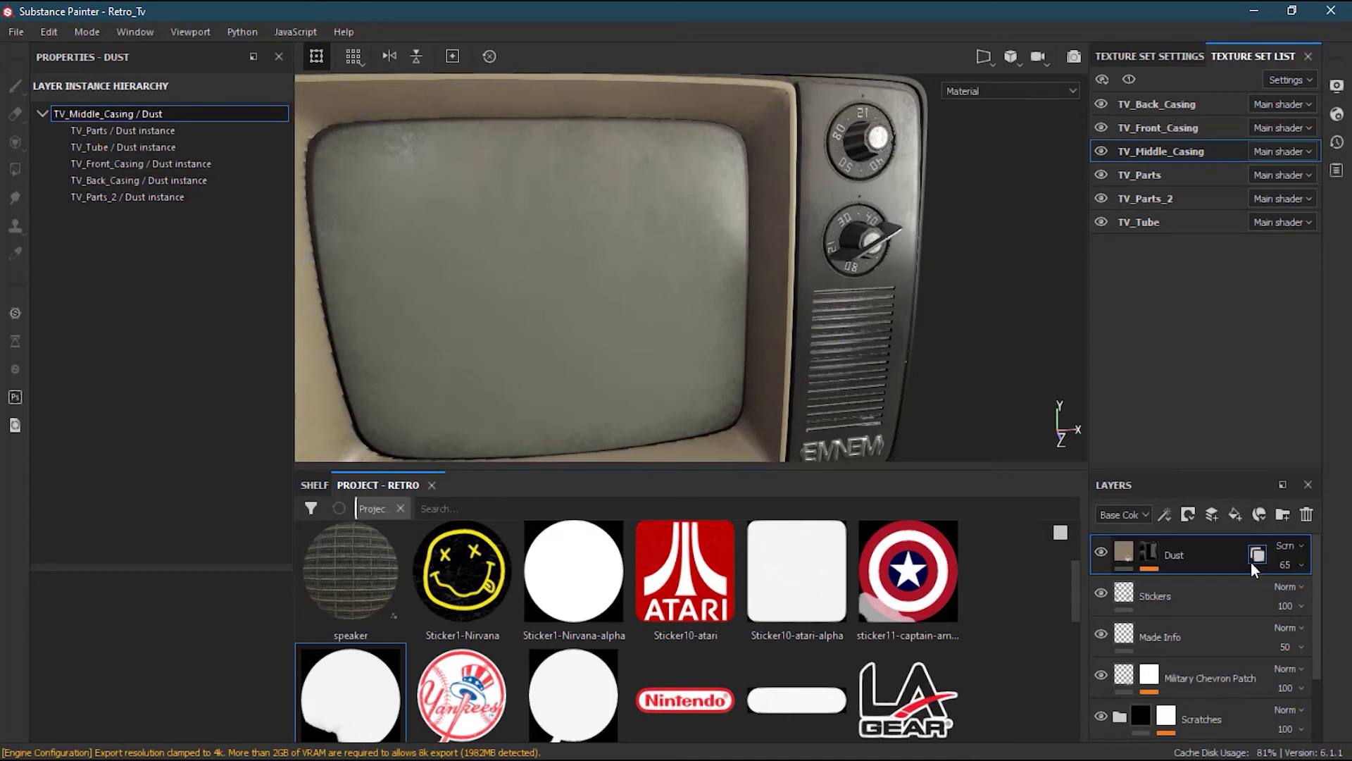
alt+right_drag(803, 251, 590, 283)
alt+drag(590, 283, 642, 276)
alt+drag(496, 238, 556, 239)
scroll(791, 255, up, 2)
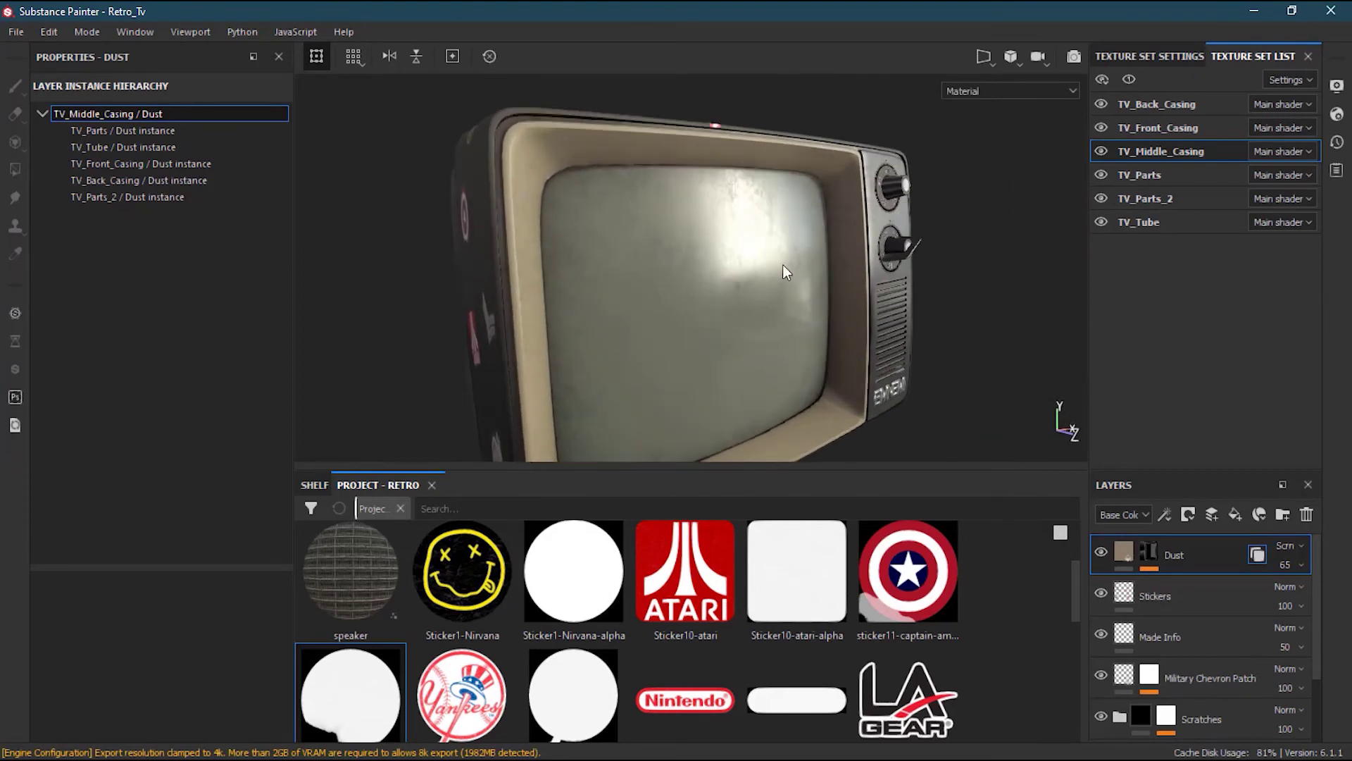
scroll(769, 247, up, 3)
scroll(769, 247, down, 3)
alt+drag(769, 247, 707, 309)
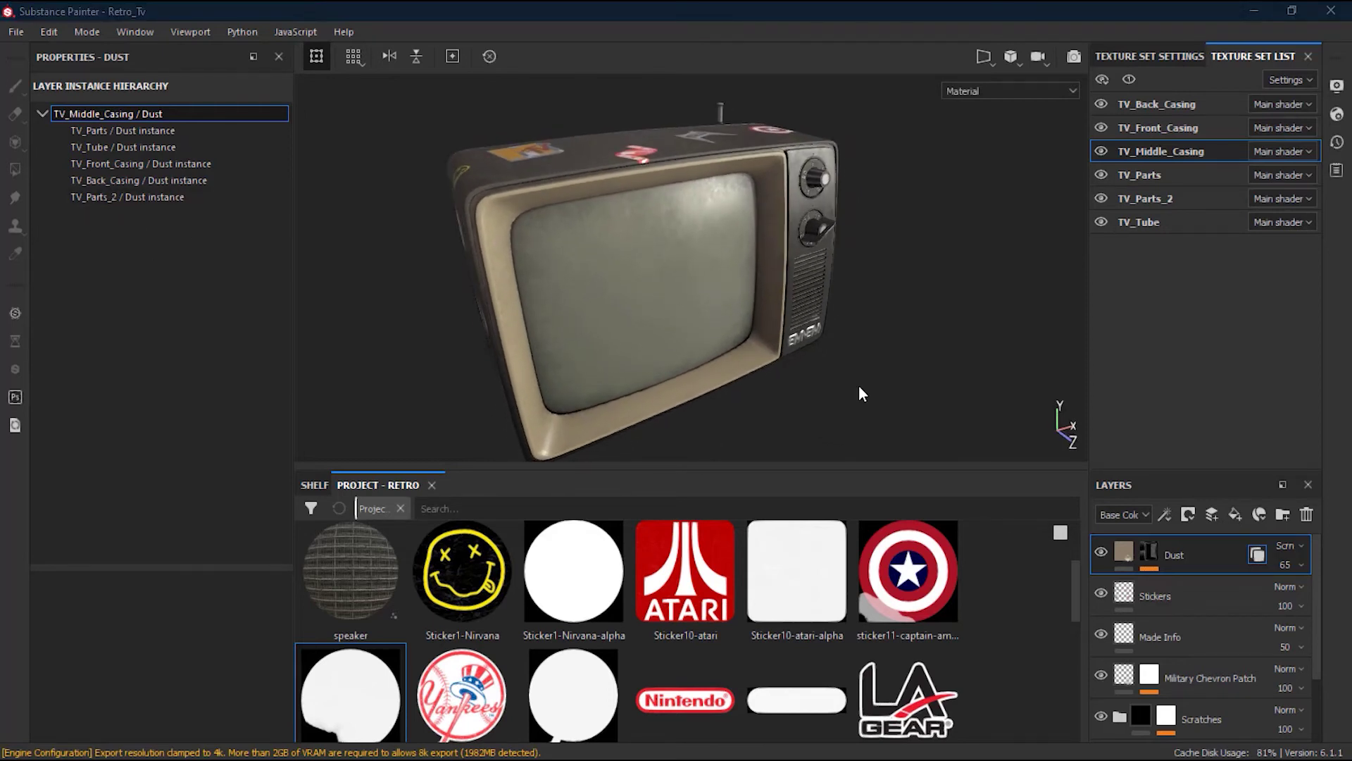
- Inspect the Dust layer's Position mask generator and view its mask alone on the side of the middle casing
click(1212, 564)
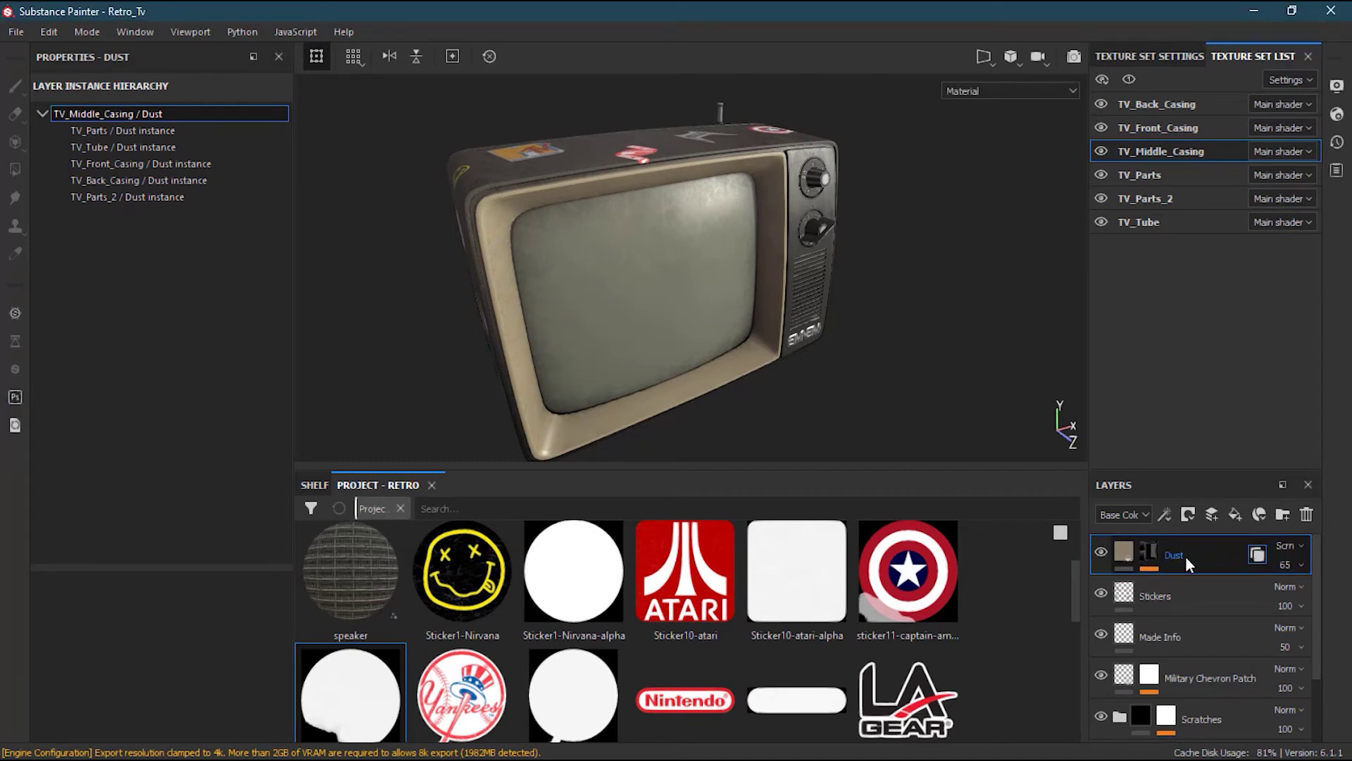
click(1153, 554)
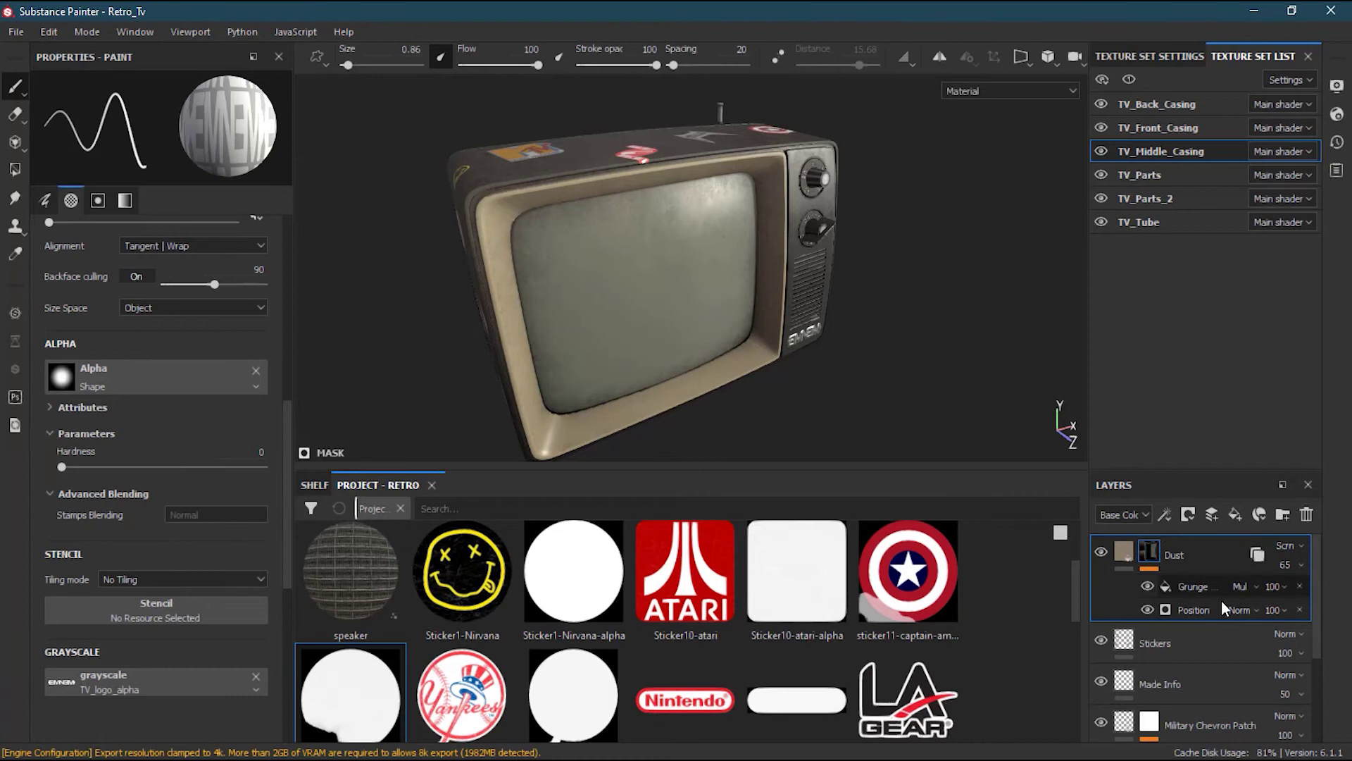
click(1198, 607)
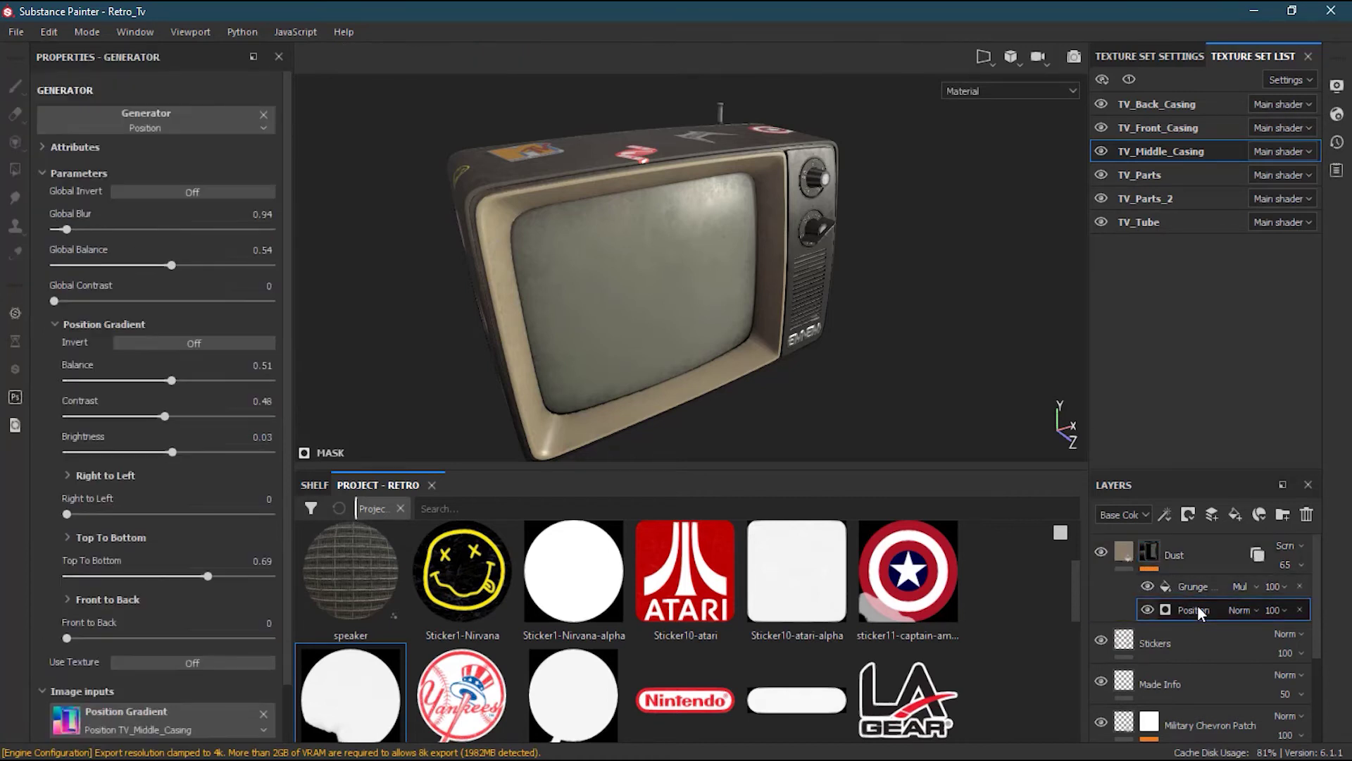
click(1150, 557)
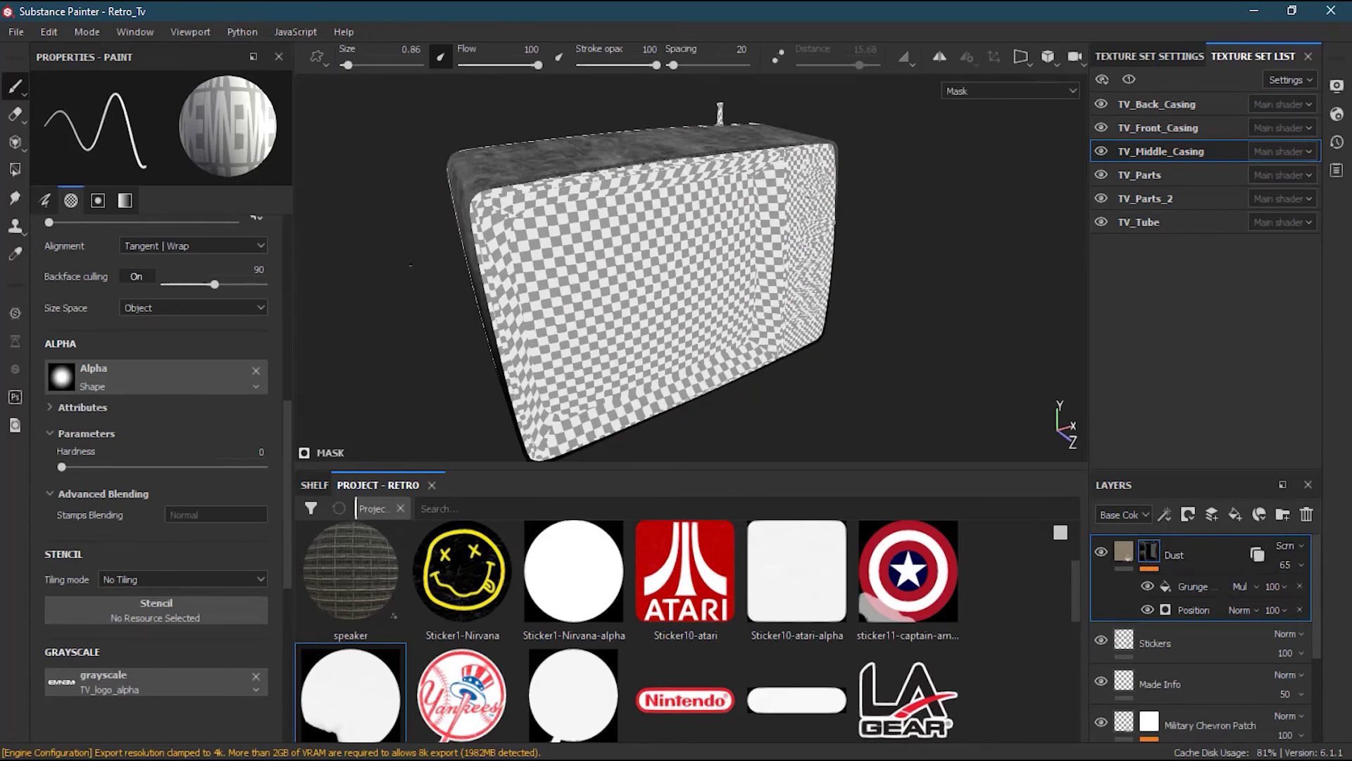
alt+drag(395, 233, 679, 212)
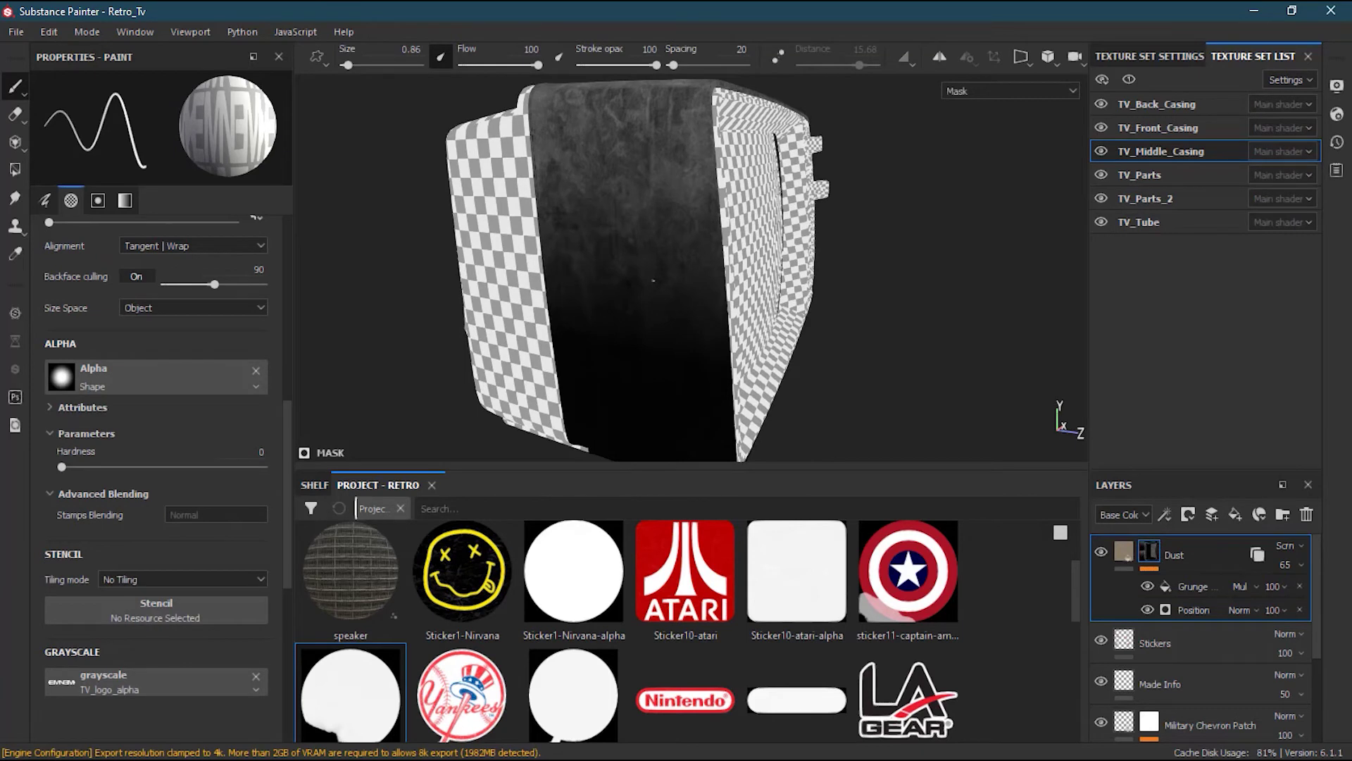
- Set the asset thumbnails to medium size, trying small first, and show the shelf's smart masks
click(1061, 533)
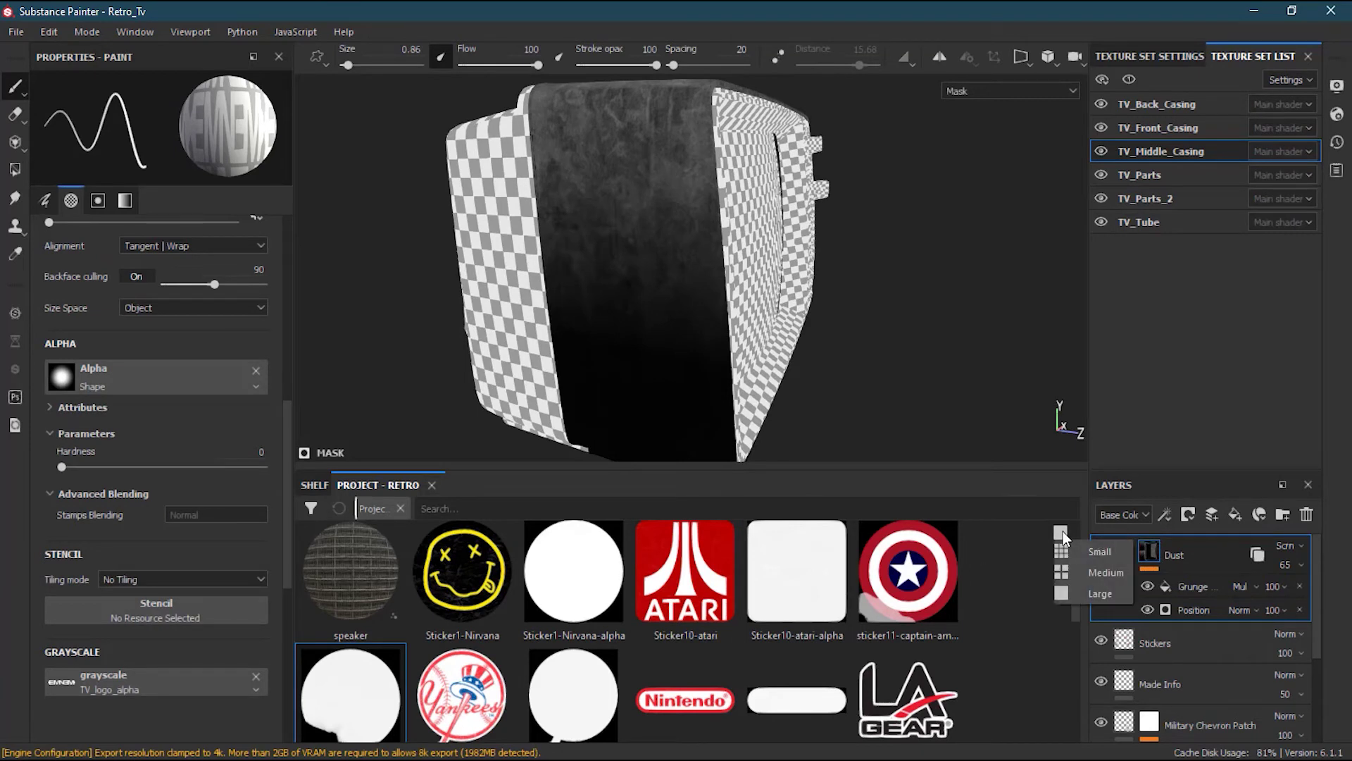
click(1085, 553)
click(1070, 533)
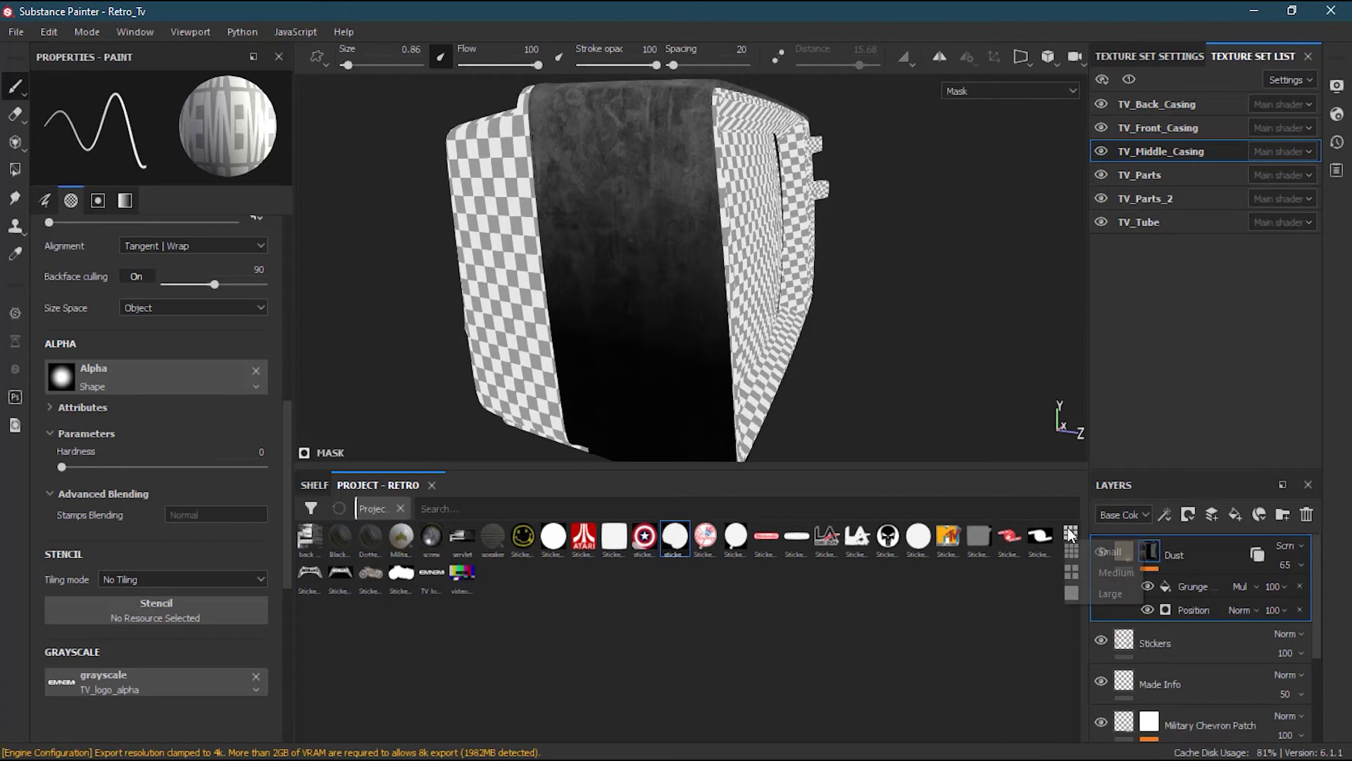
click(1102, 574)
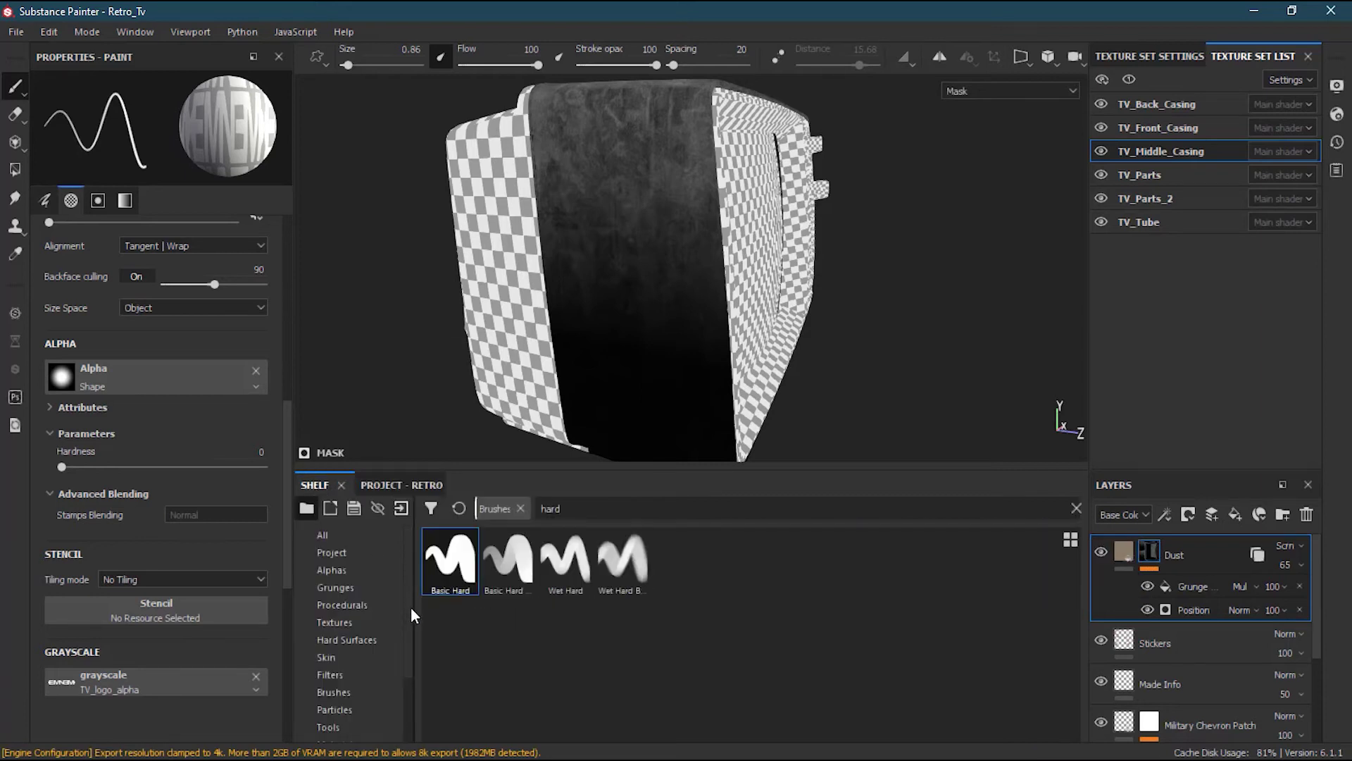
drag(411, 606, 407, 672)
click(361, 692)
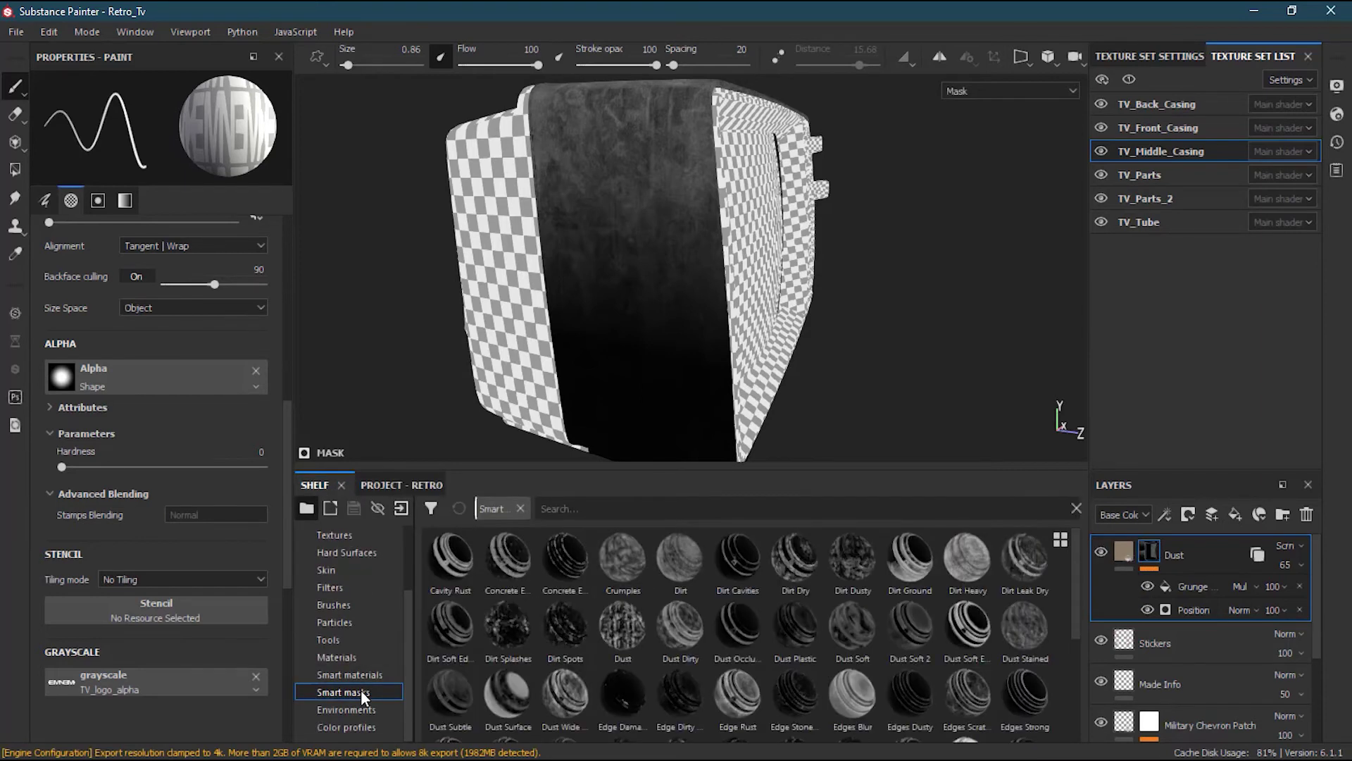
right_click(1154, 555)
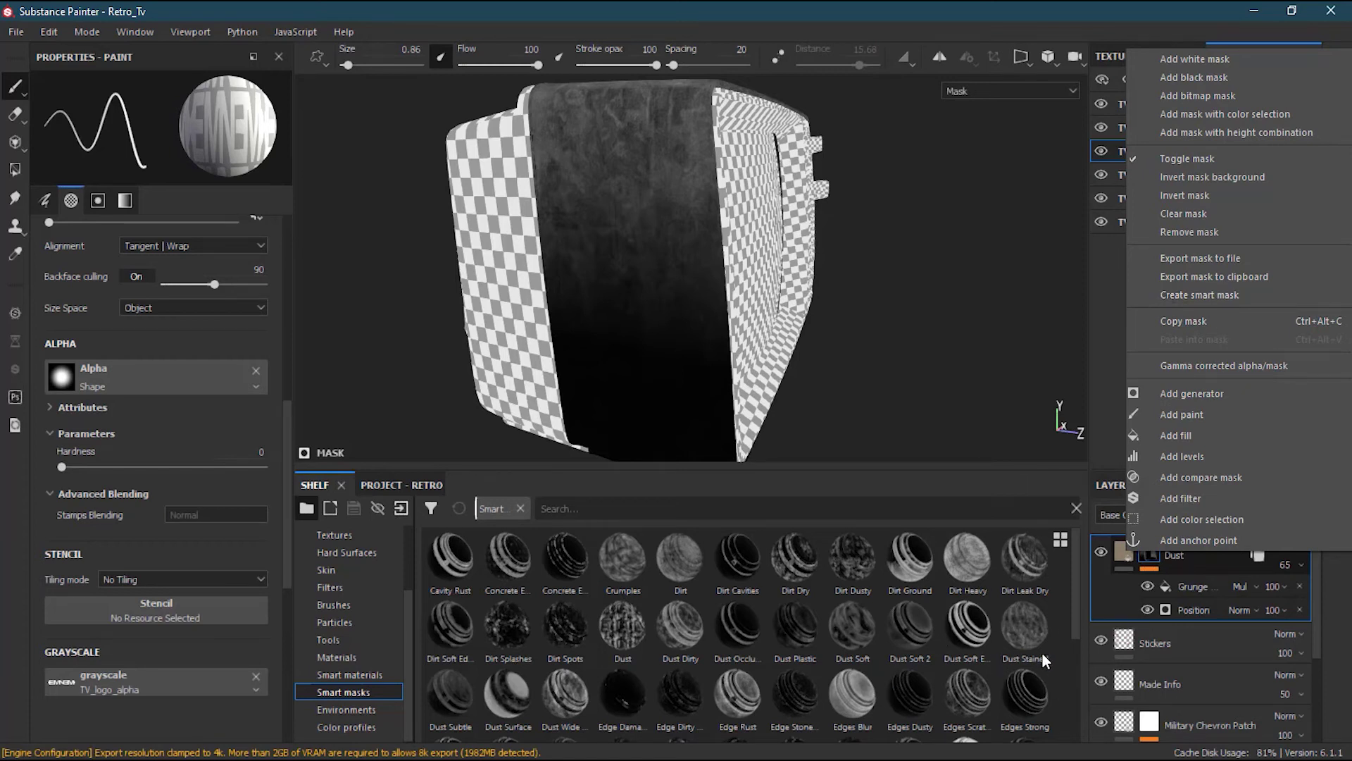
click(1079, 615)
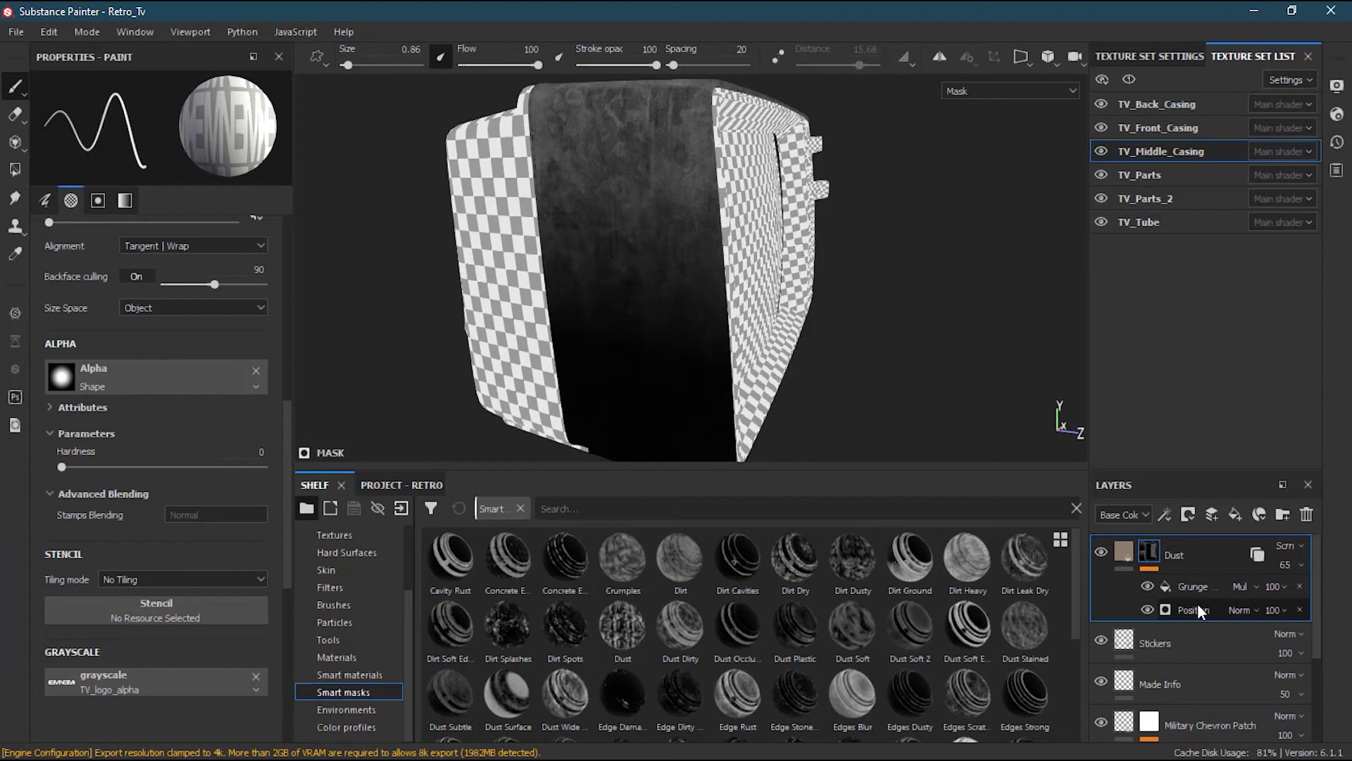
- Place the Position generator above the Grunge fill in the dust mask, with Position blended as Multiply and Grunge as Normal
drag(1198, 603, 1199, 578)
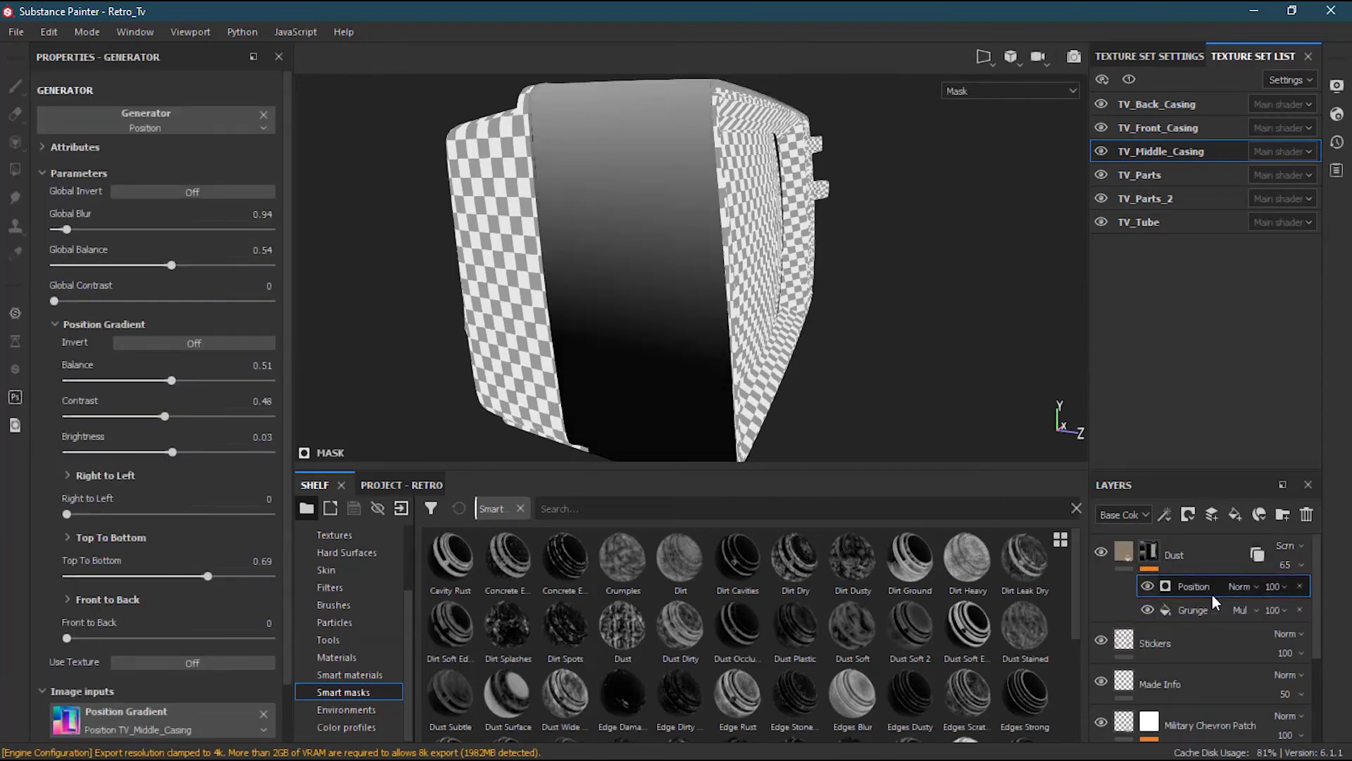
click(1249, 588)
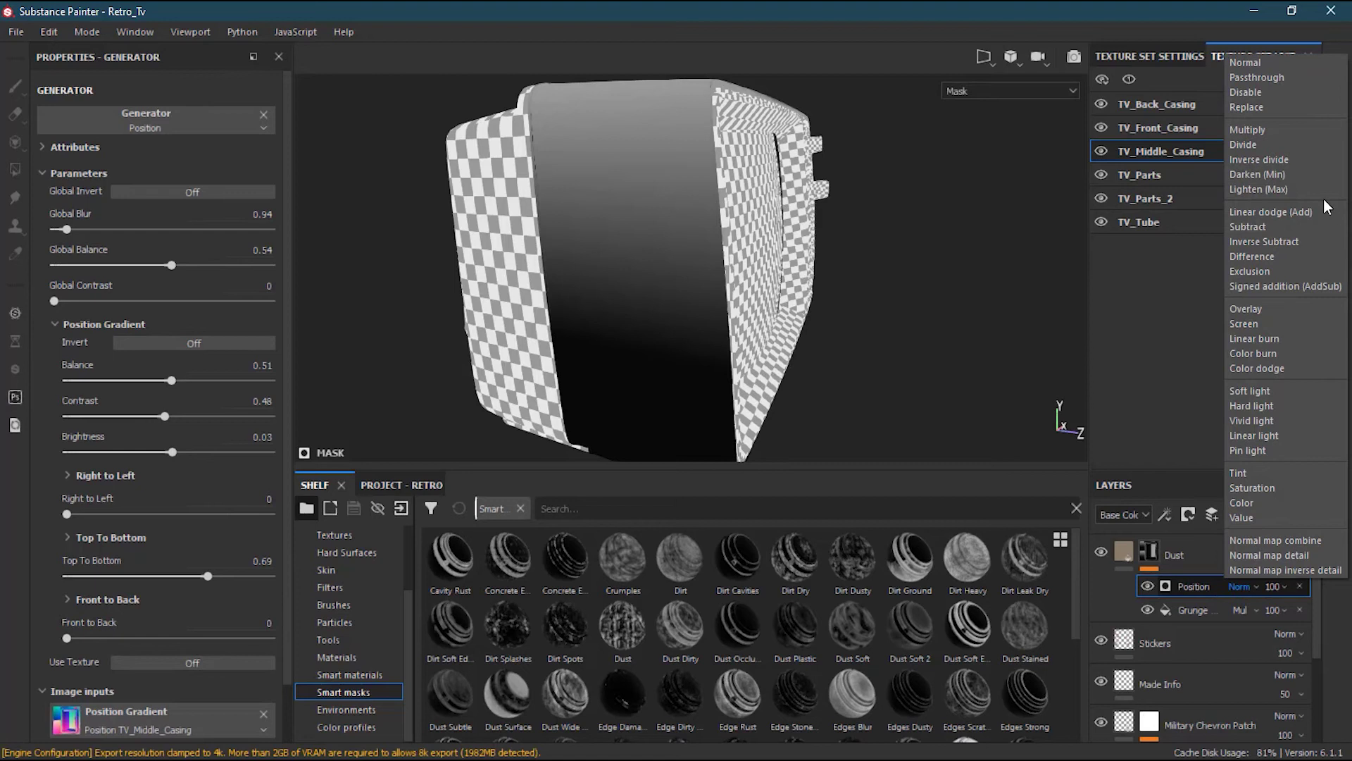
click(1291, 131)
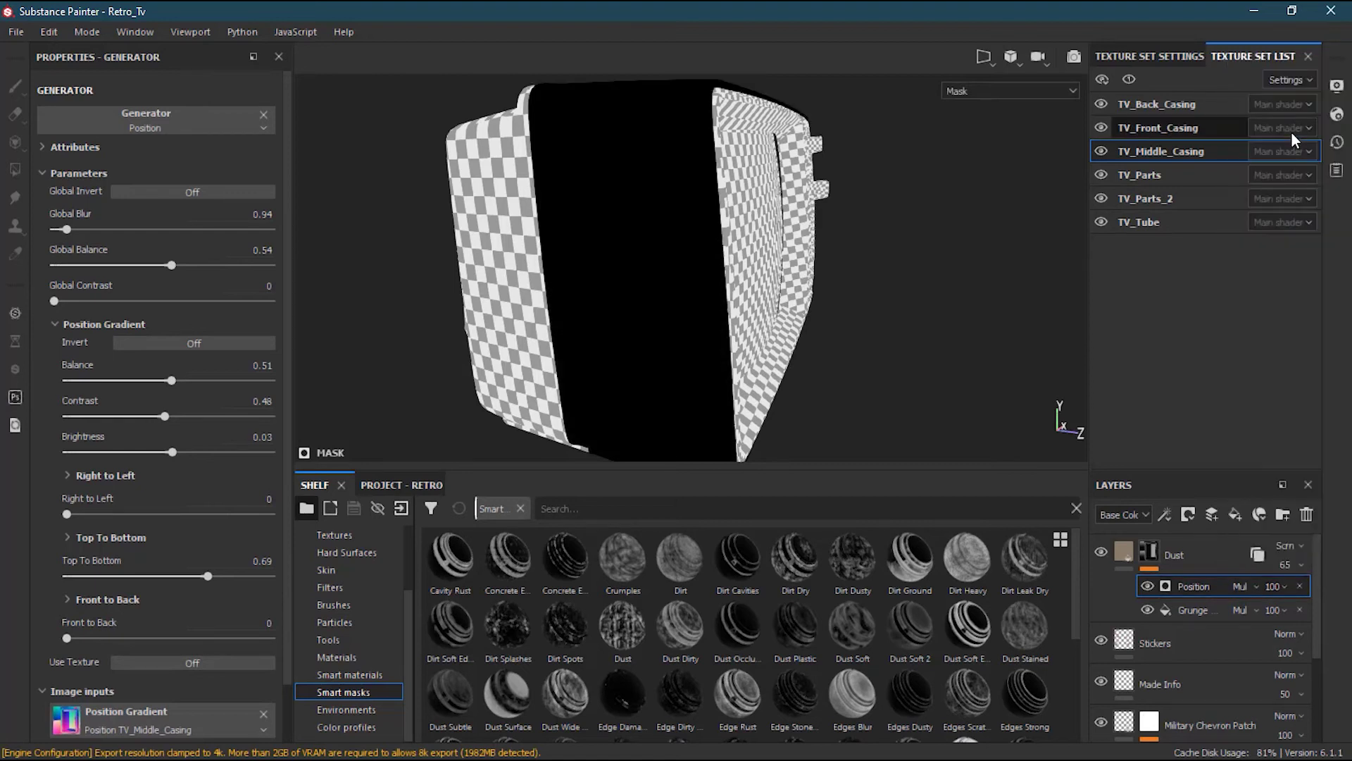
click(1248, 610)
click(1309, 85)
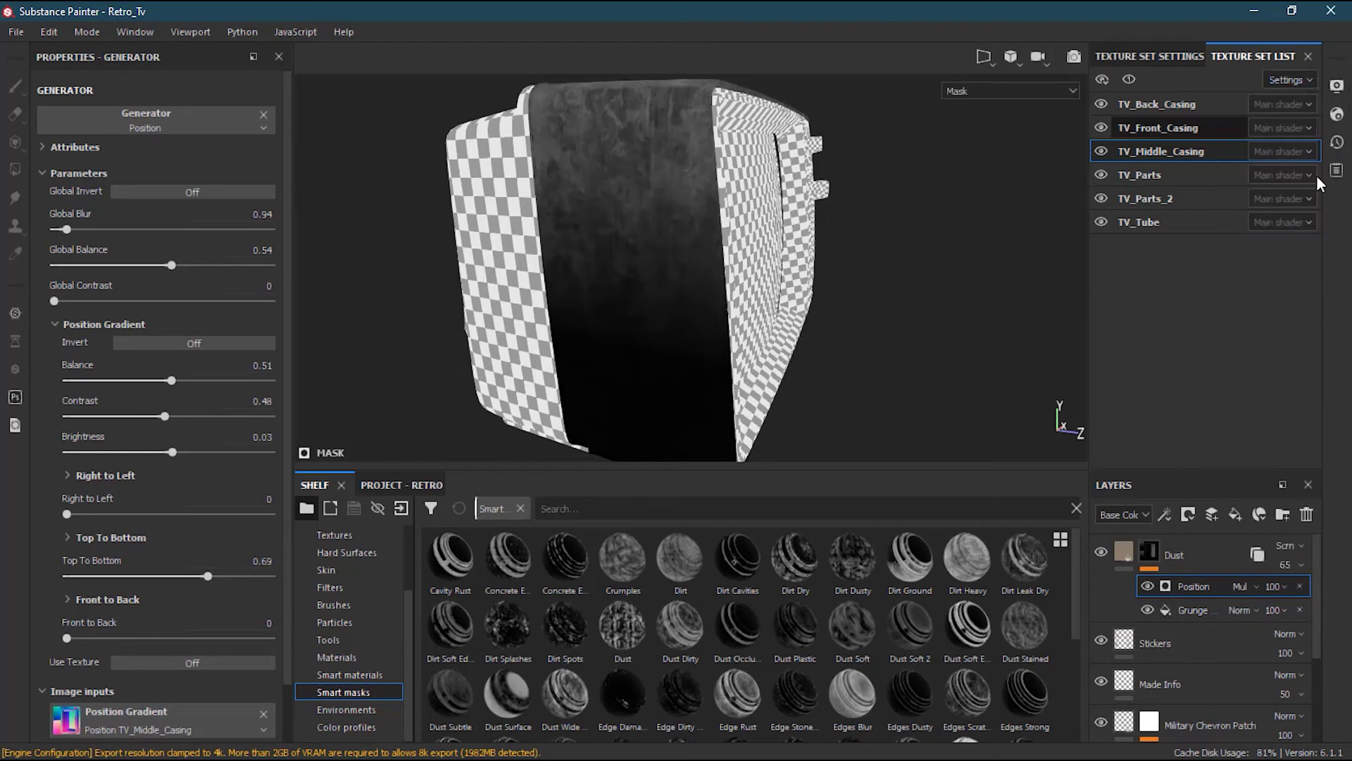
- Invert the Grunge Rough Dirty fill in the dust mask and check the mask and resulting material on the casing
click(1194, 609)
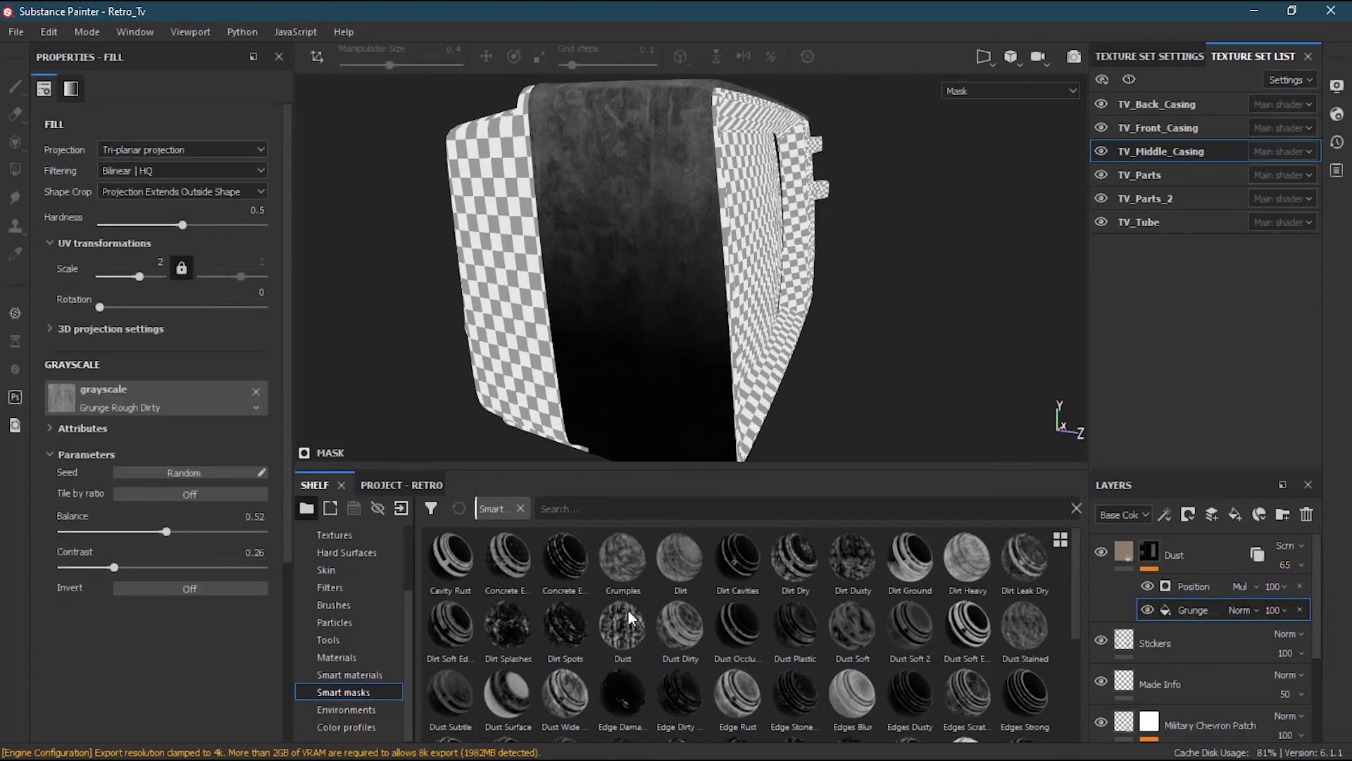
click(190, 589)
mouse_move(873, 275)
alt+mouse_down()
mouse_move(845, 300)
mouse_move(812, 403)
mouse_move(653, 357)
mouse_move(791, 282)
mouse_move(883, 296)
alt+mouse_up()
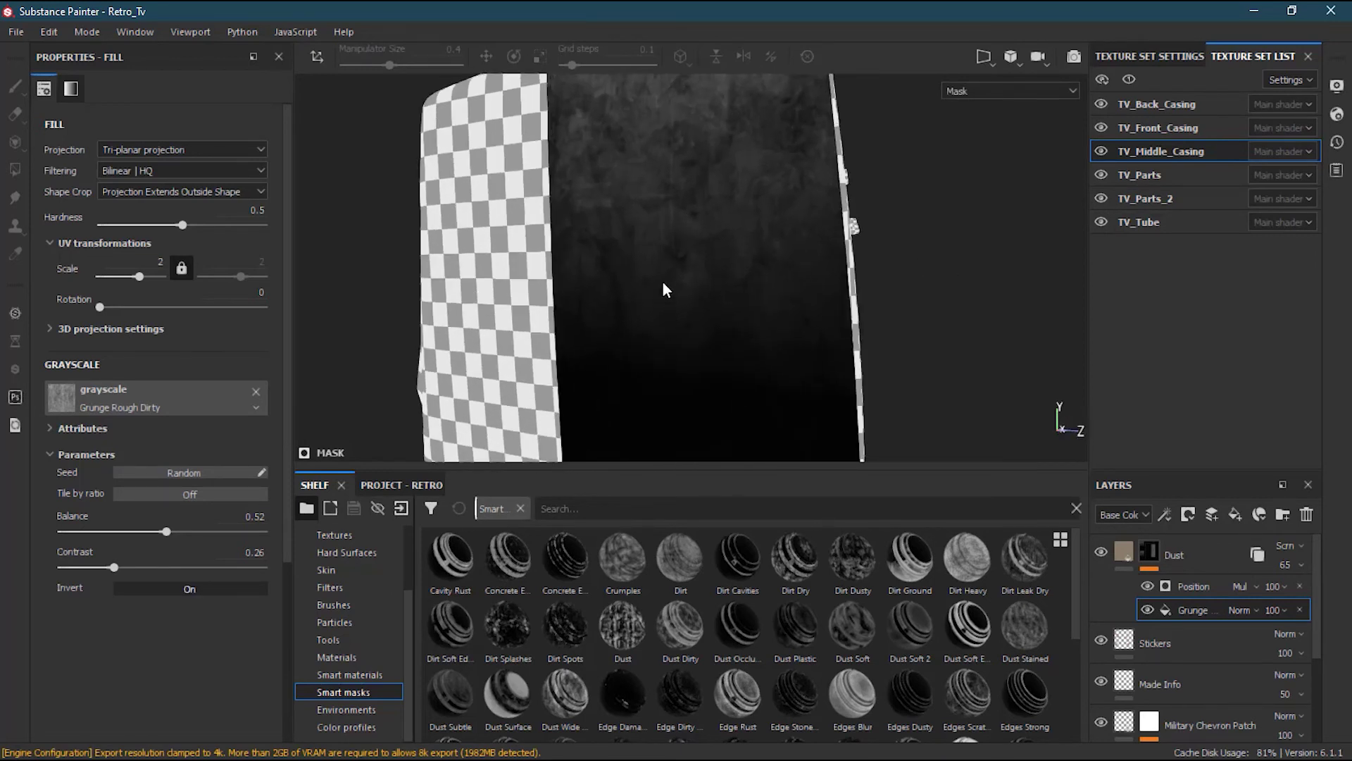
alt+drag(803, 287, 716, 360)
alt+middle_drag(715, 359, 671, 359)
alt+right_drag(671, 359, 665, 390)
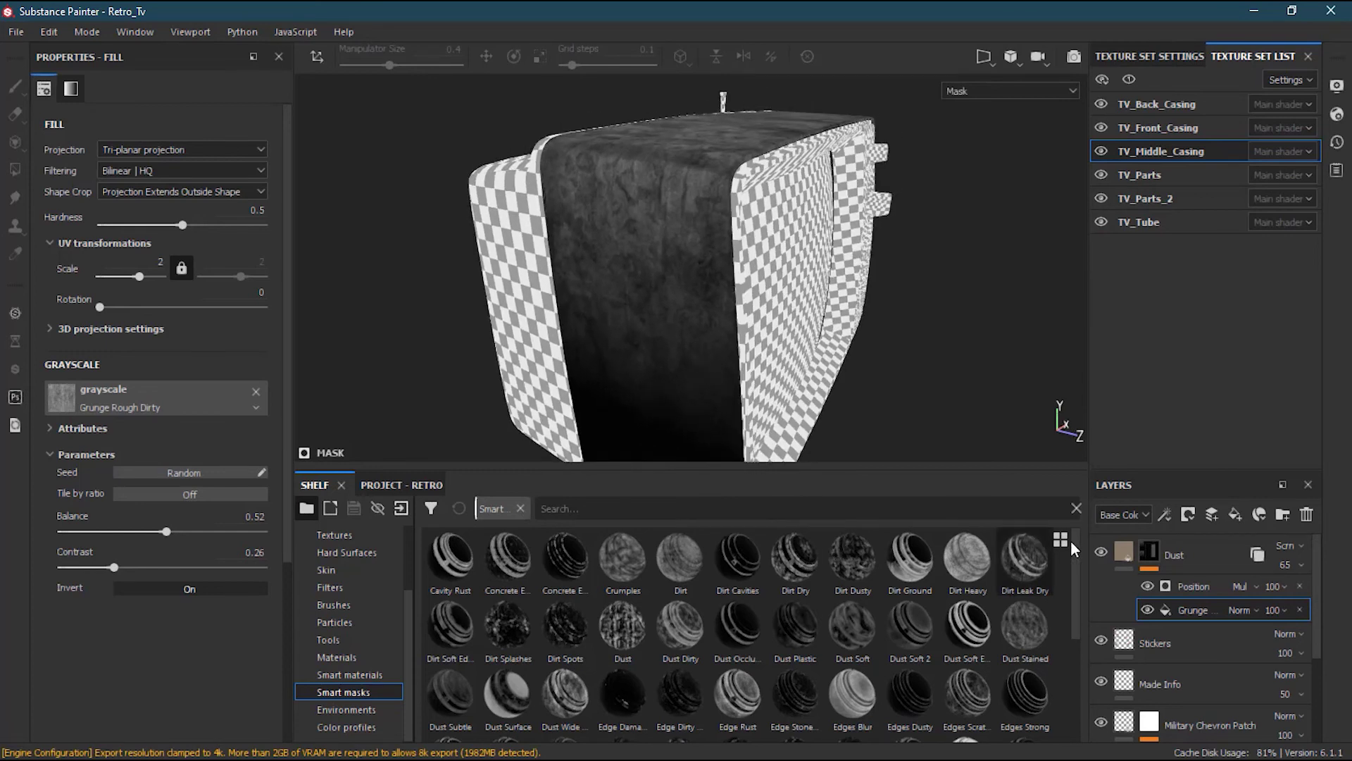
click(1125, 555)
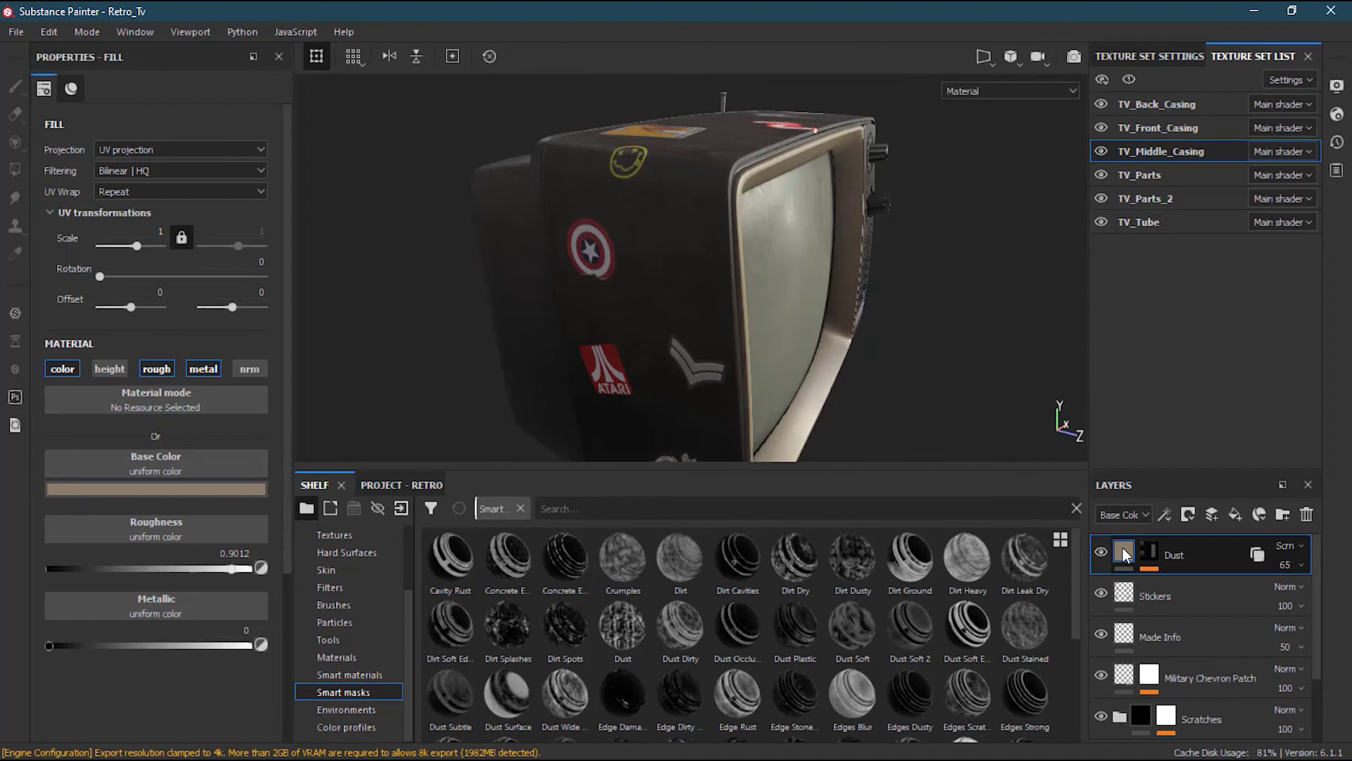
alt+drag(768, 289, 733, 277)
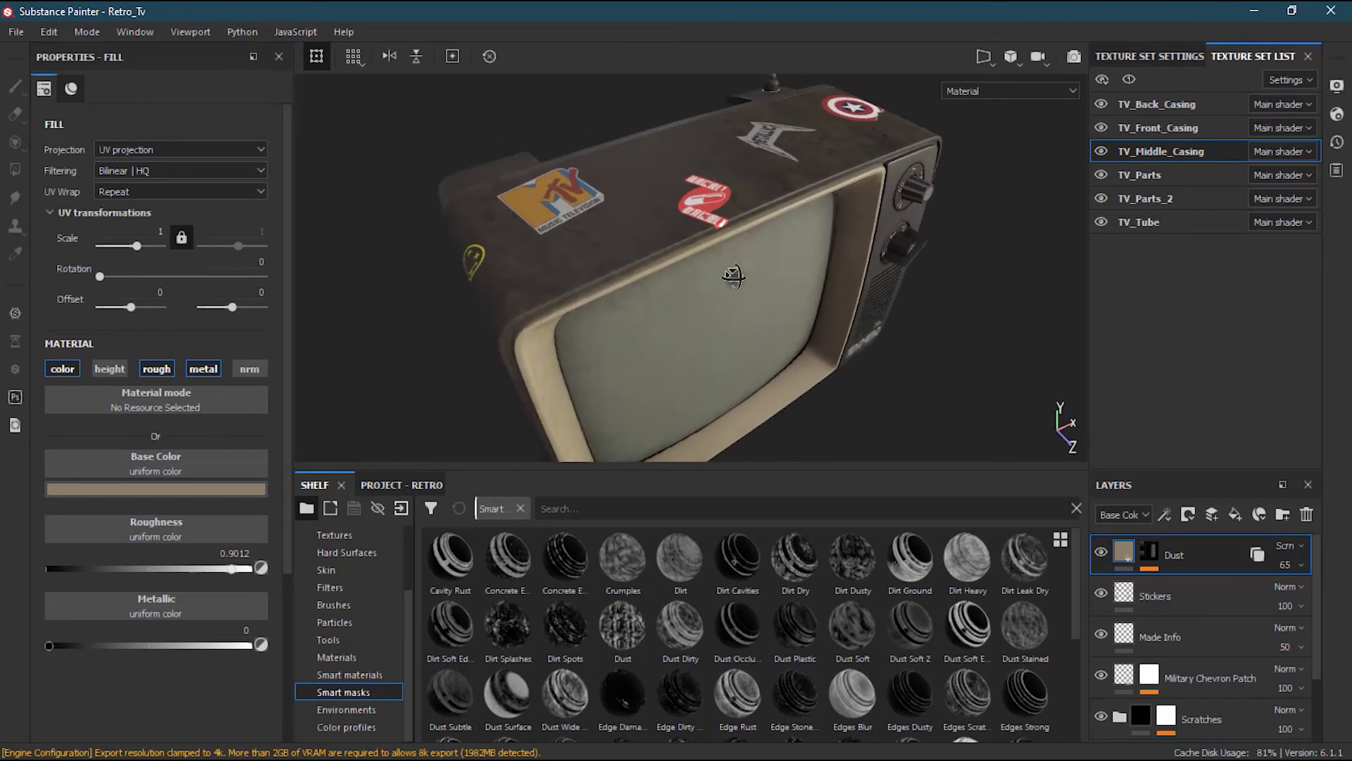
- Create a smart mask from the Dust layer's mask
click(1149, 553)
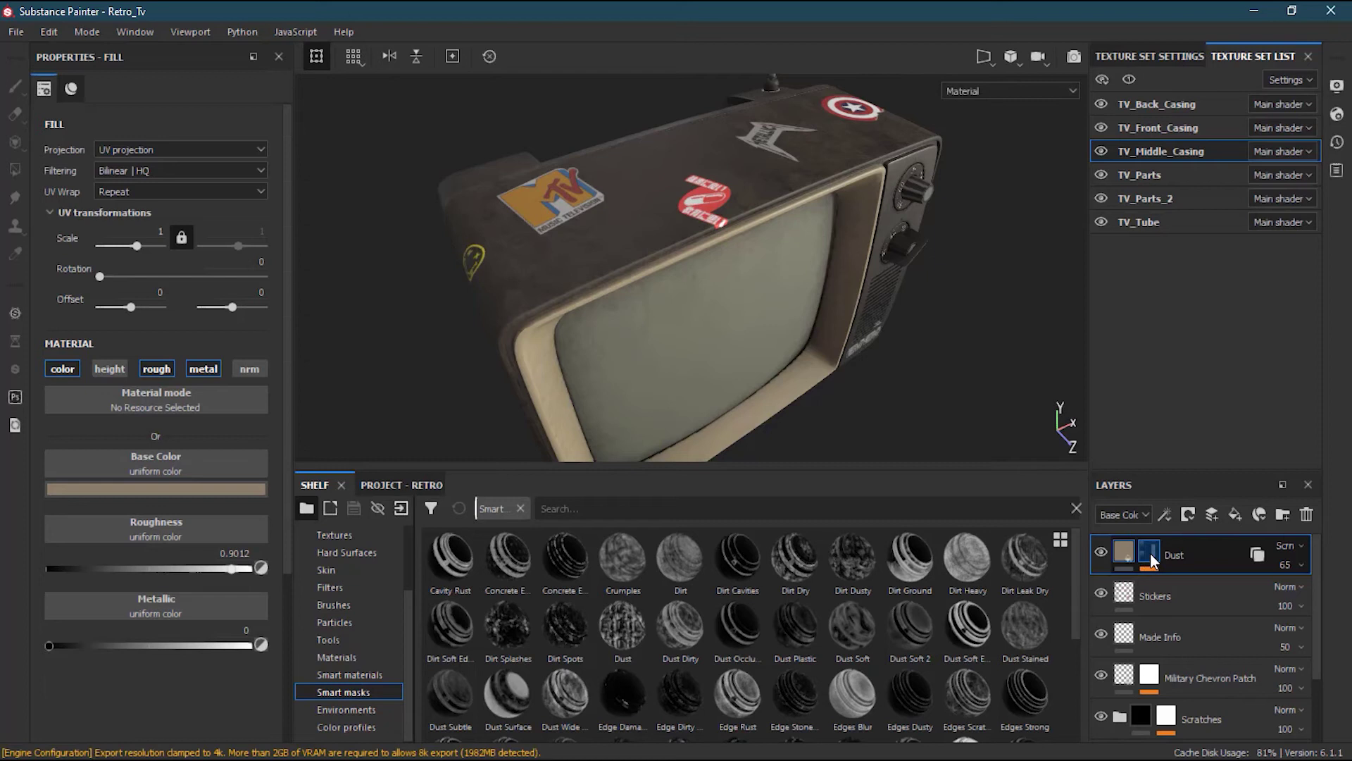
right_click(1151, 555)
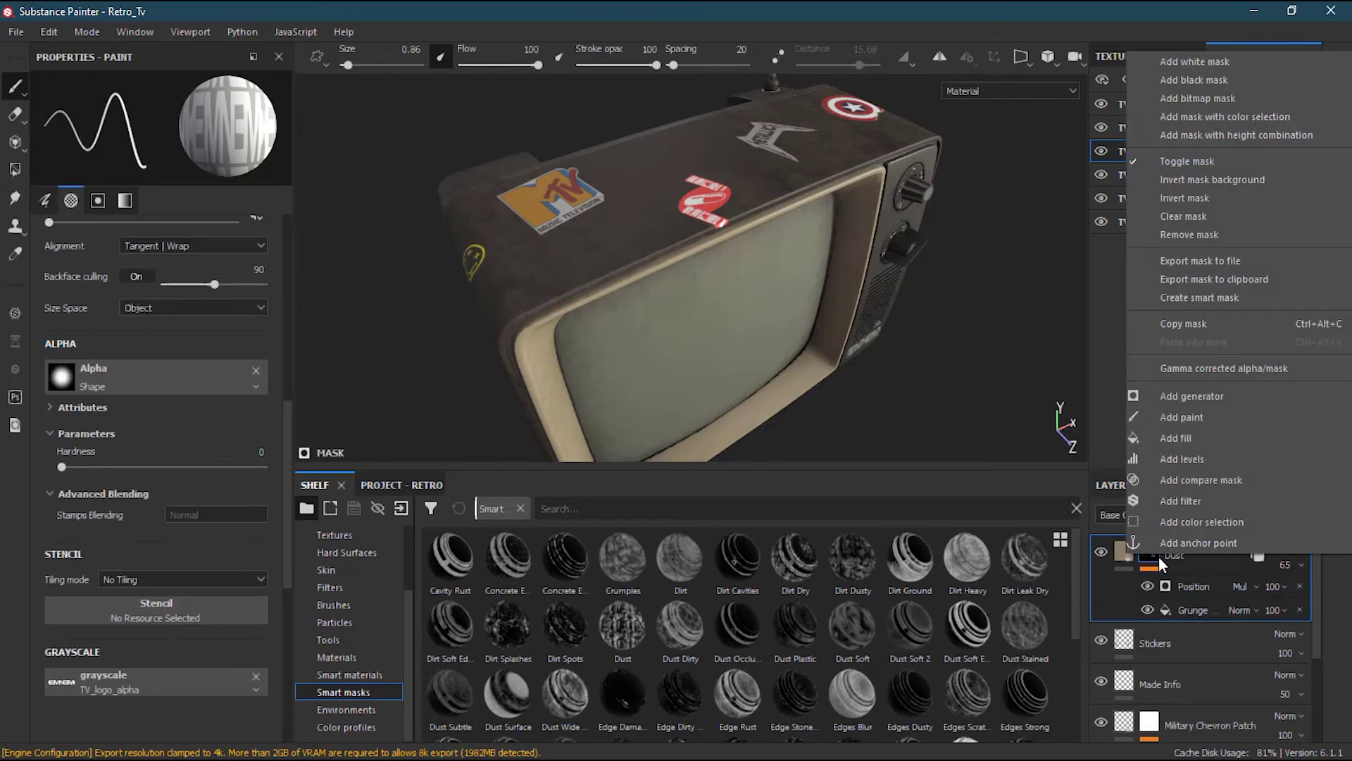
click(1250, 298)
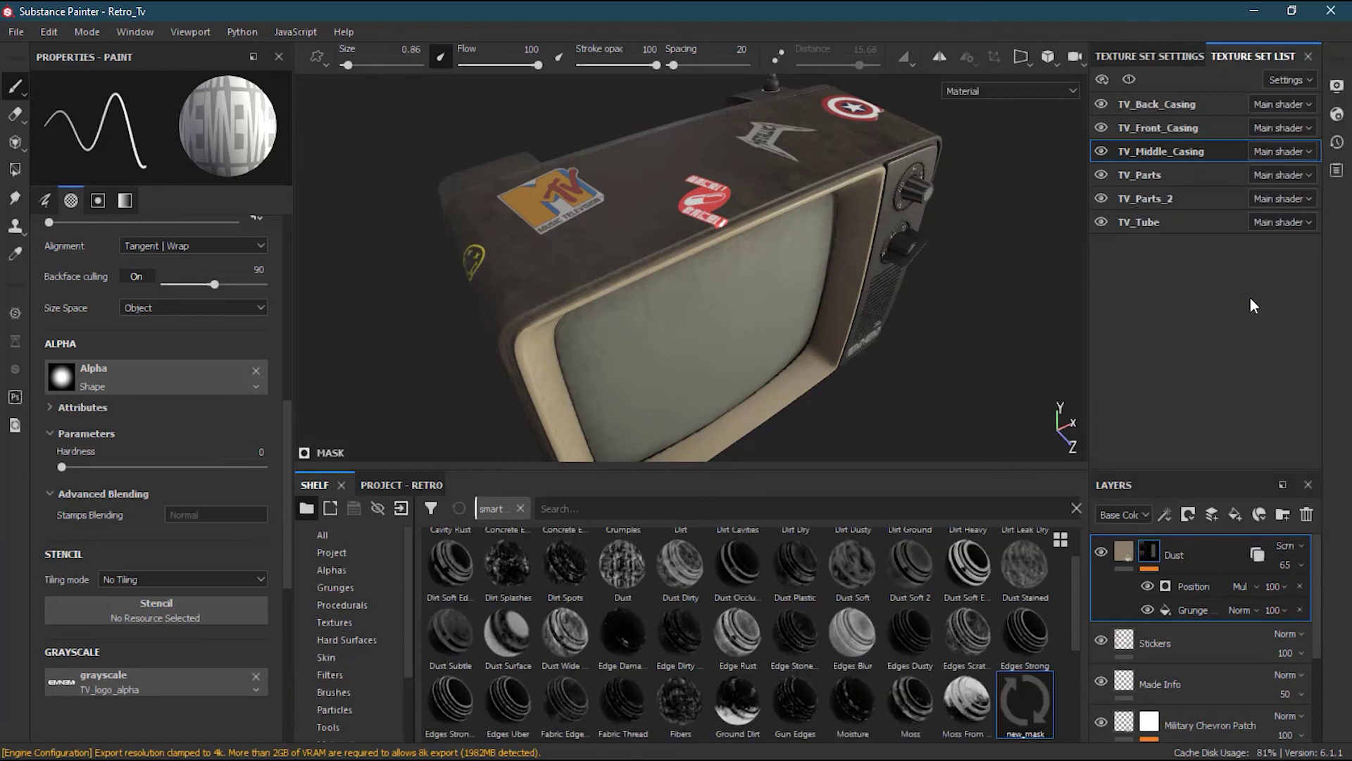
- Rename the new_mask smart mask as Dust Falloff
mouse_move(1032, 710)
right_click(1031, 708)
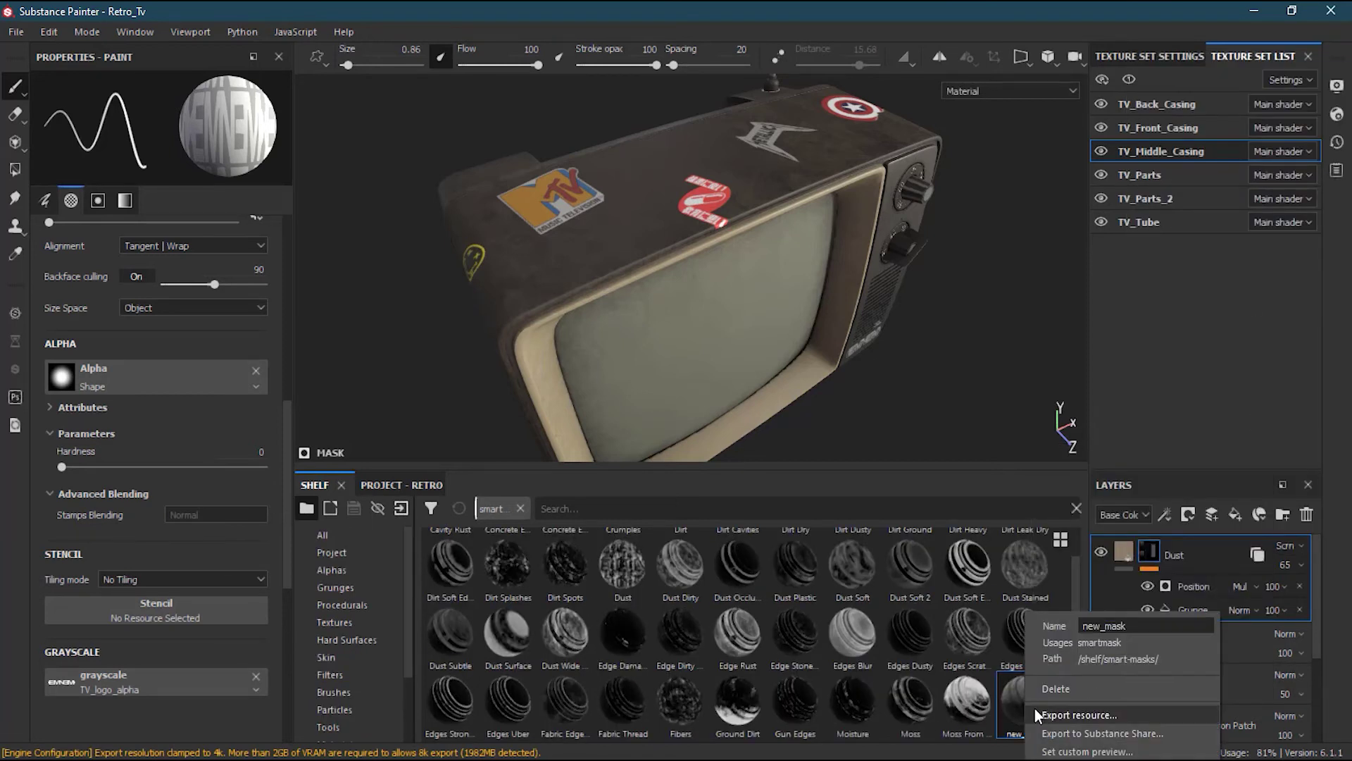
drag(1156, 624, 1058, 624)
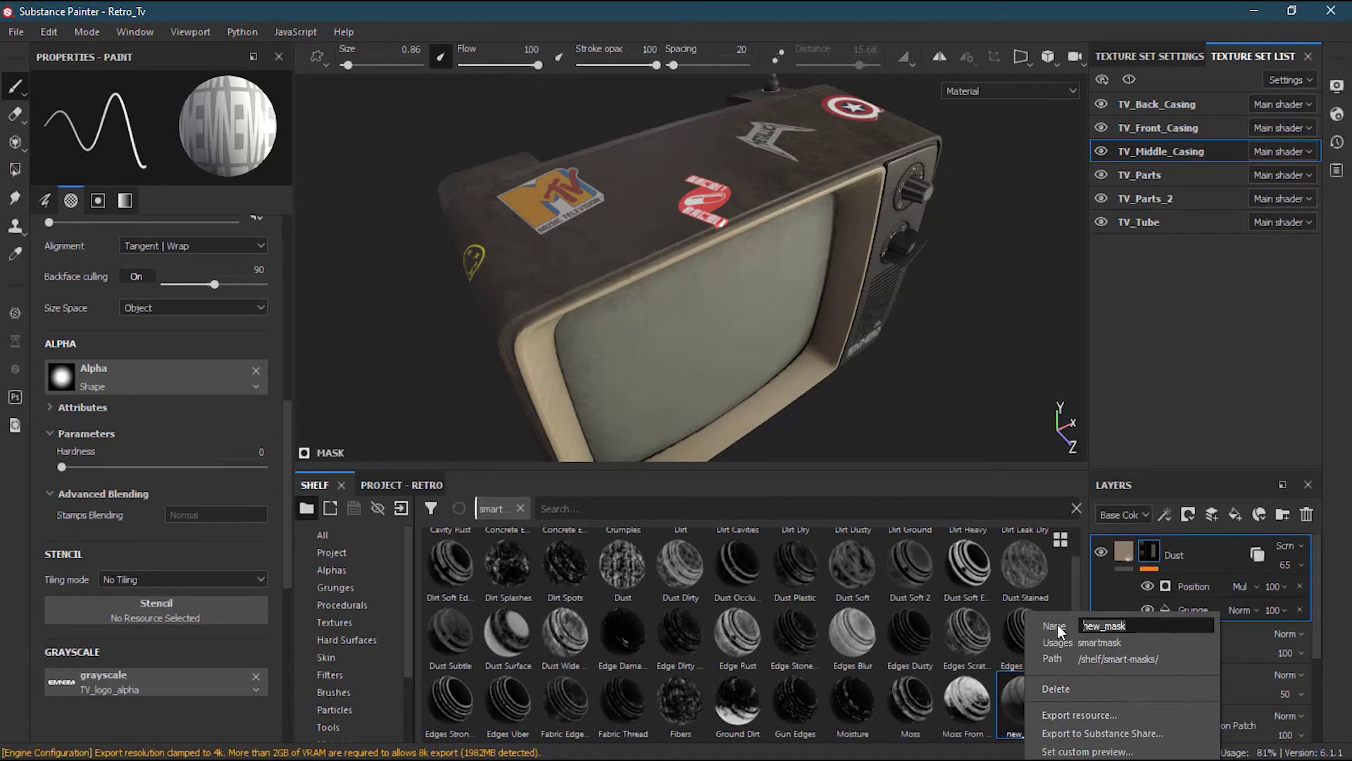
text(dast fa)
key(BackSpace)
key(BackSpace)
key(BackSpace)
key(BackSpace)
key(BackSpace)
key(BackSpace)
key(BackSpace)
text(Dust Falloff)
key(Return)
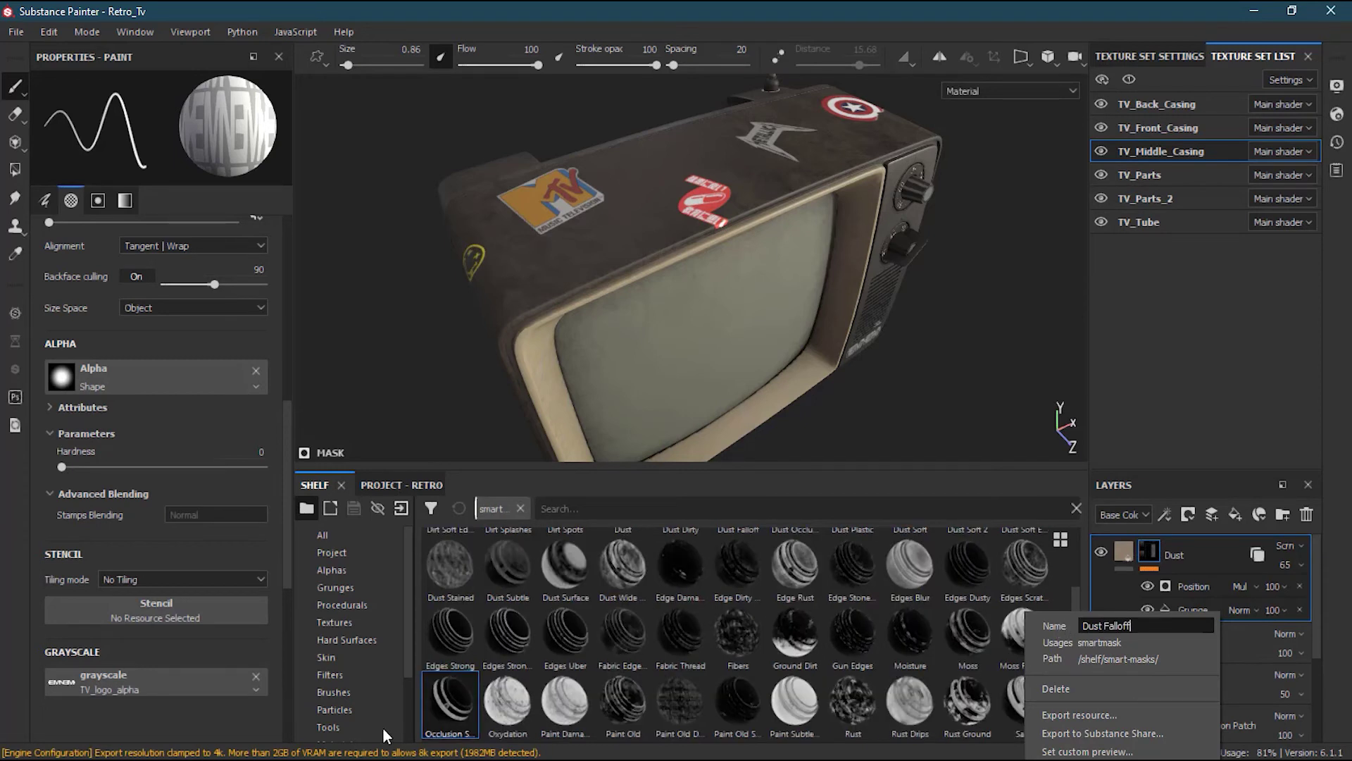
click(454, 711)
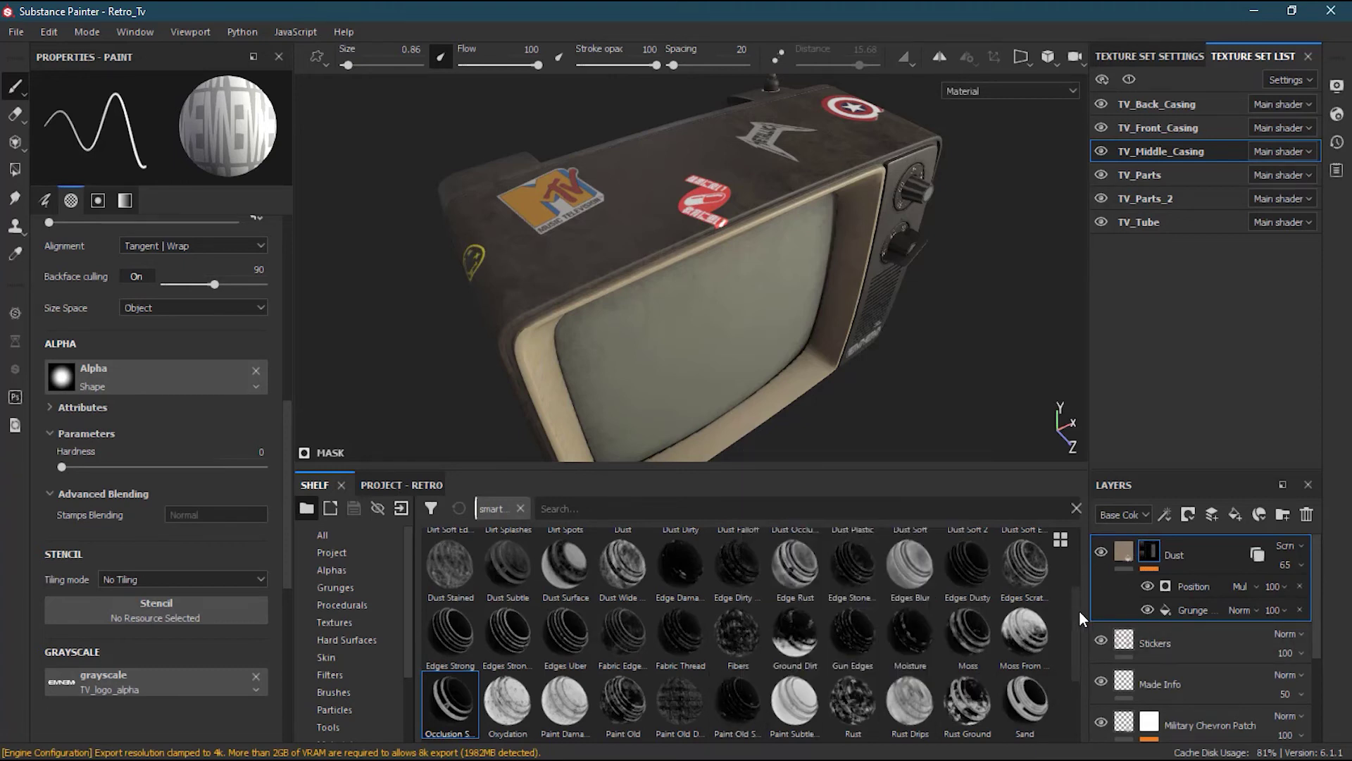
- Review the Dust layer's Position generator settings and examine the dust on the TV's screen up close
alt+drag(734, 331, 697, 303)
click(1146, 560)
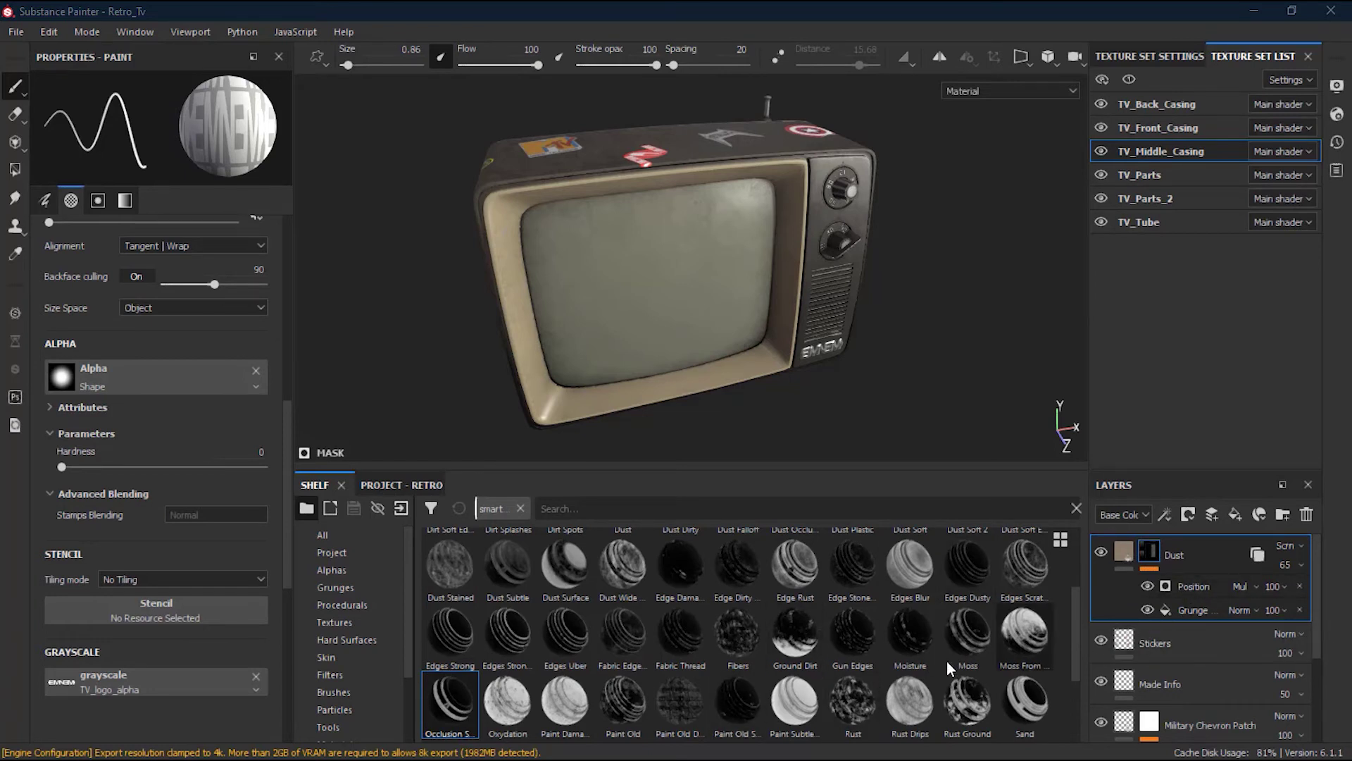
right_click(1198, 586)
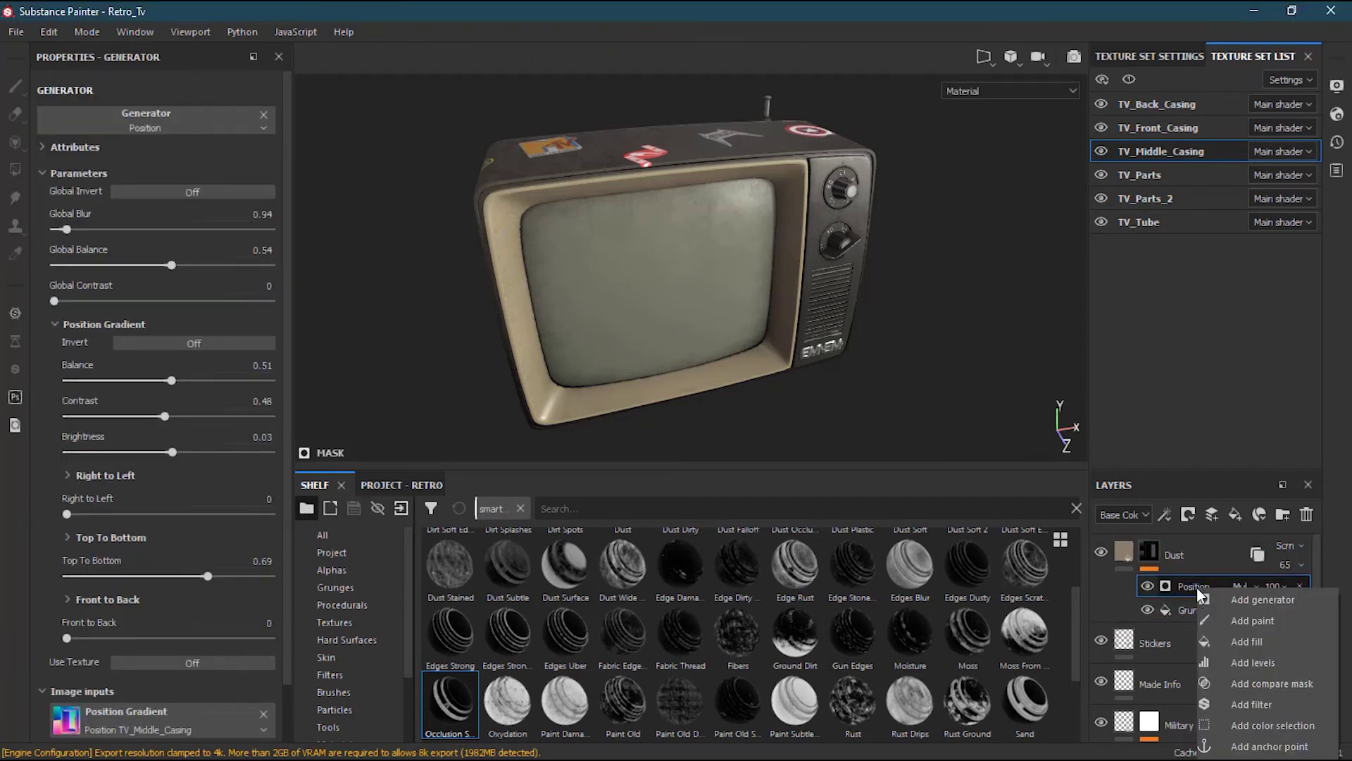
click(1183, 439)
click(1126, 552)
alt+drag(830, 301, 704, 286)
scroll(784, 317, up, 2)
alt+right_drag(704, 285, 711, 317)
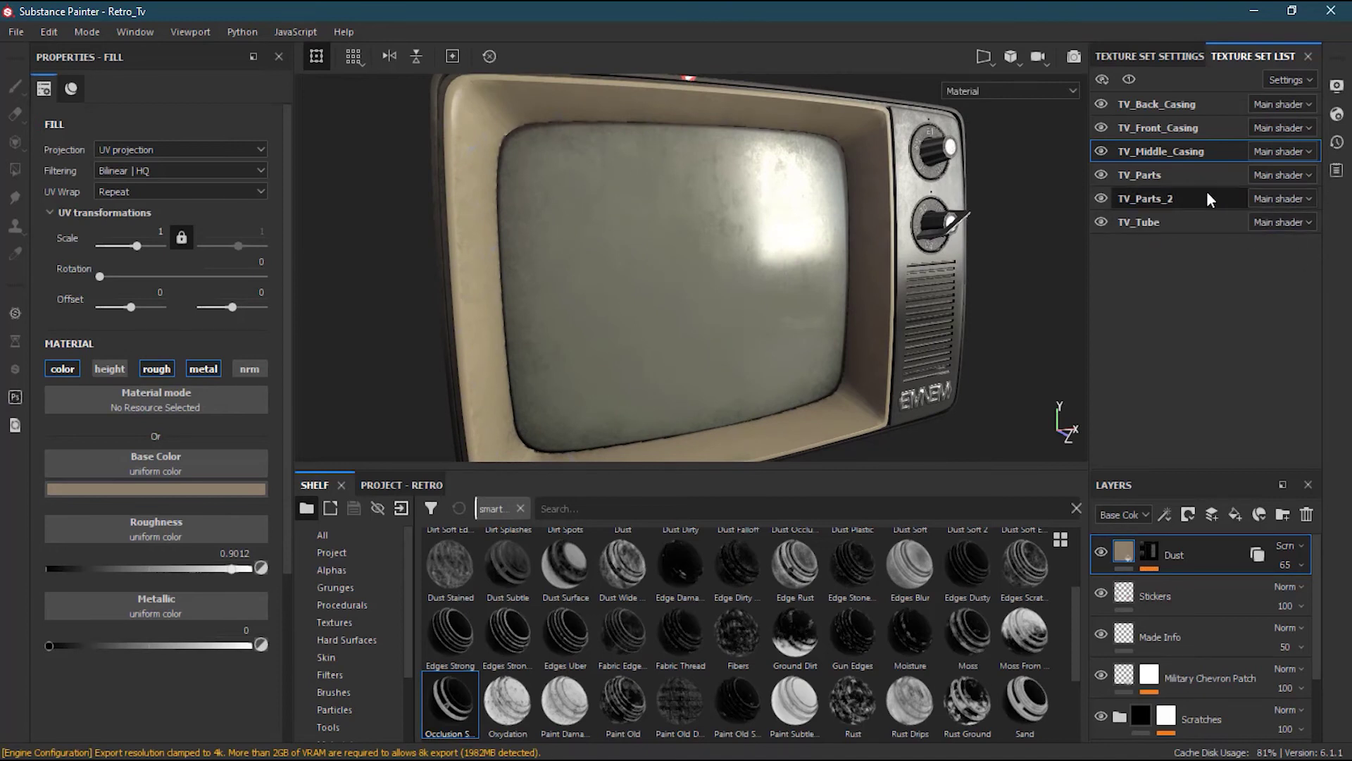
- Switch to the TV_Front_Casing texture set, collapse the Emnem Logo folder and select the Dust instance layer
click(1205, 129)
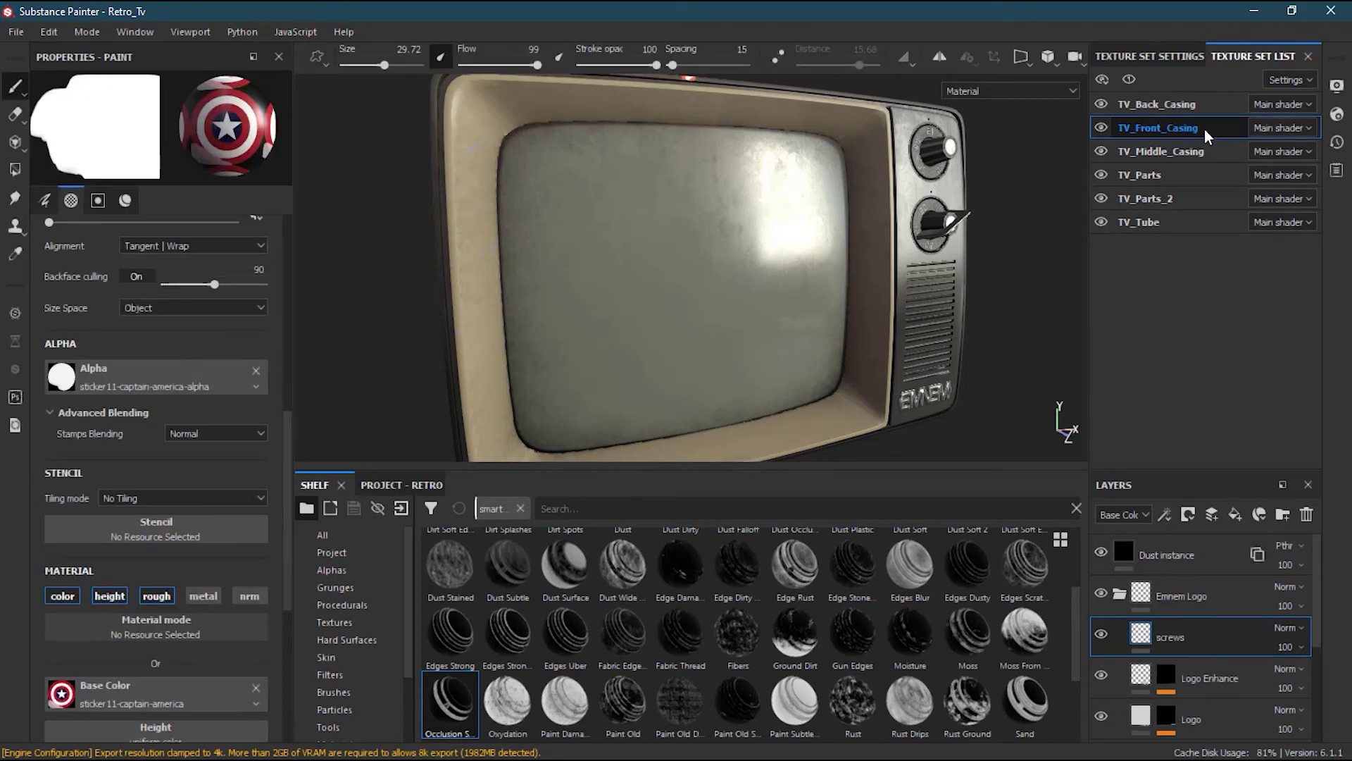
click(1120, 594)
scroll(1316, 698, down, 1)
scroll(1314, 662, up, 1)
click(1202, 560)
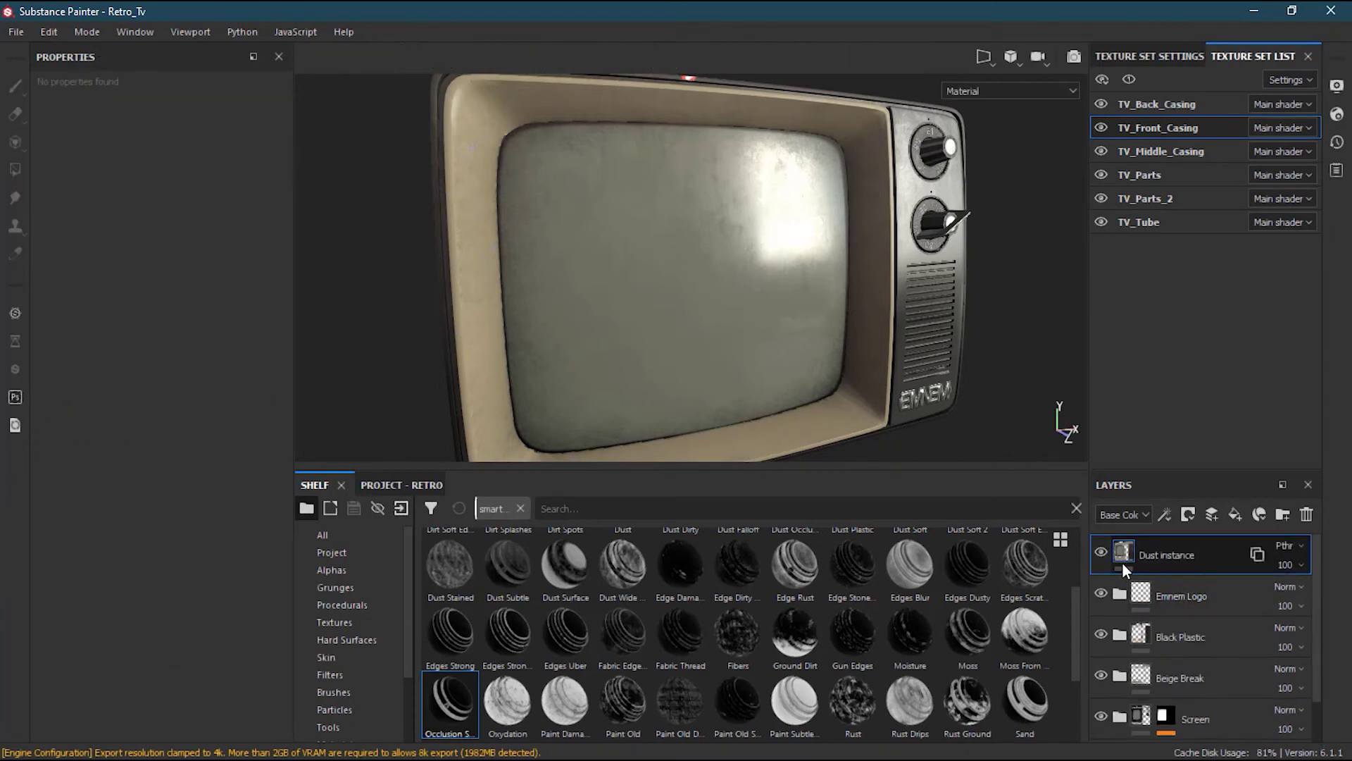
- Toggle the Dust instance layer's visibility on TV_Front_Casing to compare the TV's screen with and without dust
click(1099, 557)
click(1098, 556)
click(1098, 556)
click(1098, 555)
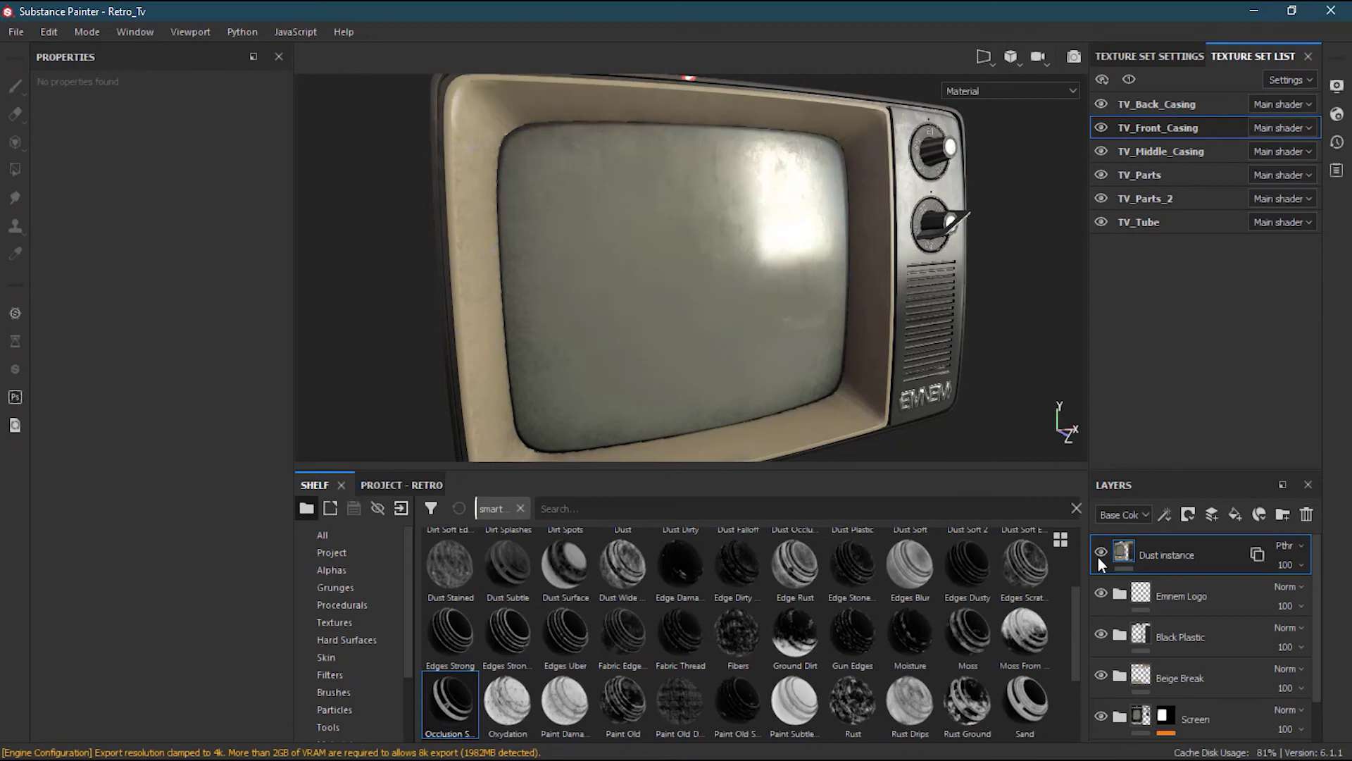
click(1101, 553)
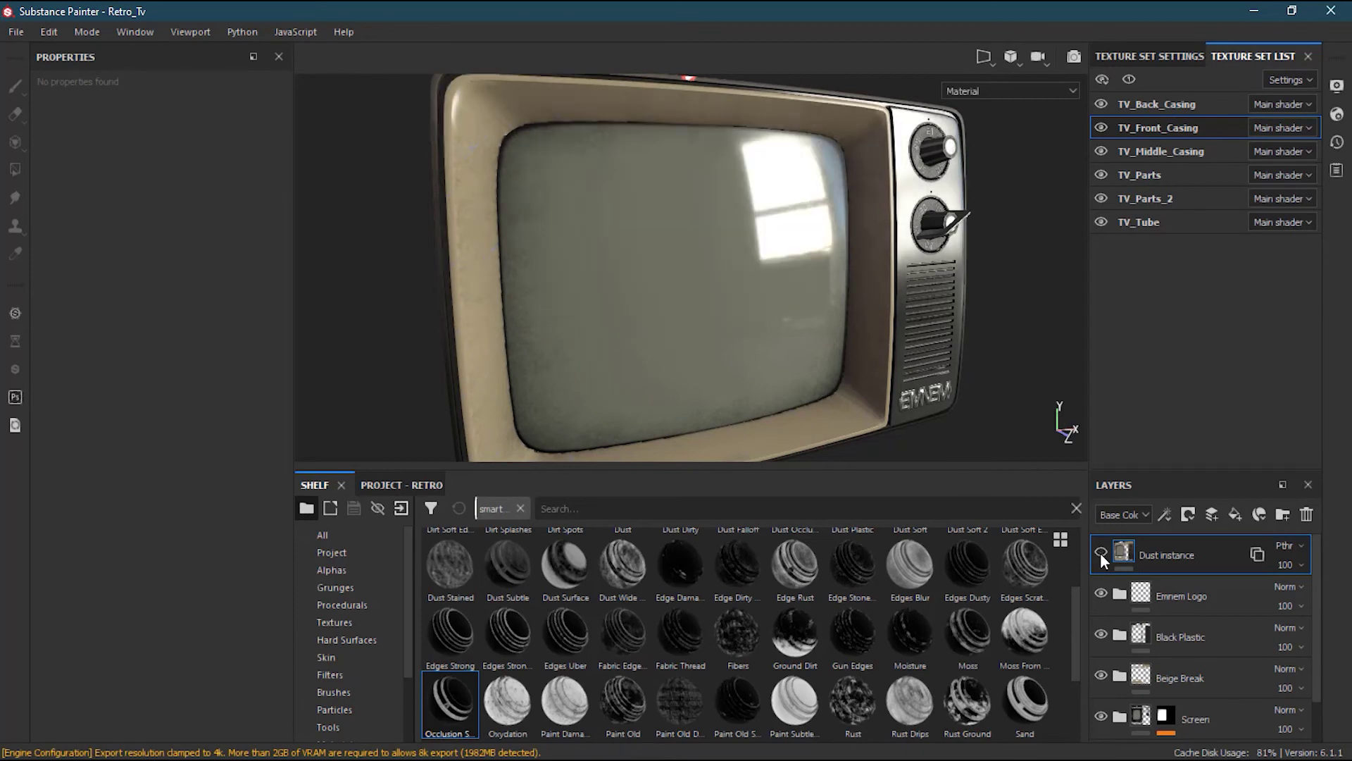
scroll(691, 268, down, 3)
alt+drag(705, 296, 621, 305)
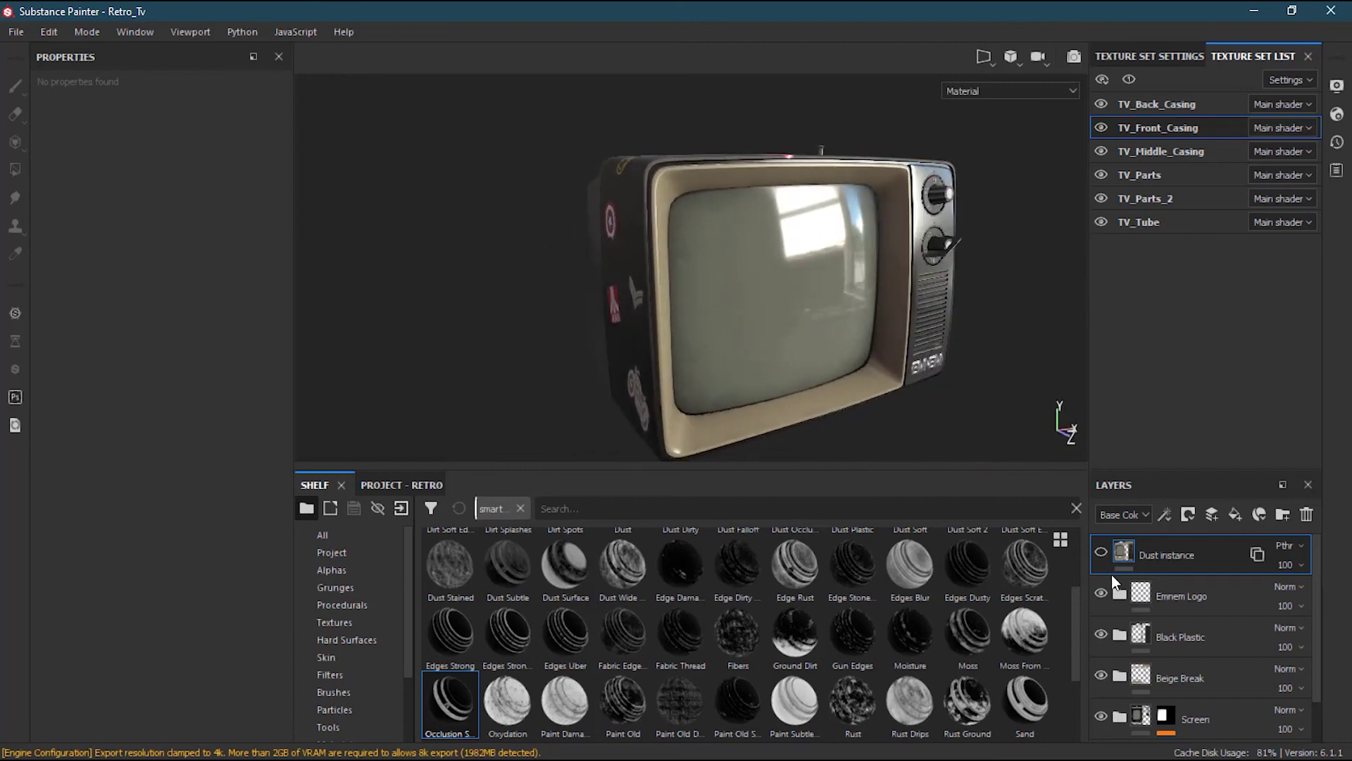
click(1101, 553)
scroll(779, 296, up, 6)
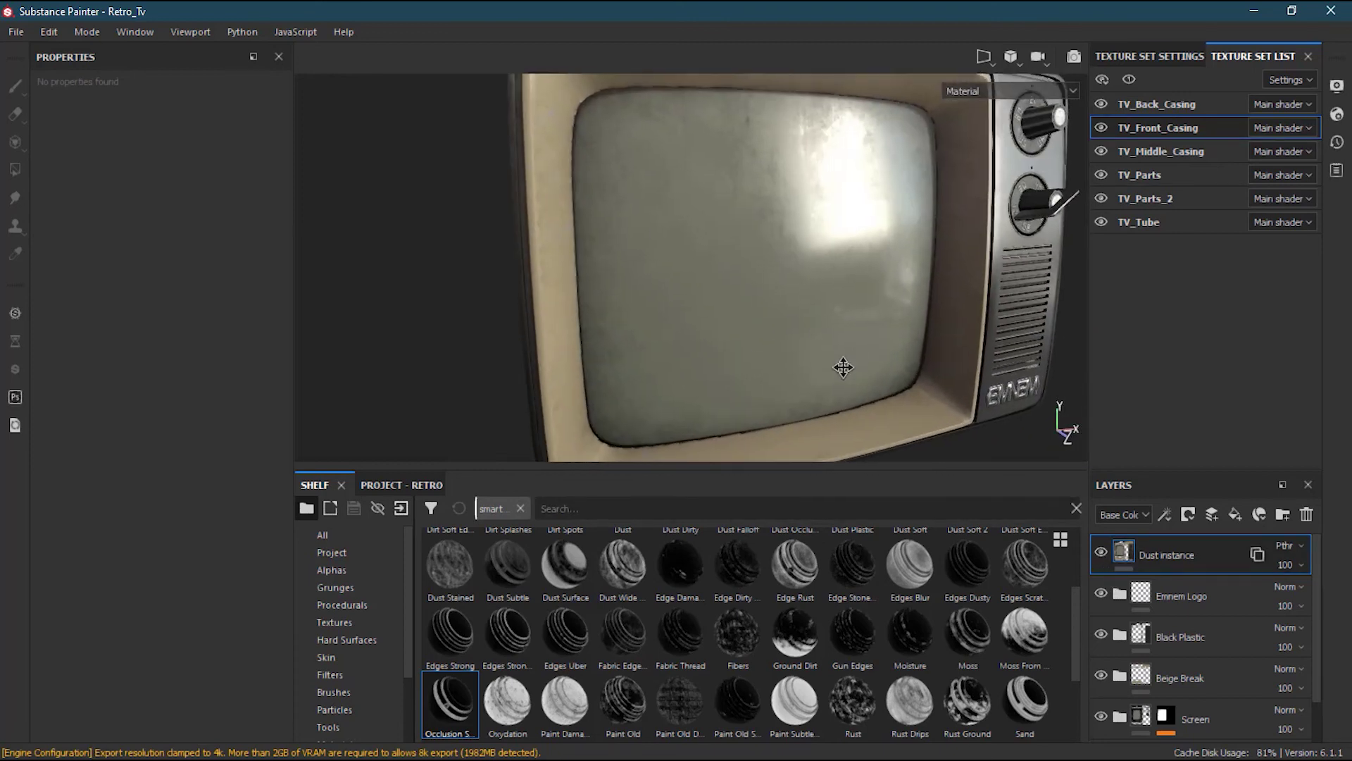
alt+middle_drag(843, 367, 761, 357)
scroll(761, 356, up, 2)
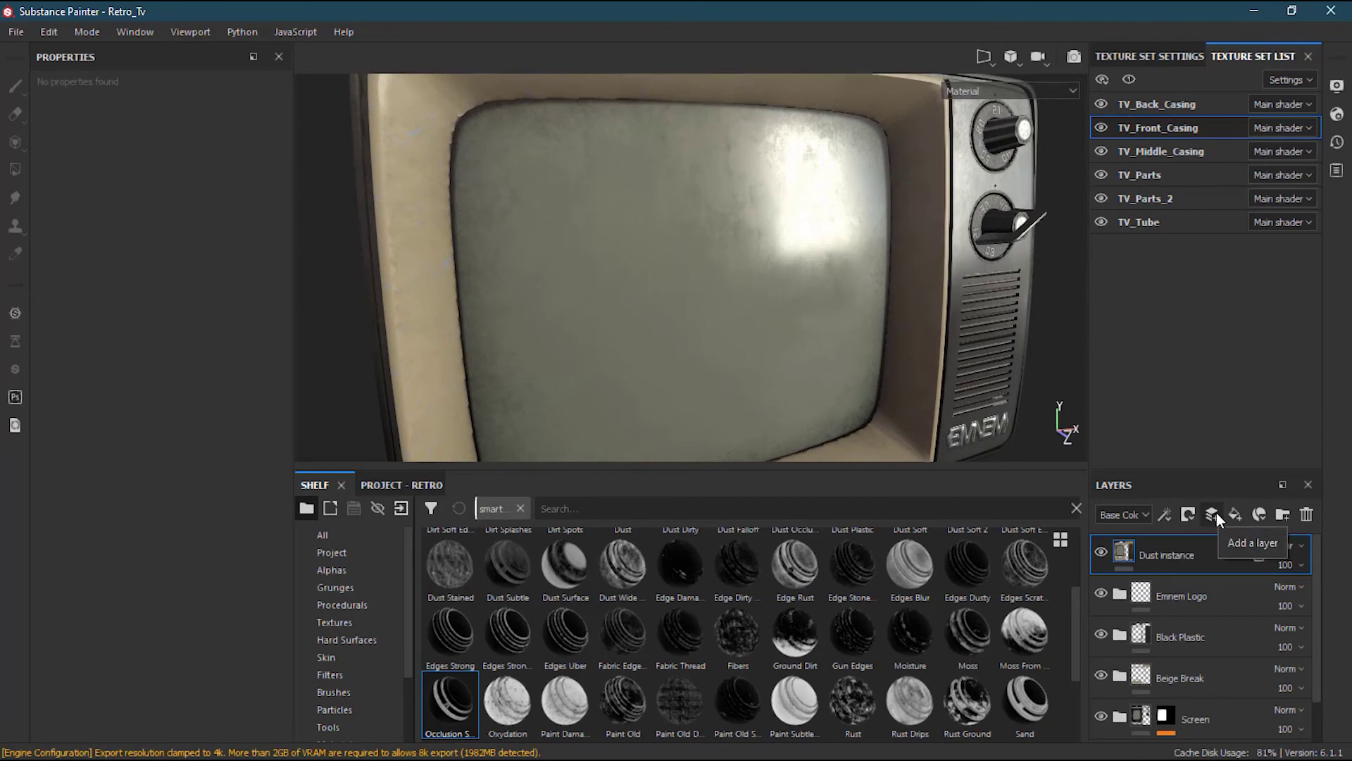
- Add a fill layer above the Dust instance layer and give it a white mask
click(1240, 513)
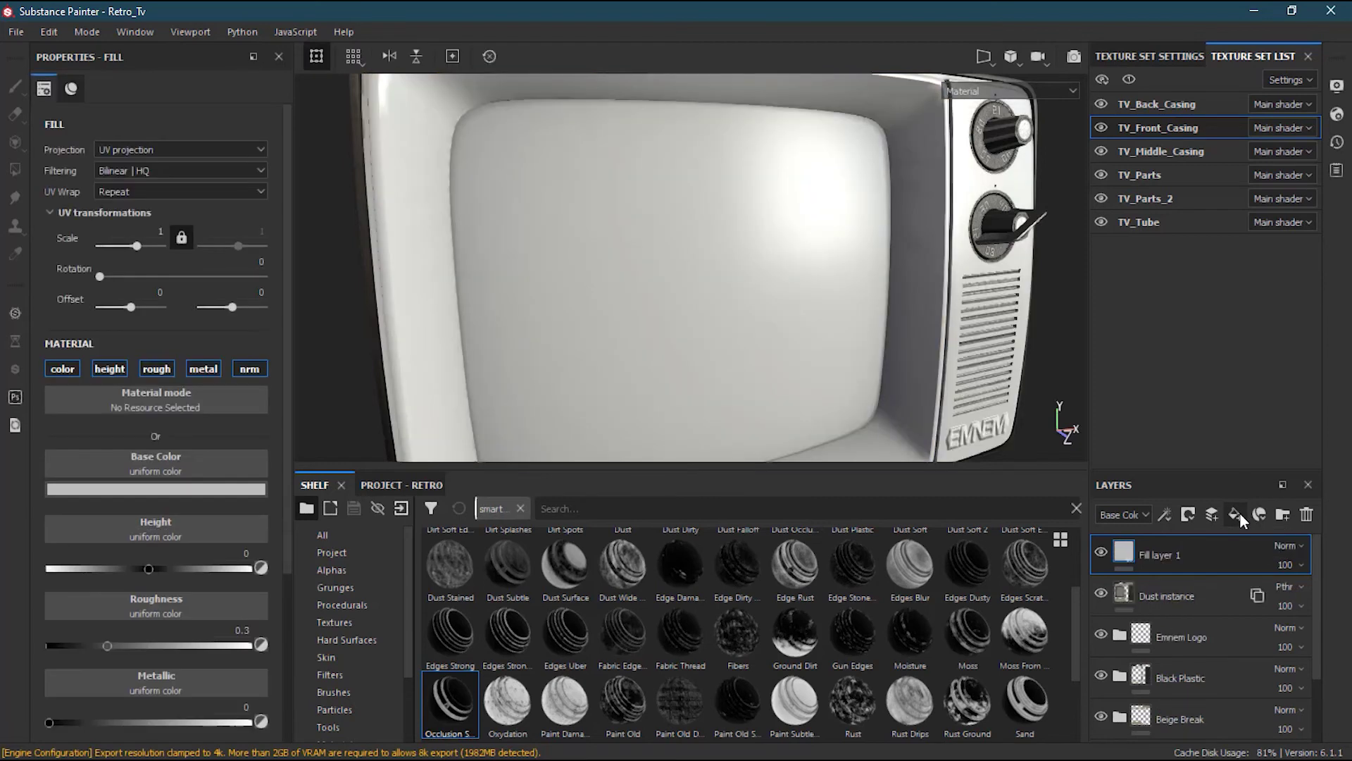
click(1189, 514)
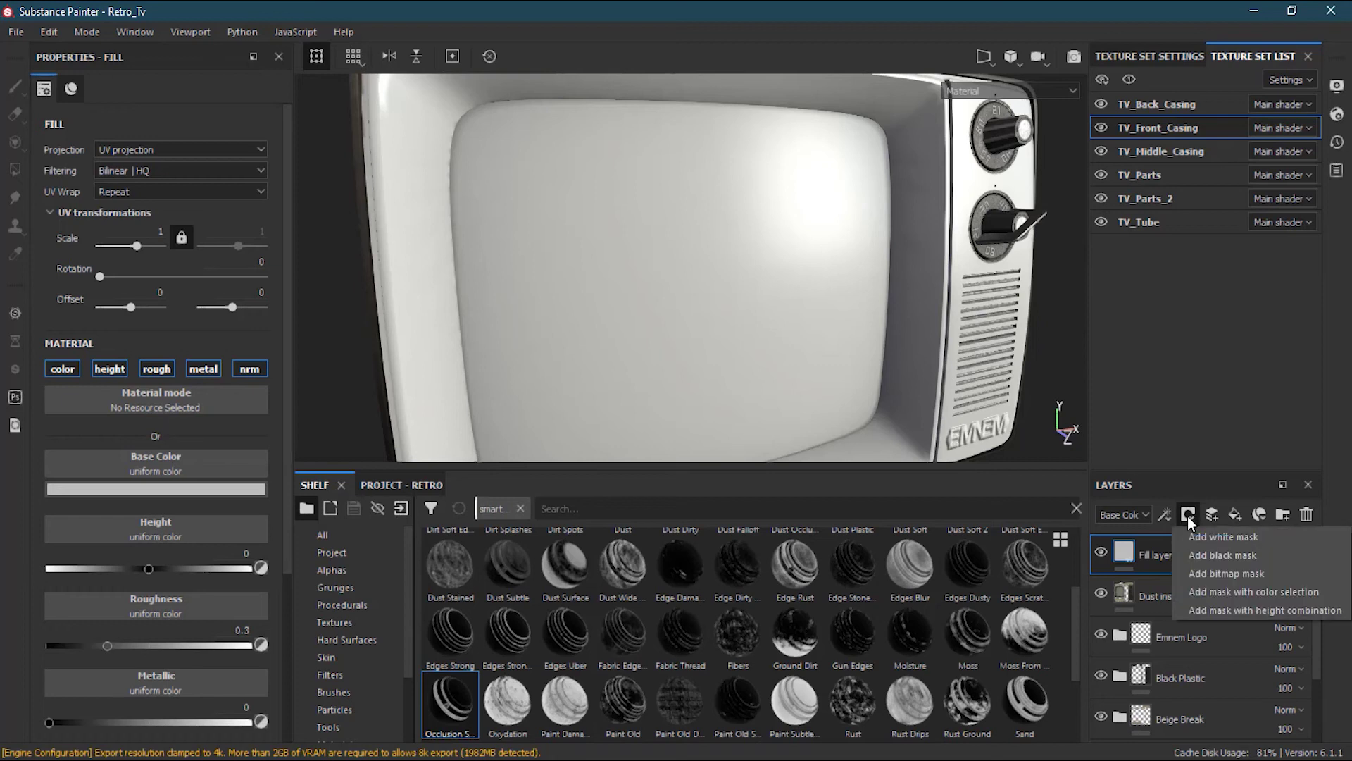
click(1249, 537)
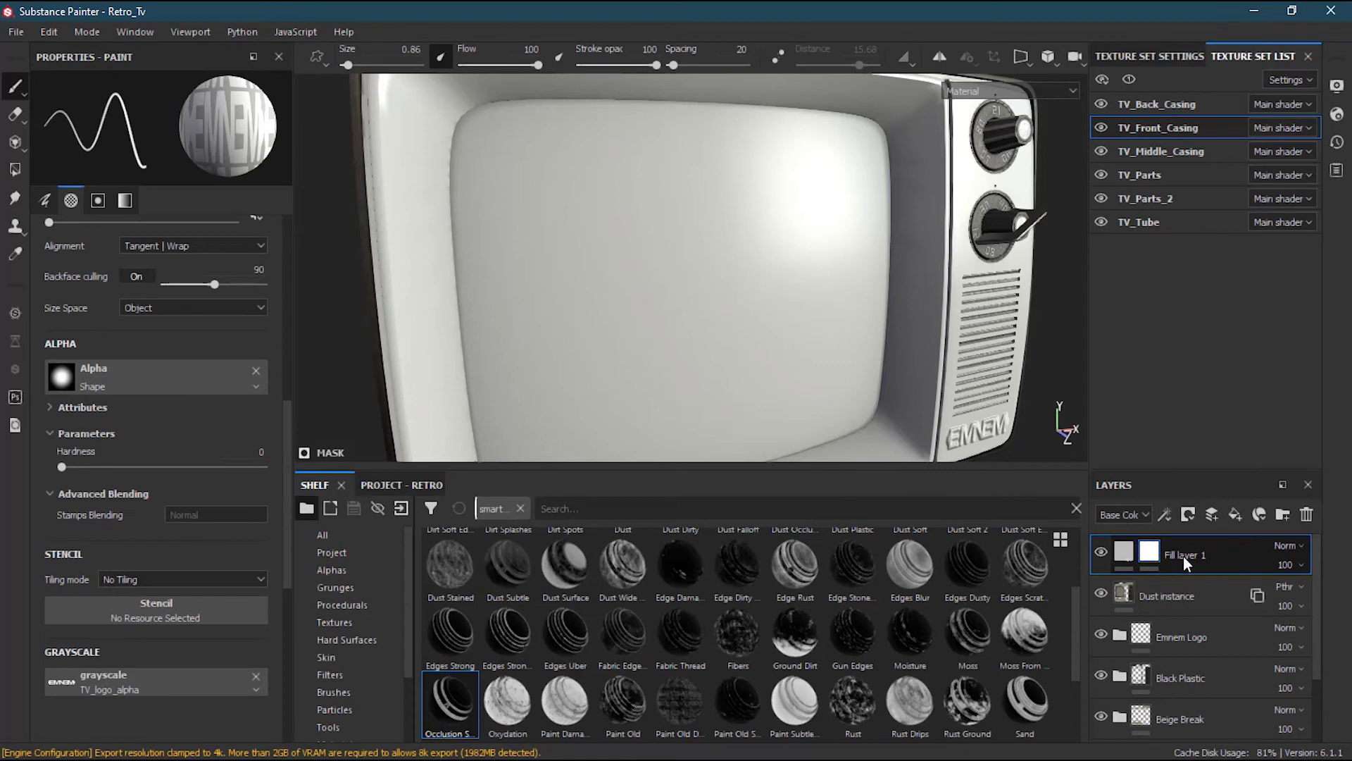
- Replace the new fill layer's white mask with a black mask
right_click(1151, 551)
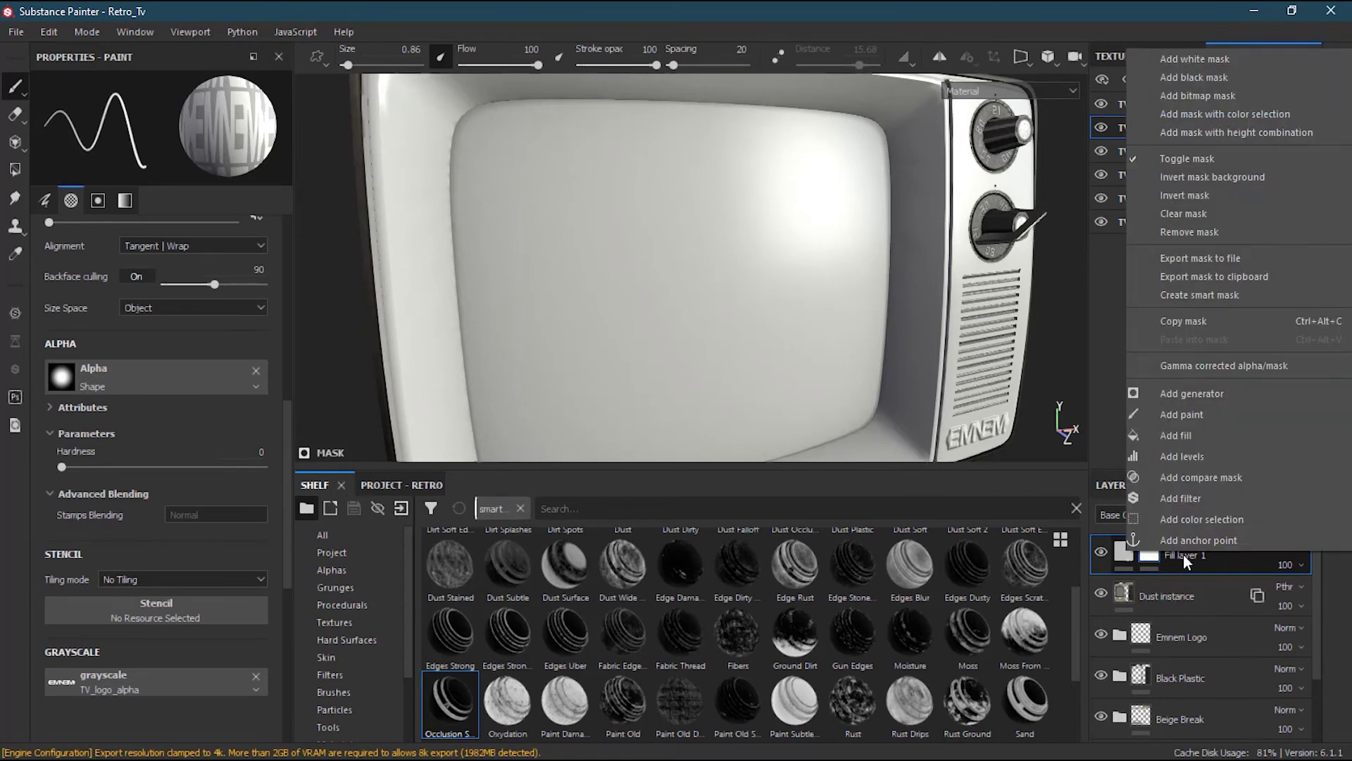
click(1184, 555)
click(1183, 555)
right_click(1151, 547)
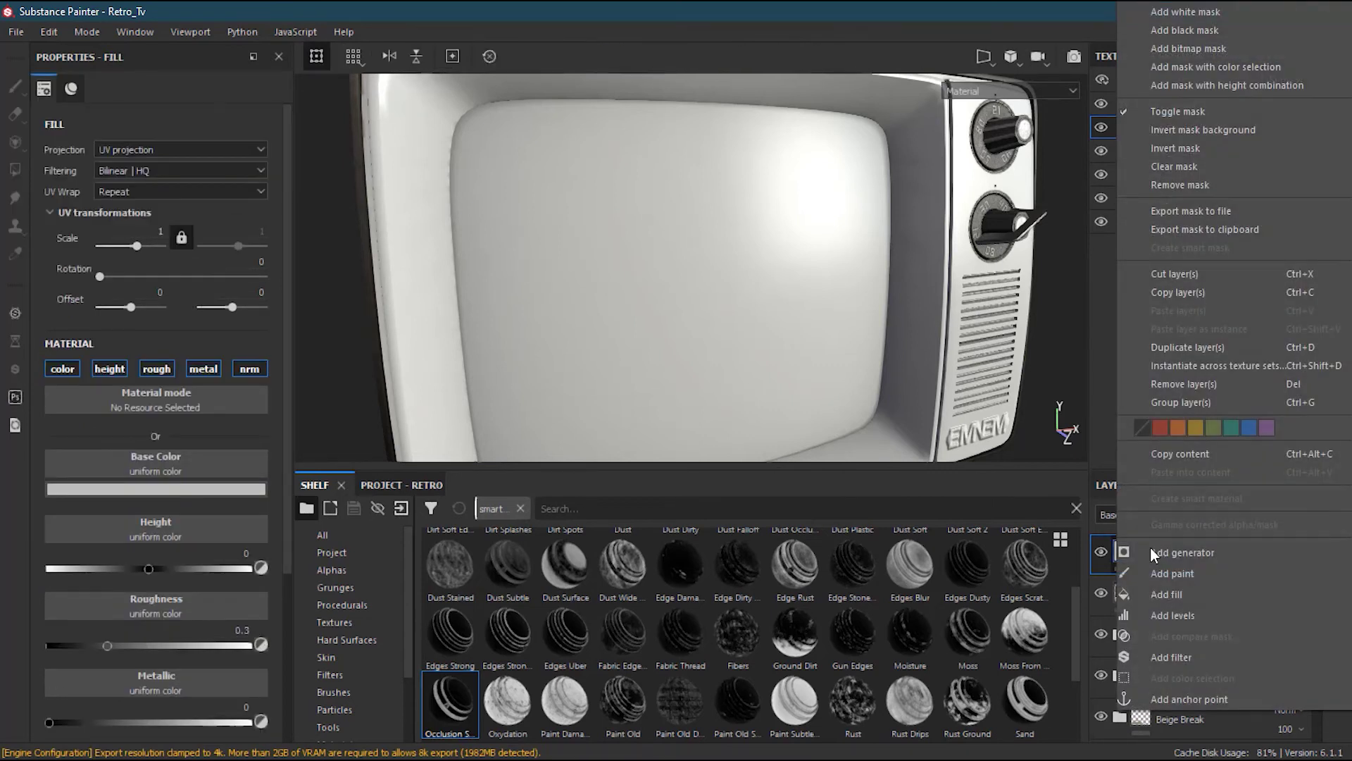
click(1219, 27)
alt+drag(760, 338, 771, 384)
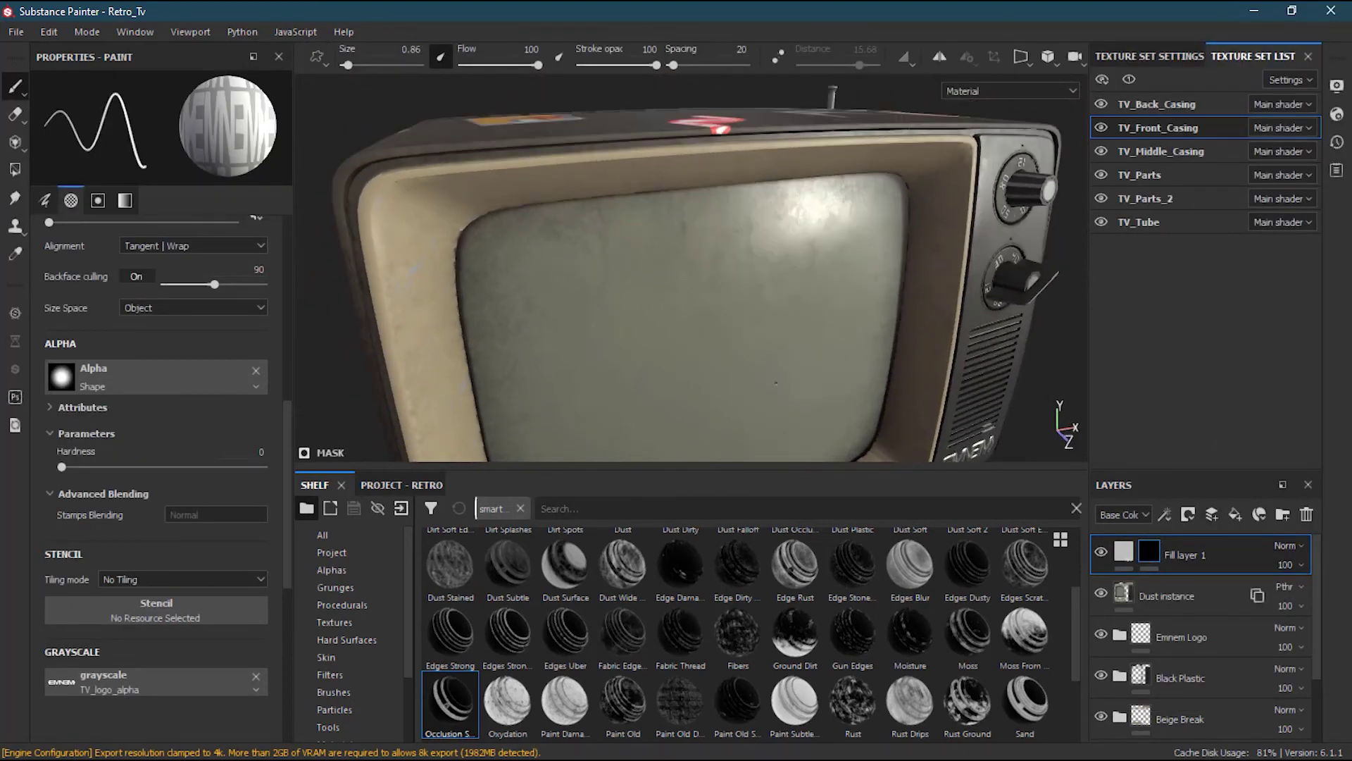
- Switch the fill layer's mask to white and back to black to compare how each affects the casing
right_click(1154, 547)
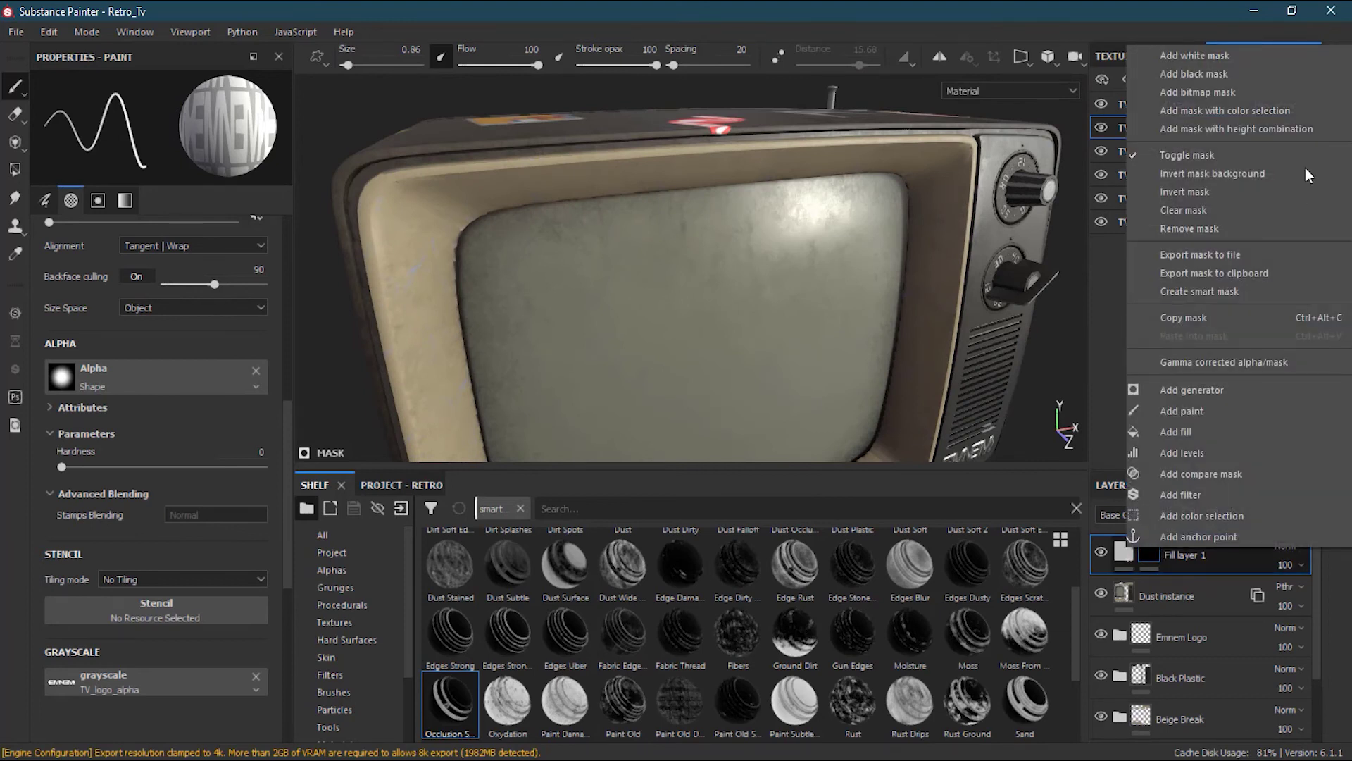
click(1216, 60)
mouse_move(934, 352)
alt+mouse_down()
mouse_move(906, 302)
mouse_move(872, 302)
mouse_move(902, 302)
mouse_move(948, 343)
alt+mouse_up()
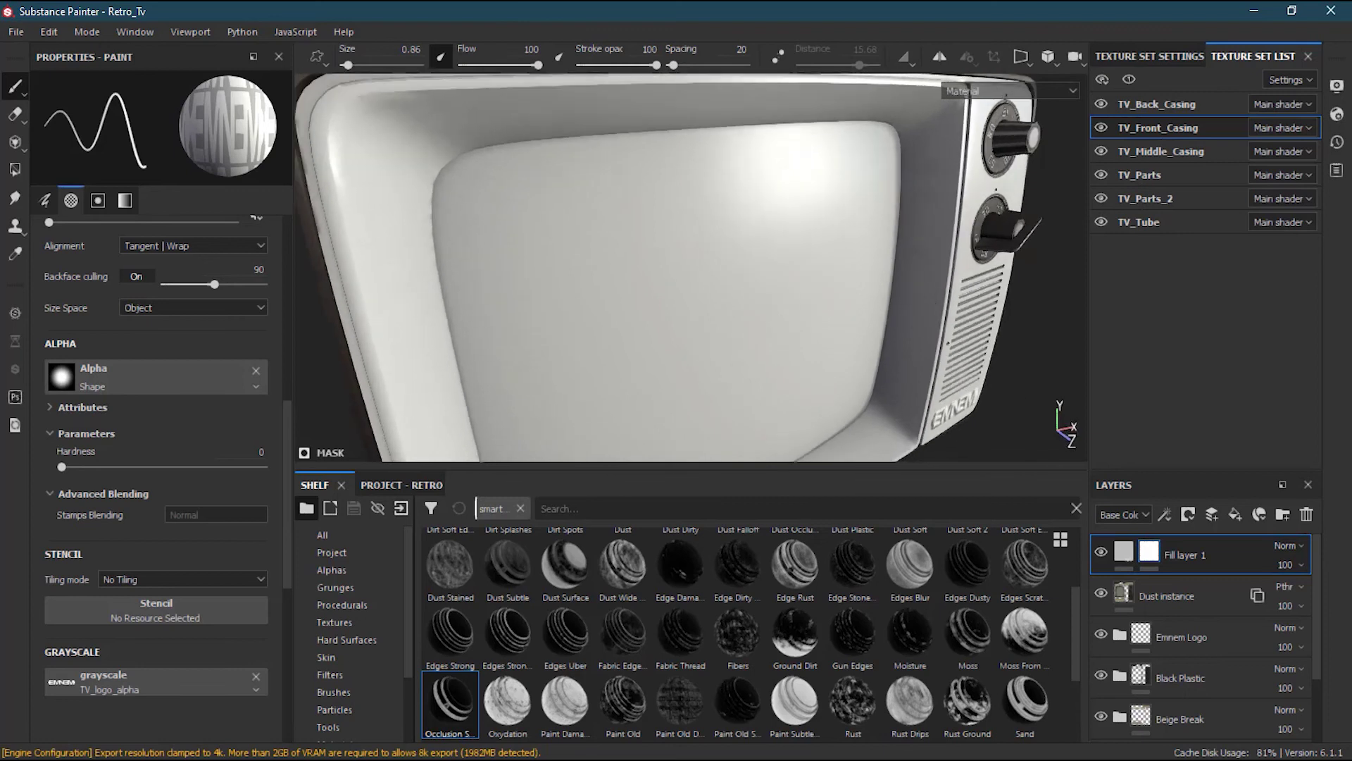
mouse_move(1128, 551)
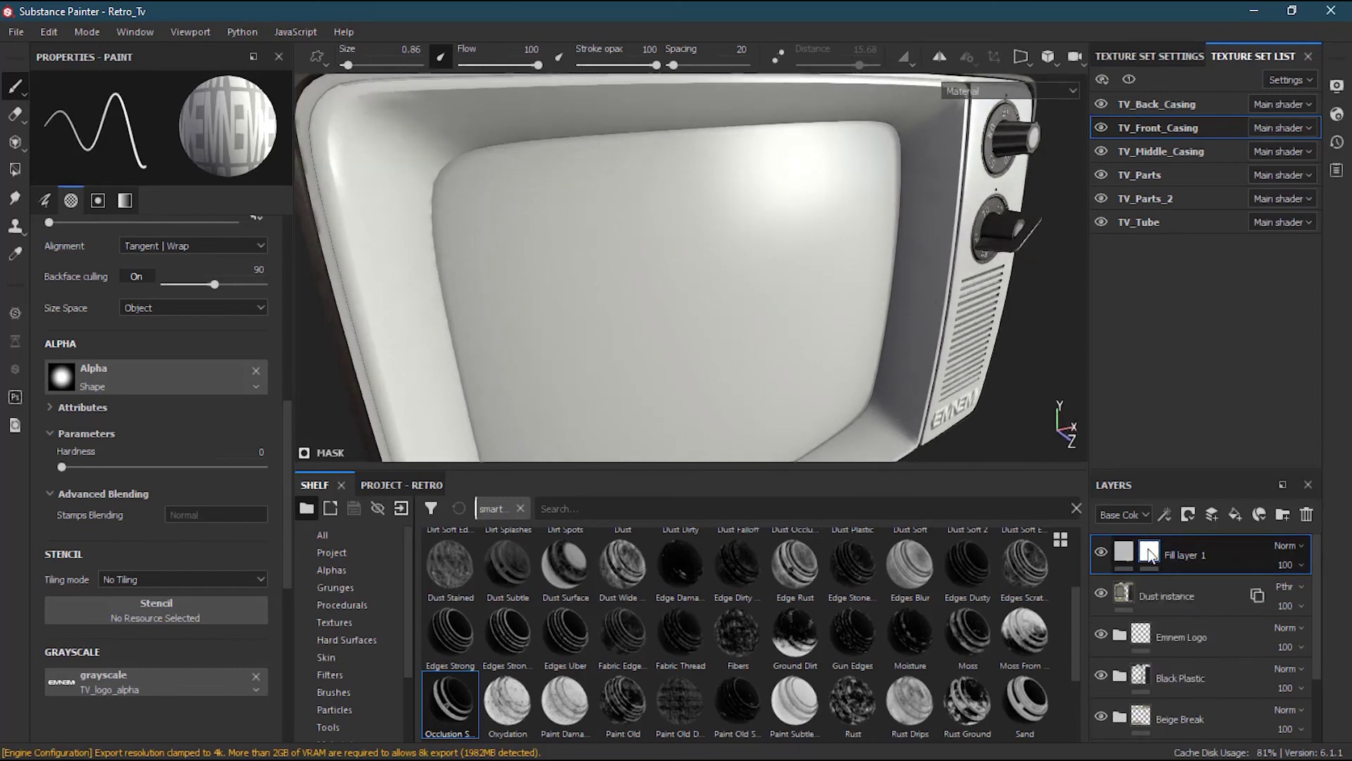
right_click(1150, 555)
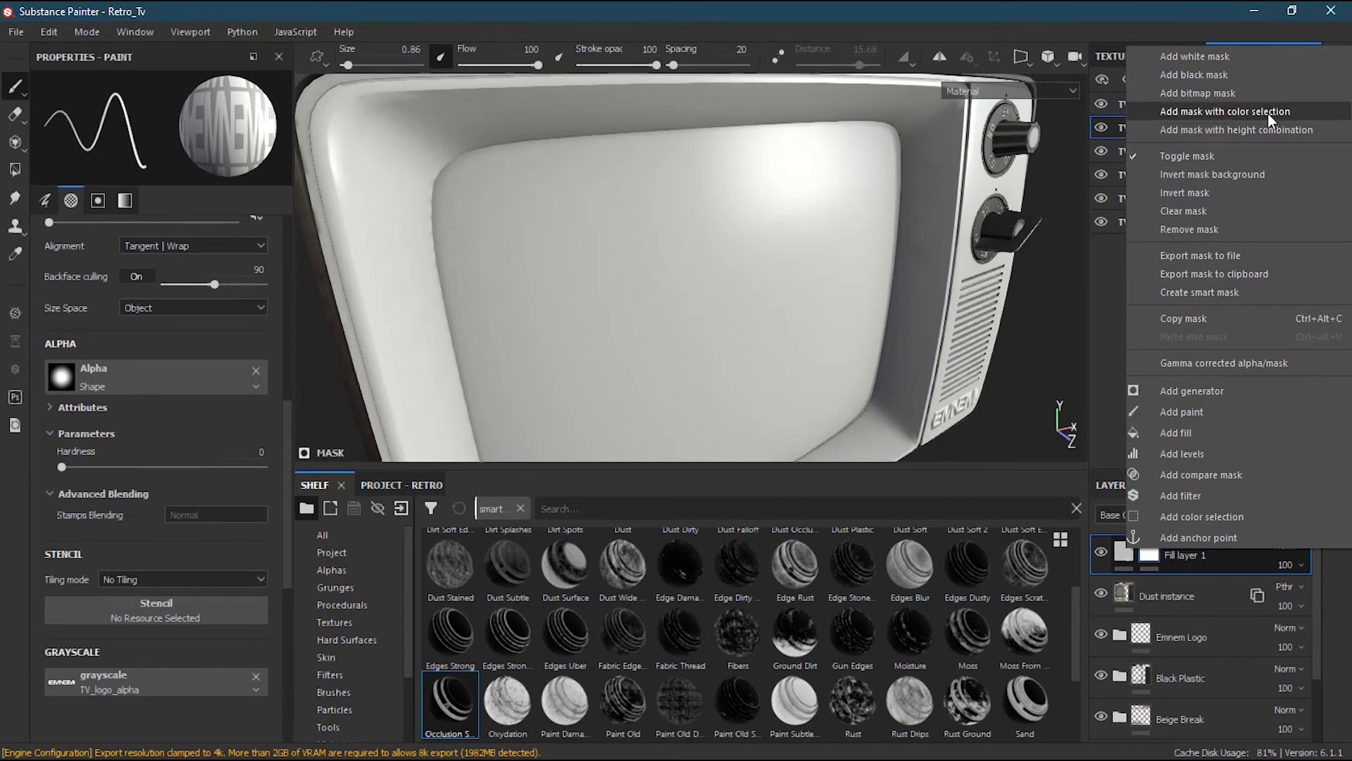
click(1195, 75)
alt+drag(732, 320, 765, 324)
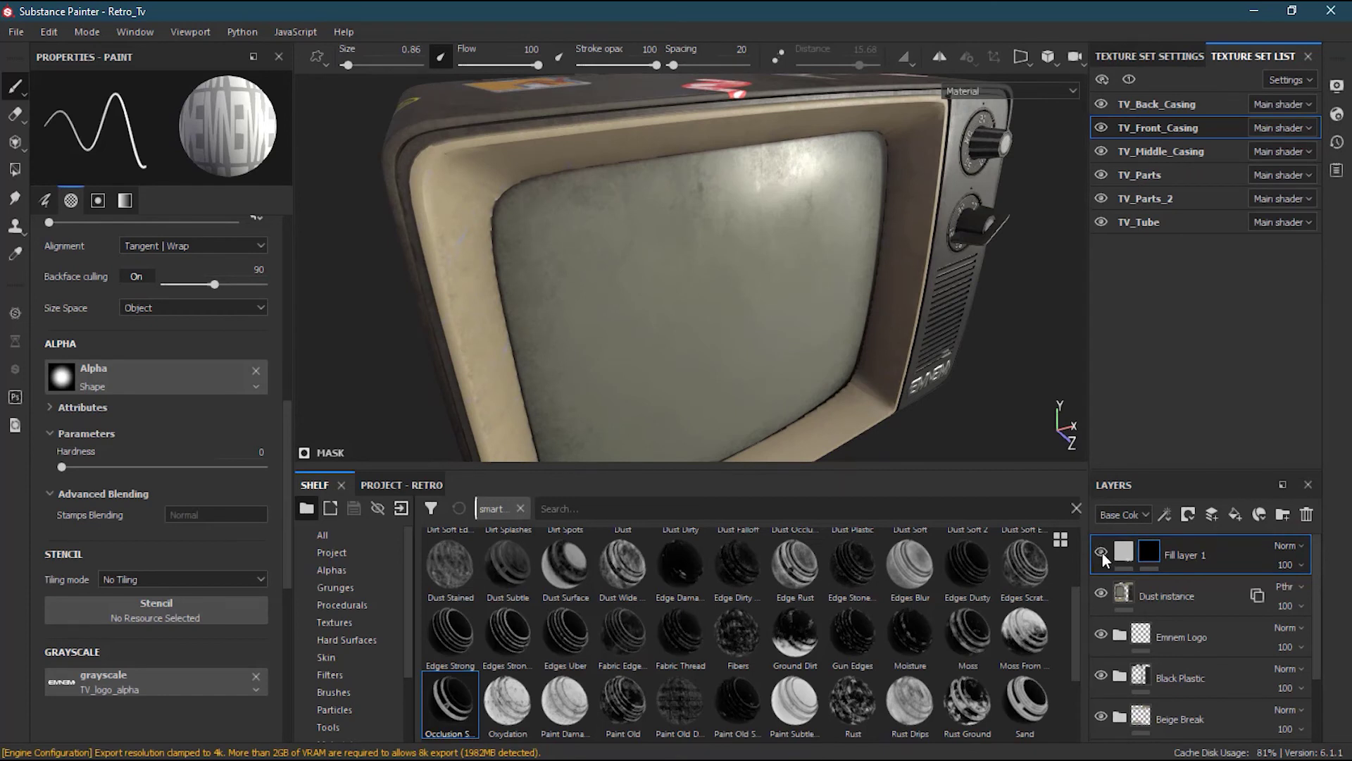
- Compare the front casing with the Dust instance layer hidden and shown, and view the screen up close
click(1101, 596)
click(1101, 596)
alt+drag(757, 352, 783, 307)
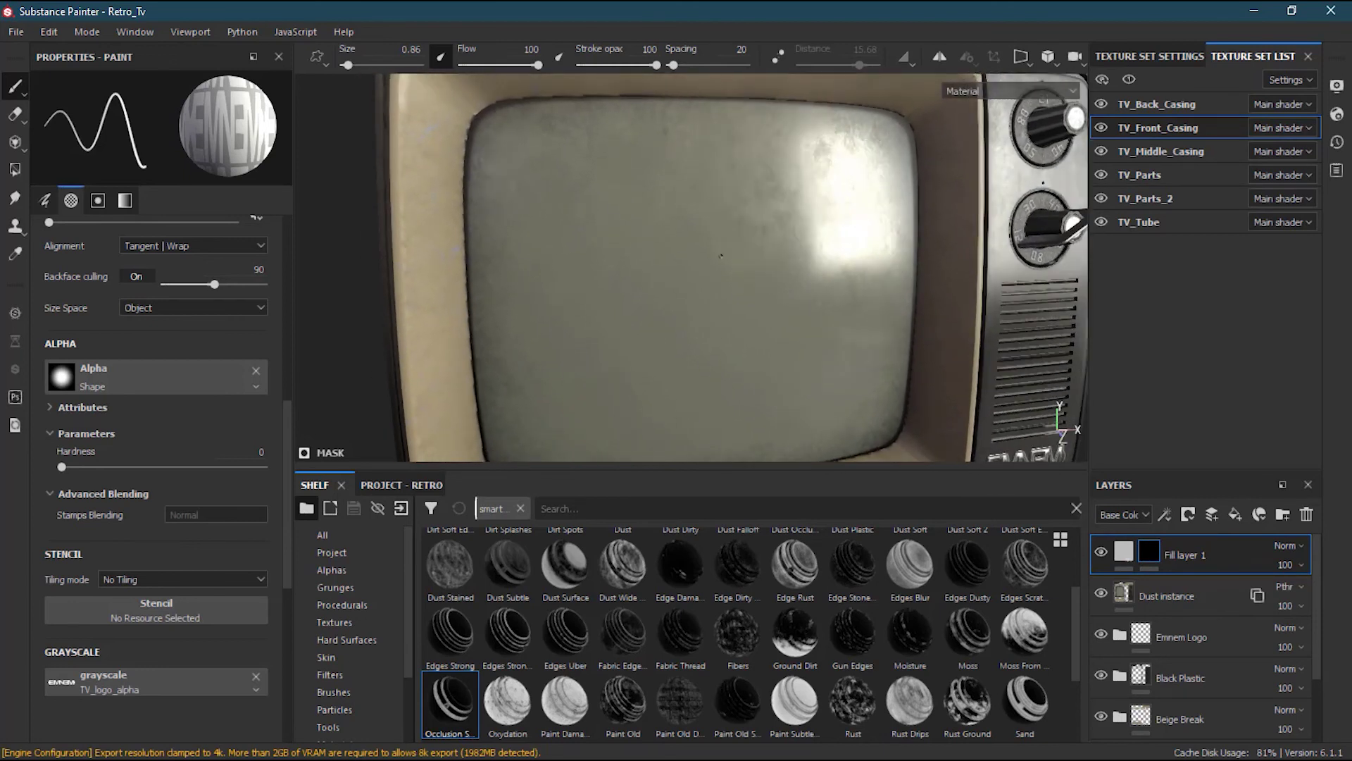
- Add a paint effect to the fill layer's black mask and set up the Basic Hard brush without the TV_logo_alpha grayscale image
right_click(1149, 555)
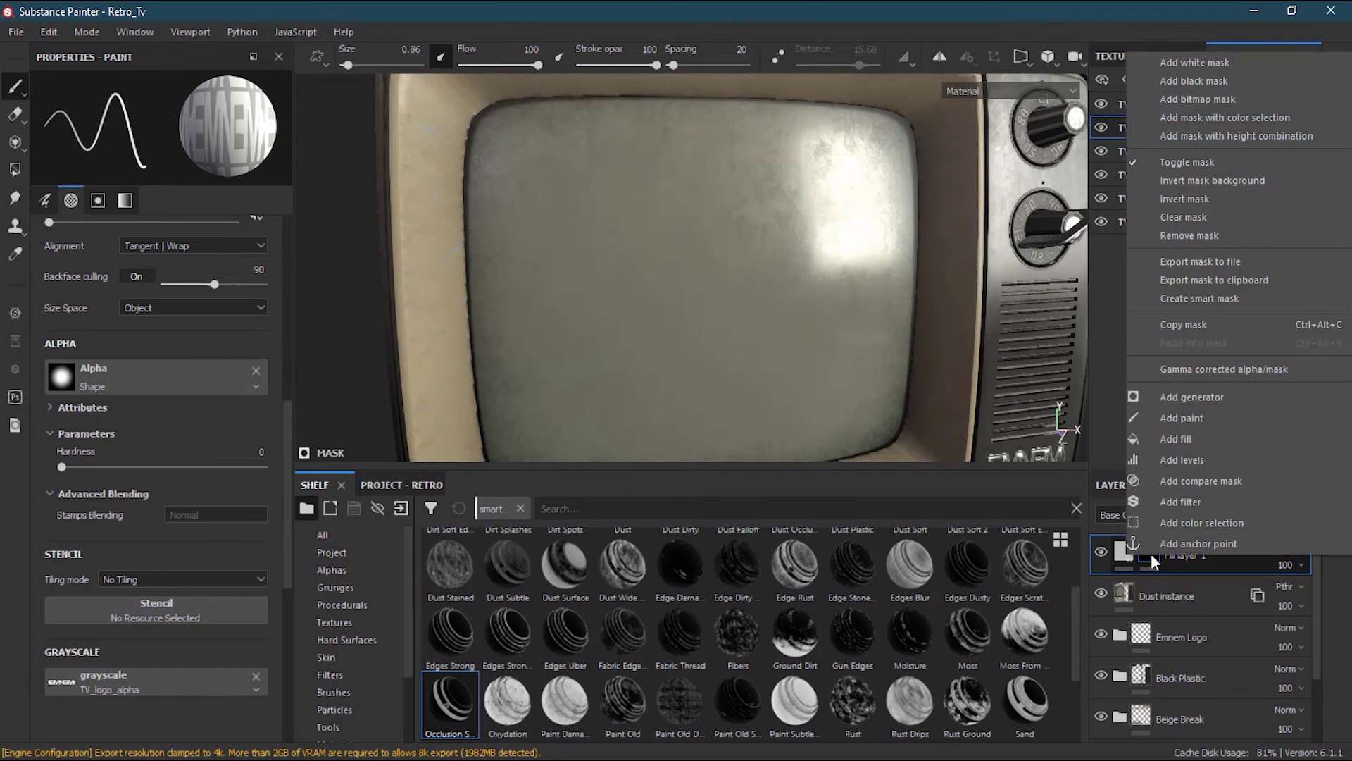
click(1239, 422)
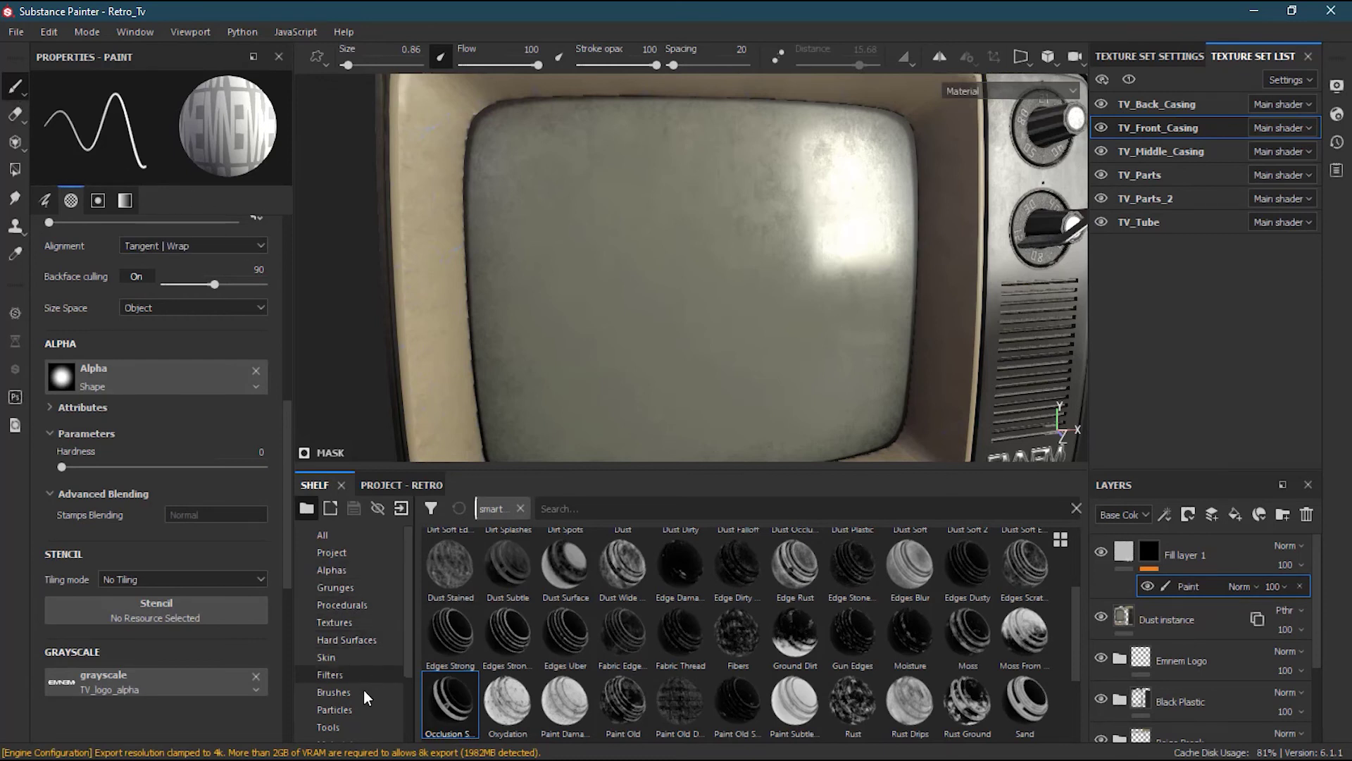
click(333, 692)
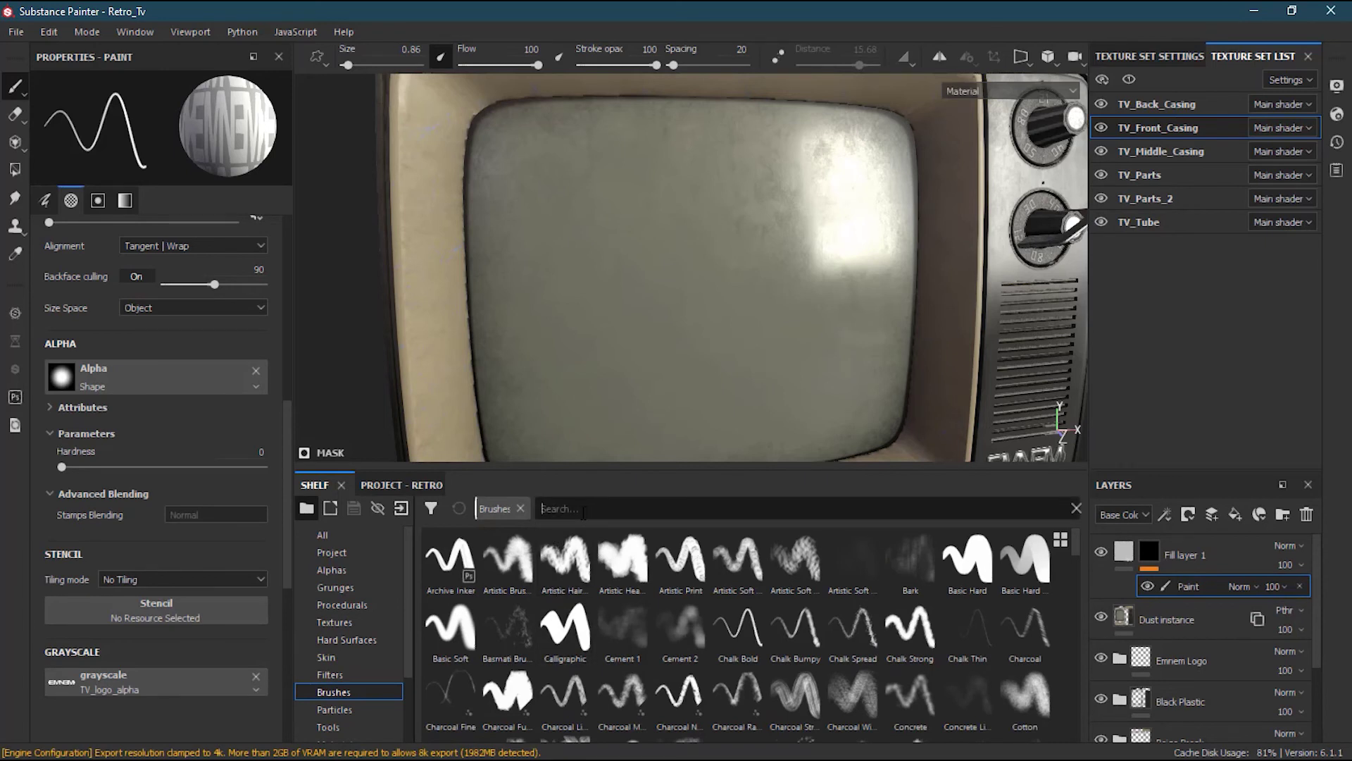
text(basi)
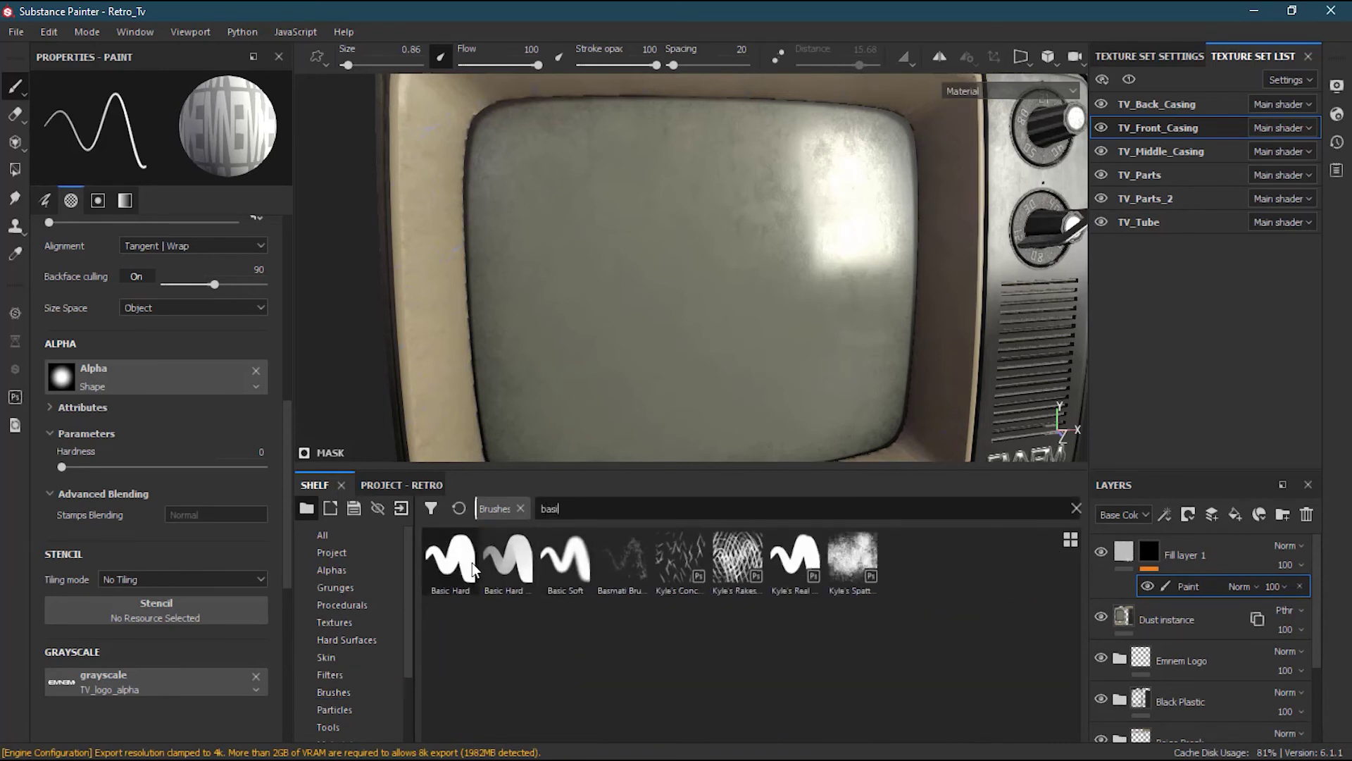
click(455, 563)
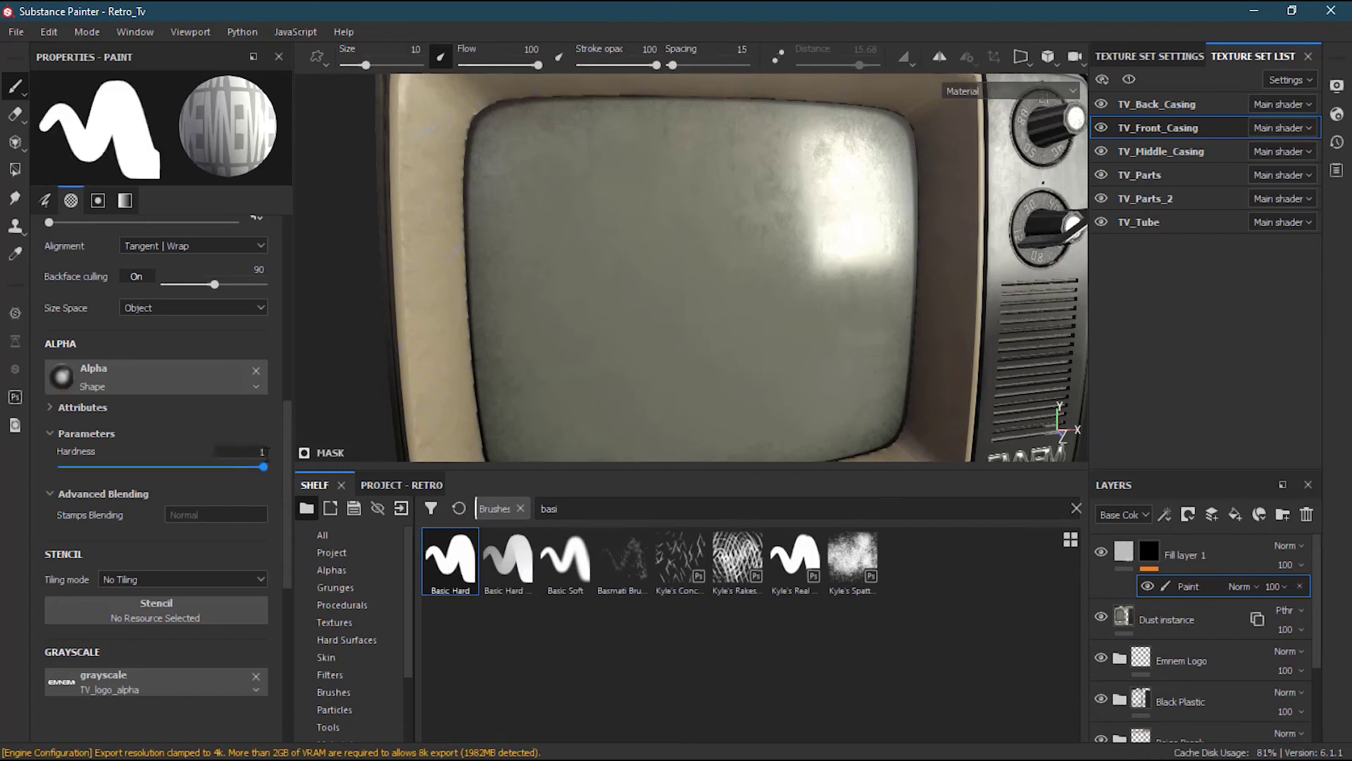
click(256, 676)
- Search the alphas for "hand", compare the print previews and assign Handprint Details as the brush alpha
click(371, 568)
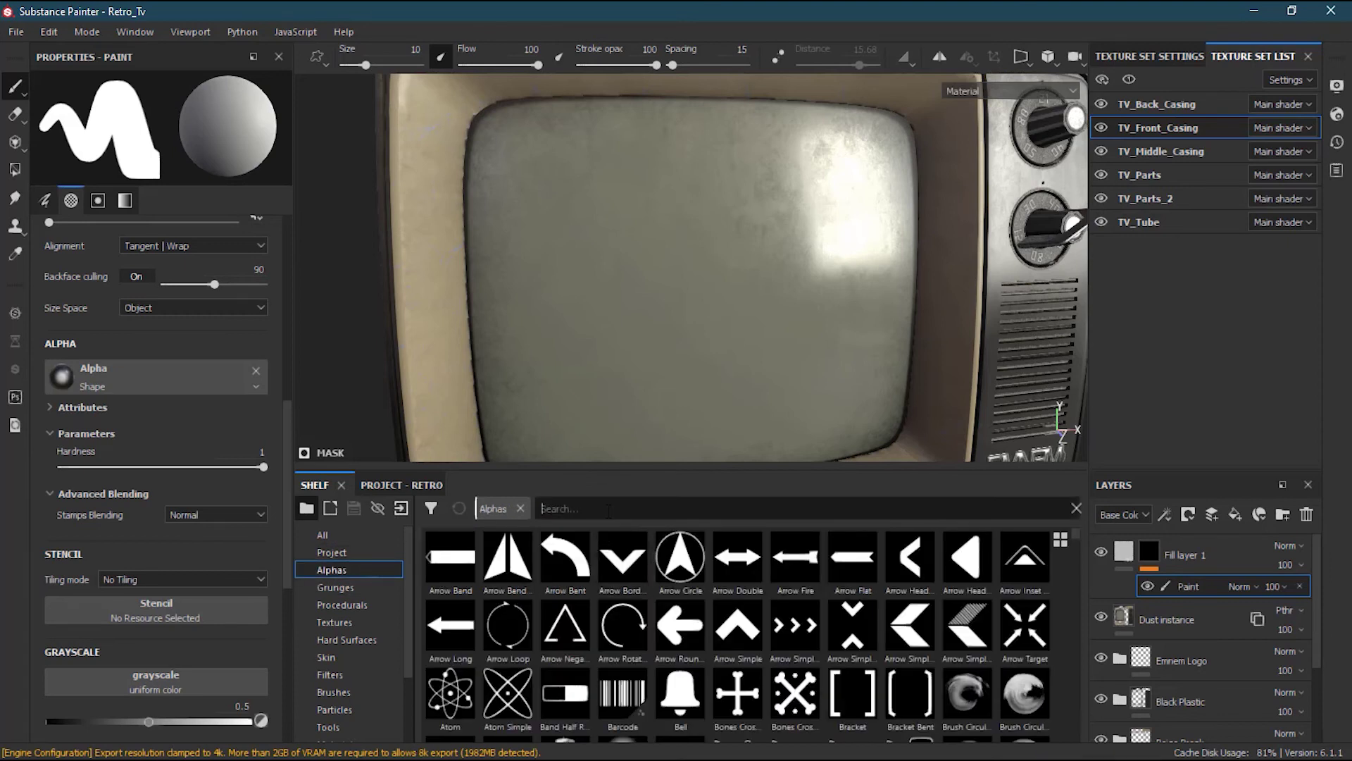
text(hand)
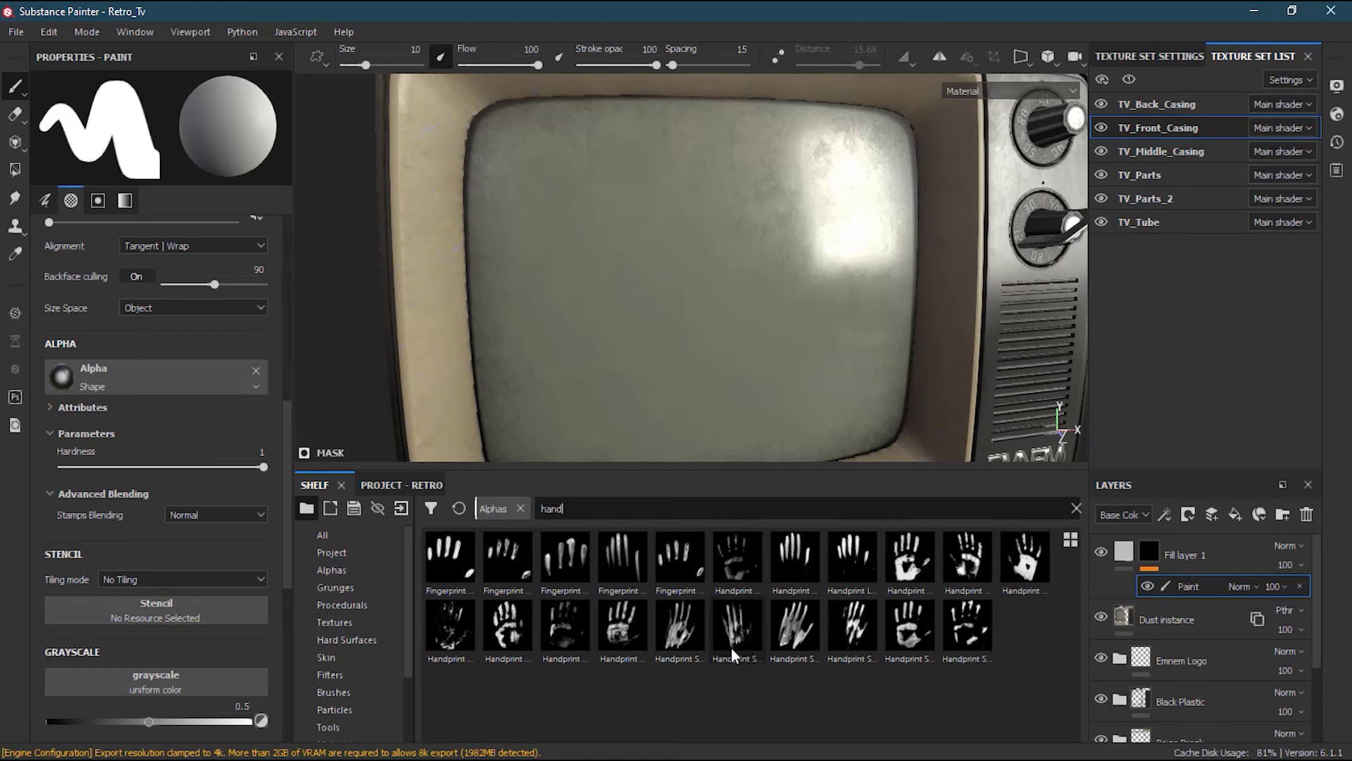
mouse_move(681, 637)
mouse_move(729, 647)
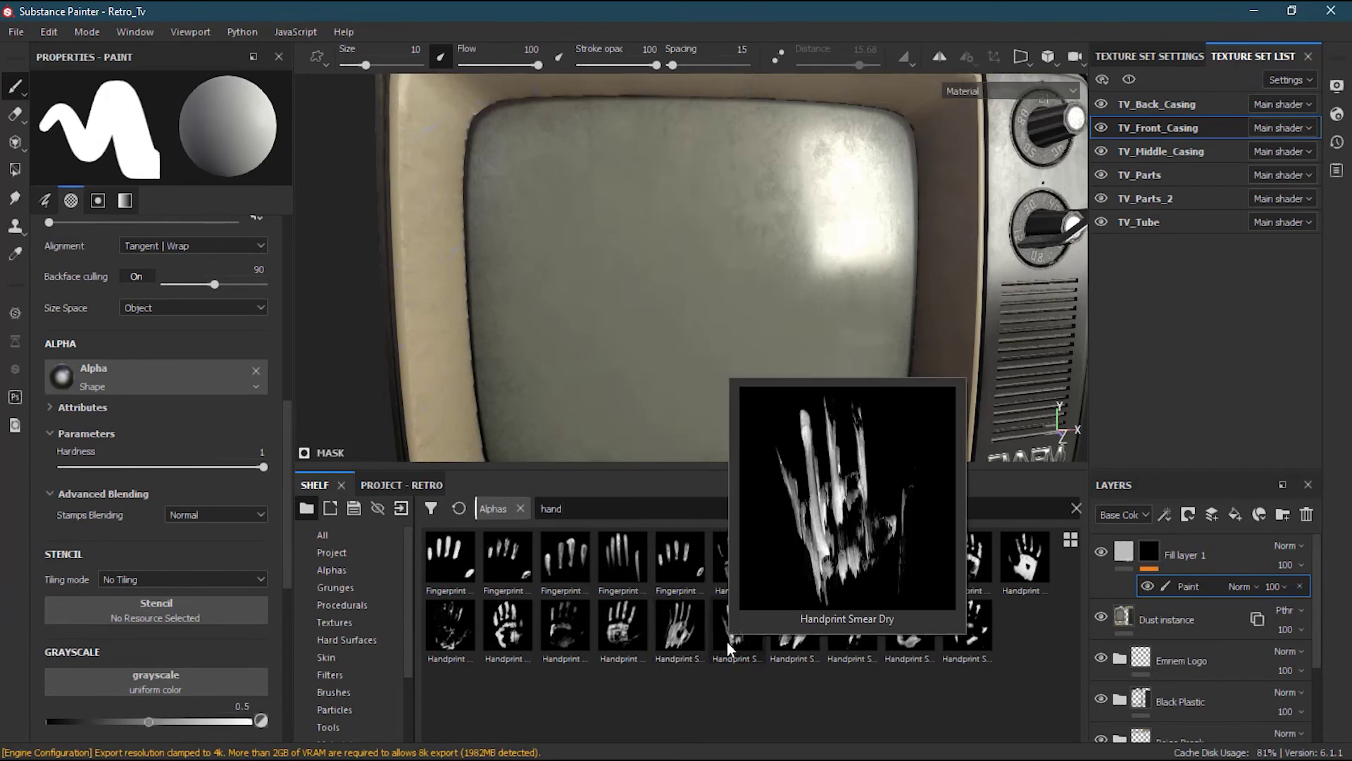
mouse_move(572, 640)
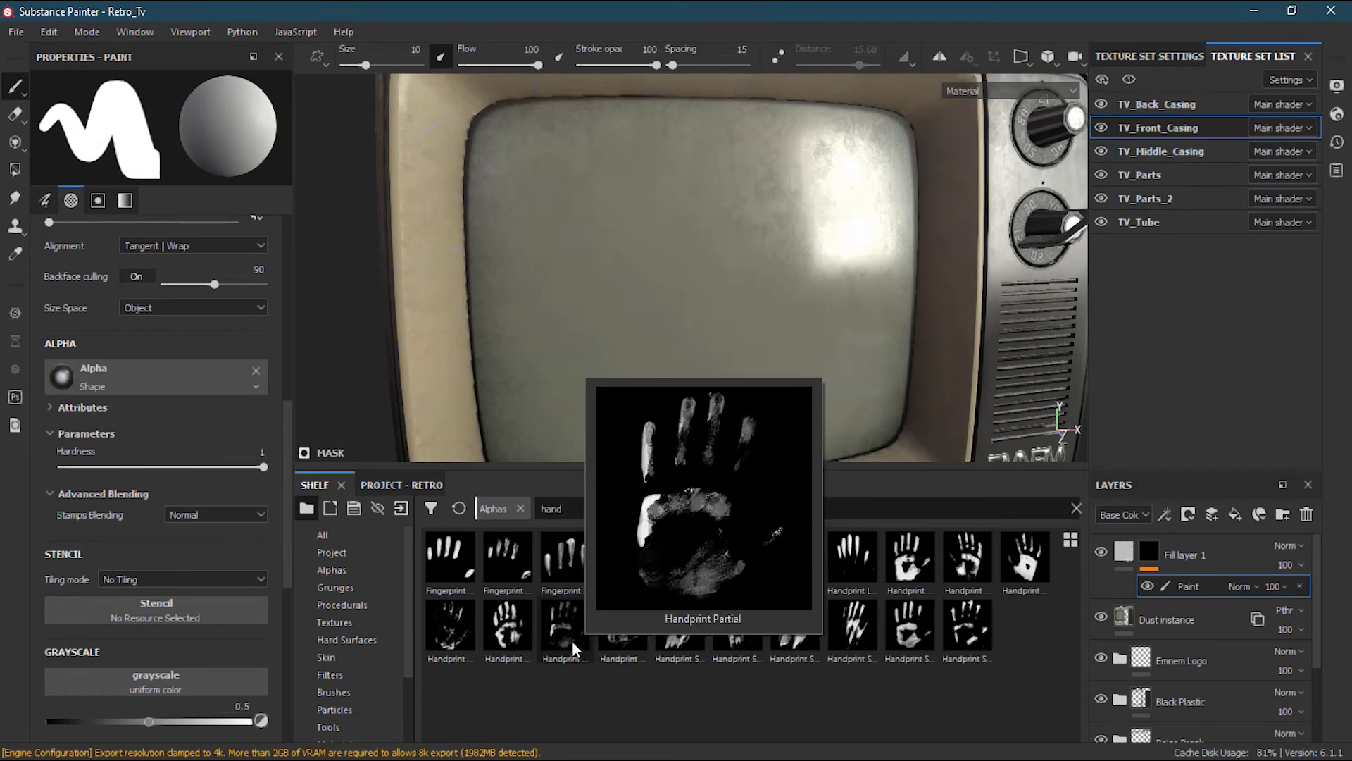
mouse_move(480, 584)
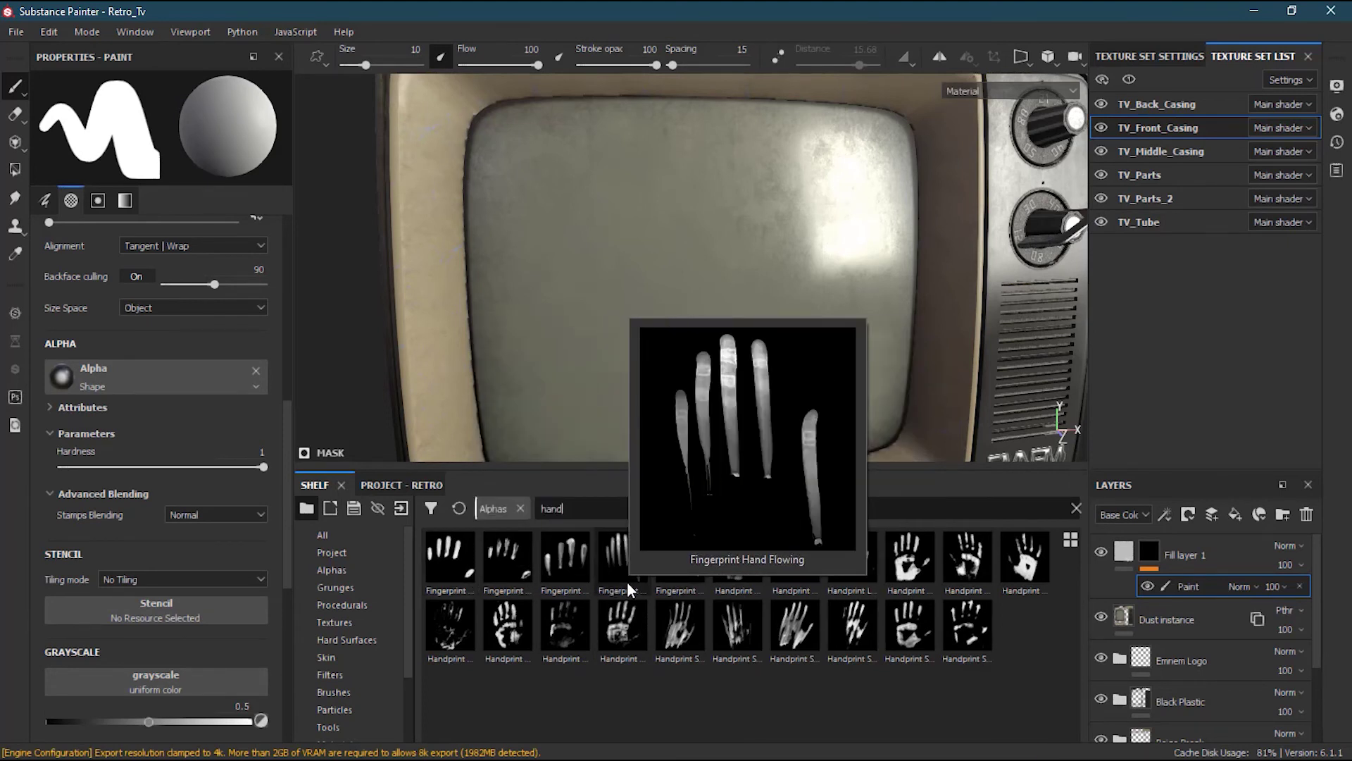
mouse_move(962, 568)
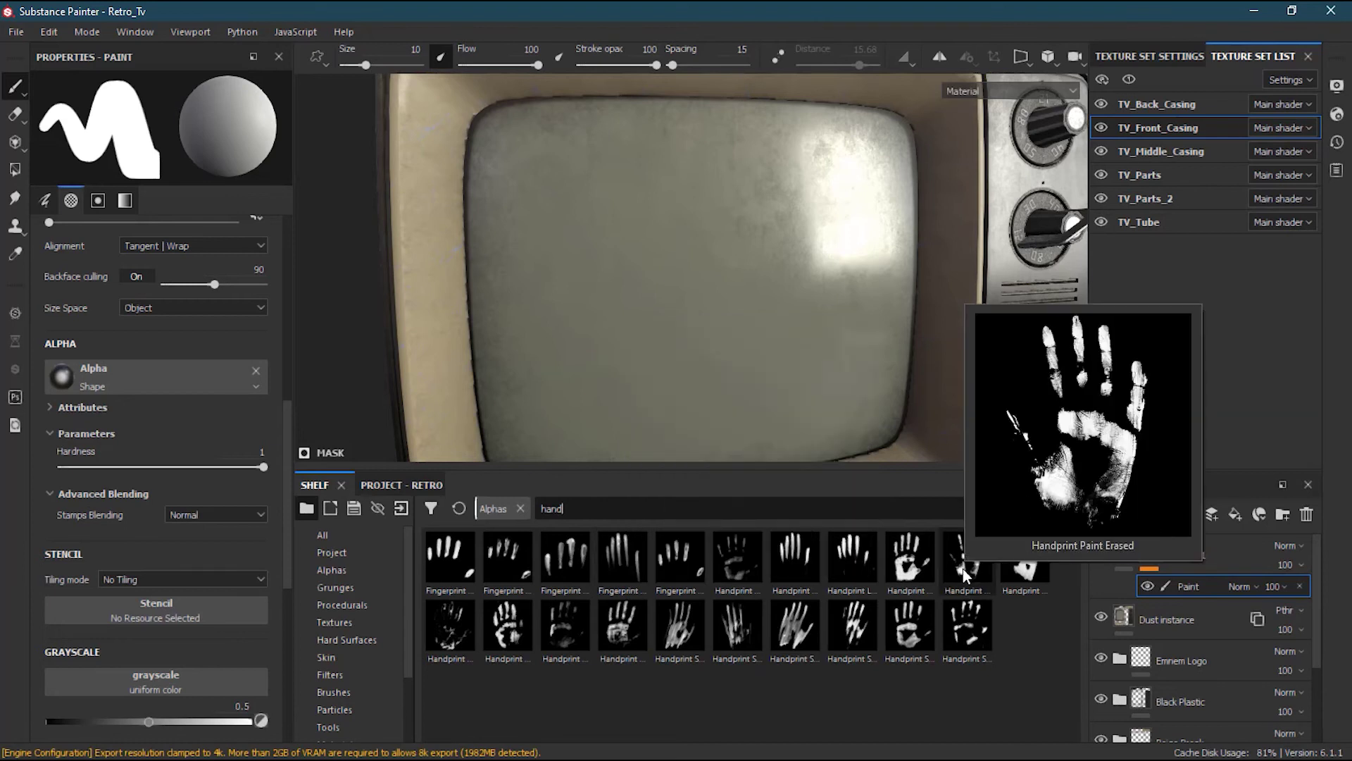
mouse_move(754, 558)
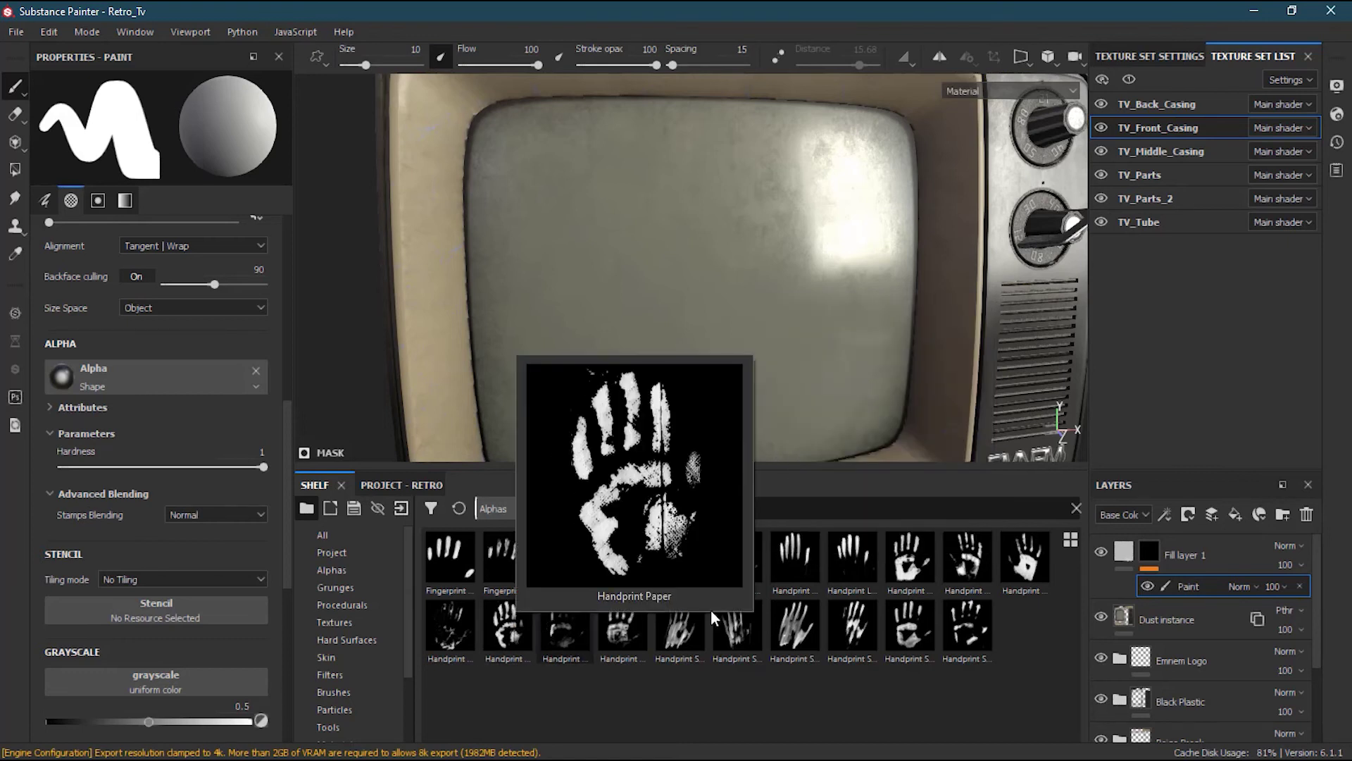
mouse_move(917, 568)
mouse_move(972, 639)
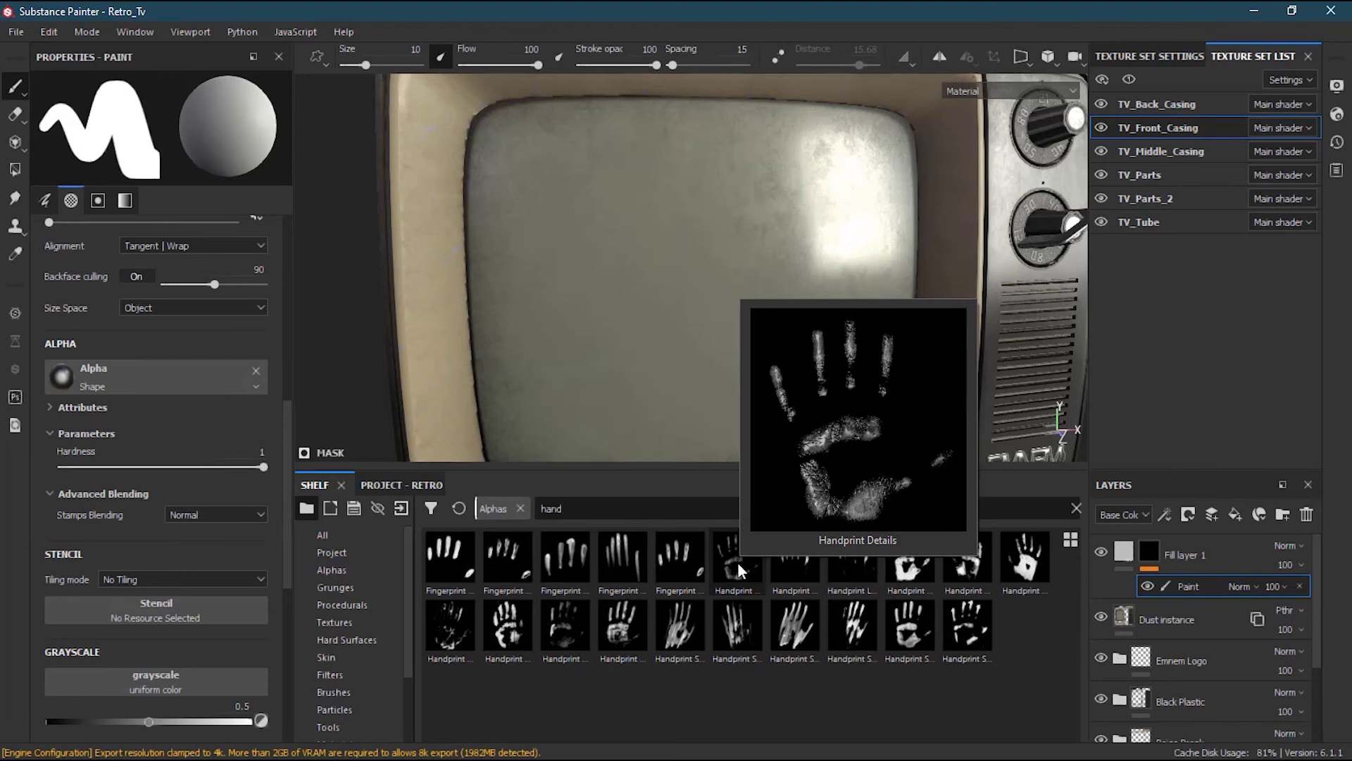
mouse_move(631, 567)
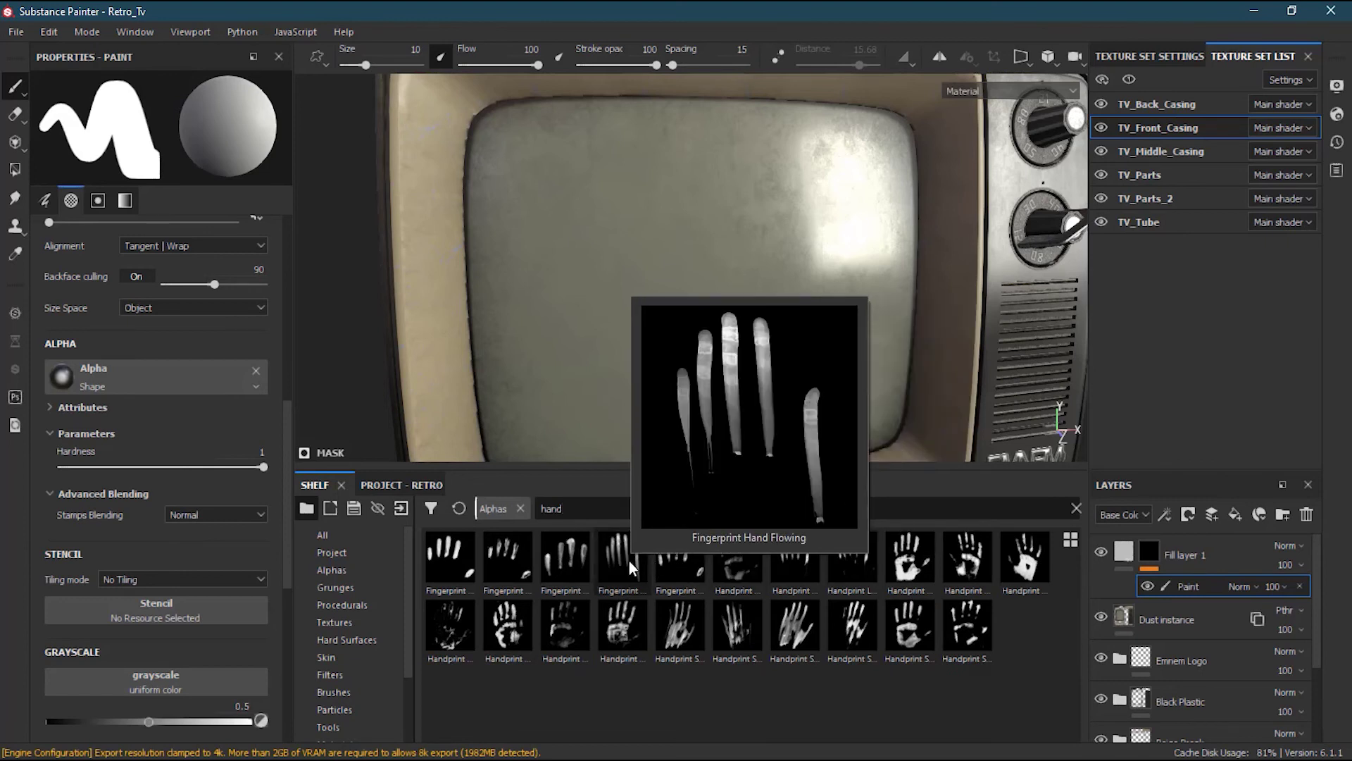
mouse_move(529, 561)
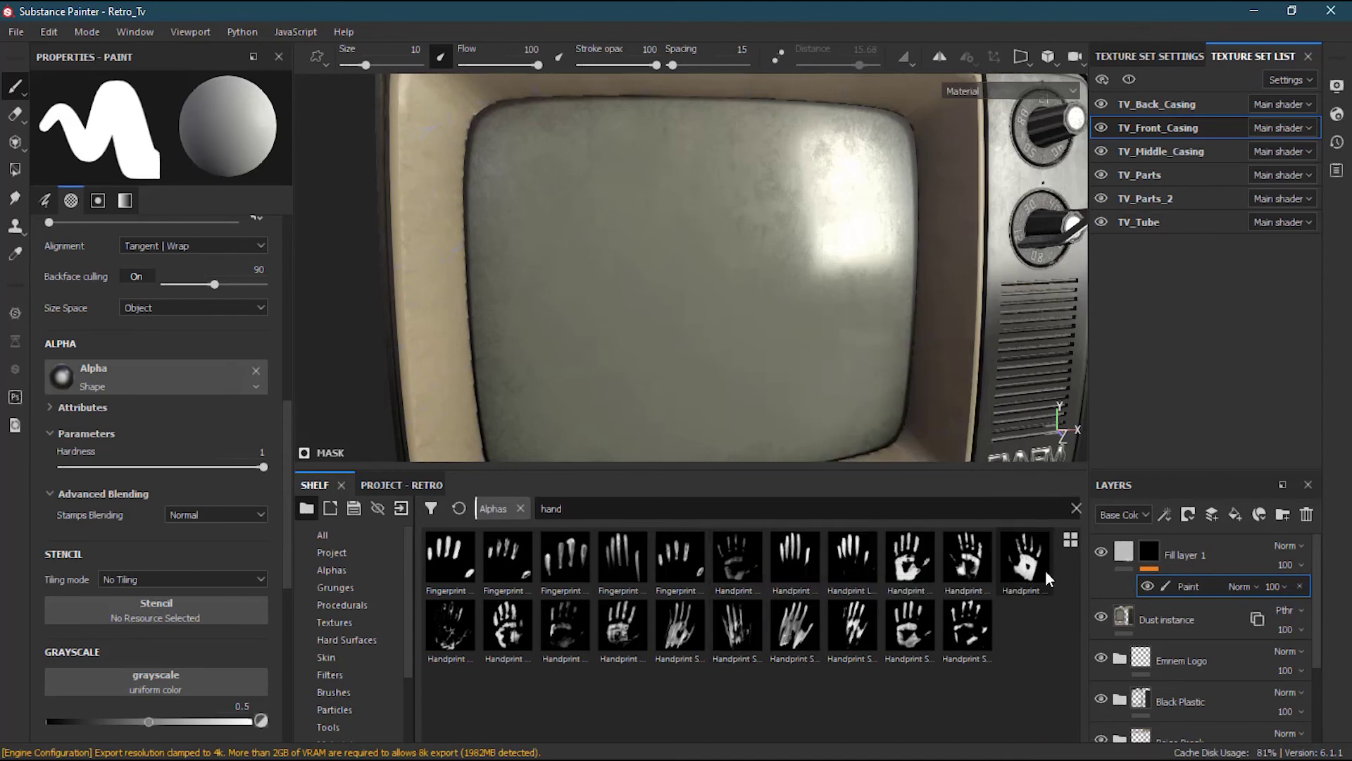
mouse_move(1046, 576)
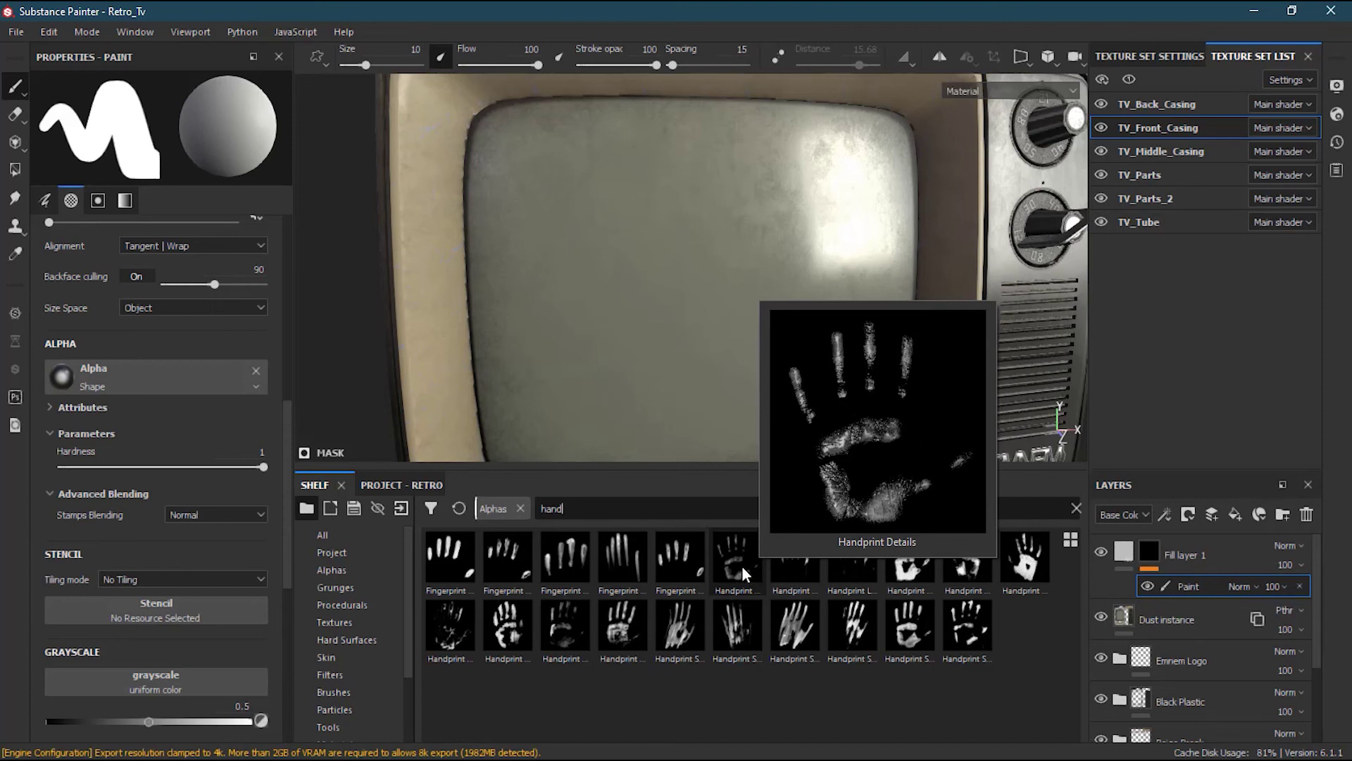
mouse_move(745, 565)
mouse_down()
mouse_move(276, 476)
mouse_move(179, 370)
mouse_up()
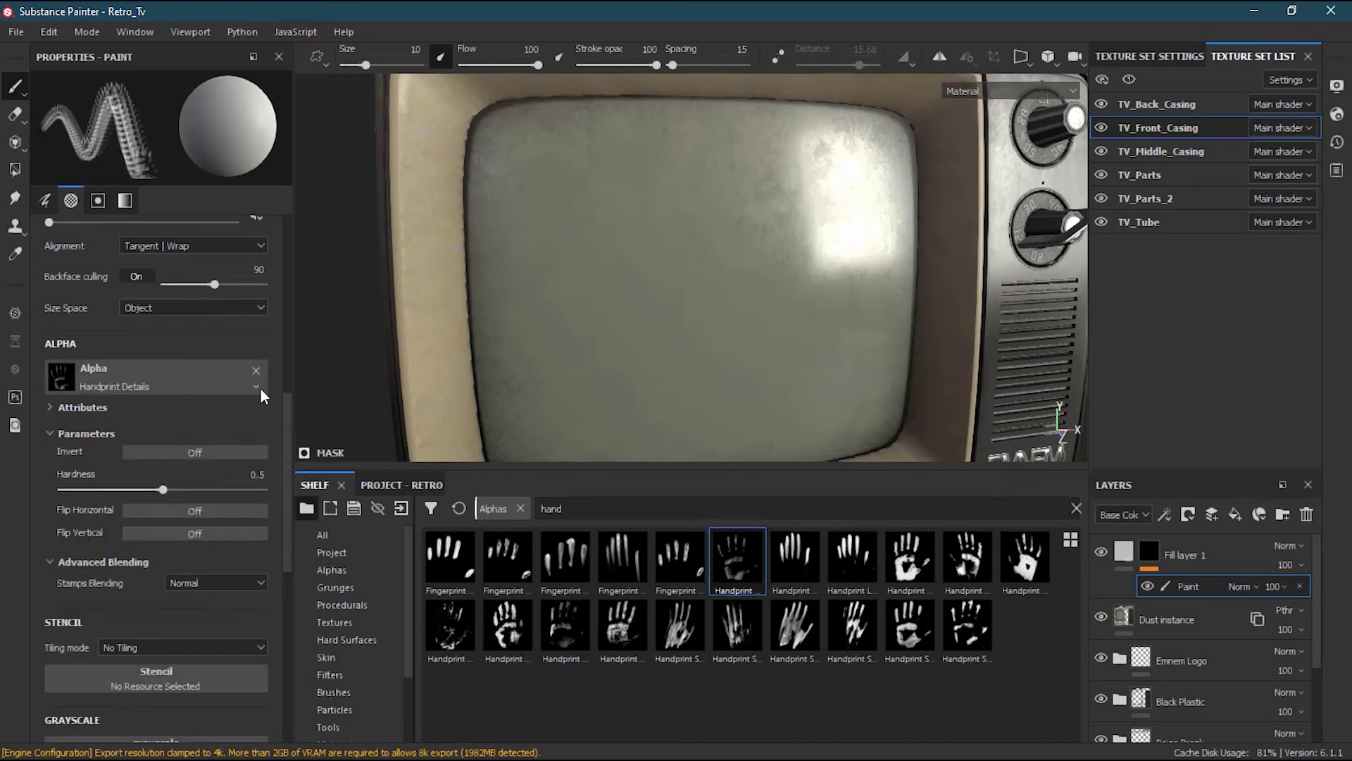
- Set the brush size to 69.9 and stamp the Handprint Details alpha once on the fill layer's mask over the TV screen
alt+right_drag(625, 289, 789, 294)
ctrl+right_drag(674, 296, 683, 296)
alt+drag(688, 293, 671, 294)
mouse_move(699, 288)
alt+middle_down()
mouse_move(686, 283)
mouse_move(699, 272)
alt+middle_up()
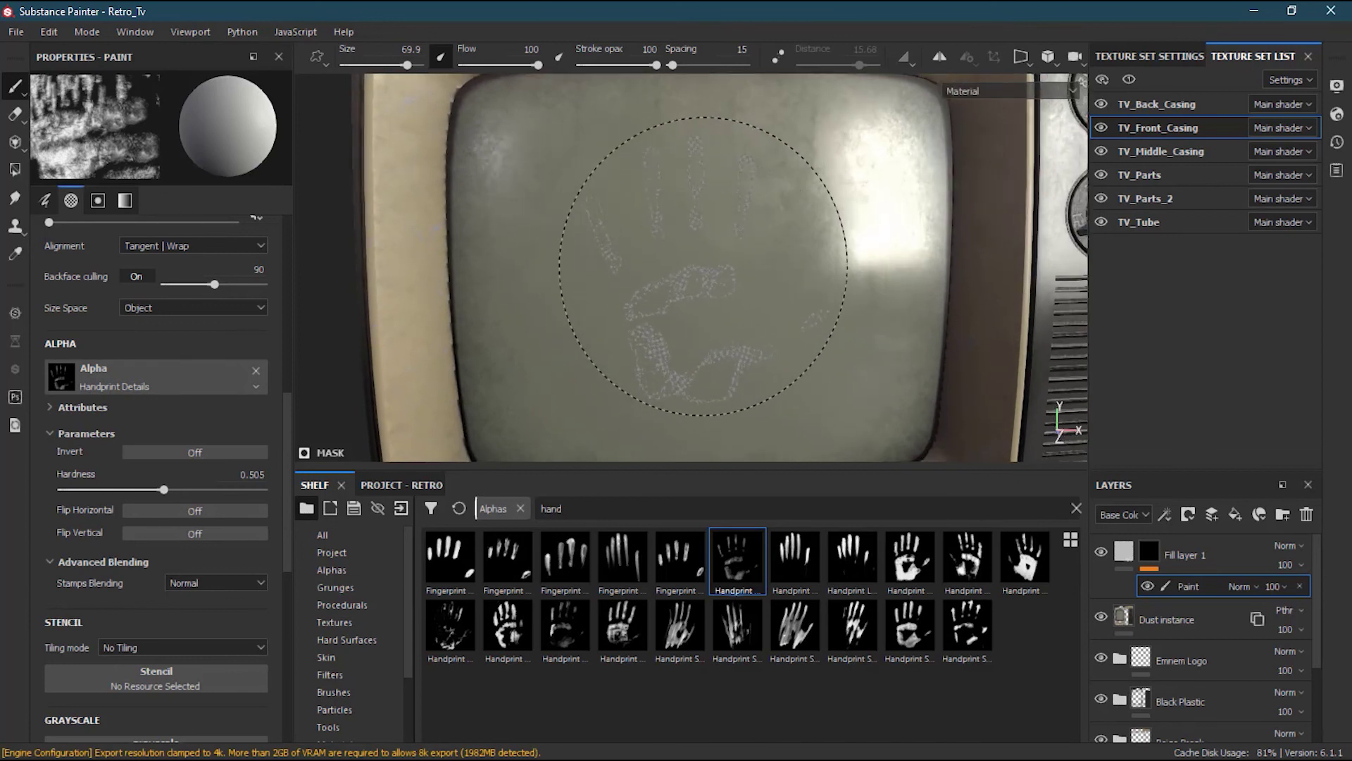
click(703, 266)
alt+drag(937, 394, 789, 331)
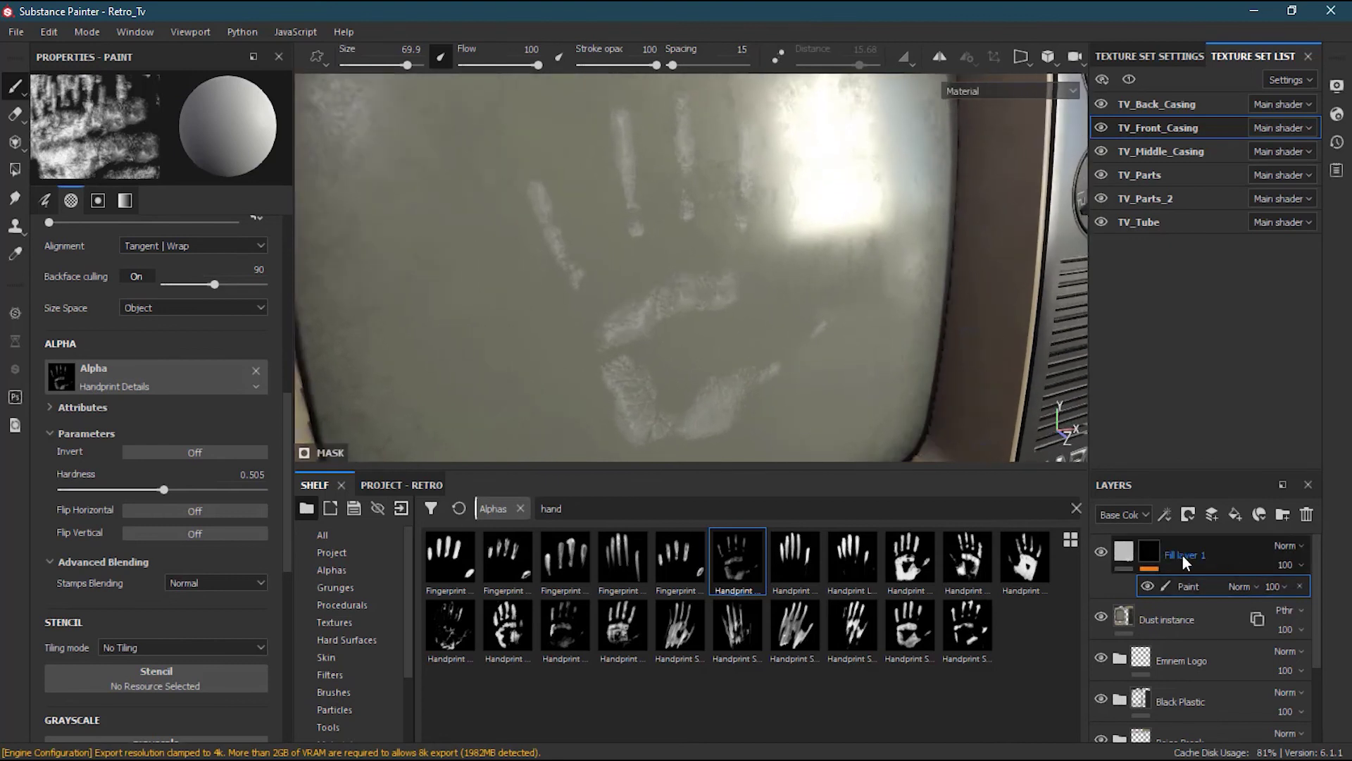
- Try the Overlay, Screen and Tint blending modes on Fill layer 1's base color, and set it back to Normal
click(1123, 553)
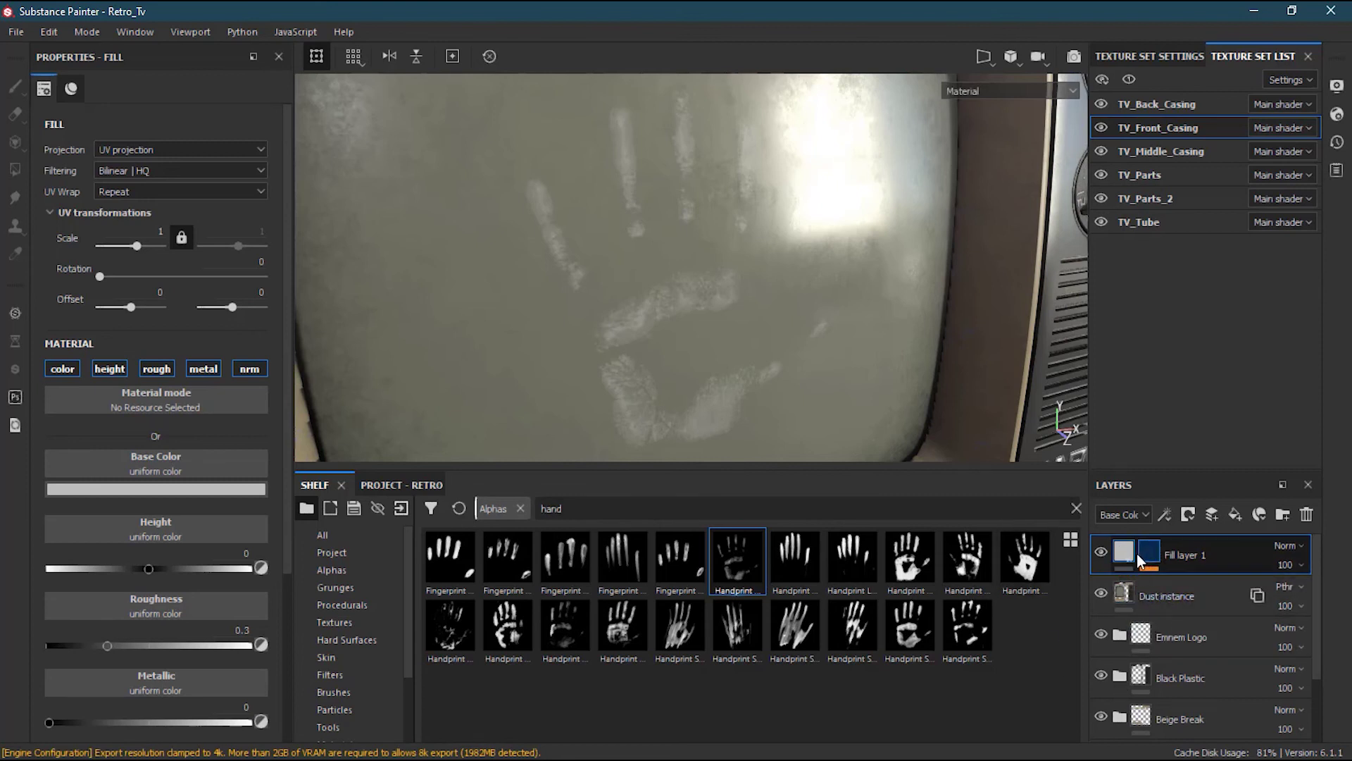
click(1298, 545)
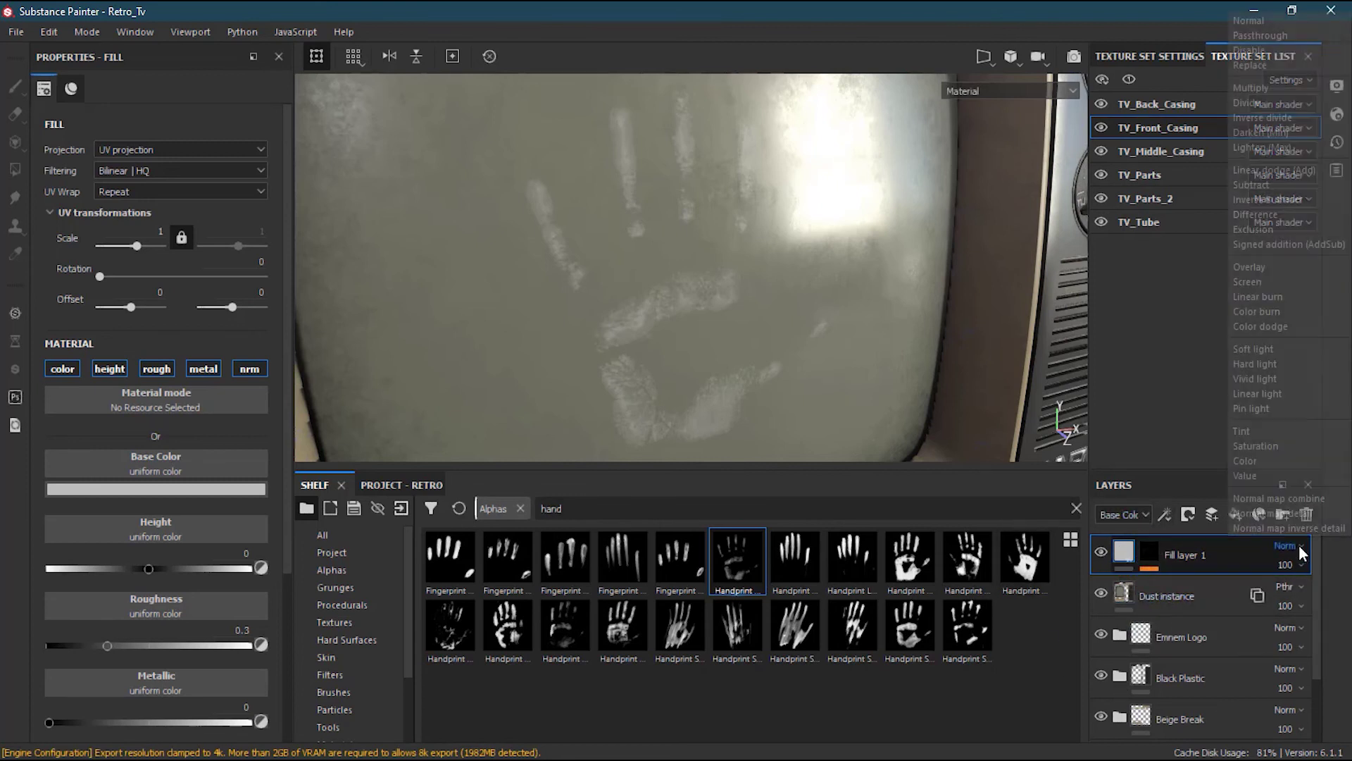
click(1303, 266)
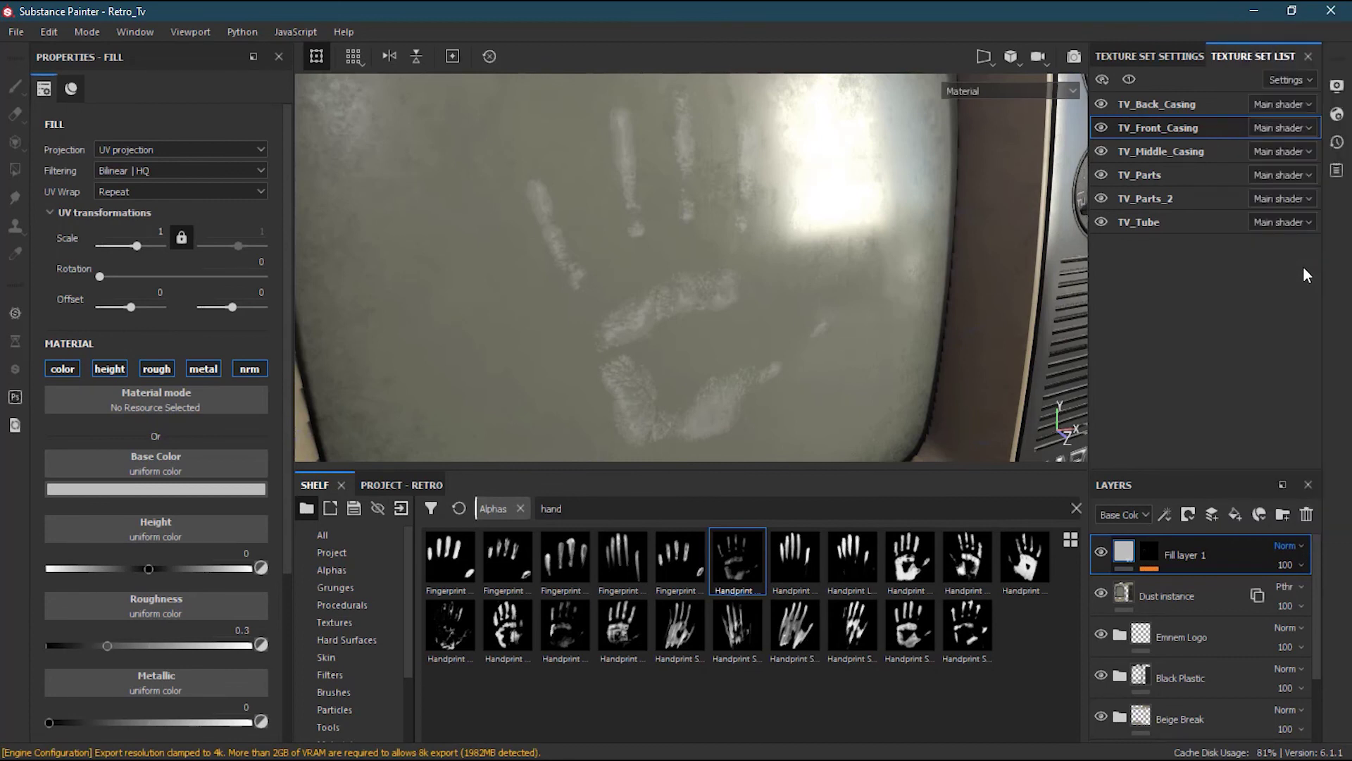
click(1299, 545)
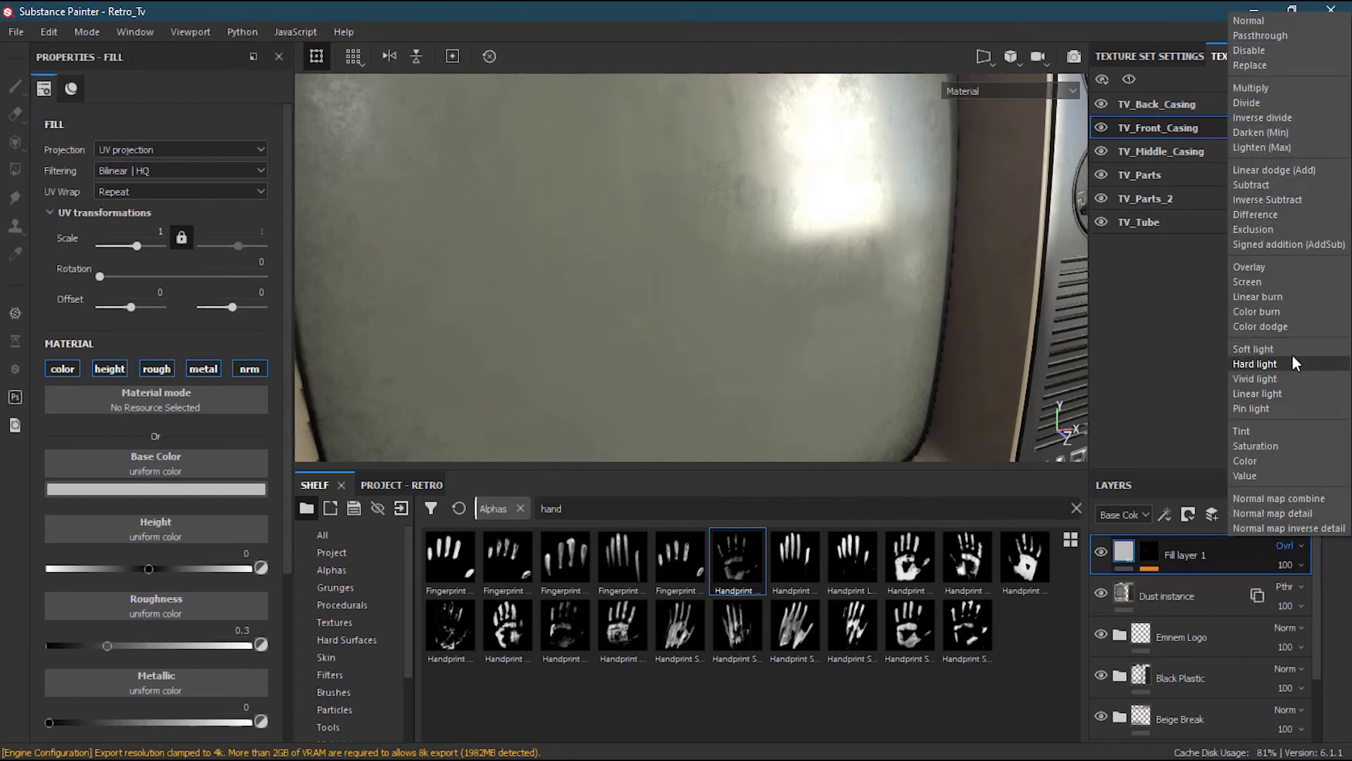
click(1282, 281)
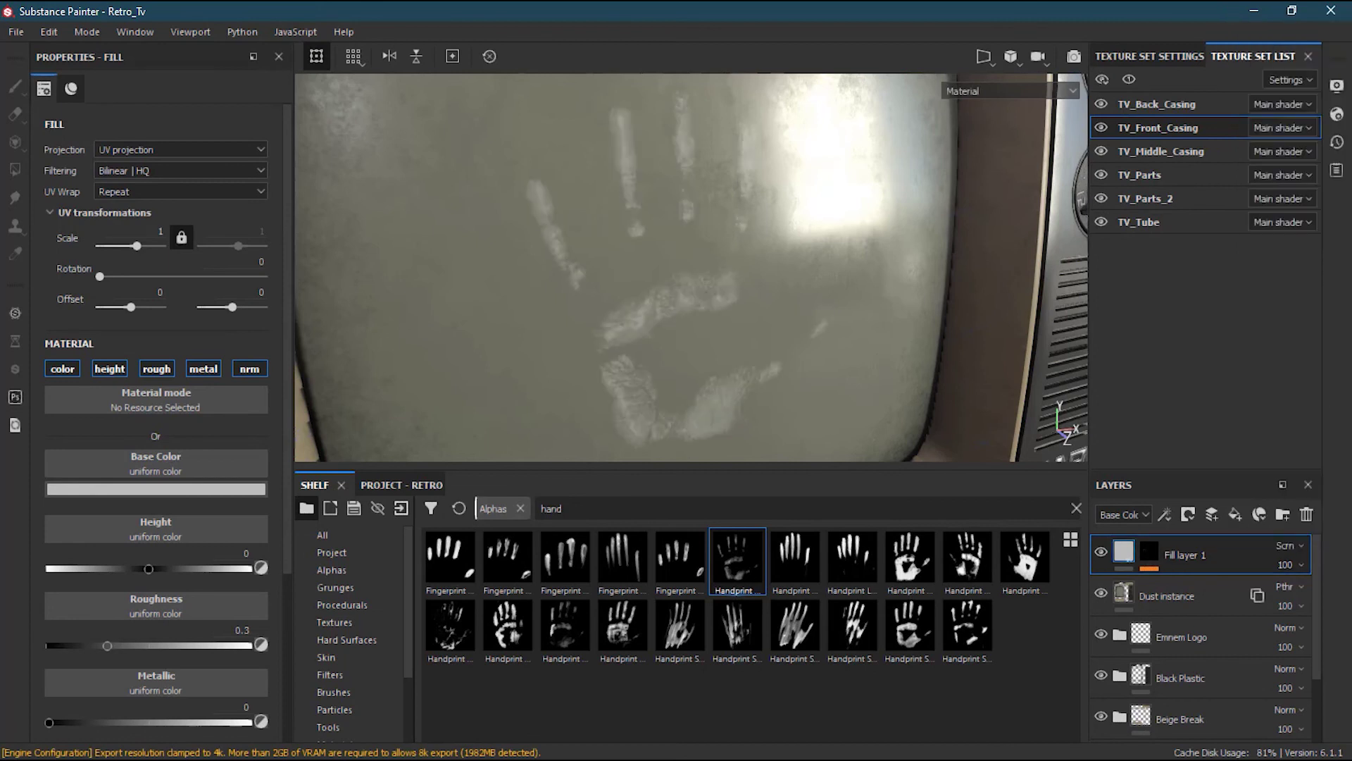
click(1293, 544)
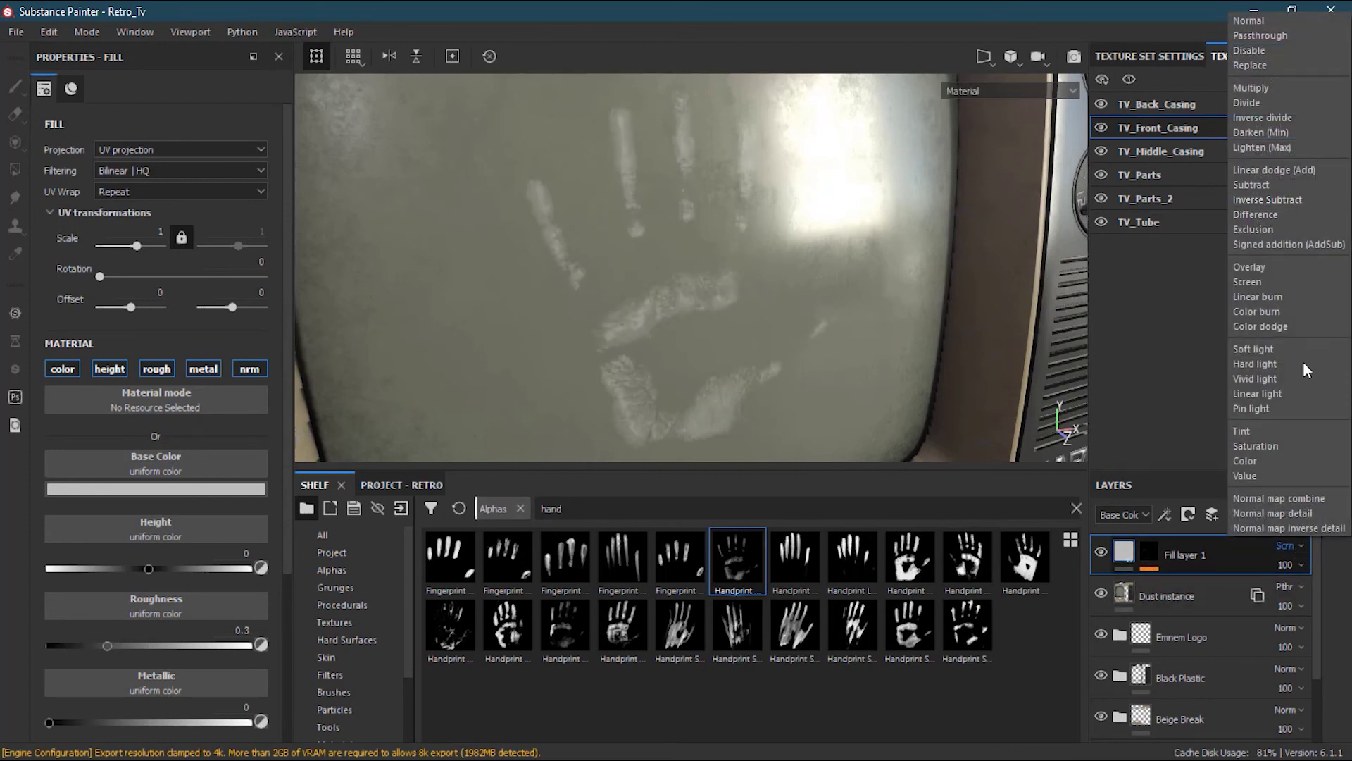
click(1287, 429)
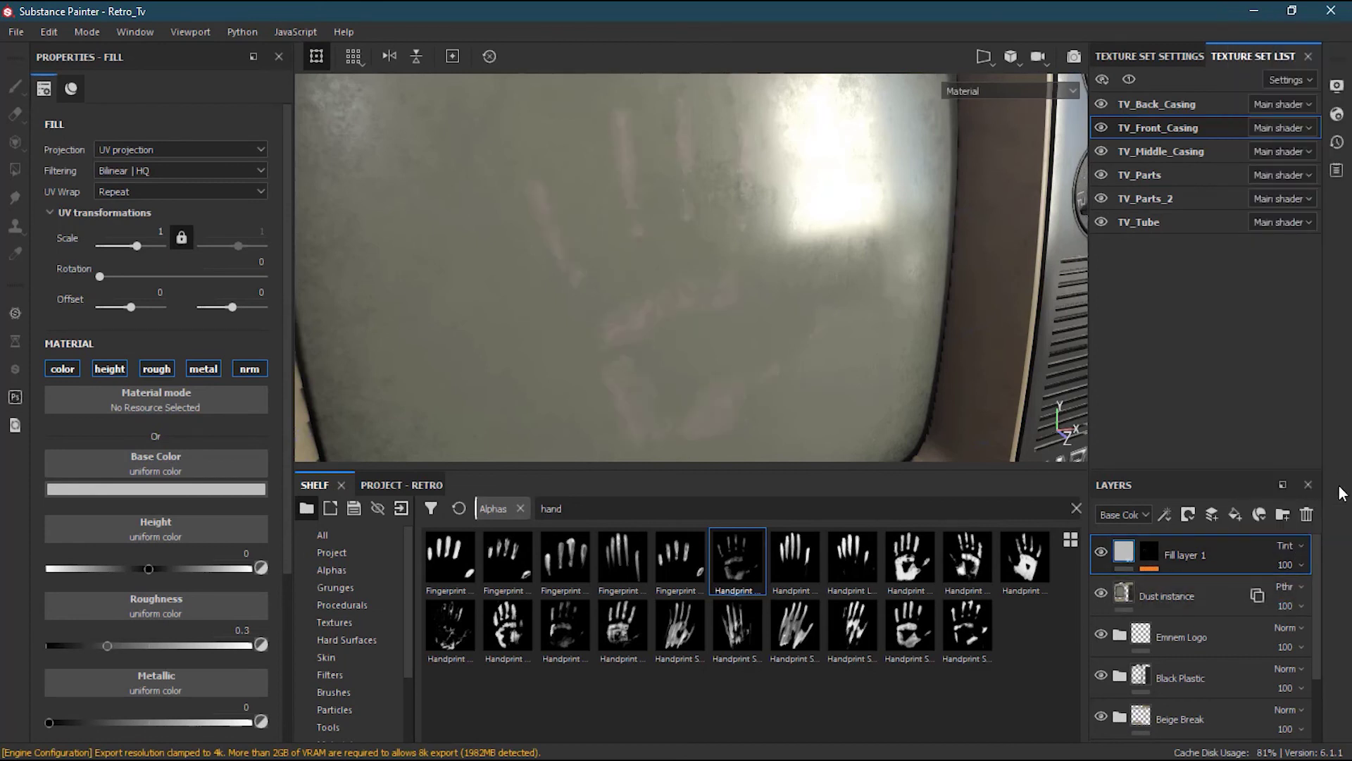
click(1292, 548)
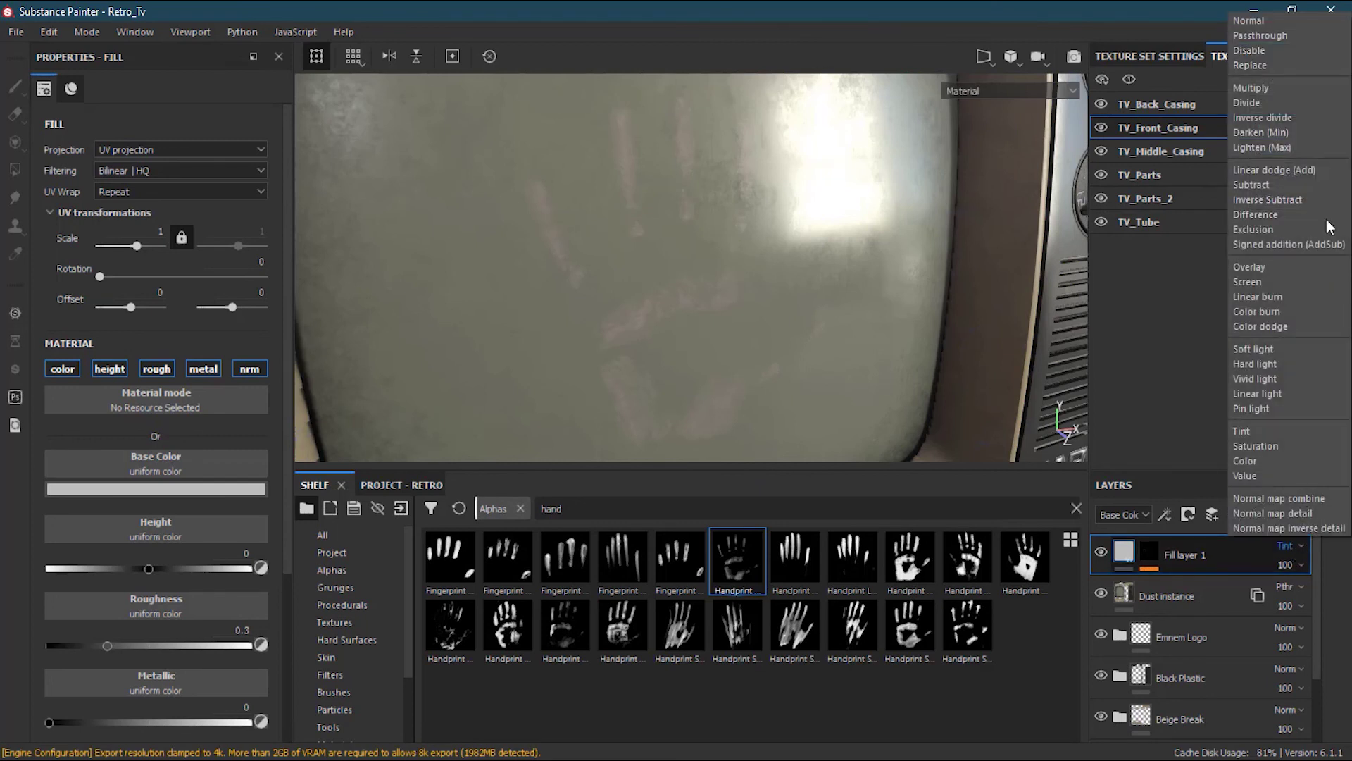
click(1273, 23)
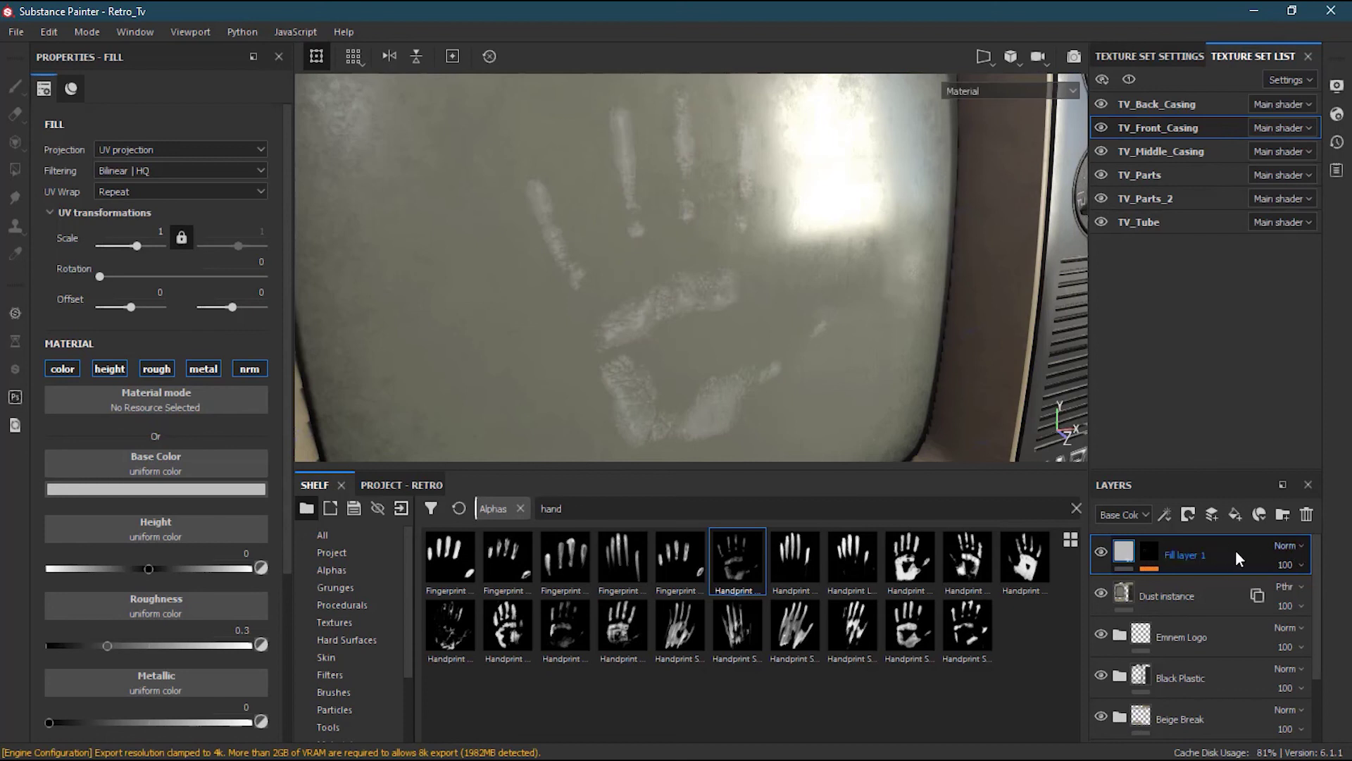
- Delete Fill layer 1 and add a white mask to the Dust instance layer
click(1307, 515)
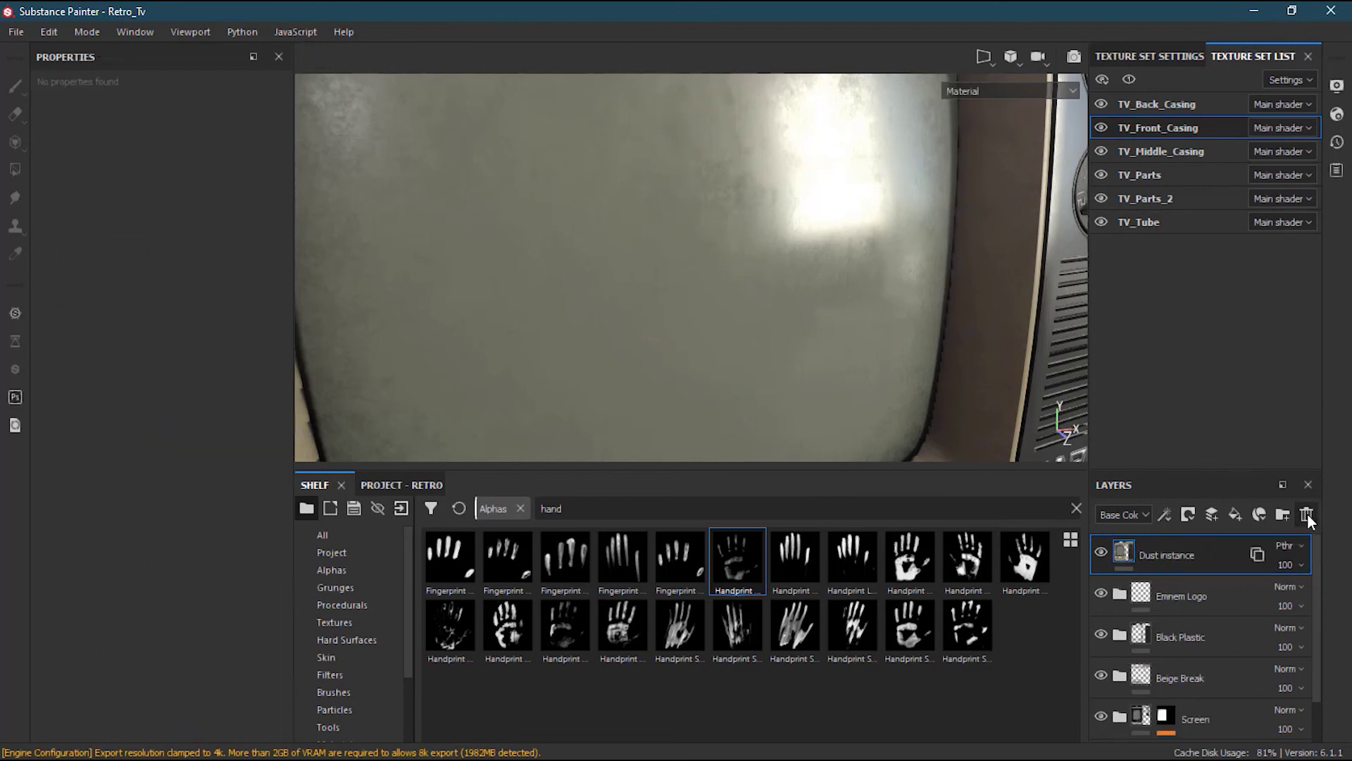
right_click(1216, 555)
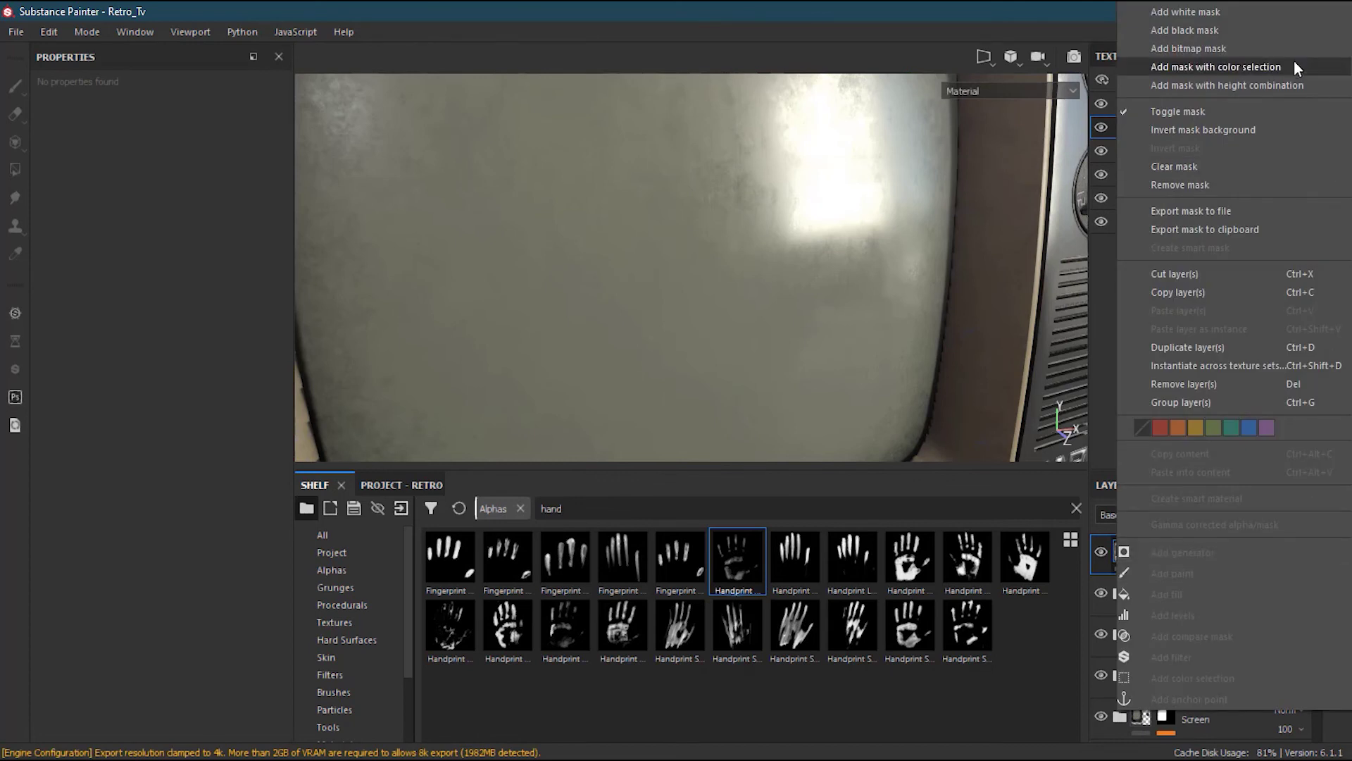
click(1270, 15)
- Try stamping the Handprint Details alpha in black on the Dust instance mask over the screen, and undo the stamp
alt+drag(881, 236, 759, 259)
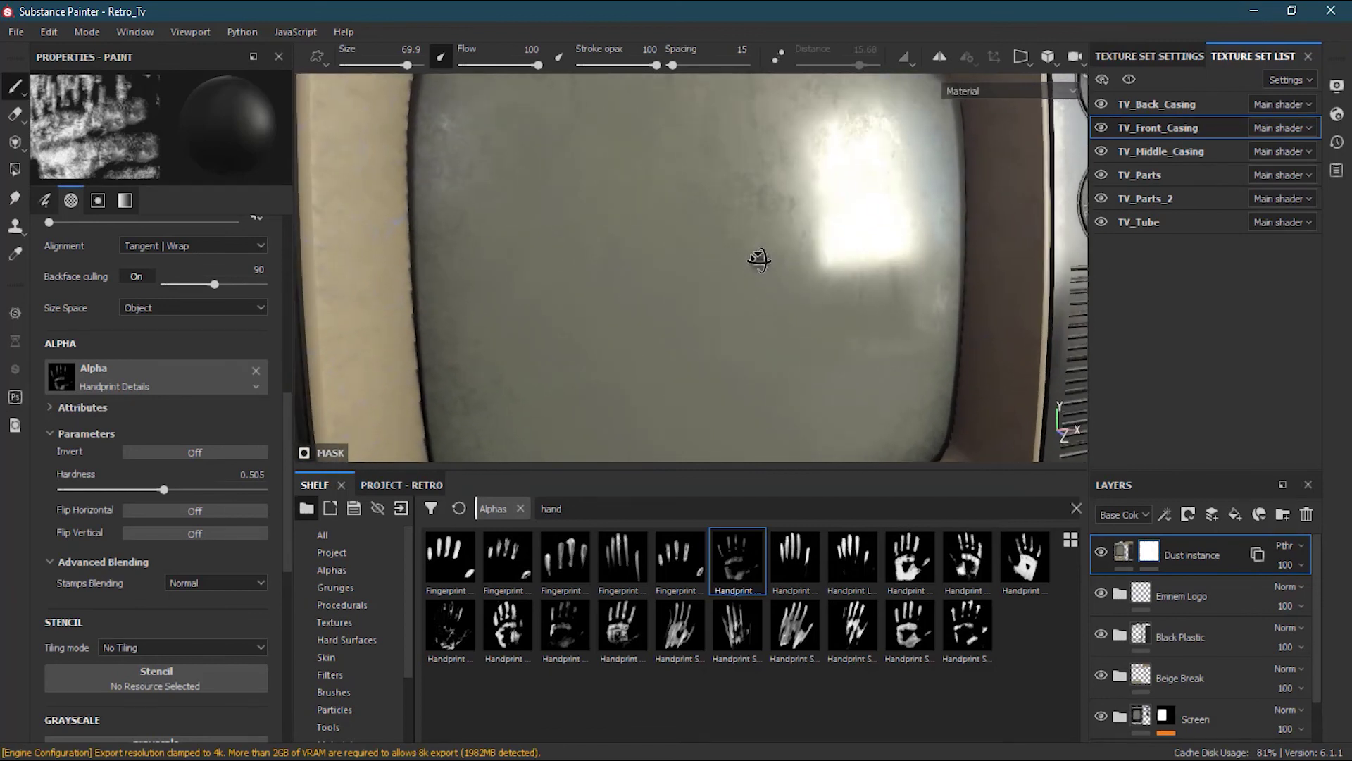
click(707, 261)
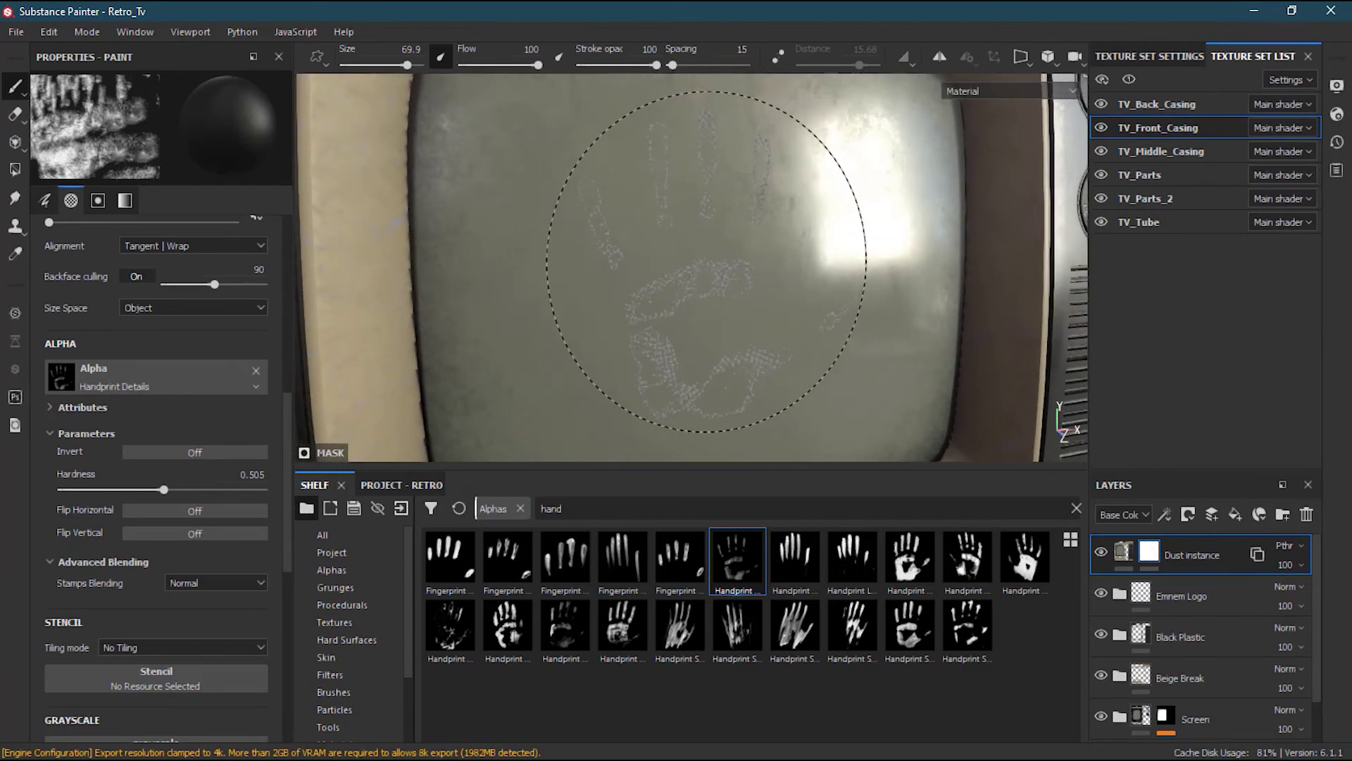
mouse_move(831, 289)
alt+mouse_down()
mouse_move(921, 295)
mouse_move(775, 274)
mouse_move(755, 256)
alt+mouse_up()
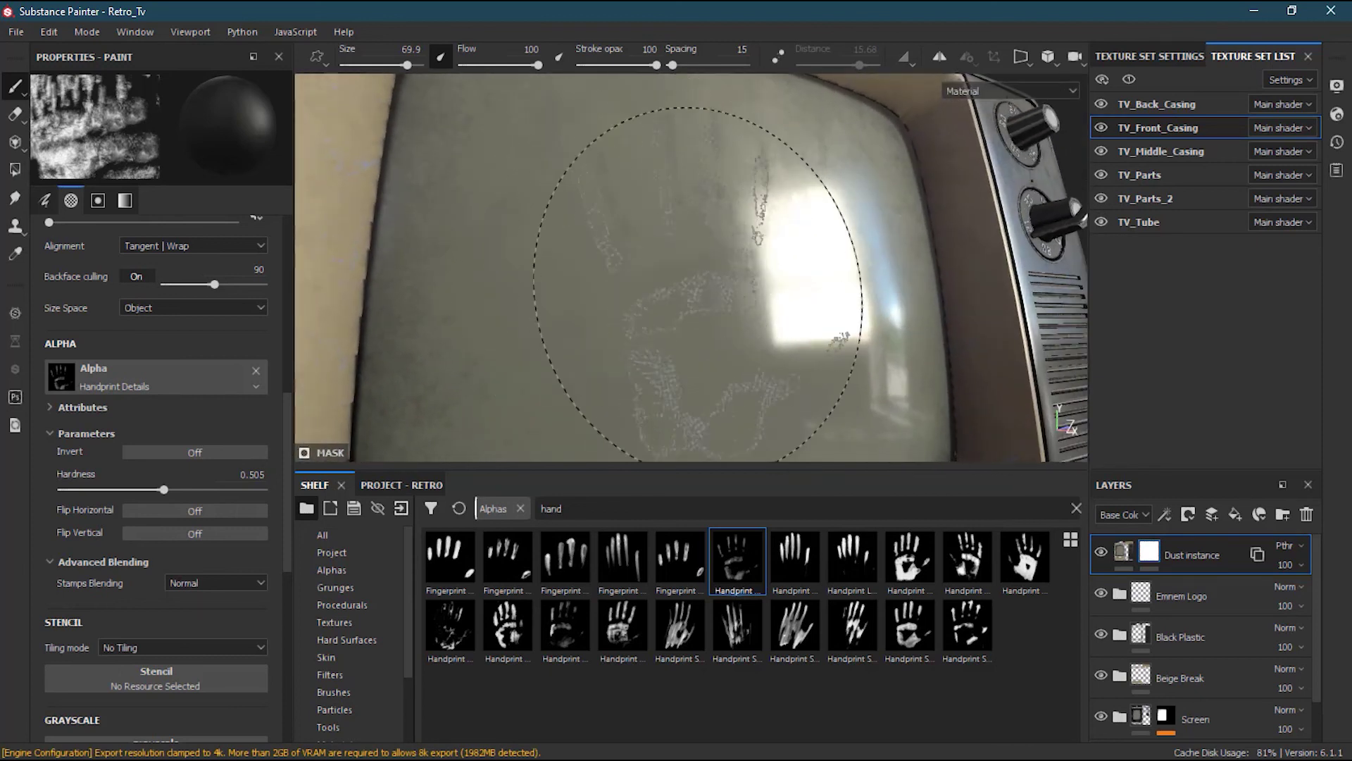
key(ctrl+z)
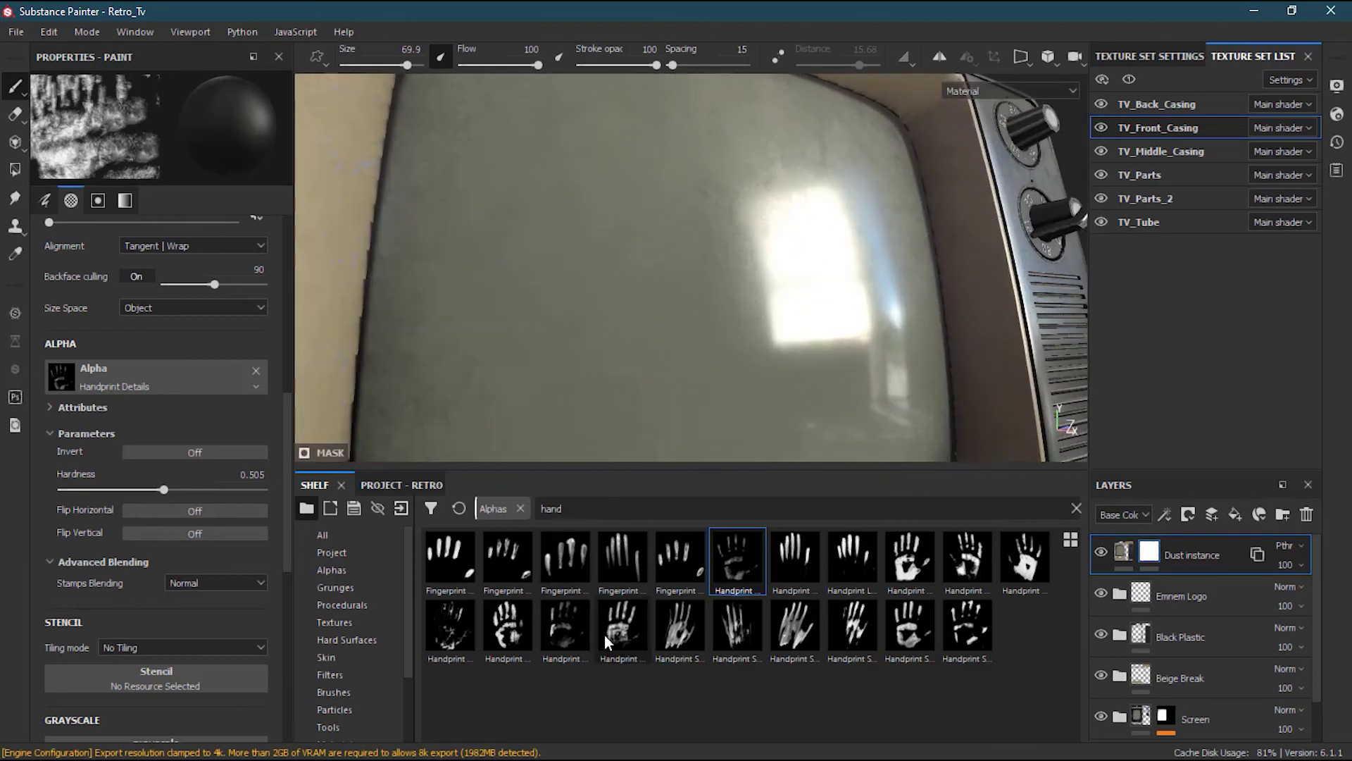
- Assign Handprint Paint as the brush alpha and try stamping it on the Dust instance mask over the TV screen
drag(289, 539, 280, 572)
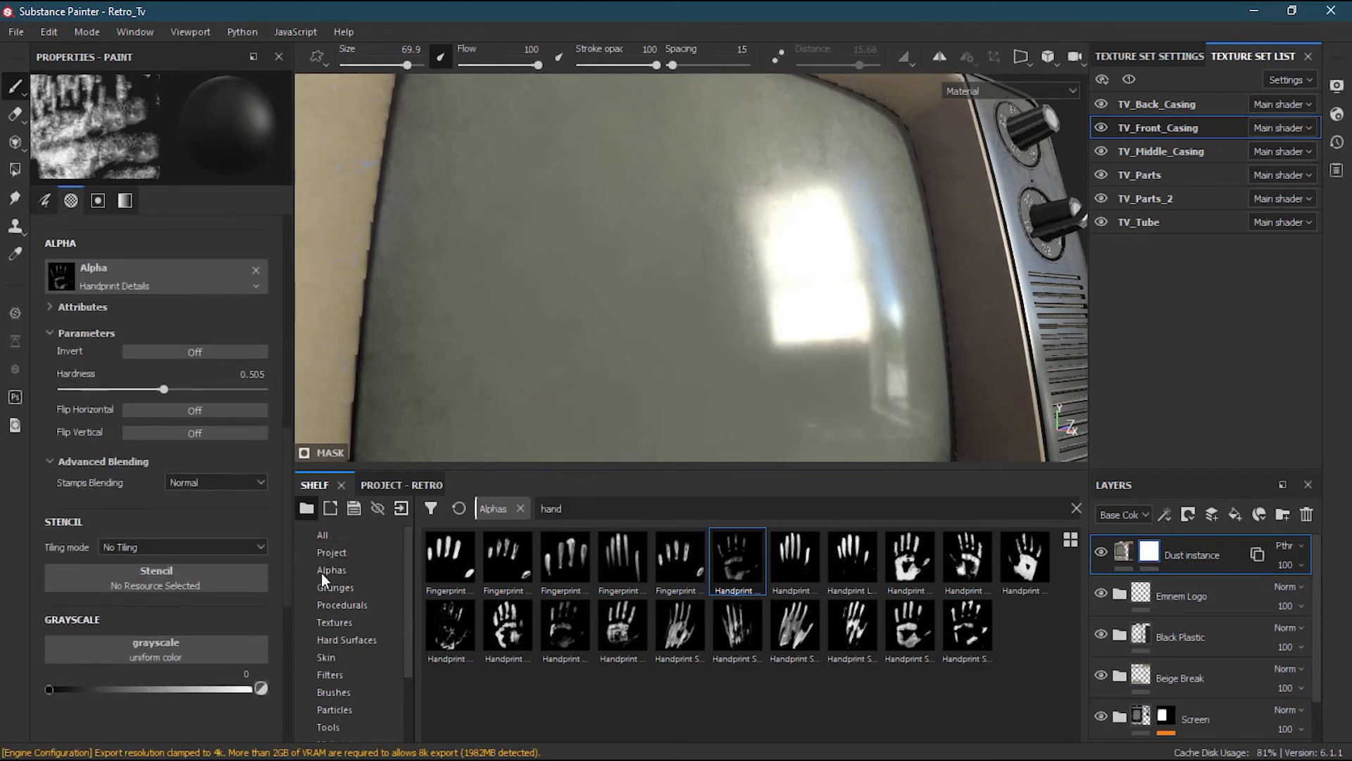
click(912, 557)
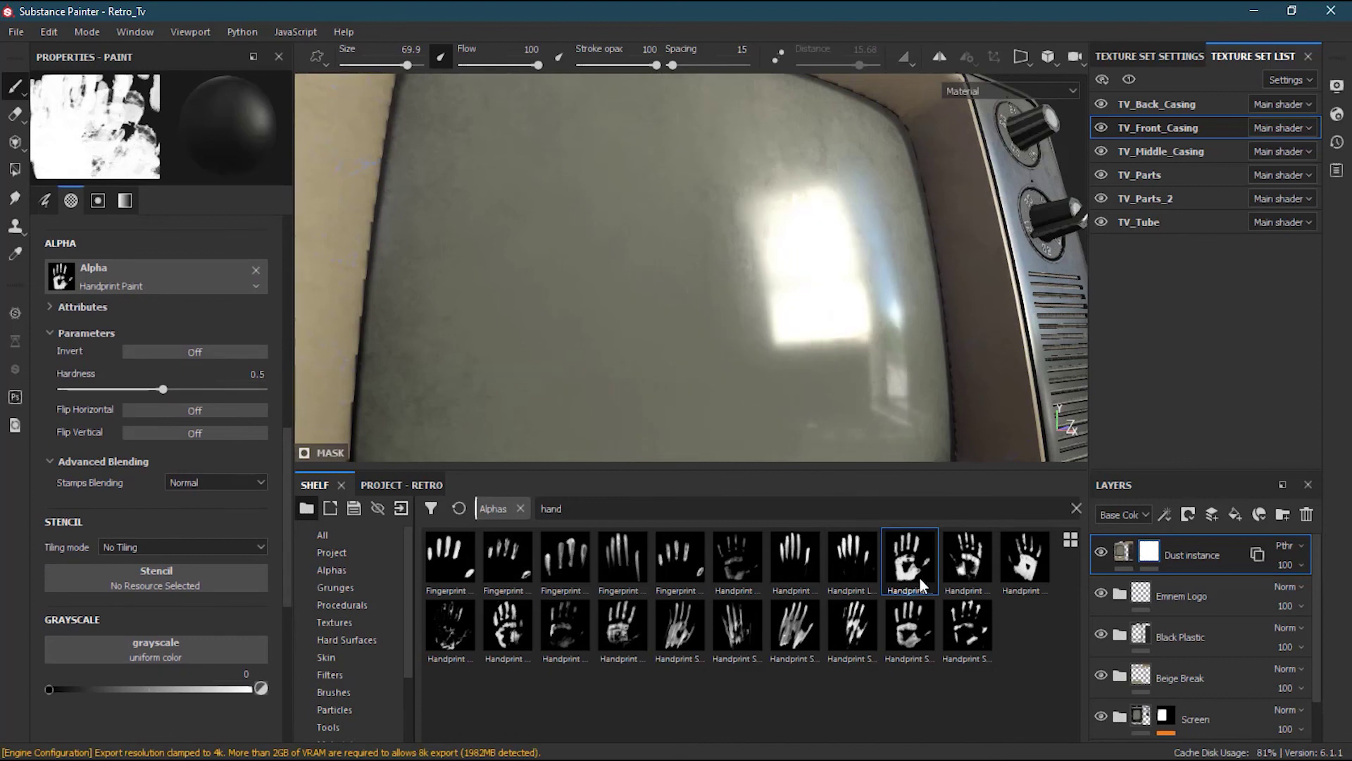
mouse_move(915, 573)
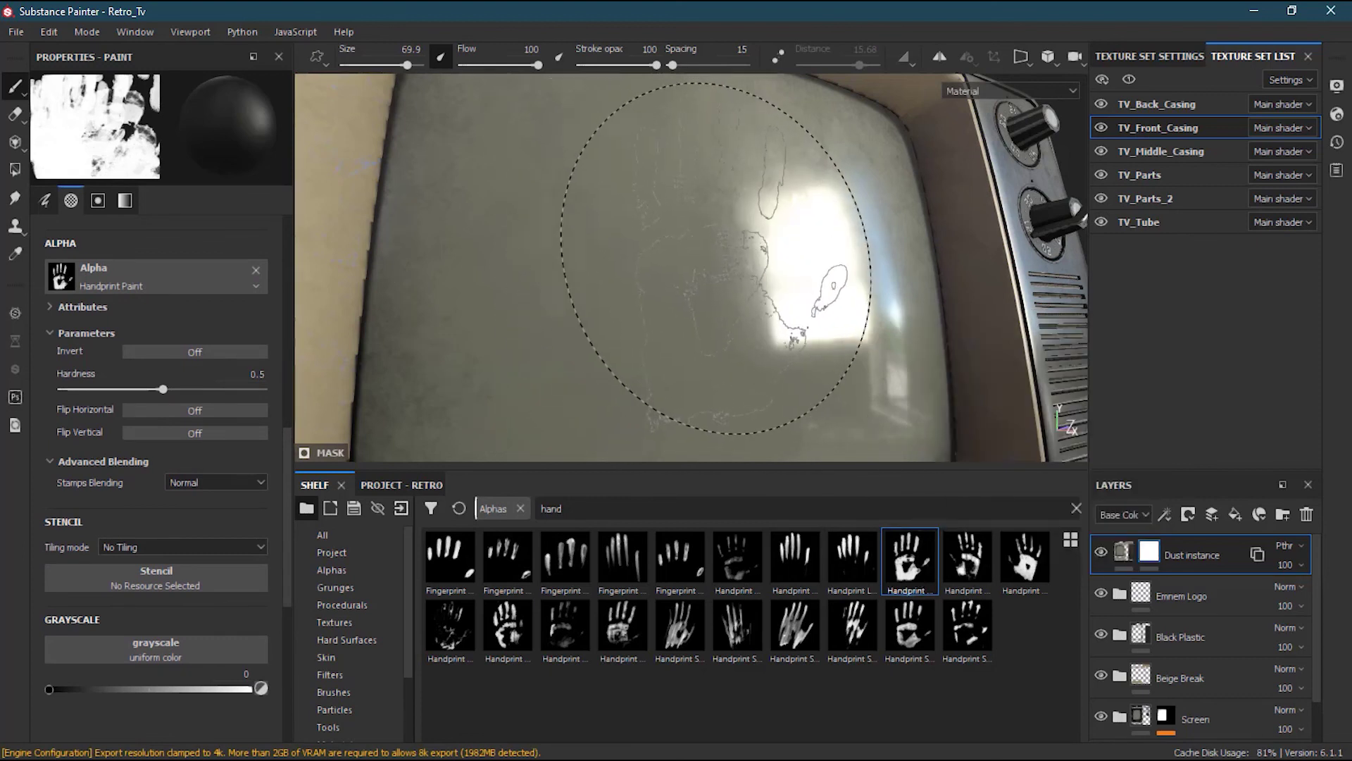
alt+drag(791, 286, 689, 266)
click(859, 285)
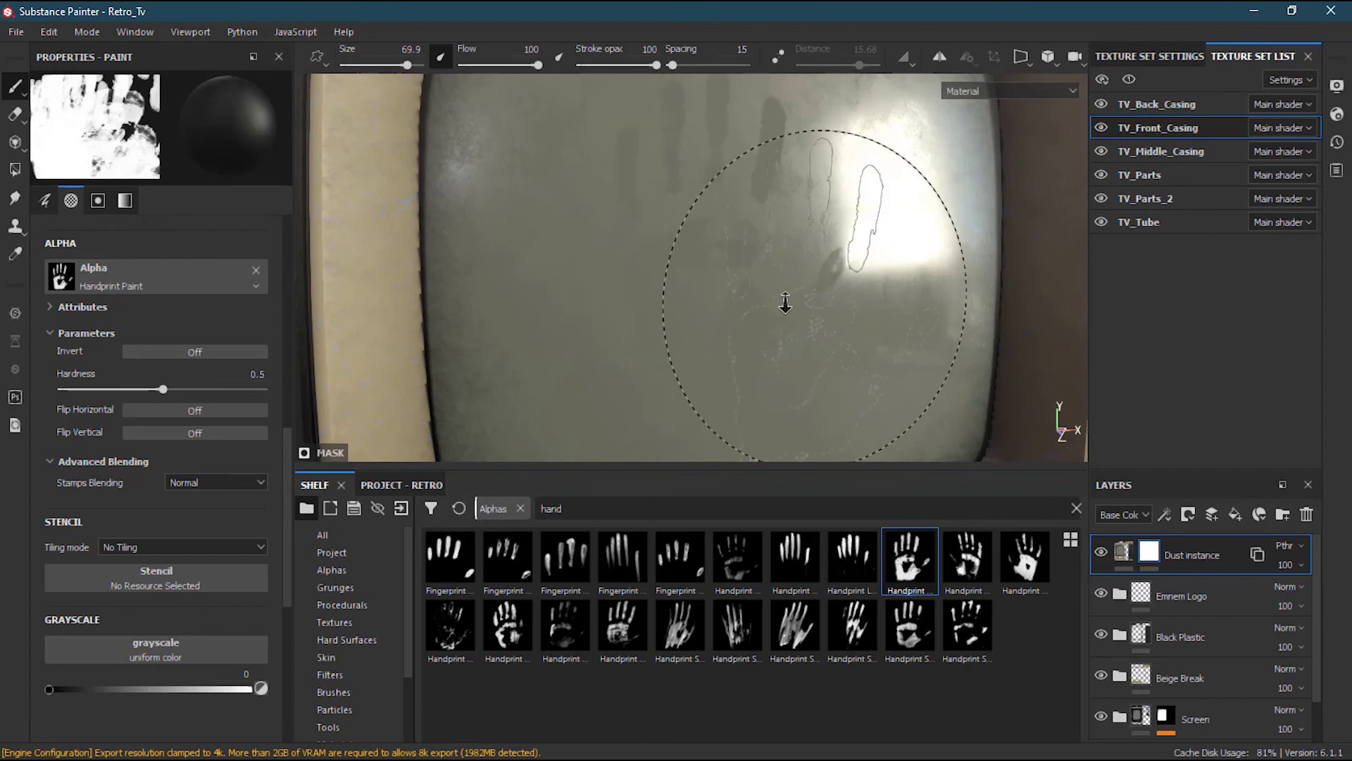
scroll(721, 312, down, 3)
alt+drag(721, 312, 761, 257)
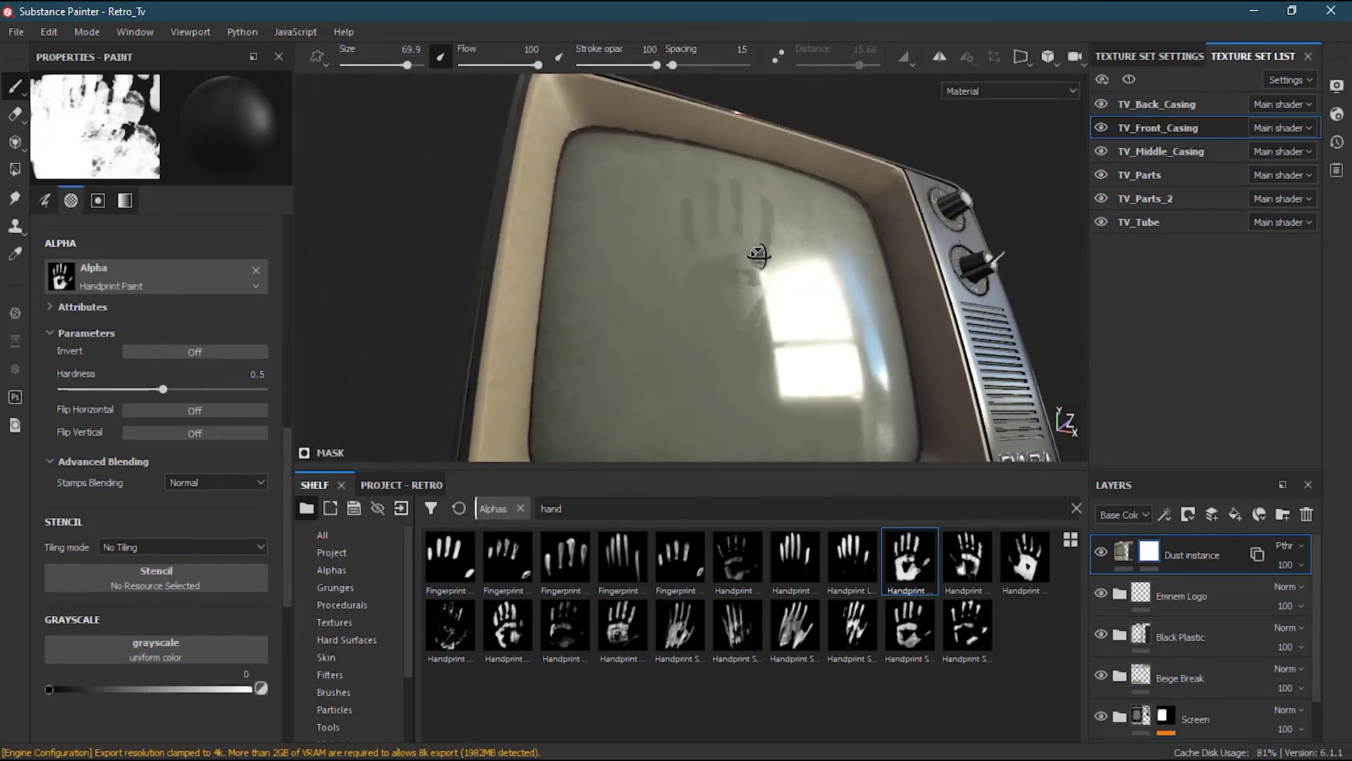
- Assign Handprint Heavy Leak as the brush alpha, try stamping it on the screen's dust mask, and undo the print
click(799, 555)
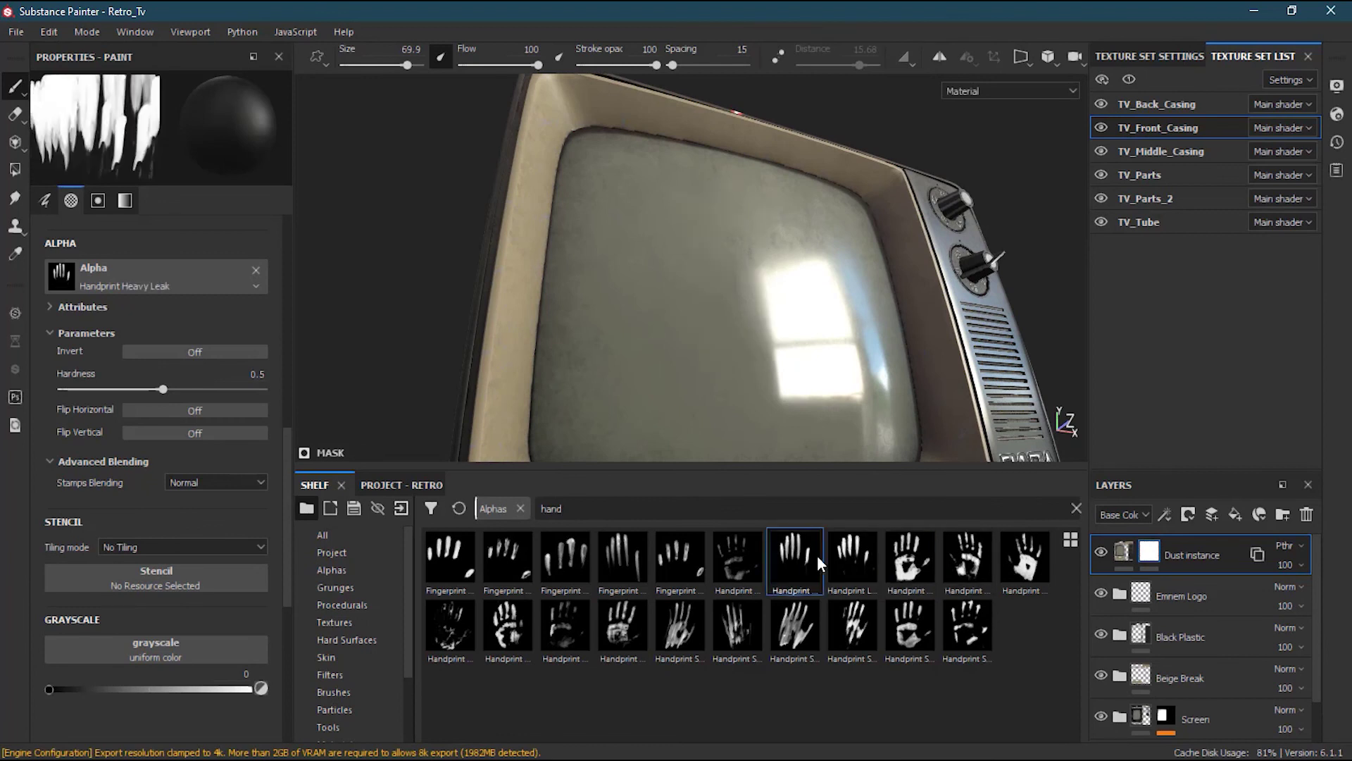
right_click(782, 268)
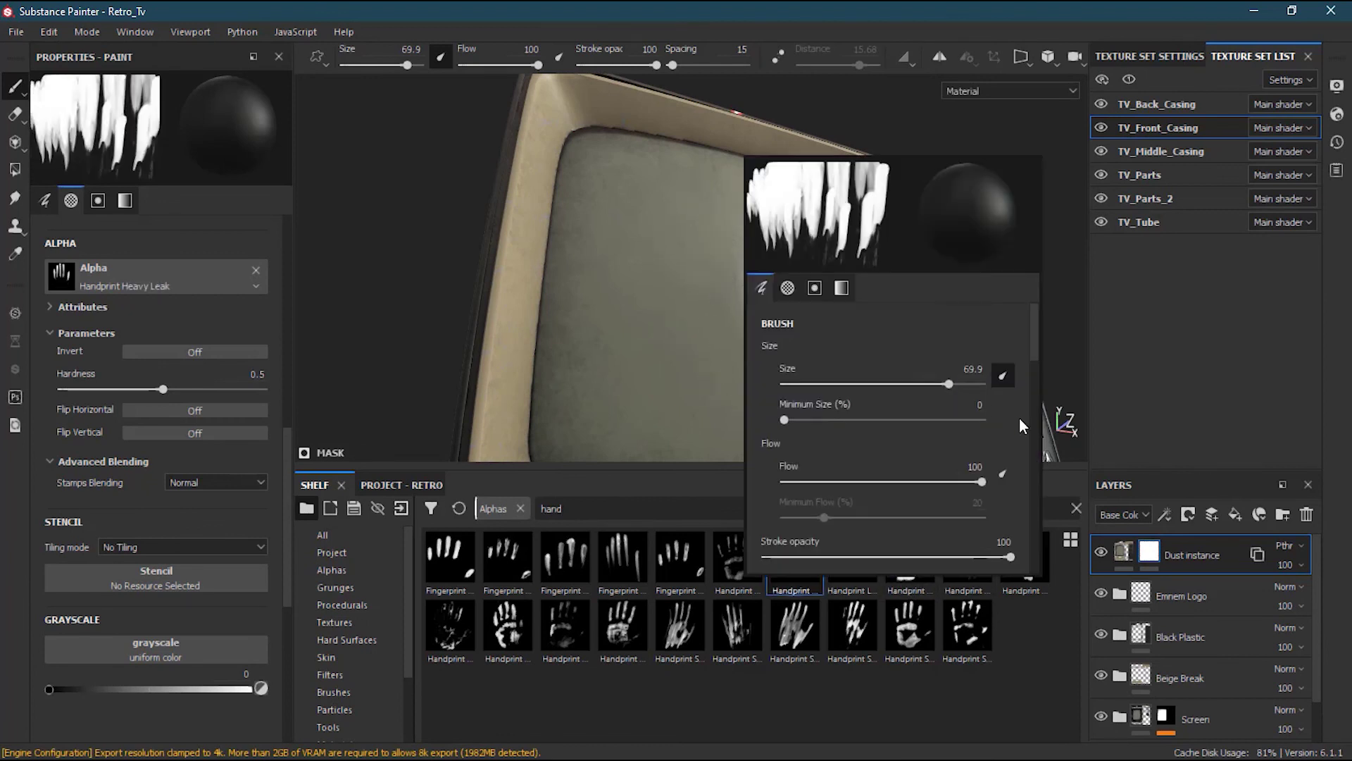
click(736, 258)
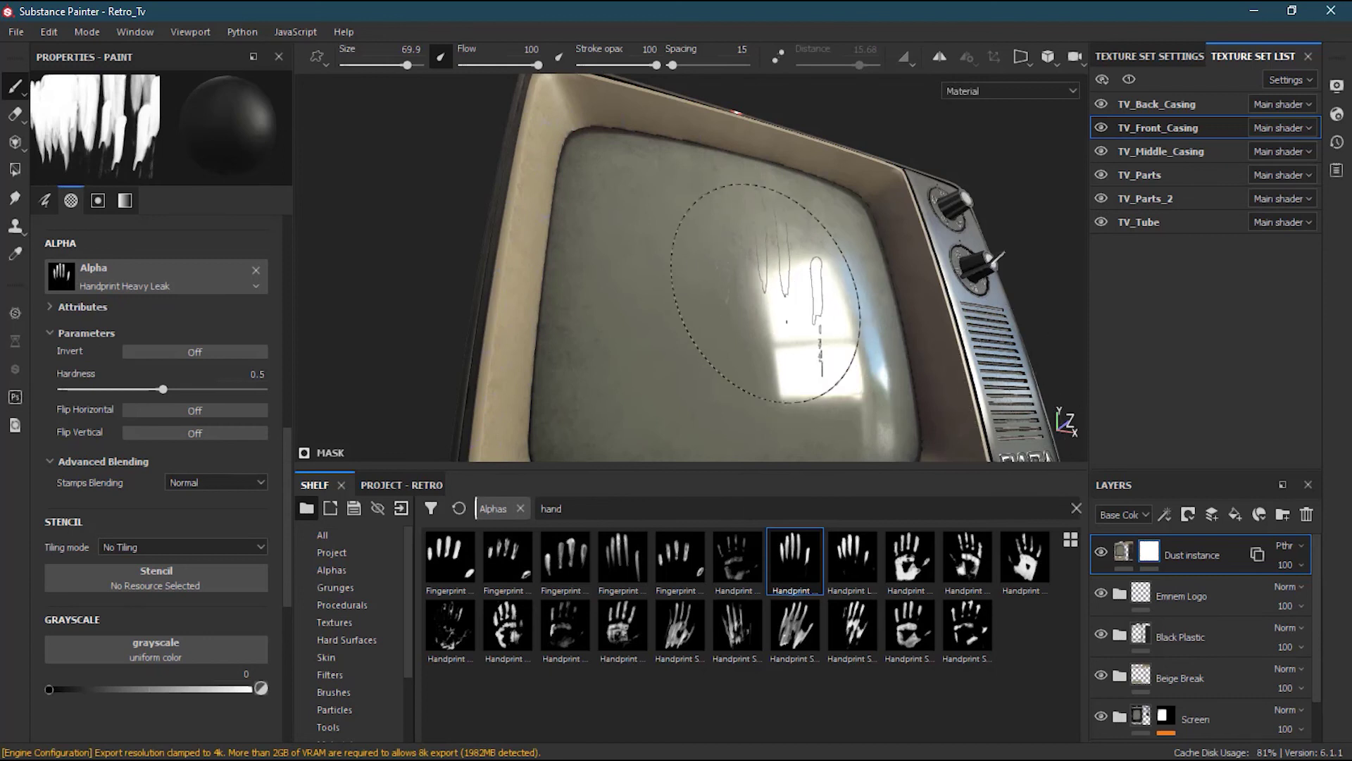
alt+drag(844, 375, 755, 263)
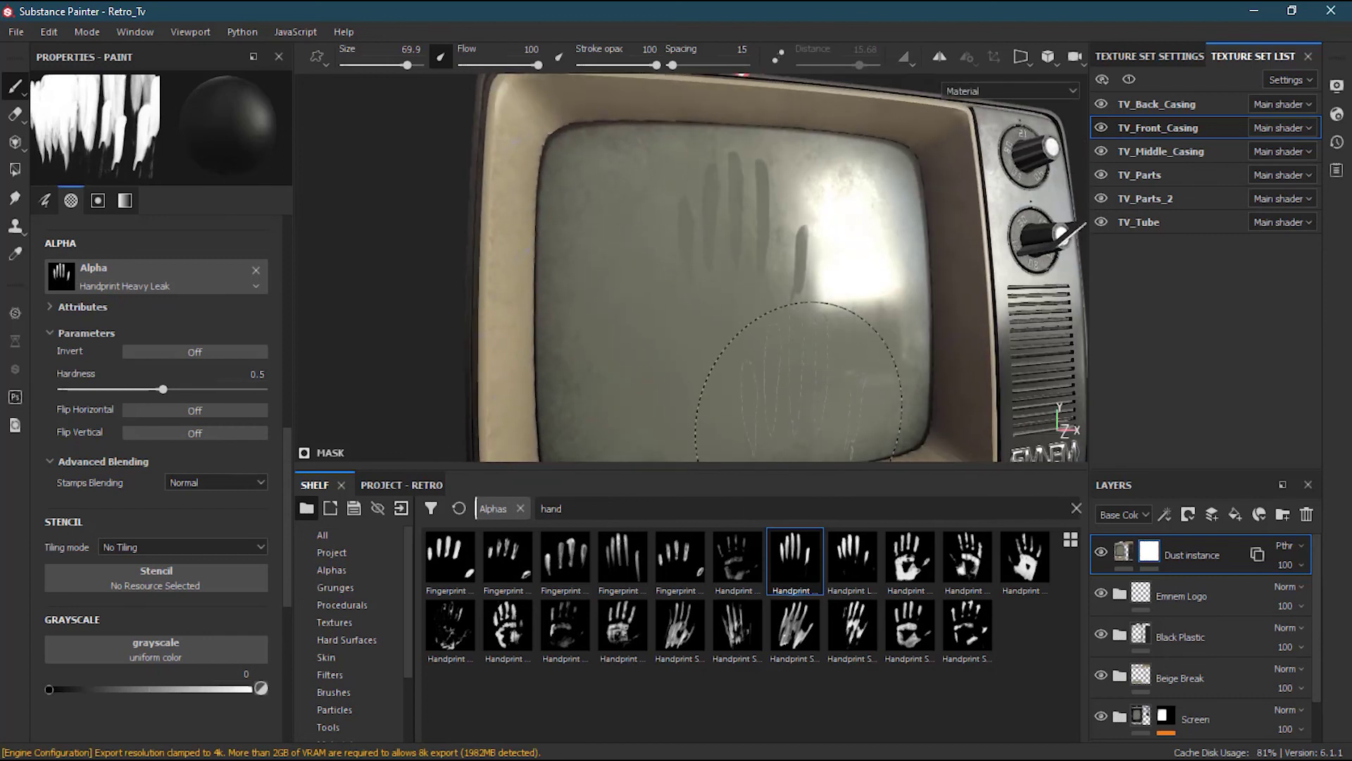
click(759, 251)
key(shift)
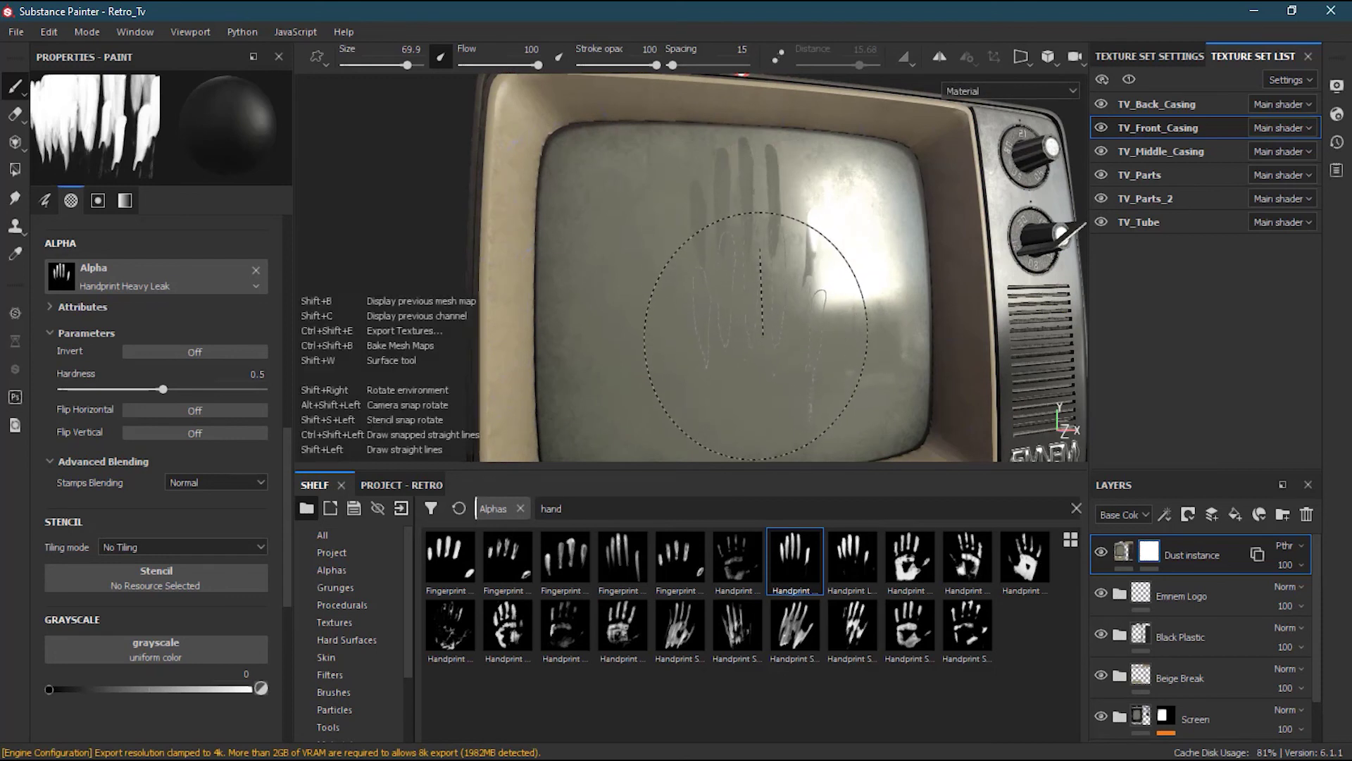
mouse_move(979, 381)
alt+mouse_down()
mouse_move(821, 350)
mouse_move(911, 387)
mouse_move(913, 356)
alt+mouse_up()
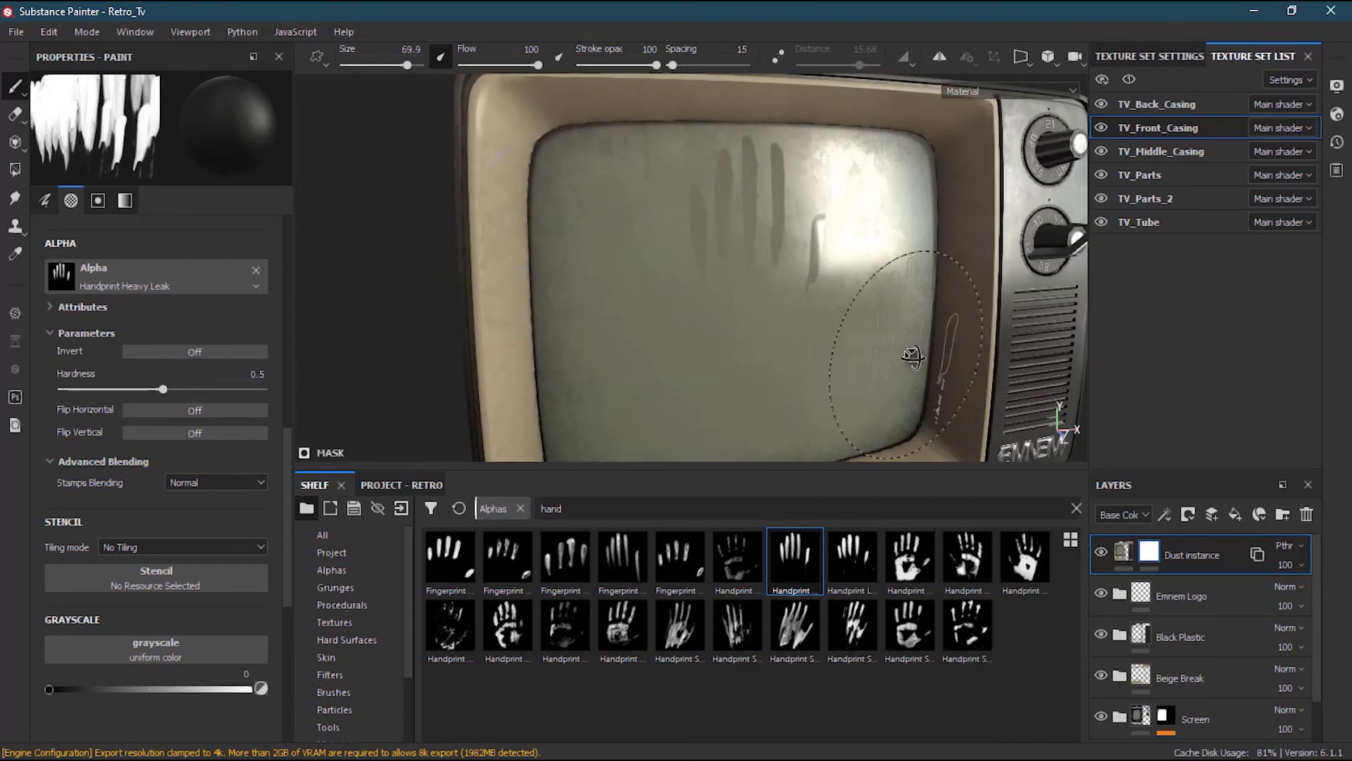
key(ctrl+z)
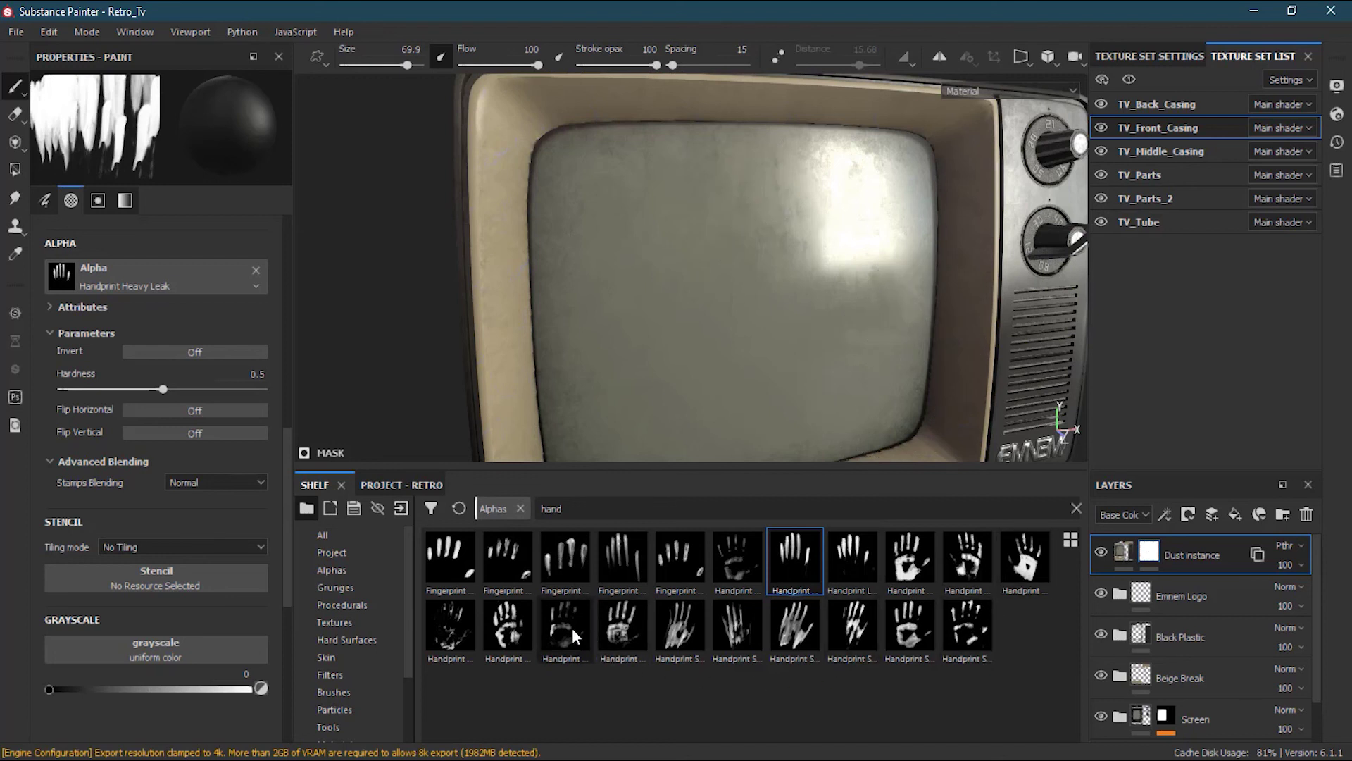
- Try the Handprint Partial, Handprint Paint Palm and Fingerprint Hand Flowing alphas, and assign Handprint Partial Flowing to the brush
mouse_move(572, 627)
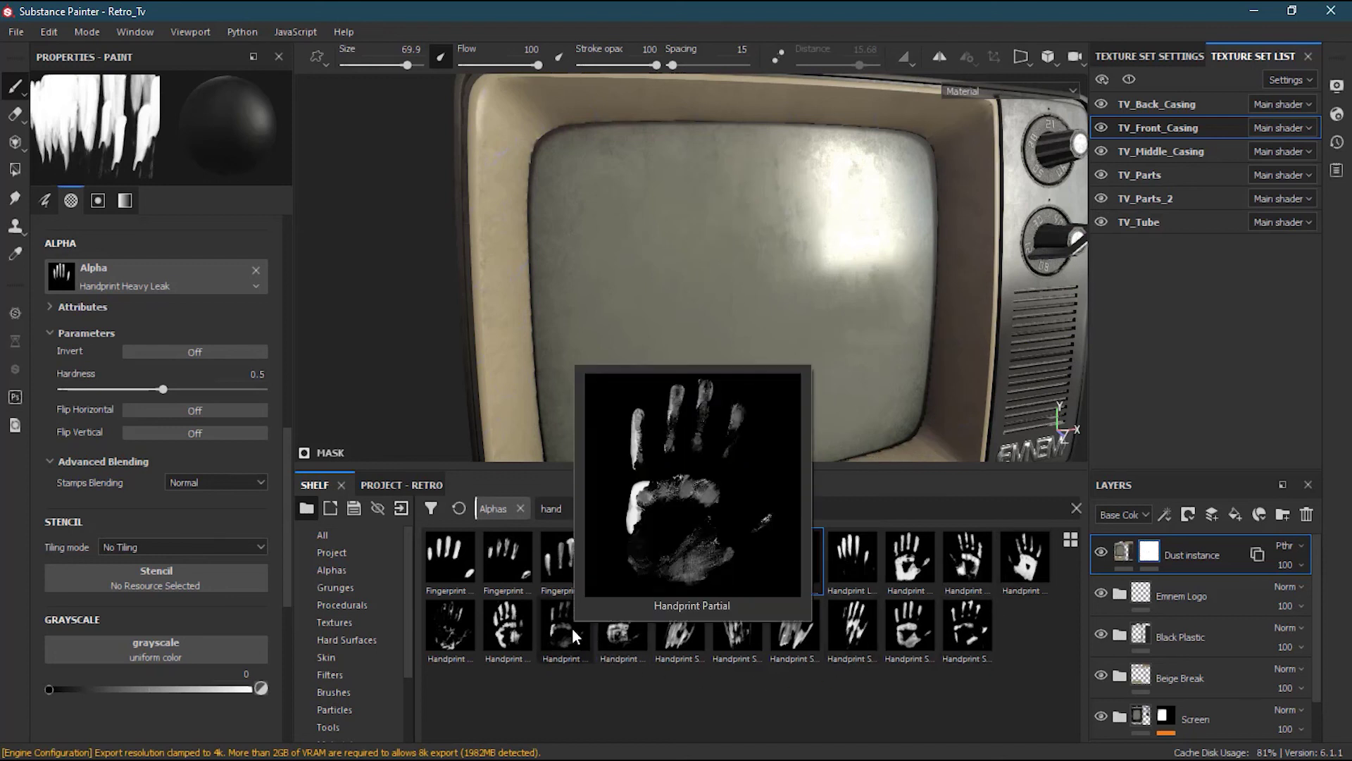
click(572, 627)
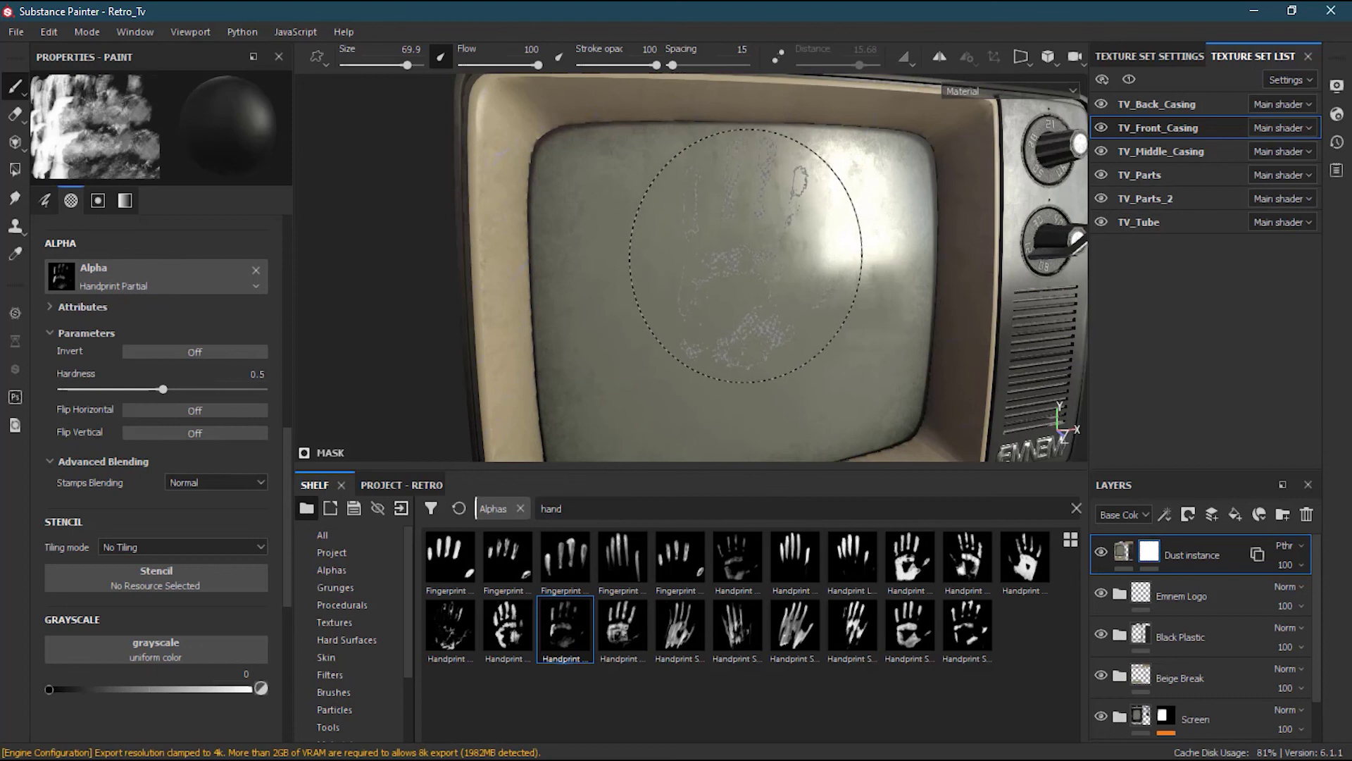
click(1037, 566)
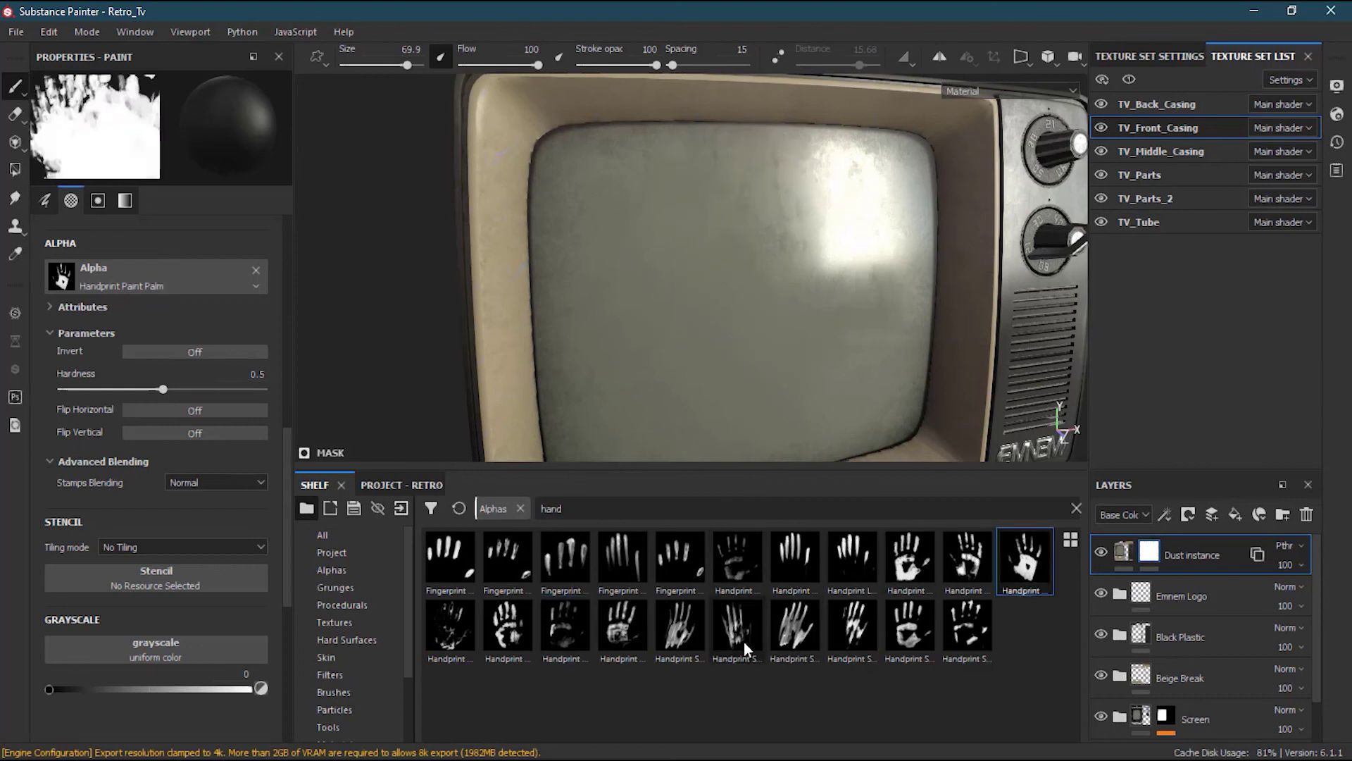
mouse_move(623, 562)
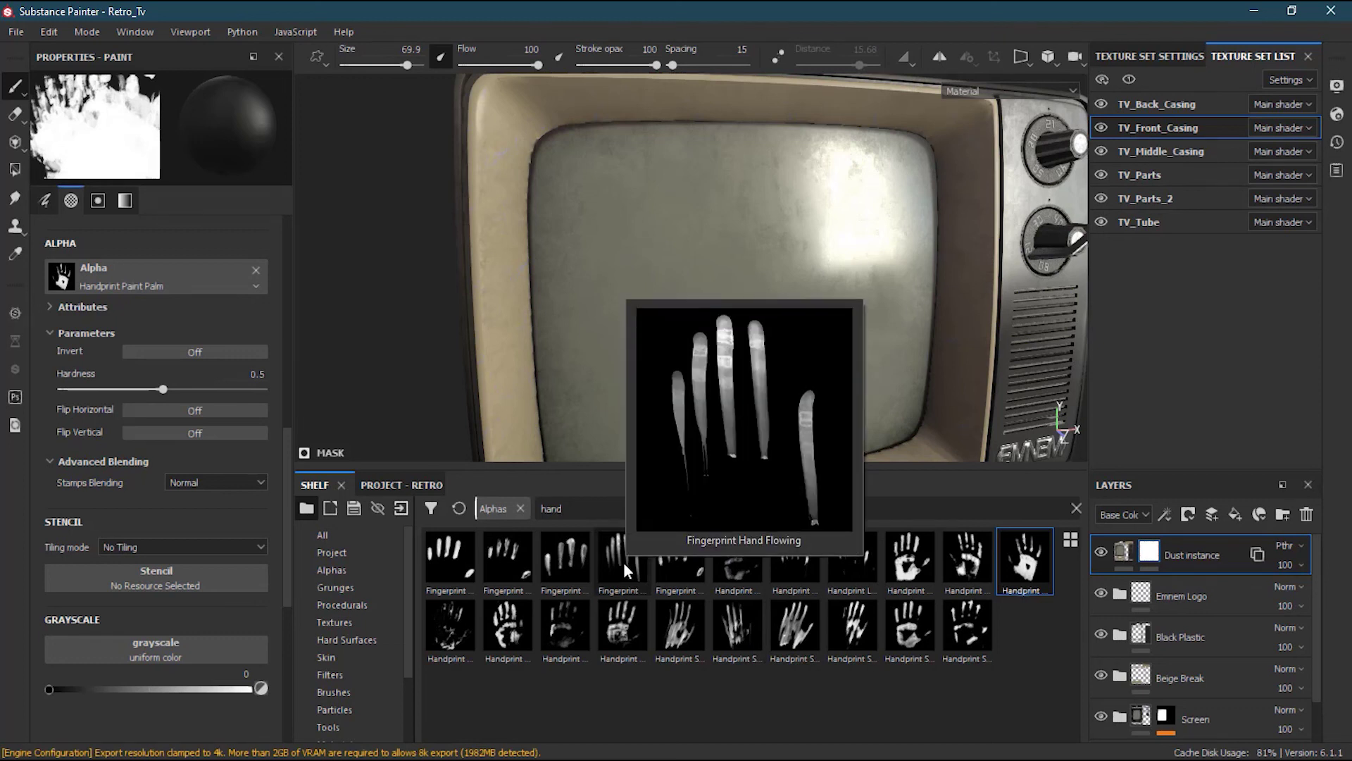
click(622, 569)
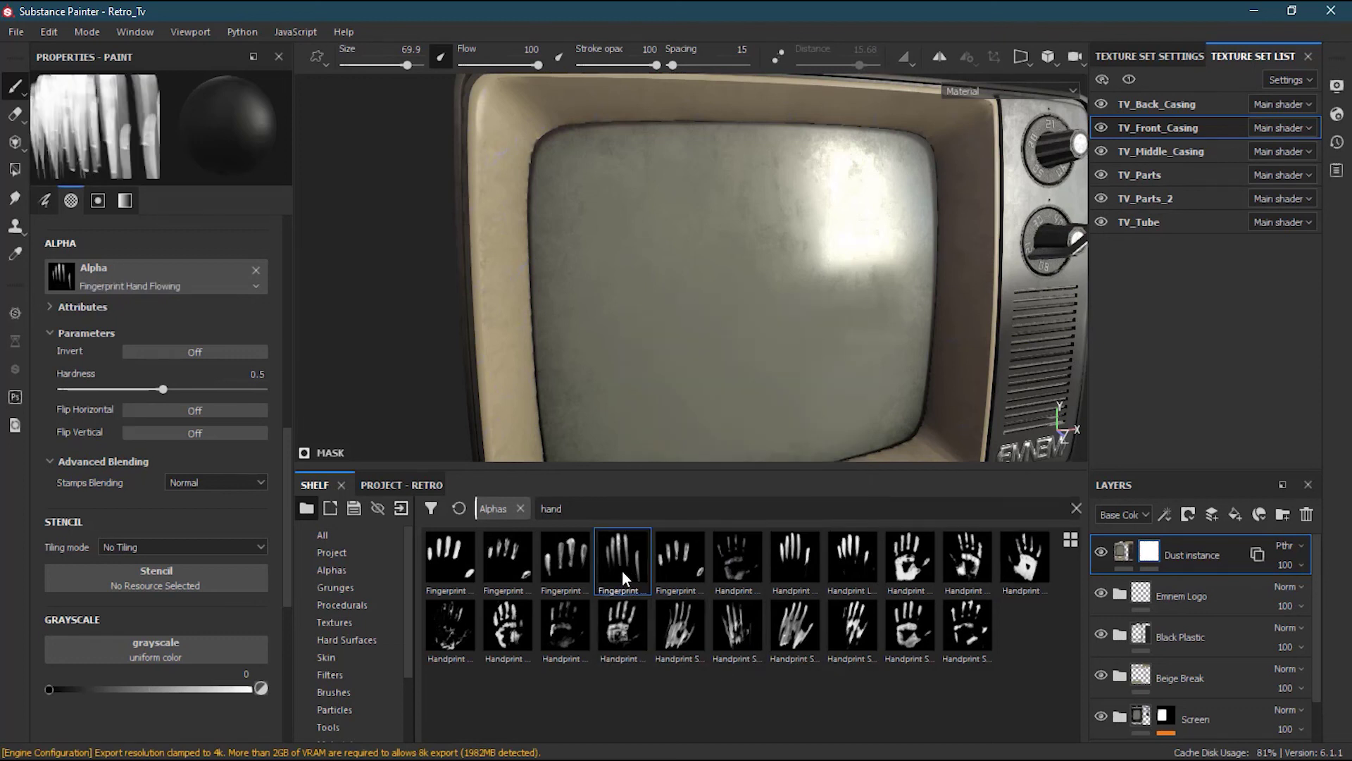
click(631, 619)
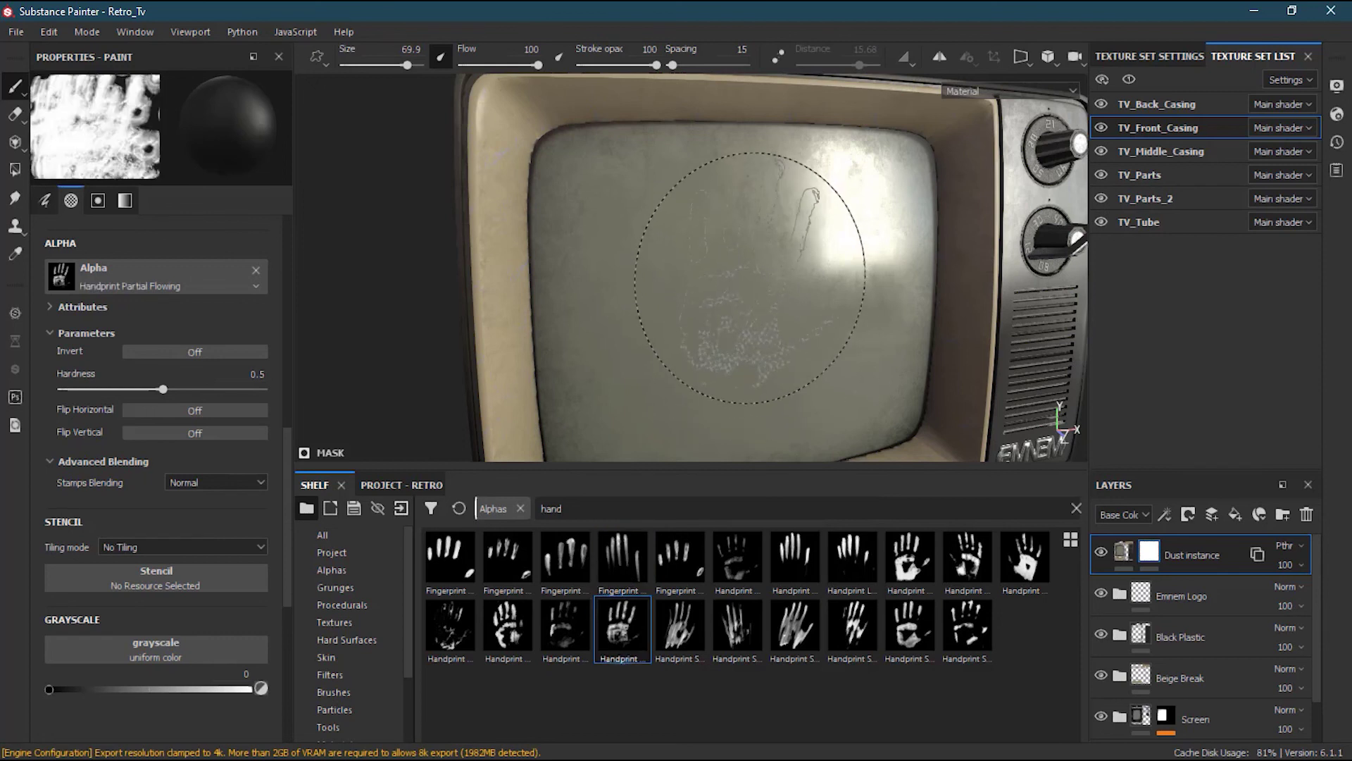
- Try stamping the Handprint Partial Flowing alpha at brush size 72.62 and hardness 0.59 on the Dust instance mask over the TV screen
ctrl+right_drag(758, 272, 759, 271)
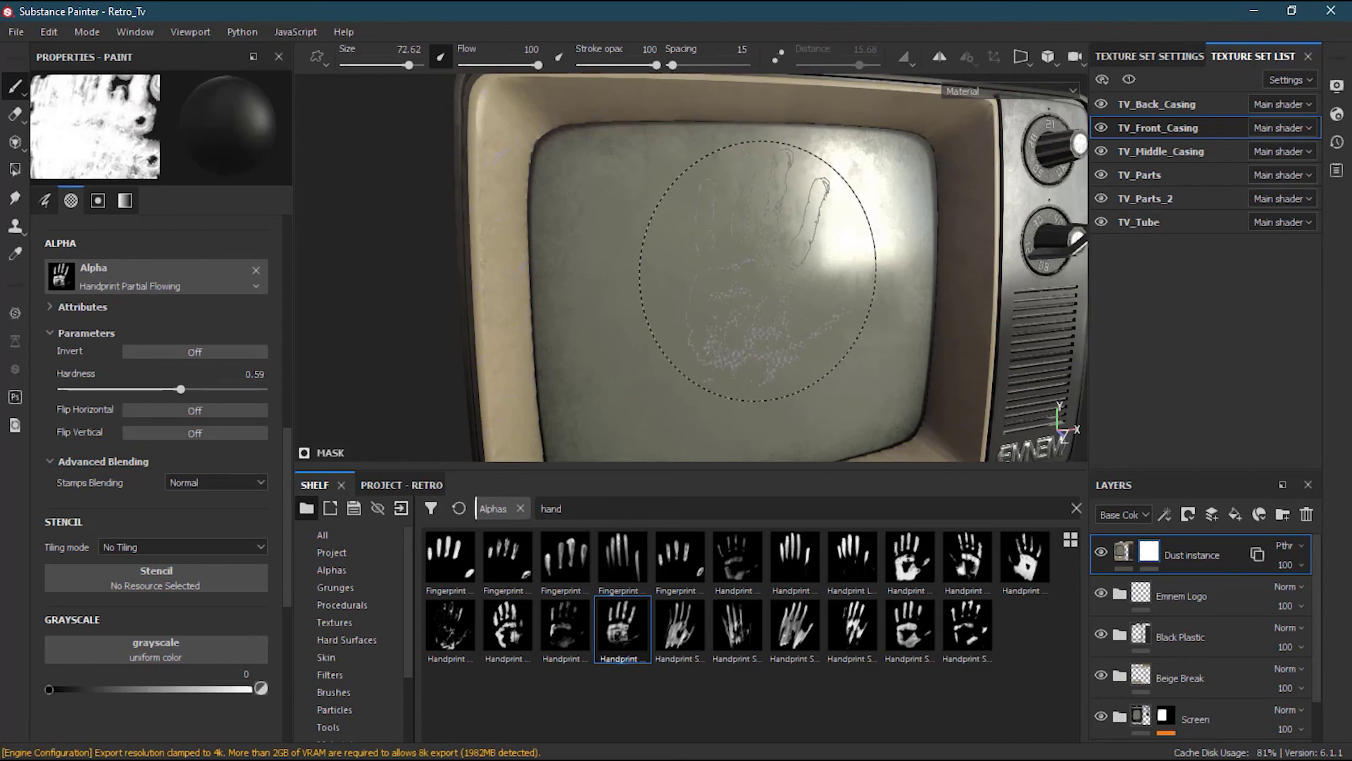
ctrl+drag(758, 271, 865, 325)
click(756, 262)
alt+middle_drag(865, 326, 907, 326)
alt+drag(907, 325, 849, 341)
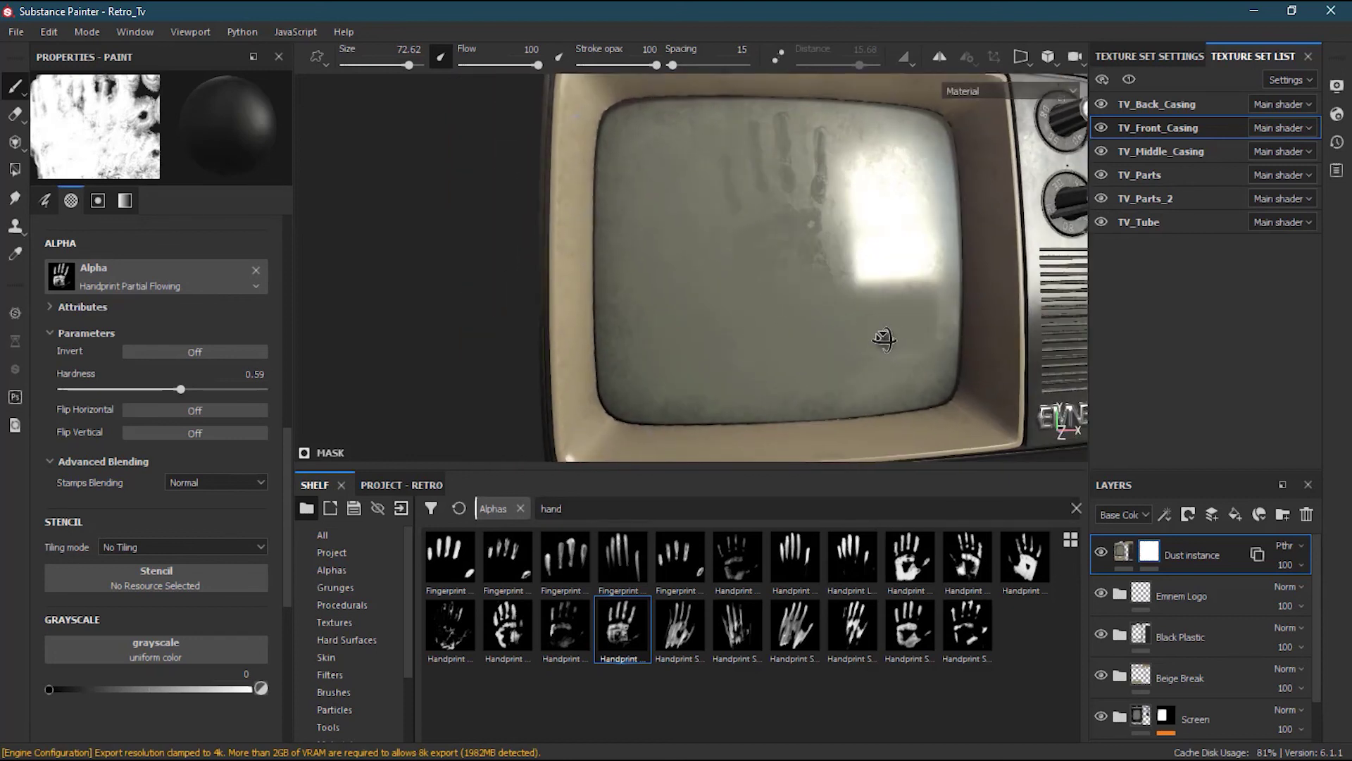
- Assign Fingerprint Hand Flowing as the brush alpha and try stamping it at size 58.72 on the screen's dust mask
click(626, 560)
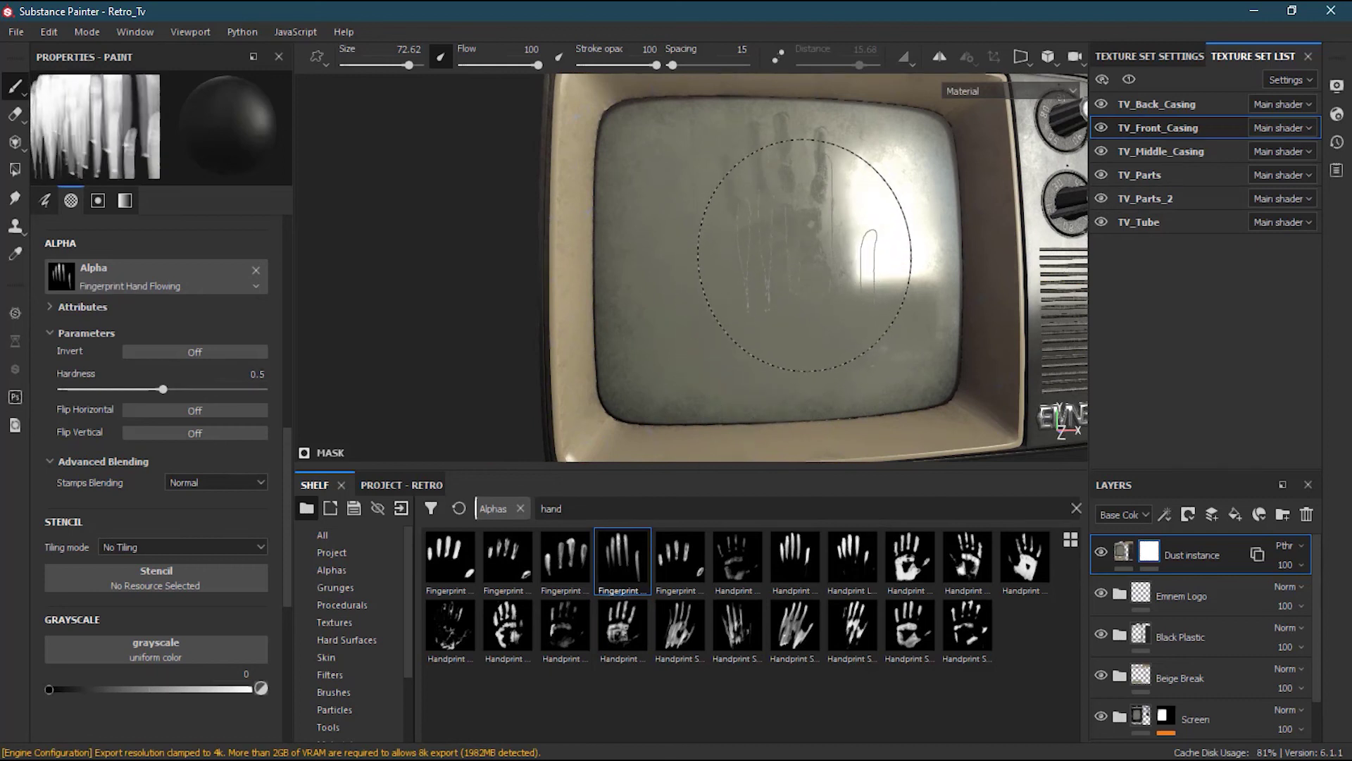
ctrl+right_drag(788, 213, 768, 216)
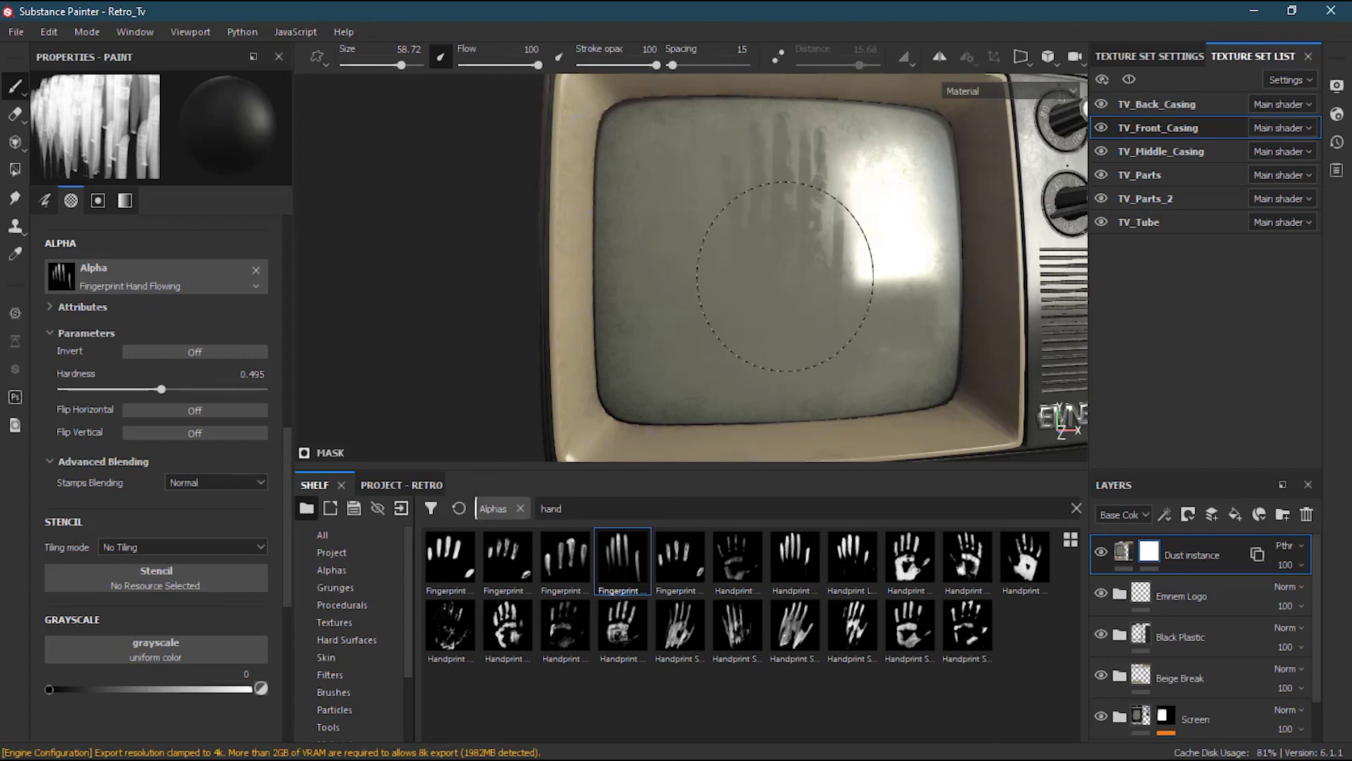
mouse_move(902, 267)
alt+mouse_down()
mouse_move(751, 384)
mouse_move(821, 293)
mouse_move(860, 338)
mouse_move(912, 359)
mouse_move(646, 285)
mouse_move(704, 310)
mouse_move(687, 358)
mouse_move(712, 331)
alt+mouse_up()
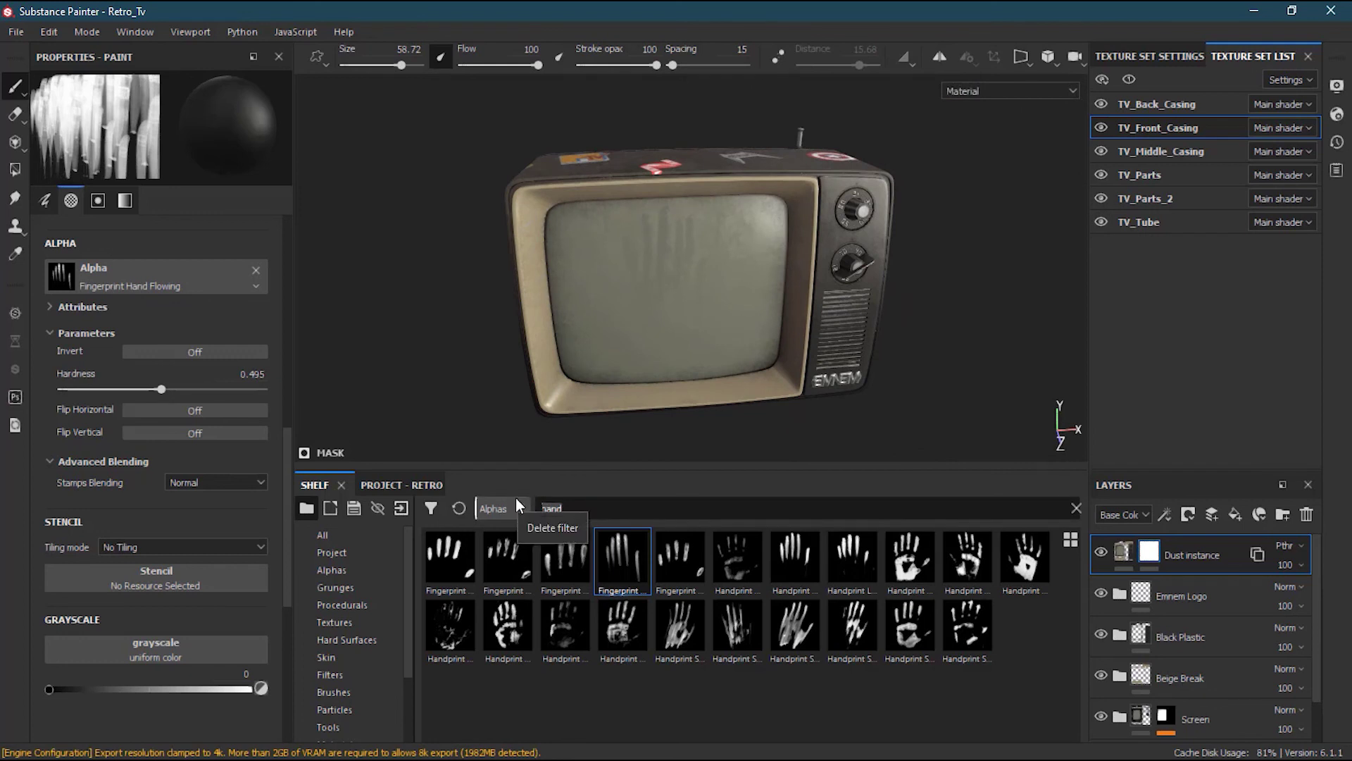
- Search the alphas for "foot", assign Footprint Erased at brush size 93.76, and undo the handprint on the screen's dust mask
text(foot)
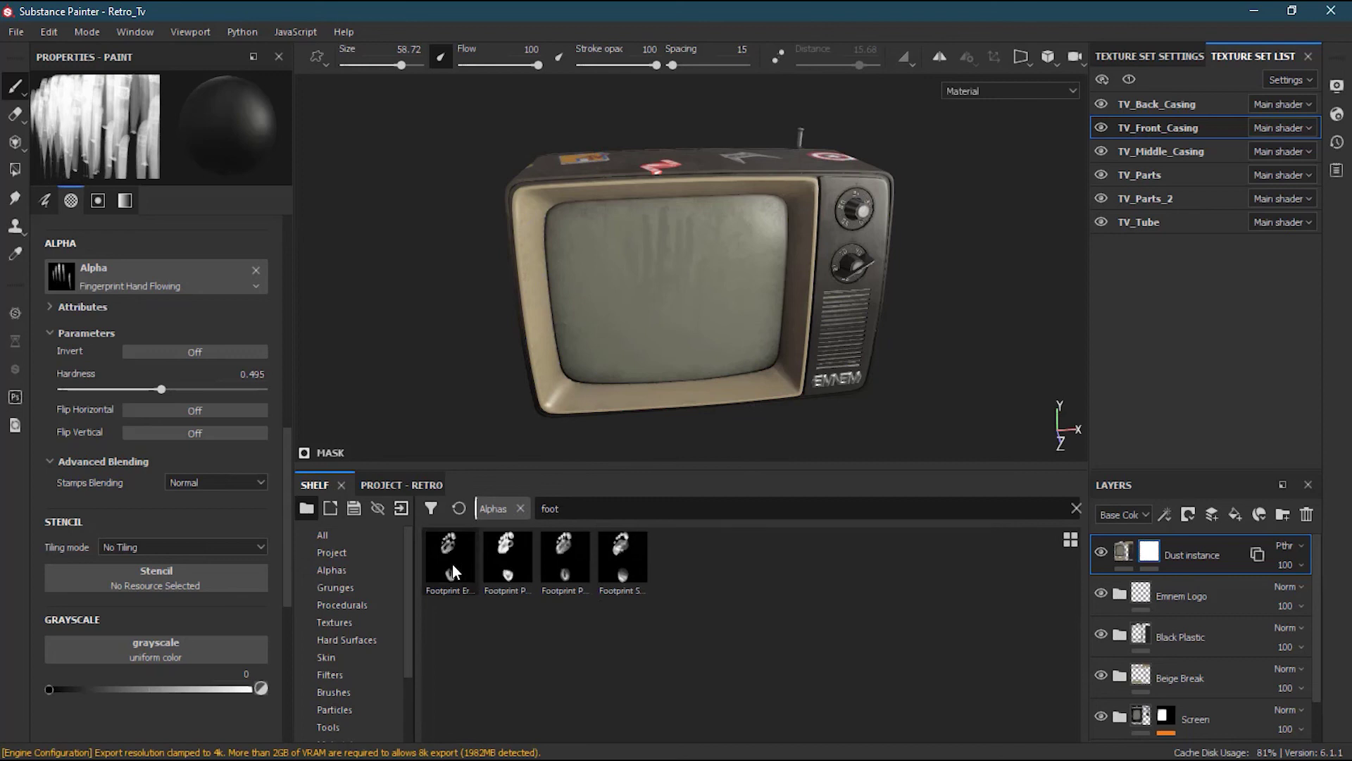
click(453, 564)
mouse_move(722, 296)
alt+mouse_down()
mouse_move(873, 306)
mouse_move(659, 387)
mouse_move(658, 422)
mouse_move(700, 235)
mouse_move(775, 283)
mouse_move(743, 239)
mouse_move(730, 334)
alt+mouse_up()
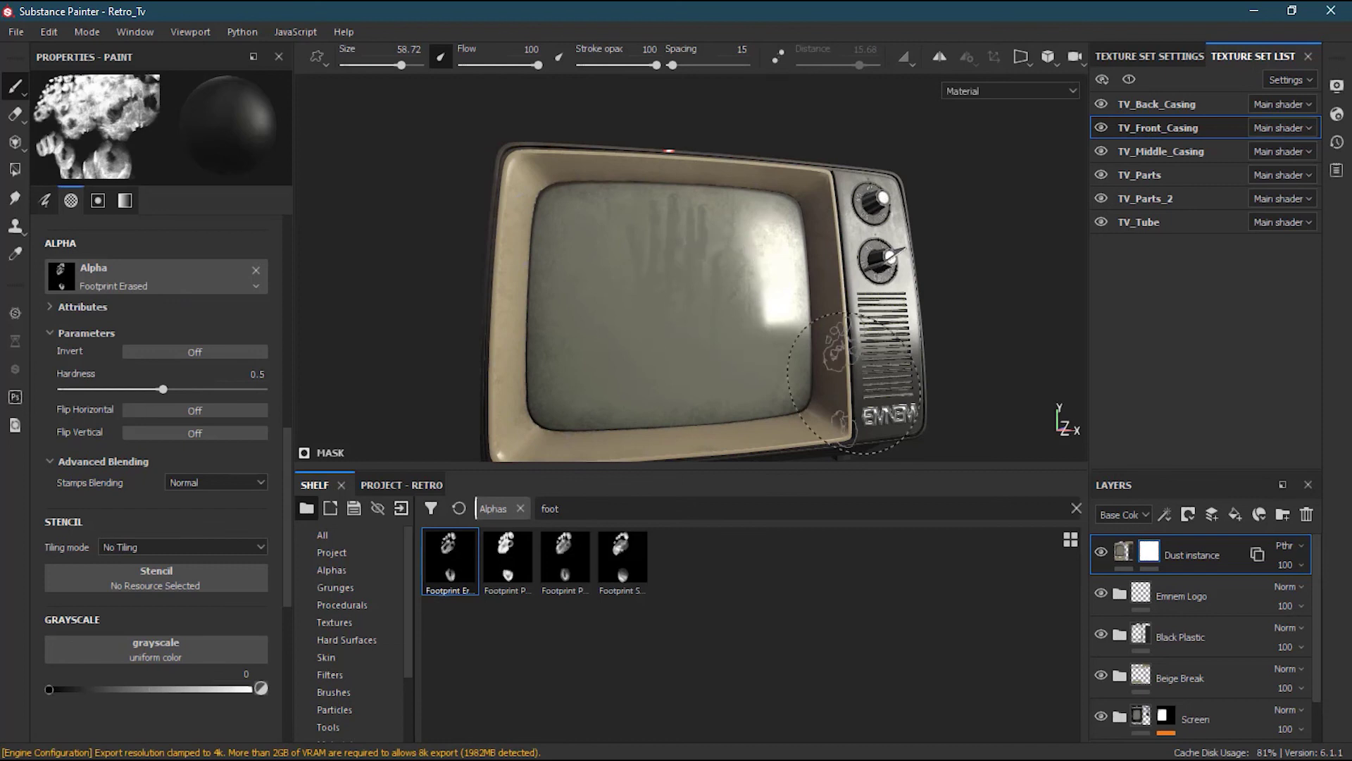
key(alt)
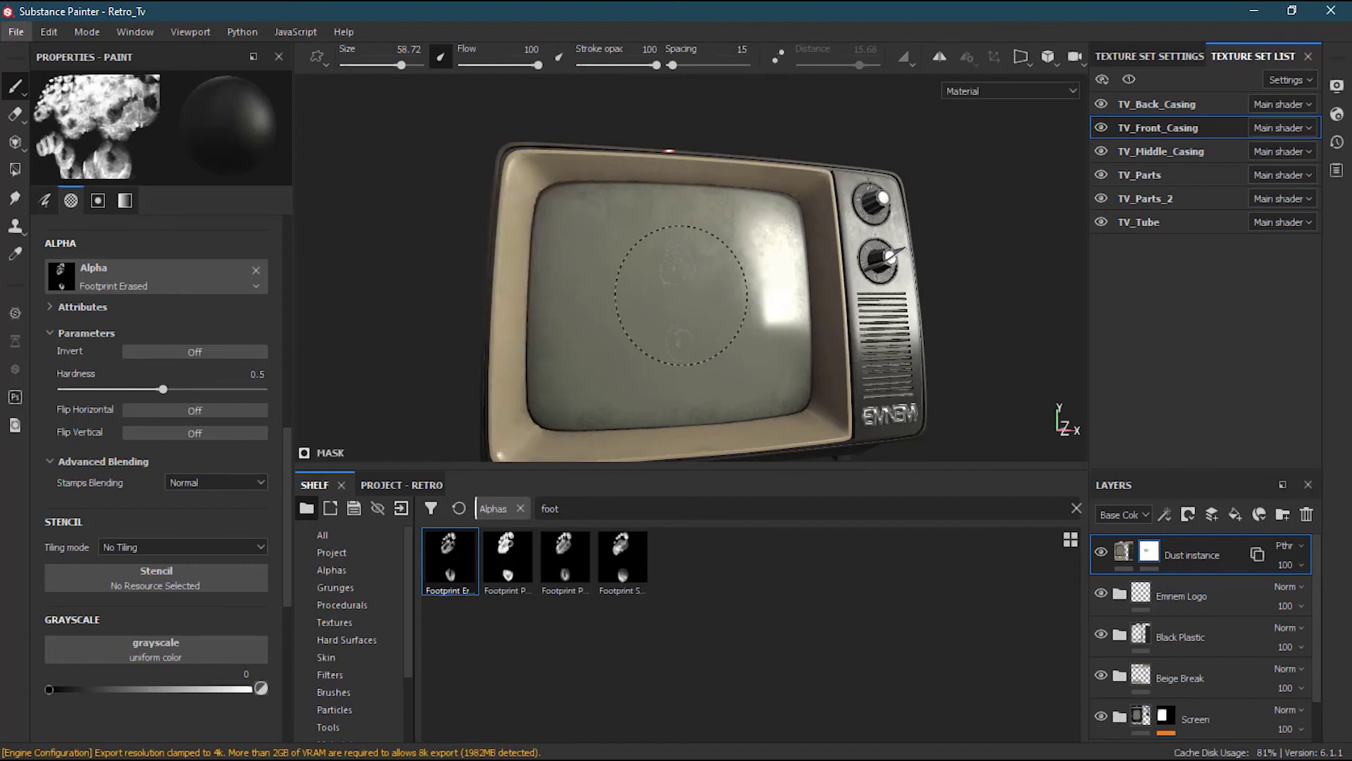
ctrl+right_drag(681, 295, 669, 298)
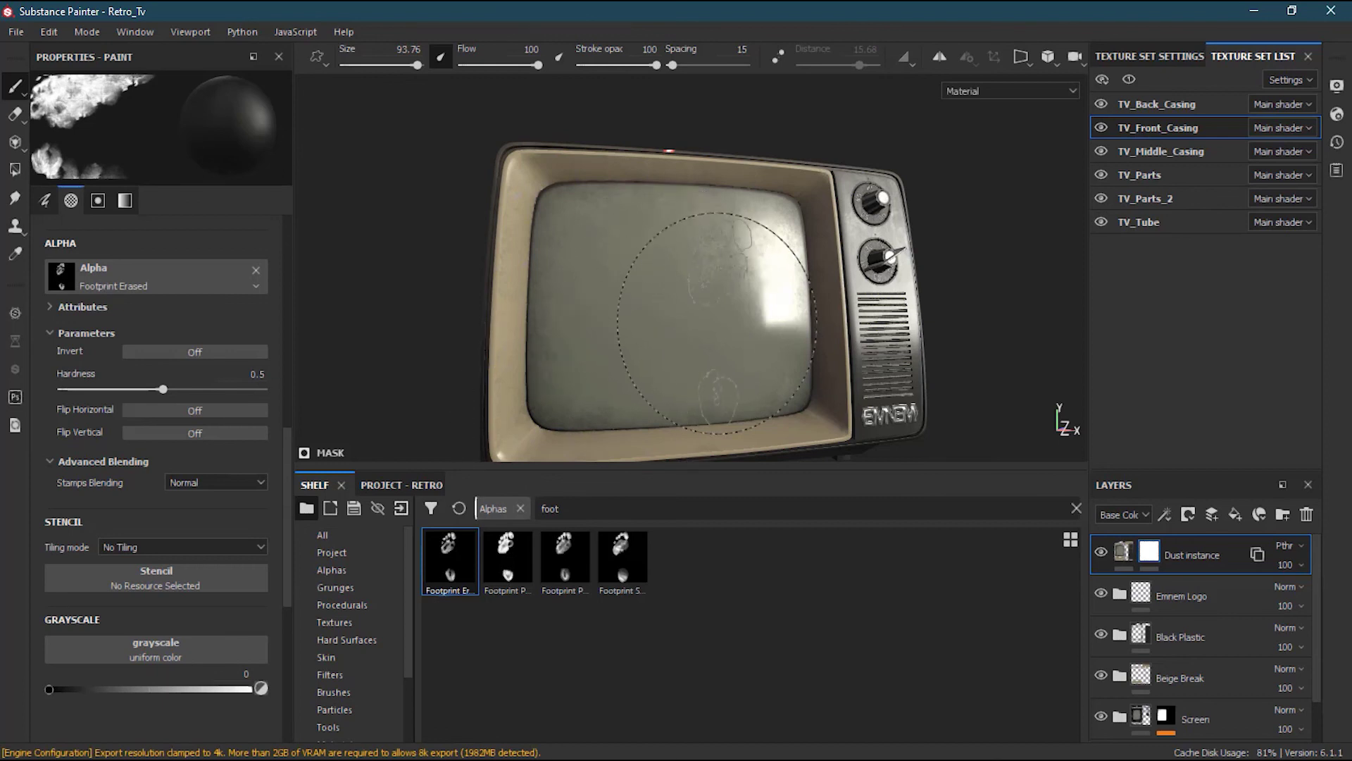
- Stamp a rotated Footprint Paint alpha at hardness 0.495 on the Dust instance mask over the TV screen's upper right, and enlarge the viewport
click(507, 560)
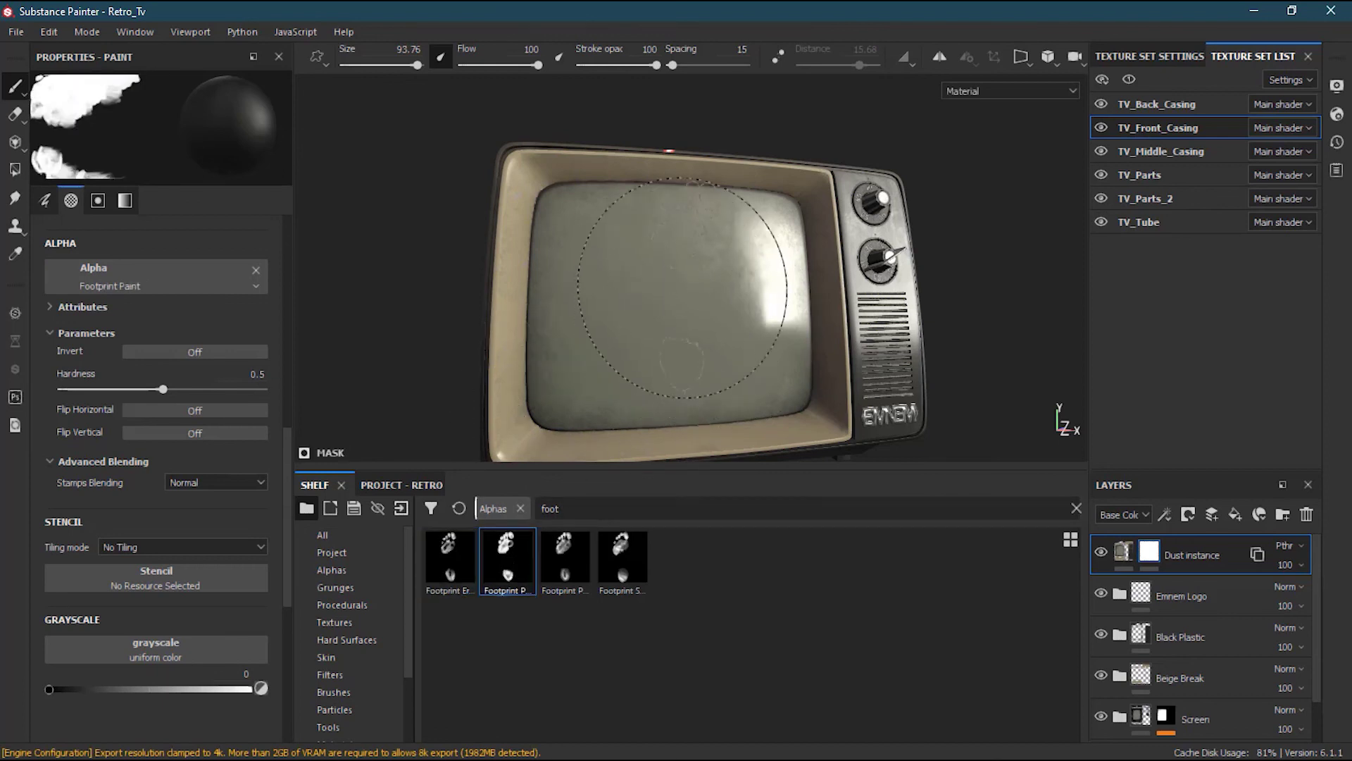
ctrl+right_drag(679, 293, 678, 296)
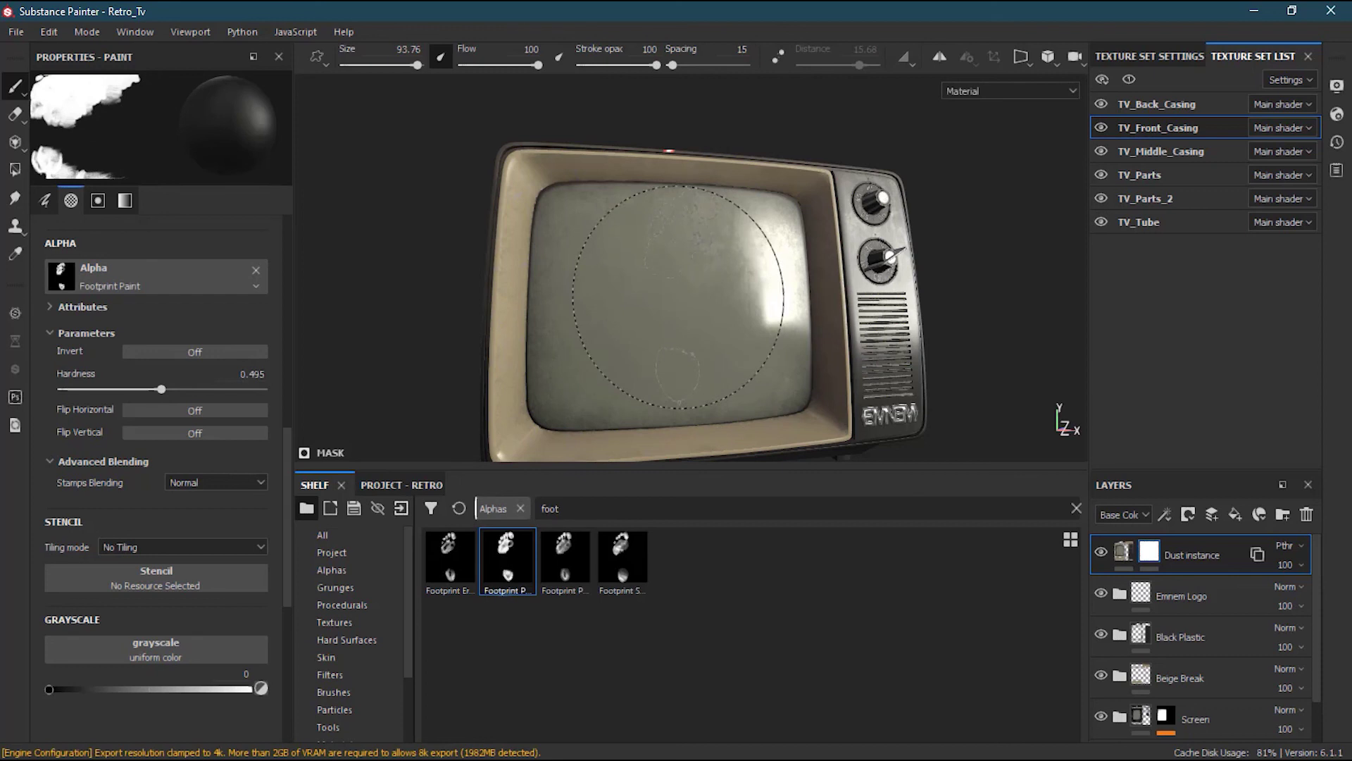
ctrl+drag(678, 297, 678, 310)
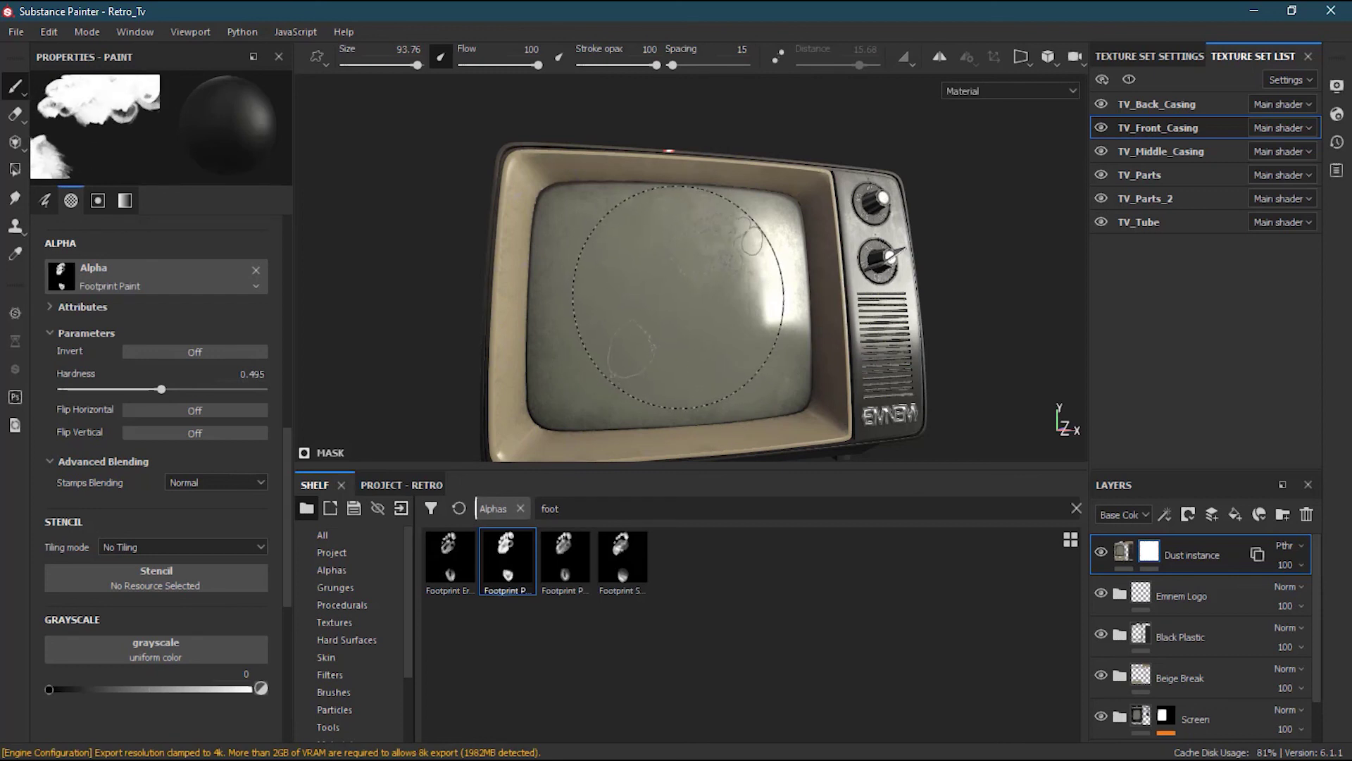
click(678, 296)
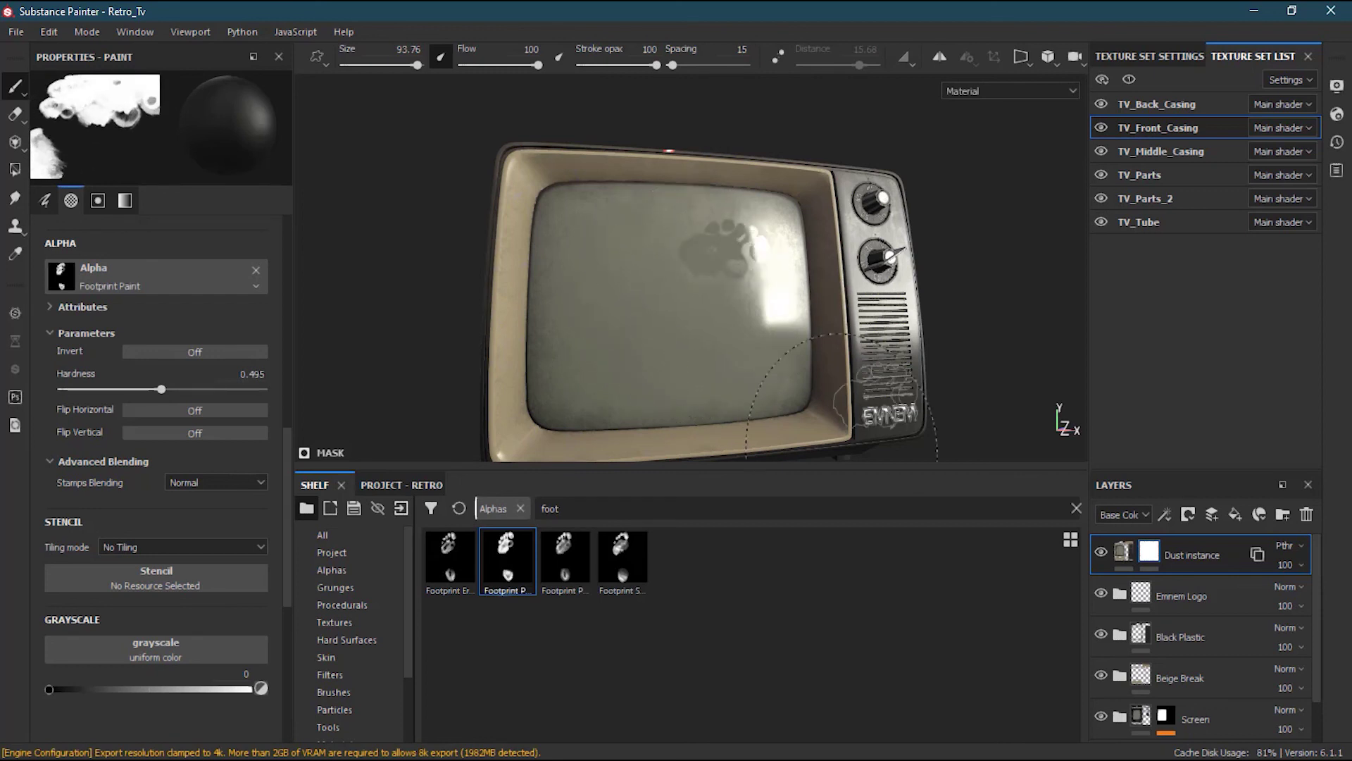
alt+drag(758, 364, 712, 377)
alt+right_drag(712, 377, 700, 374)
alt+drag(701, 374, 736, 373)
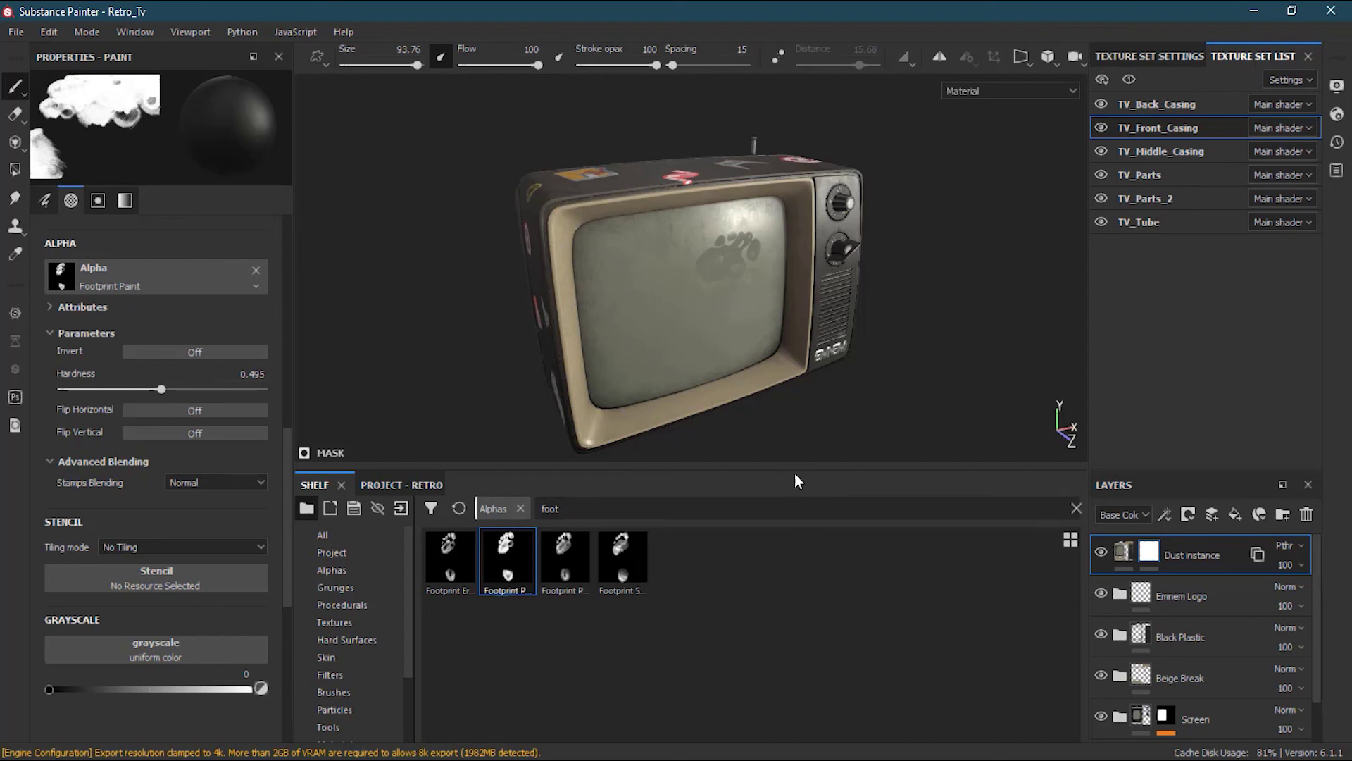
drag(794, 470, 794, 626)
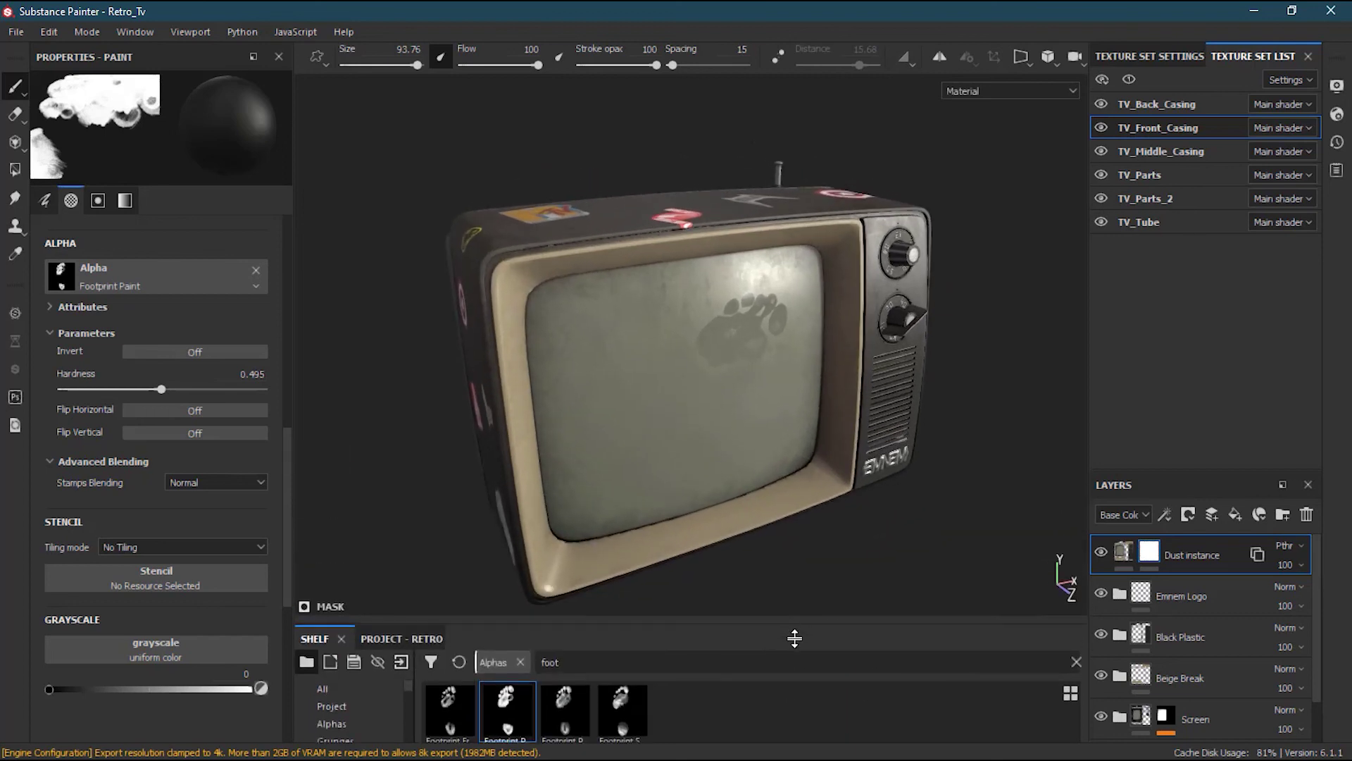
mouse_move(805, 538)
alt+mouse_down()
mouse_move(821, 546)
mouse_move(803, 539)
mouse_move(823, 523)
mouse_move(797, 517)
alt+mouse_up()
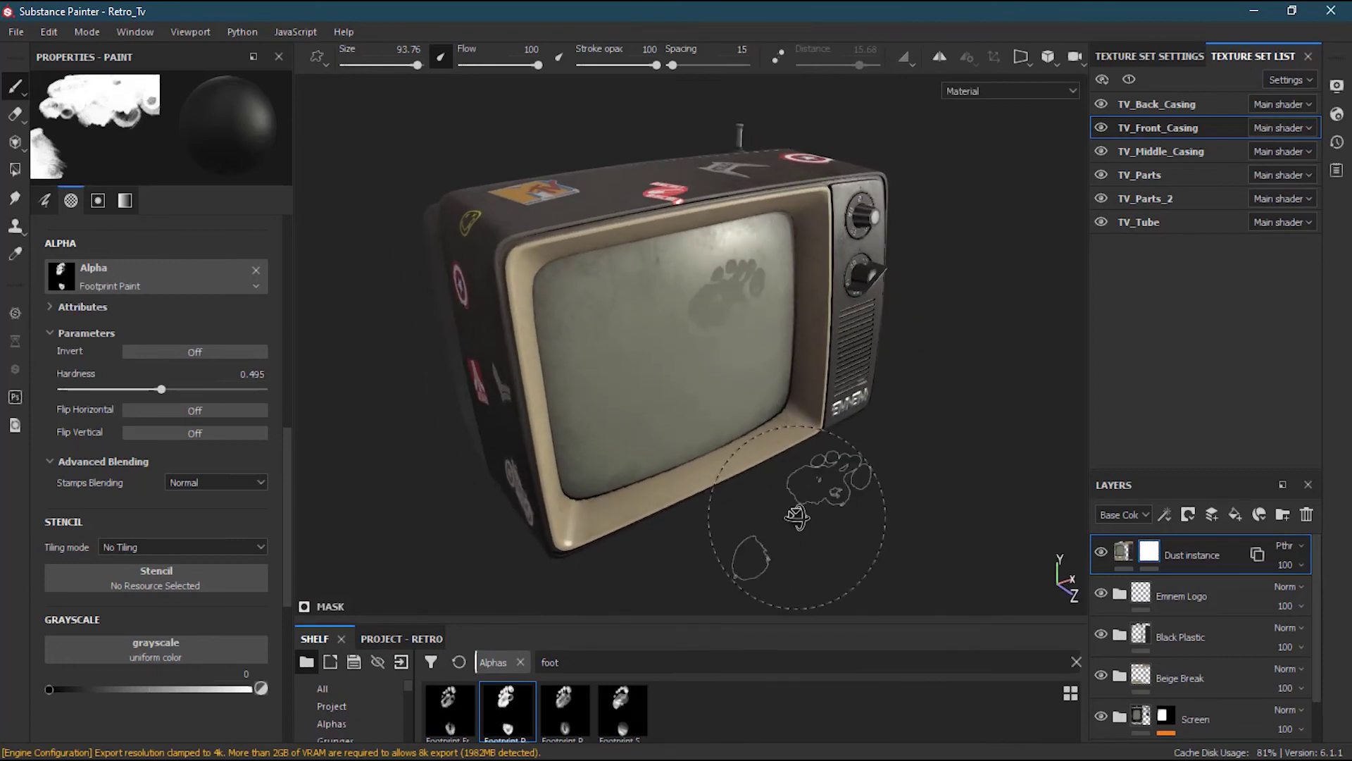